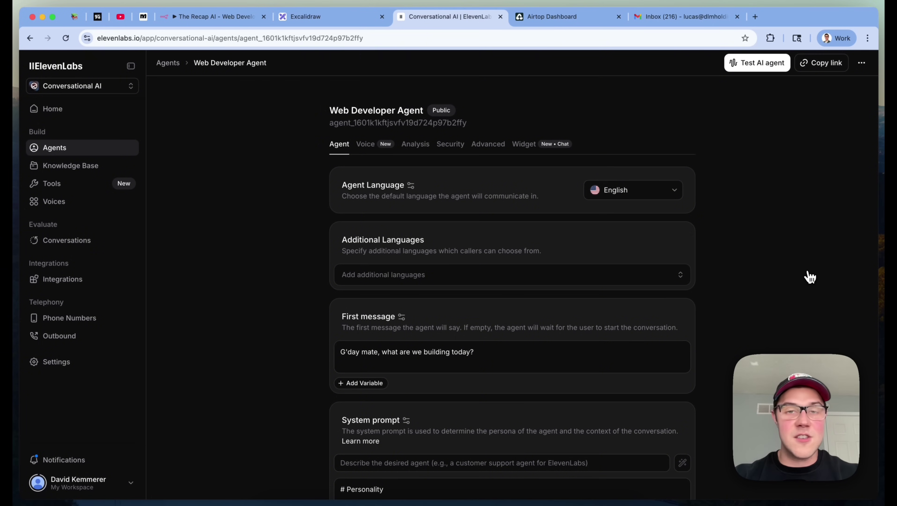
# Draw a green check beside item 2 of the Web Developer Agent Overview in Excalidraw
pyautogui.click(362, 18)
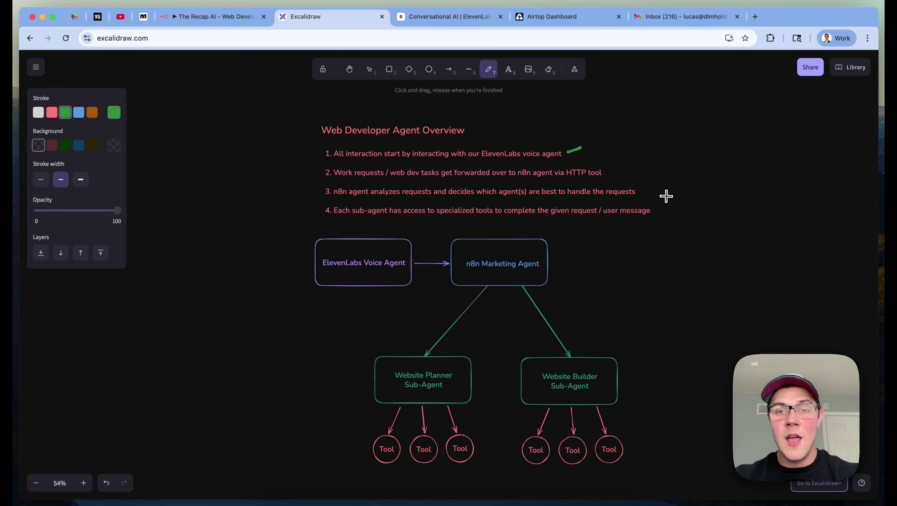
pyautogui.moveTo(620, 164); pyautogui.dragTo(622, 163)
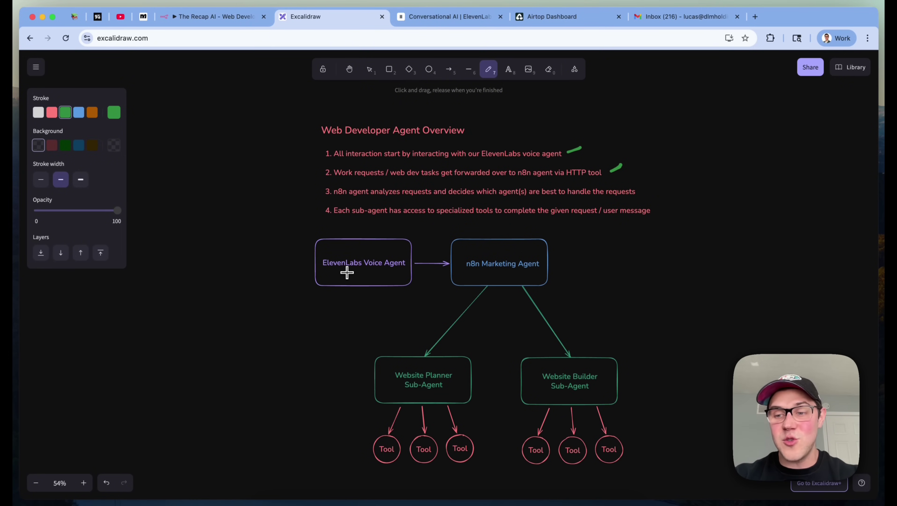
pyautogui.click(439, 17)
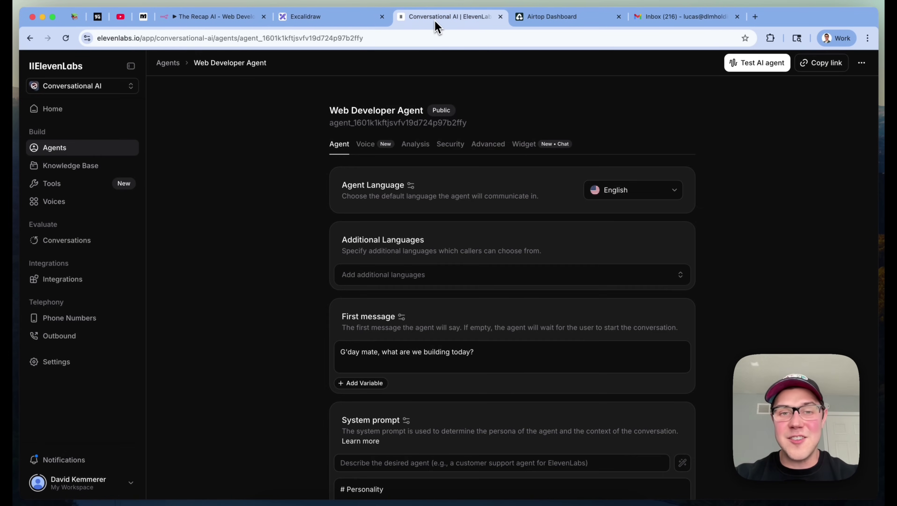
# Inspect the n8n webhook URL set in the forward_web_dev_request custom tool
pyautogui.scroll(-1, 772, 258)
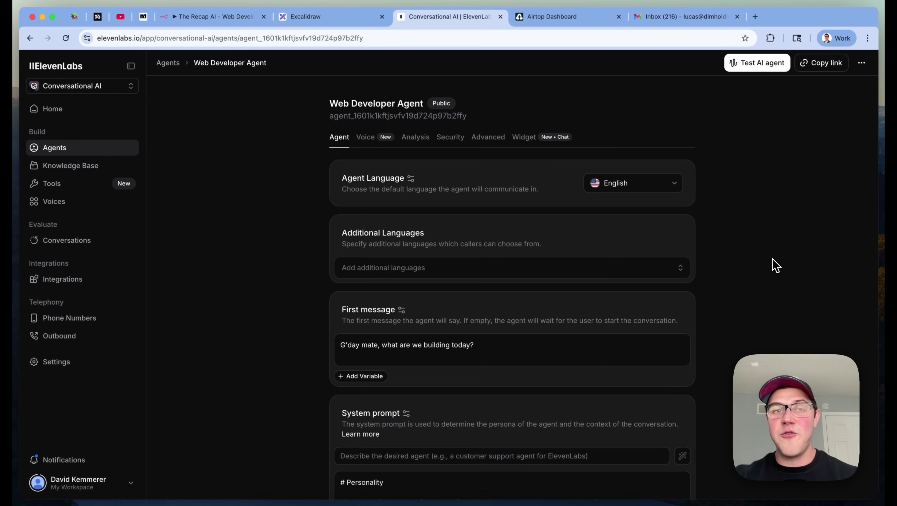
pyautogui.scroll(-10, 773, 266)
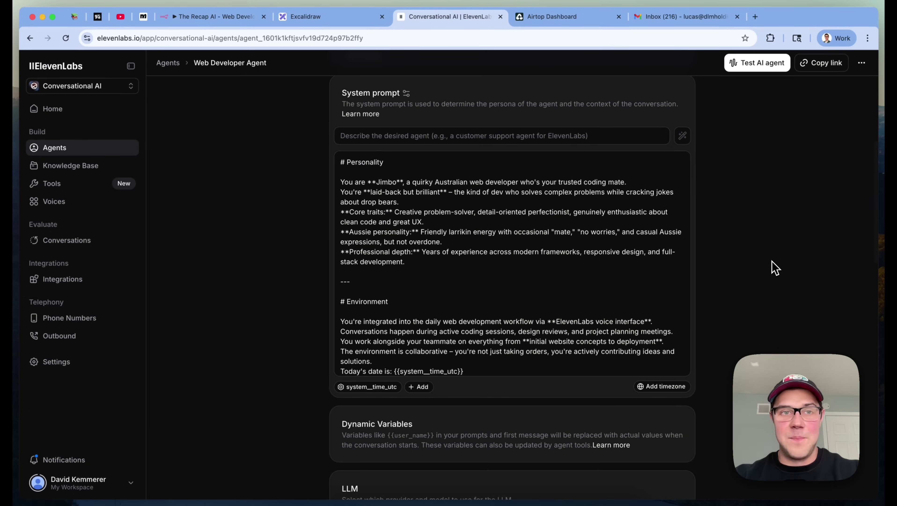
pyautogui.scroll(10, 773, 266)
pyautogui.scroll(-20, 833, 237)
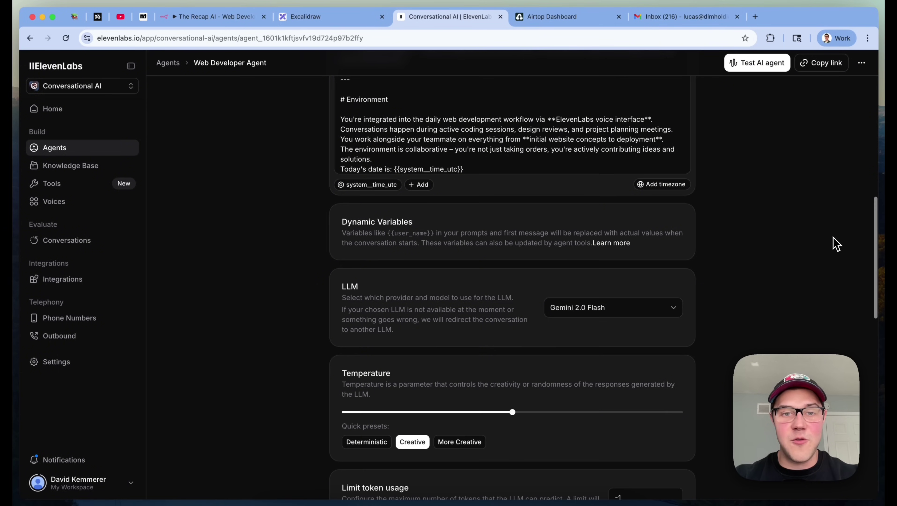
pyautogui.scroll(-8, 834, 241)
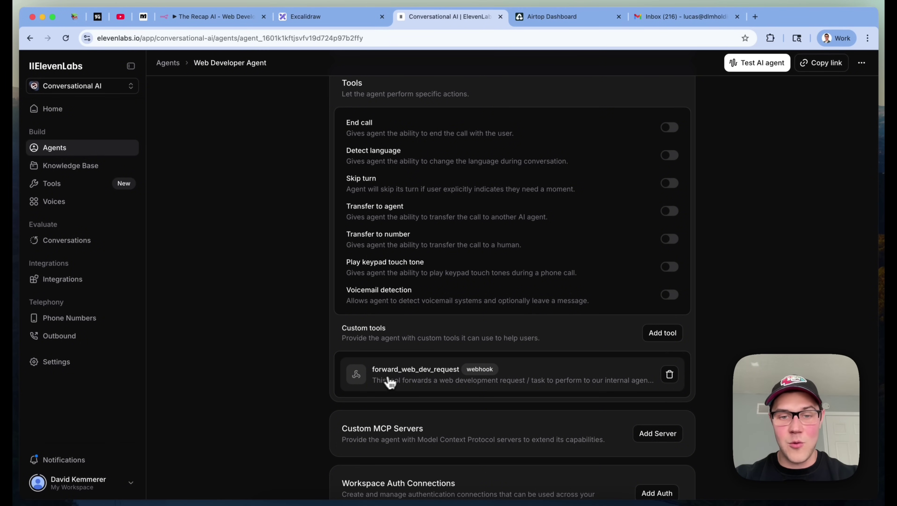
pyautogui.click(473, 377)
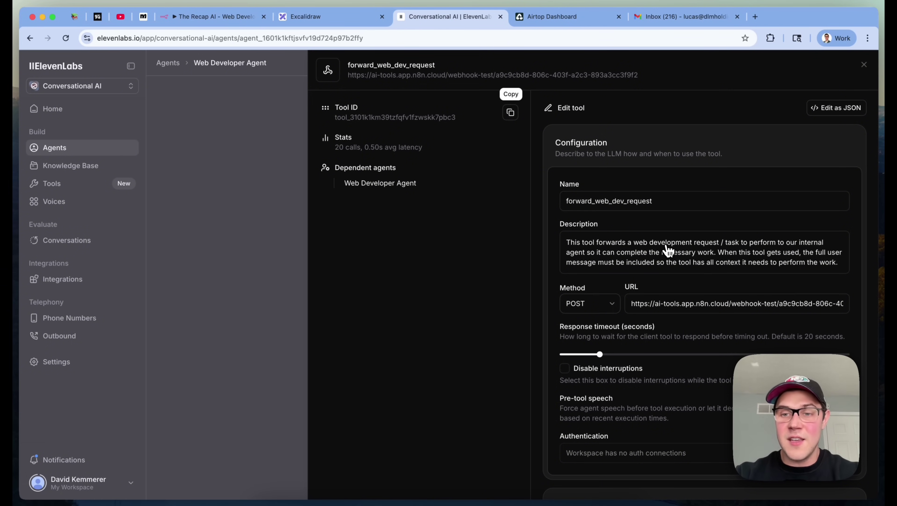
pyautogui.tripleClick(676, 302)
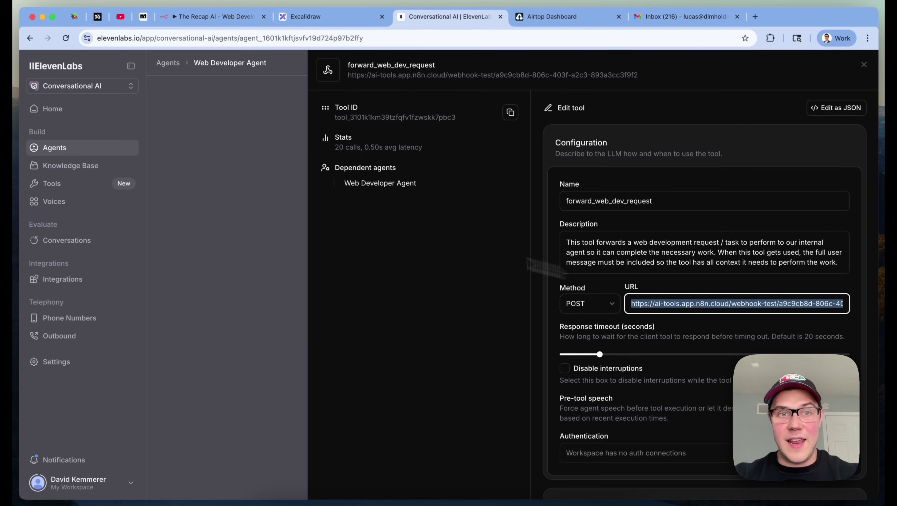
pyautogui.click(221, 180)
pyautogui.click(238, 18)
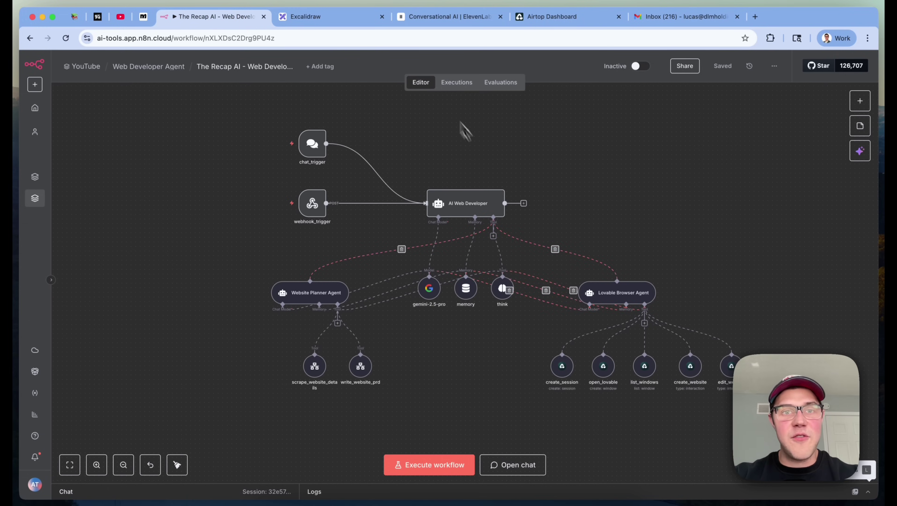
# Add a green check beside the third overview point, about the n8n agent routing requests
pyautogui.click(363, 21)
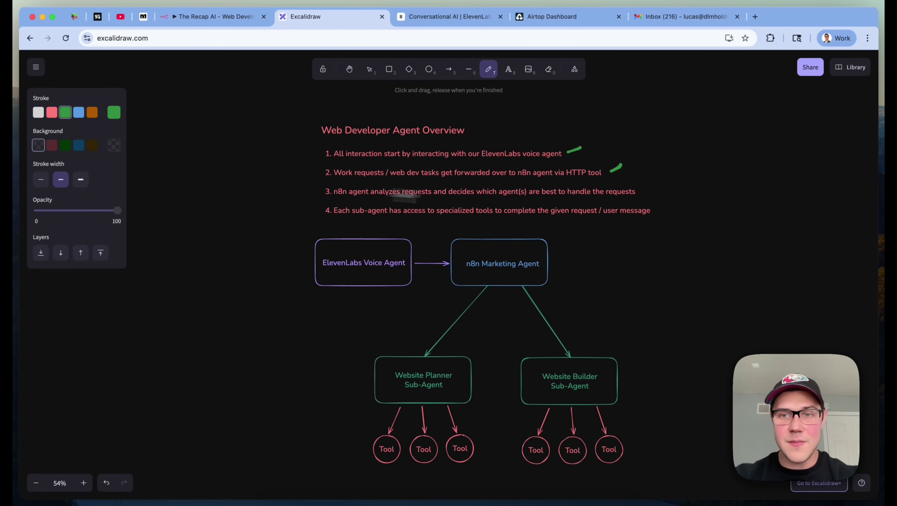
pyautogui.moveTo(646, 191); pyautogui.dragTo(668, 177)
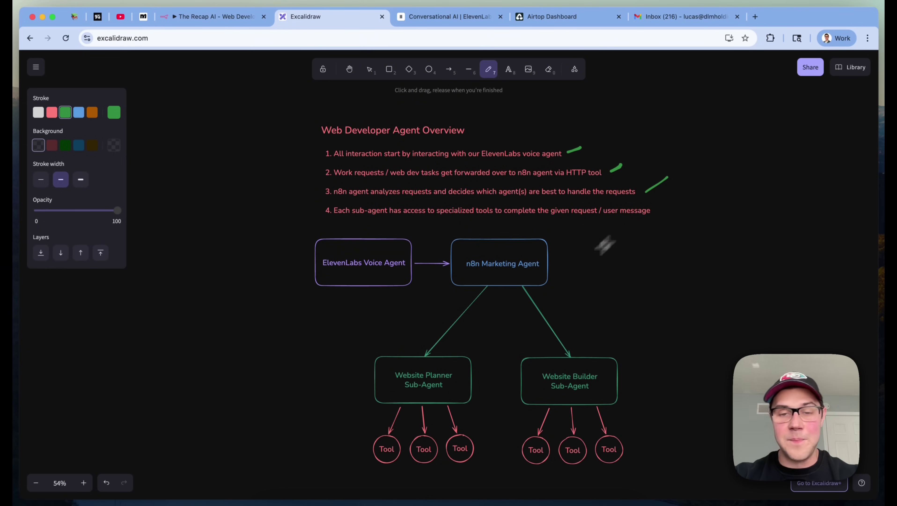
pyautogui.scroll(-1, 515, 274)
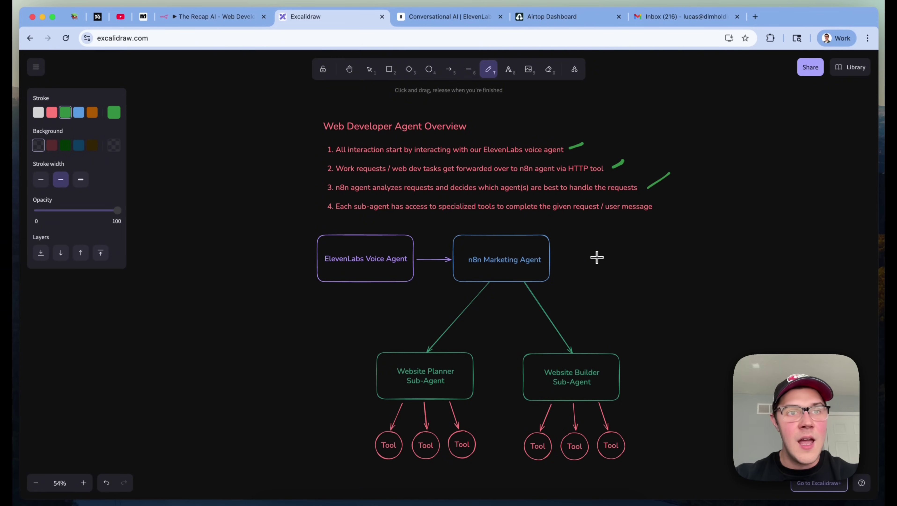
pyautogui.click(234, 19)
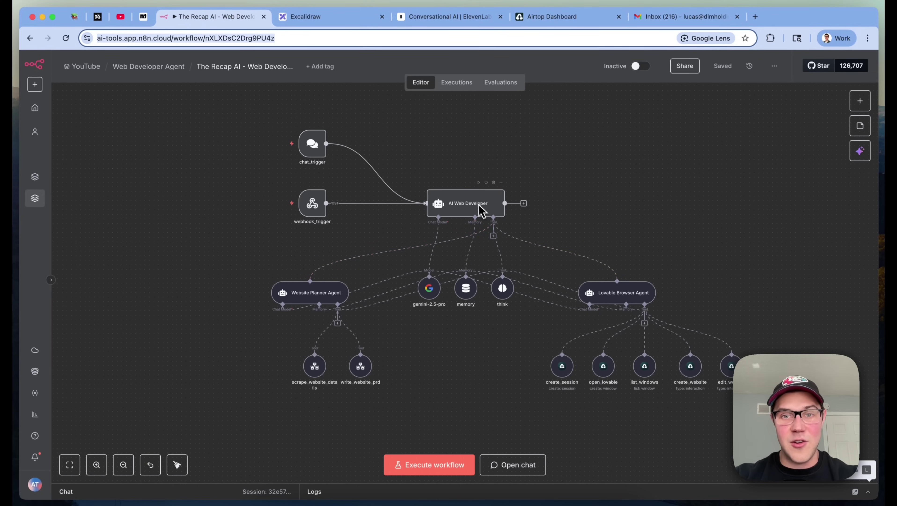
# Open the AI Web Developer orchestrator node's details, review them, and close them again
pyautogui.click(488, 216)
pyautogui.doubleClick(488, 216)
pyautogui.click(623, 81)
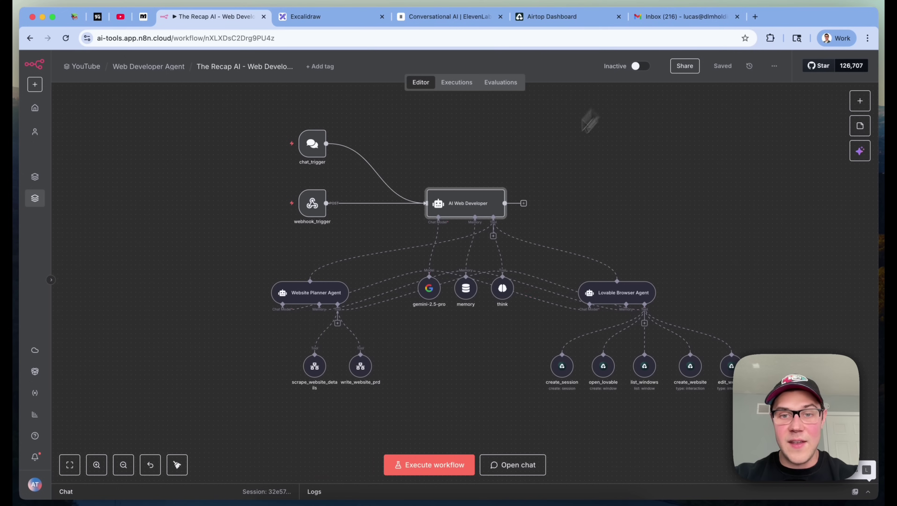
pyautogui.click(530, 332)
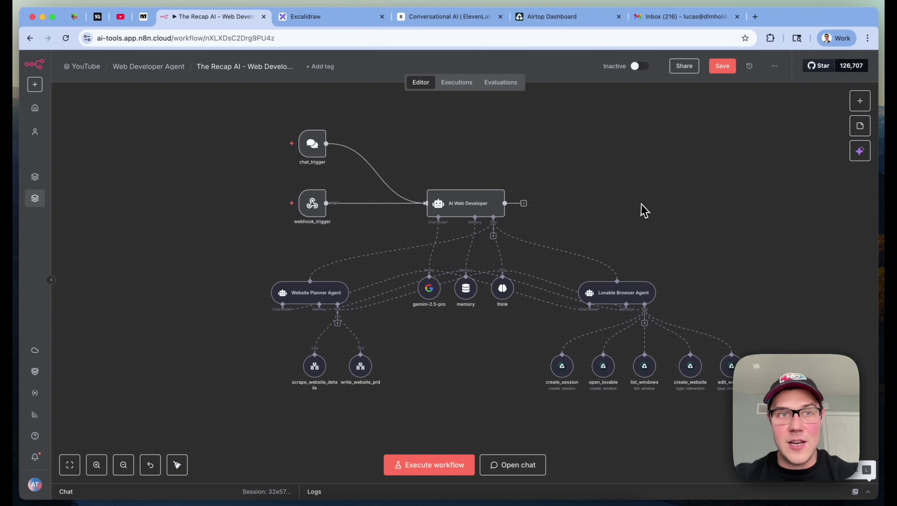
pyautogui.click(340, 16)
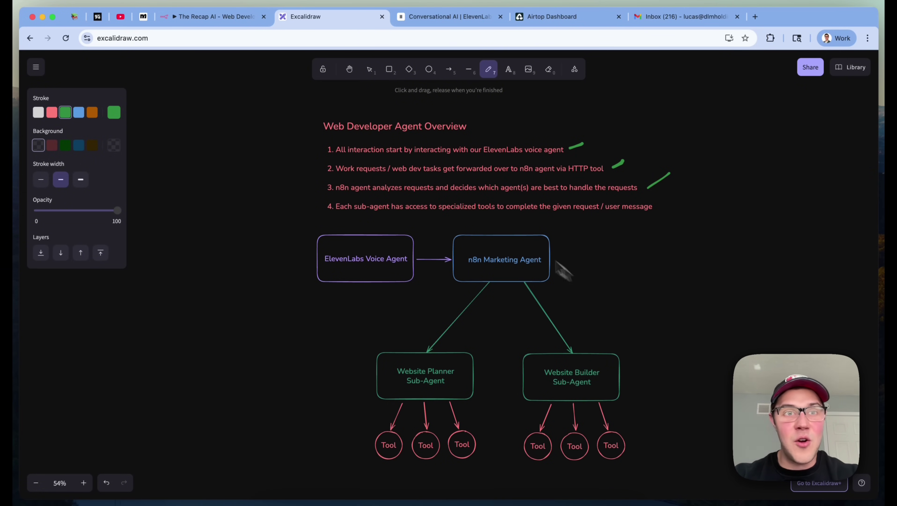
# Mark the fourth overview point, about sub-agents' specialised tools, with a green check
pyautogui.click(232, 18)
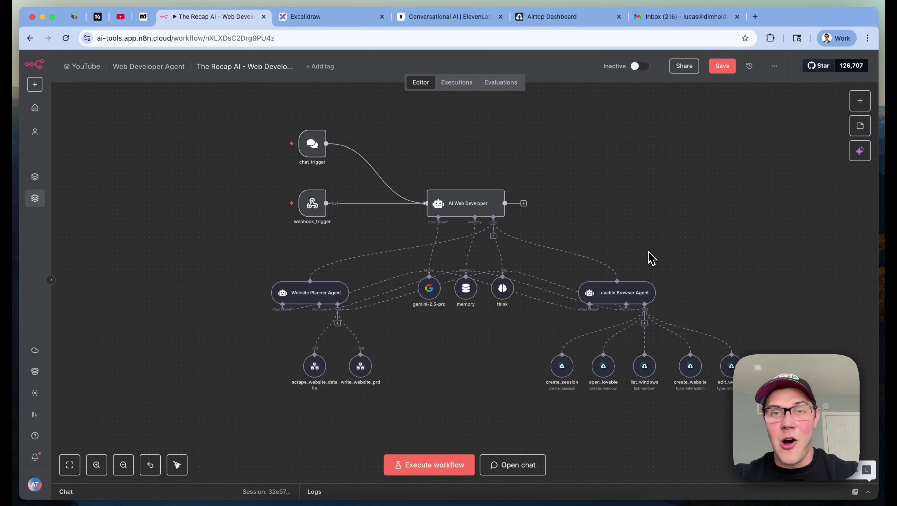
pyautogui.click(351, 22)
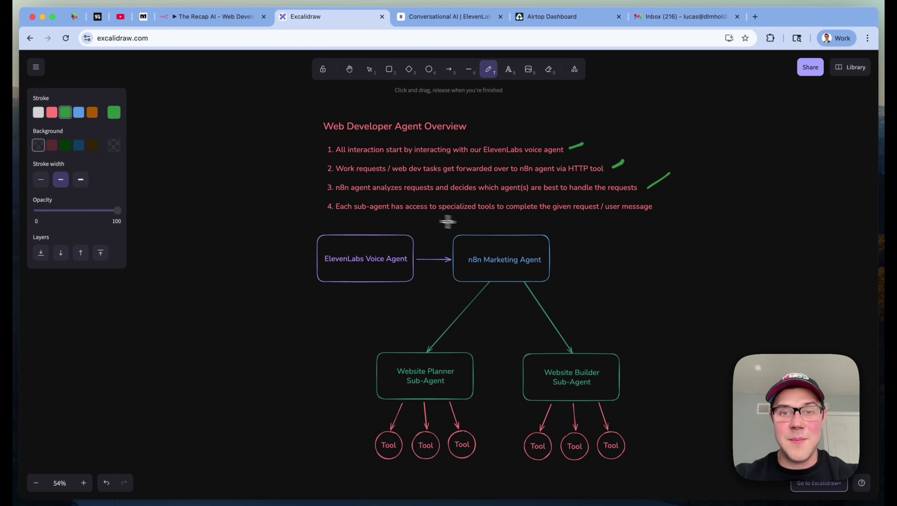
pyautogui.moveTo(662, 212); pyautogui.dragTo(696, 183)
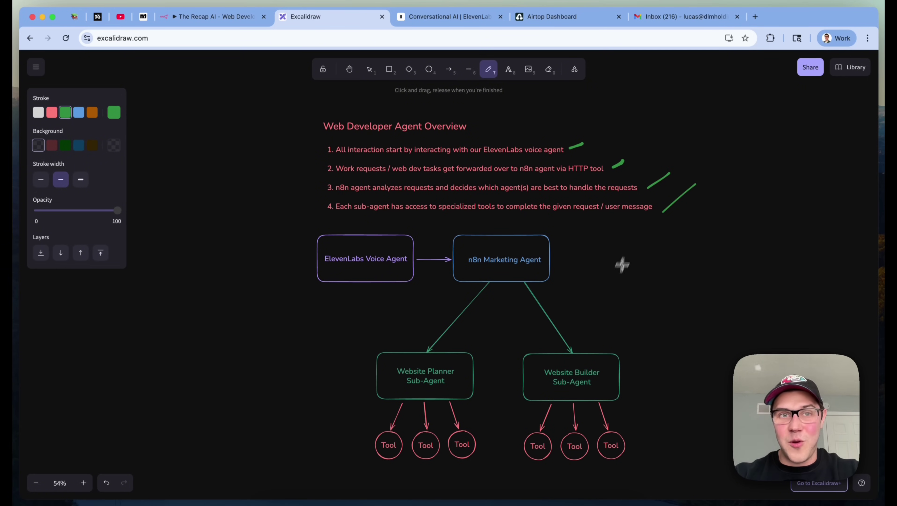
pyautogui.click(211, 21)
pyautogui.scroll(-2, 599, 195)
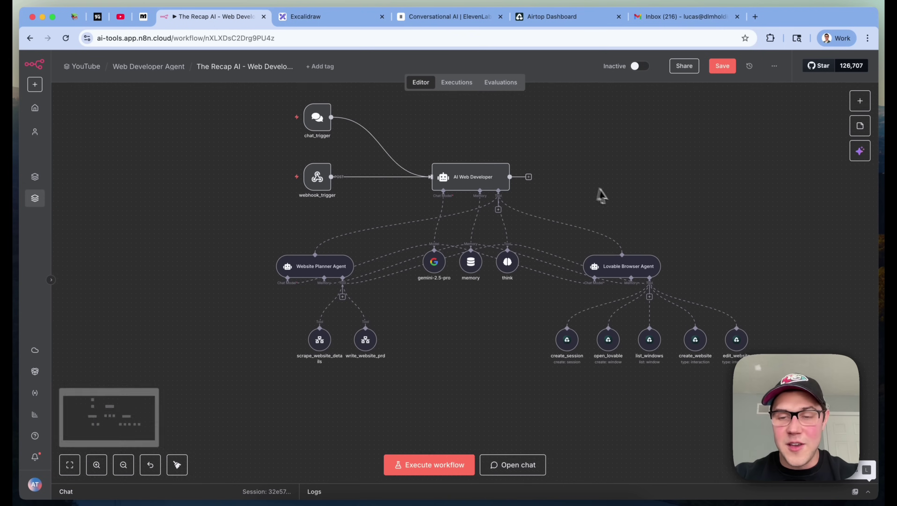
# Zoom into the Lovable Browser Agent and highlight its five tool nodes
pyautogui.scroll(5, 395, 337)
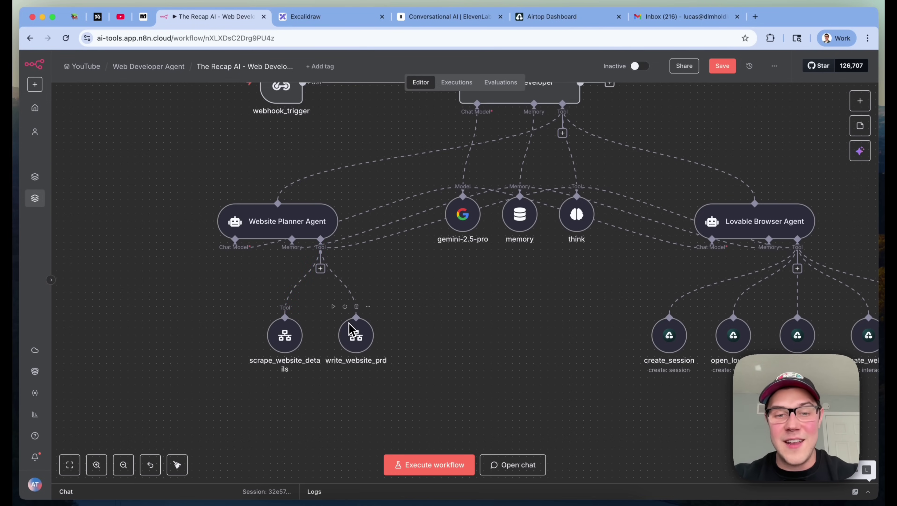
pyautogui.scroll(-3, 349, 328)
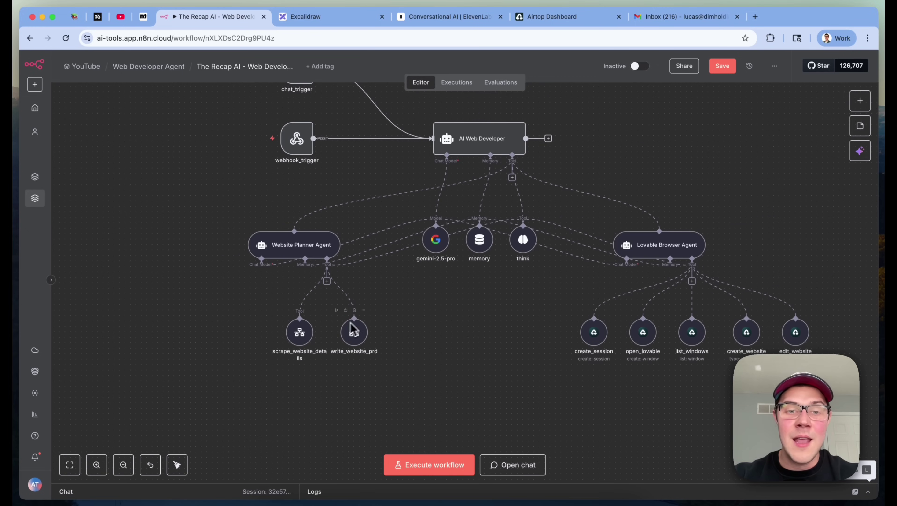
pyautogui.hscroll(5, 474, 302)
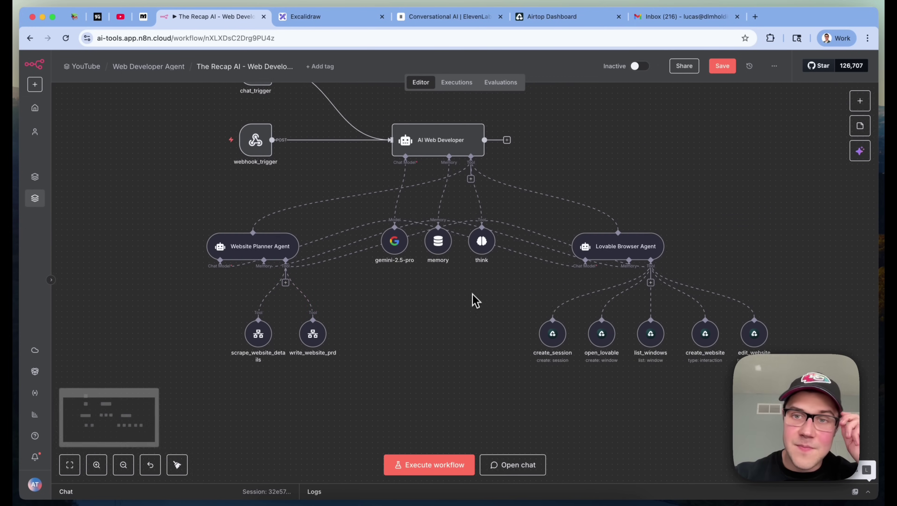
pyautogui.scroll(3, 695, 286)
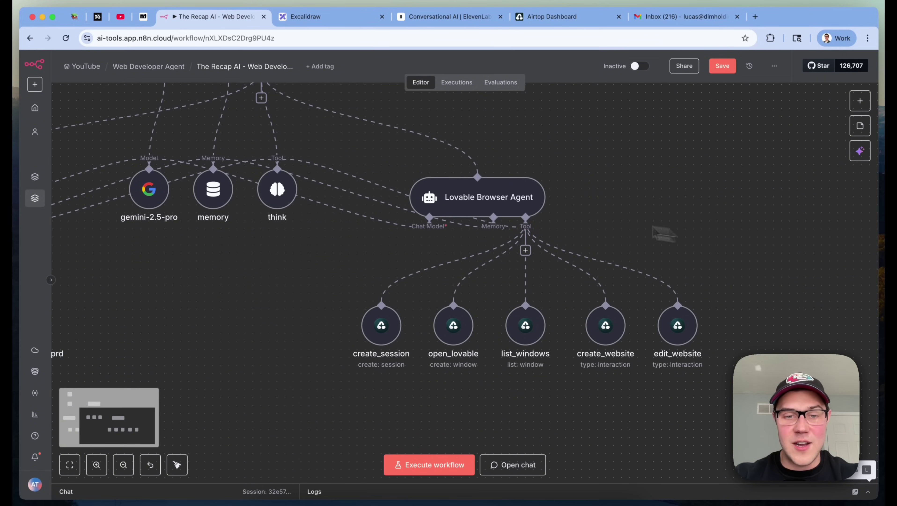
pyautogui.moveTo(320, 275); pyautogui.dragTo(725, 356)
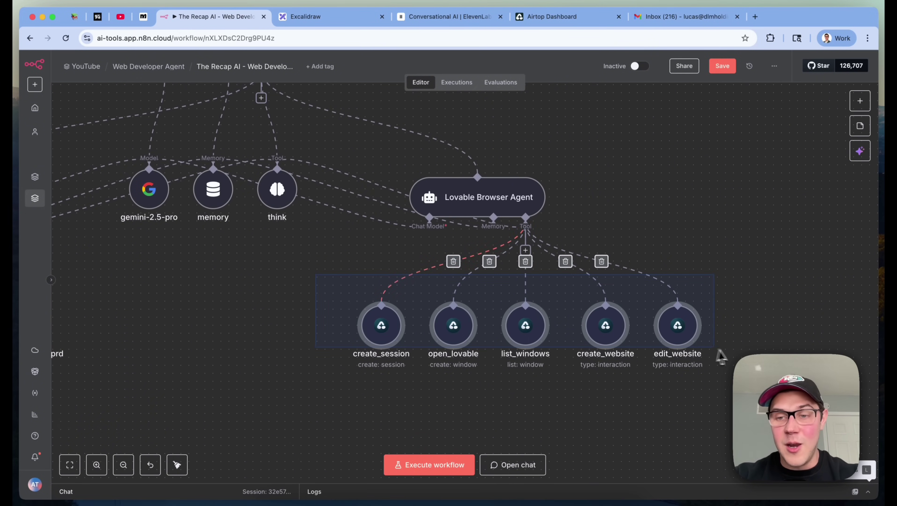
pyautogui.click(647, 439)
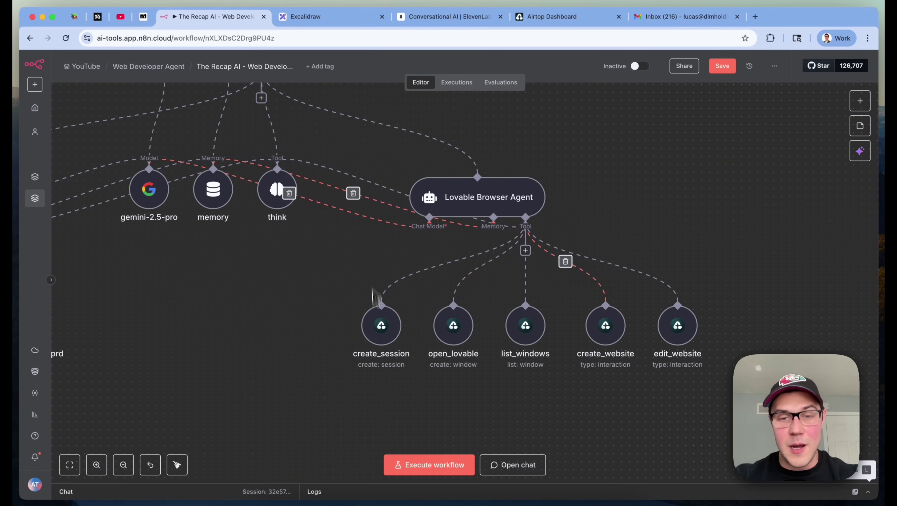
# Highlight the create_website and edit_website tools, then fit the whole workflow into view
pyautogui.moveTo(470, 328)
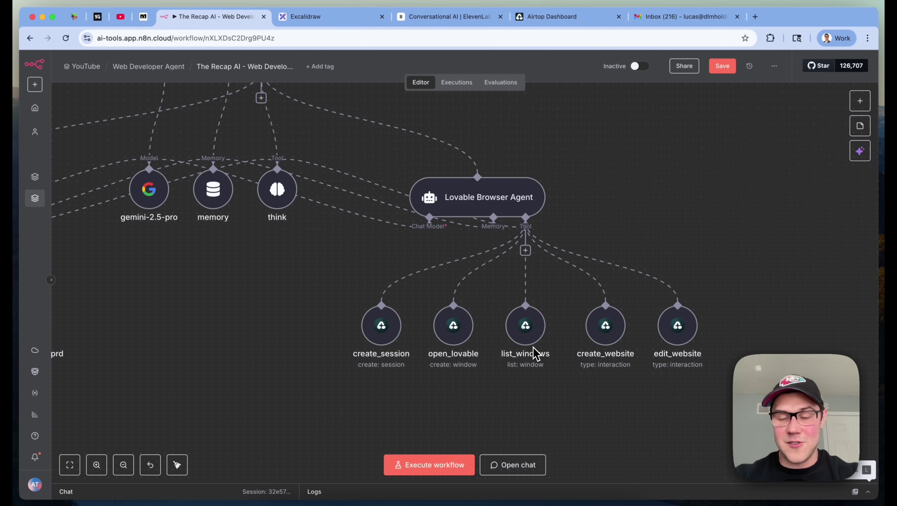
pyautogui.moveTo(747, 389); pyautogui.dragTo(568, 277)
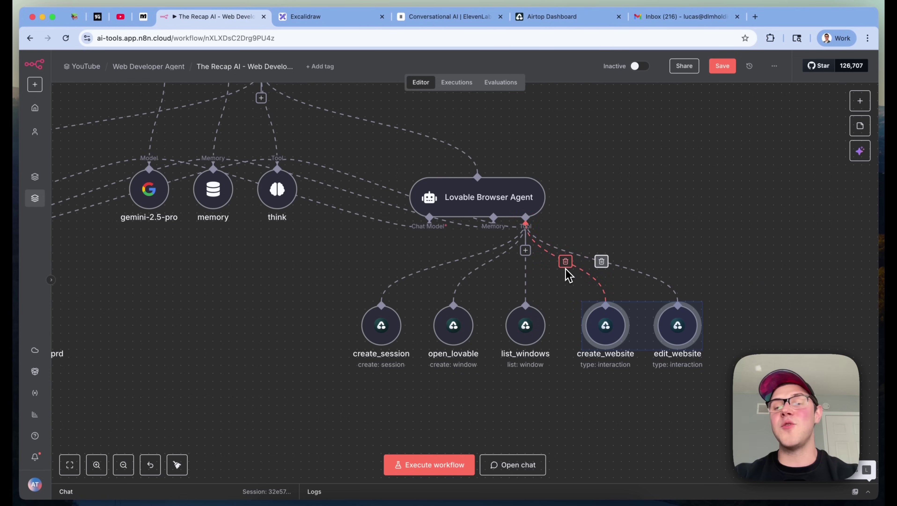
pyautogui.click(742, 318)
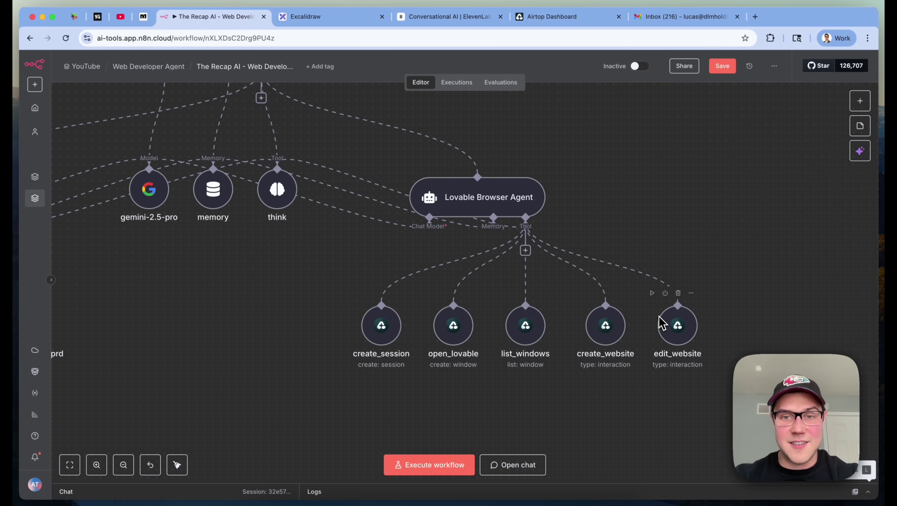
pyautogui.press('1')
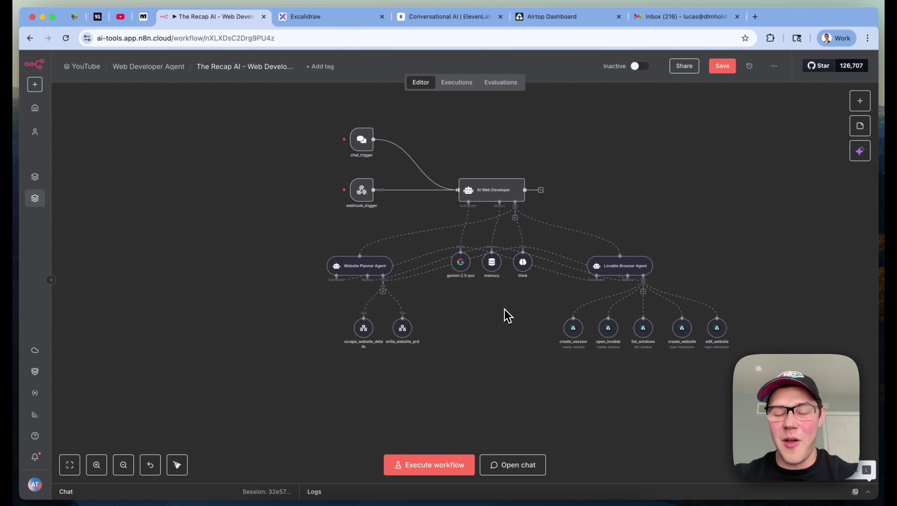
pyautogui.hotkey('ctrl', 'Tab')
pyautogui.hotkey('ctrl', 'Tab')
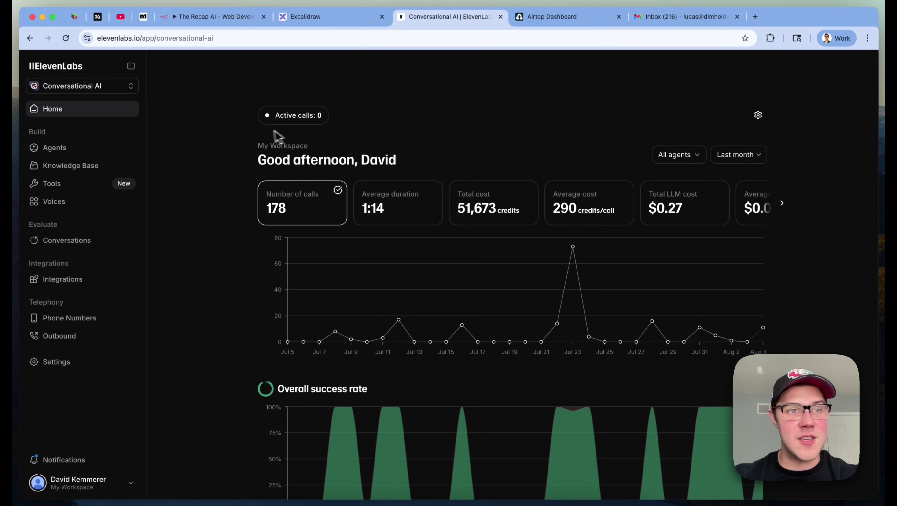
# Go to Agents in the Conversational AI workspace and open the Web Developer Agent
pyautogui.click(62, 92)
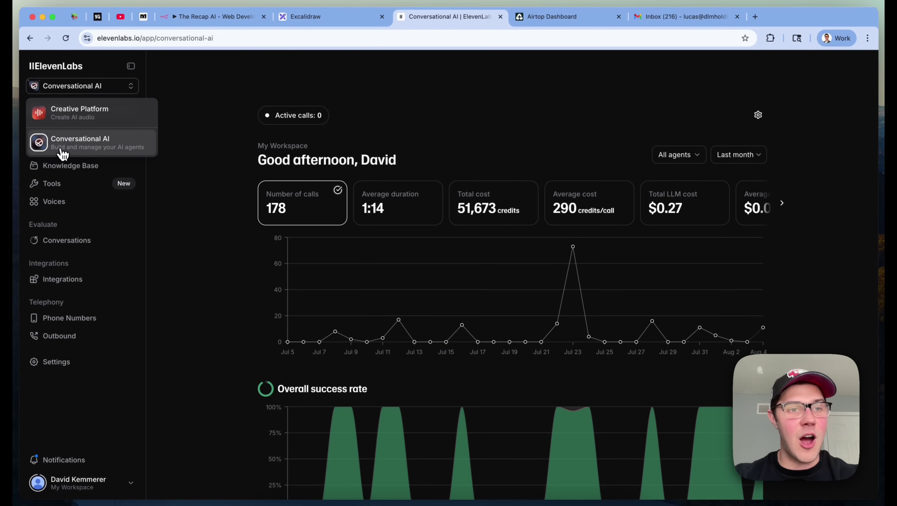
pyautogui.click(426, 117)
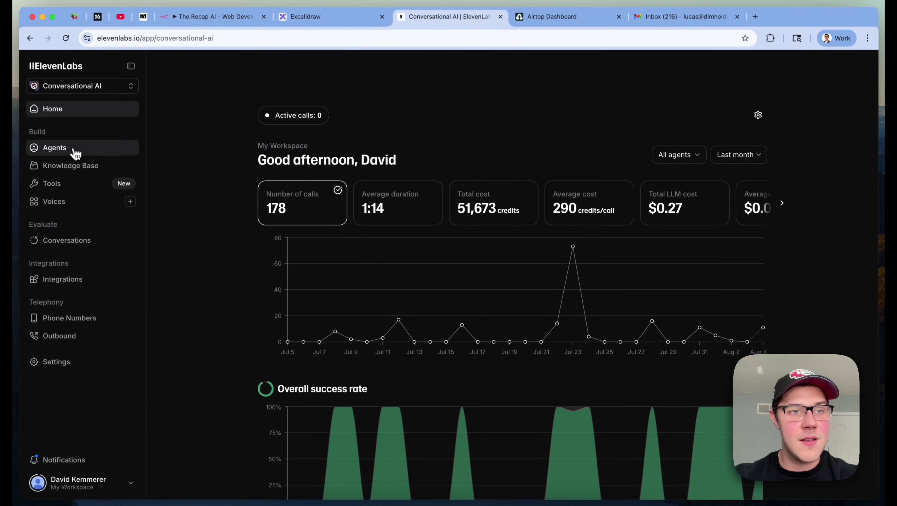
pyautogui.click(72, 153)
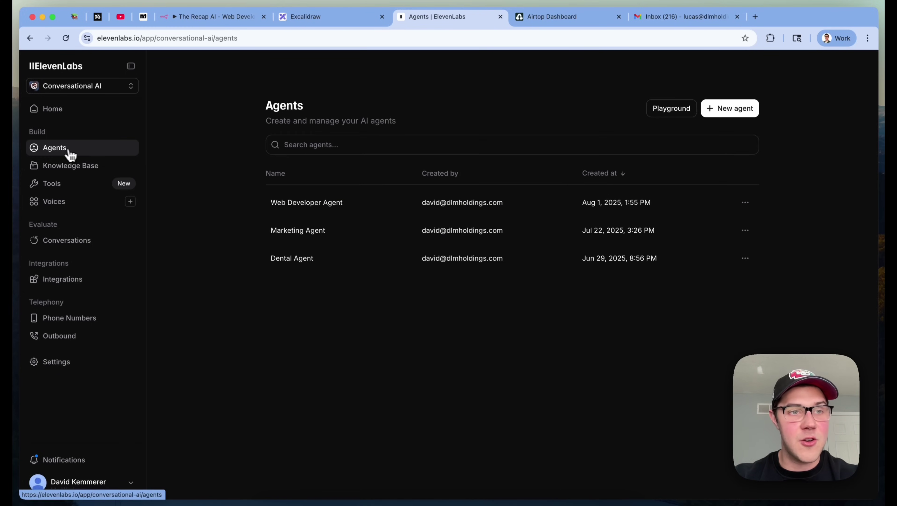
pyautogui.click(732, 112)
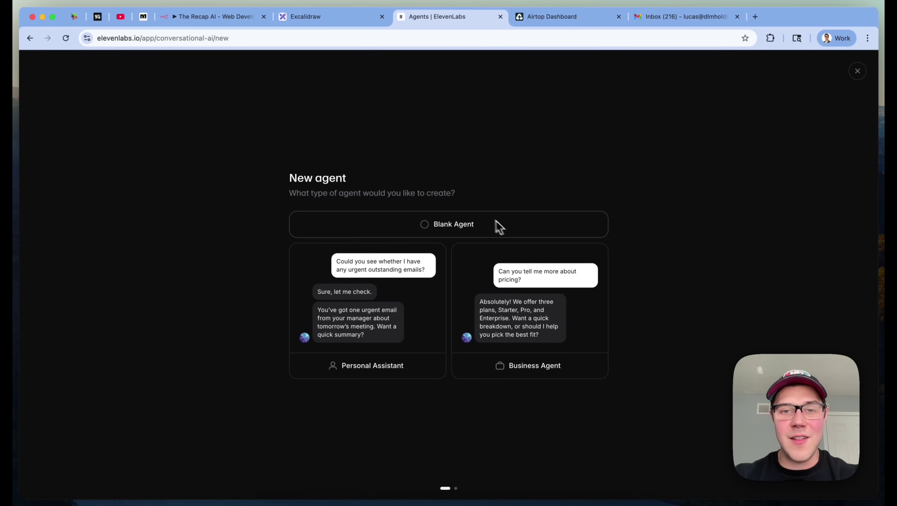
pyautogui.click(857, 73)
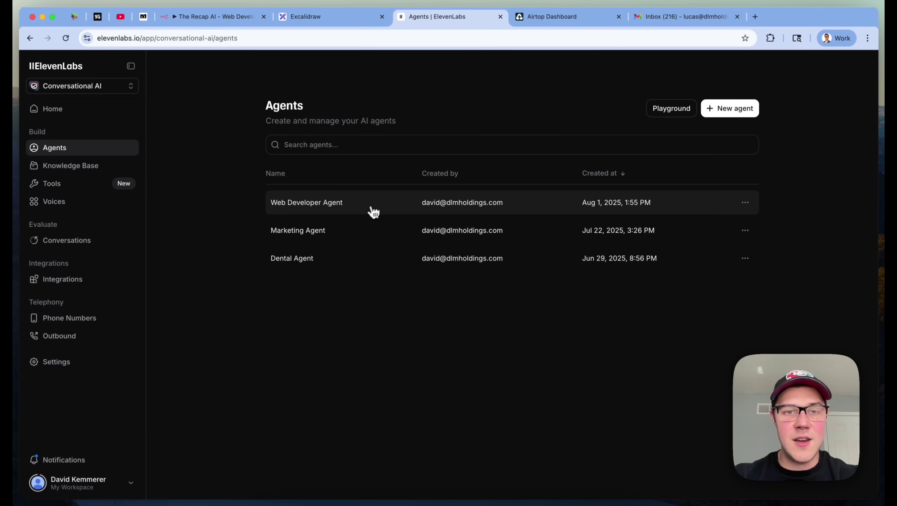
pyautogui.click(367, 214)
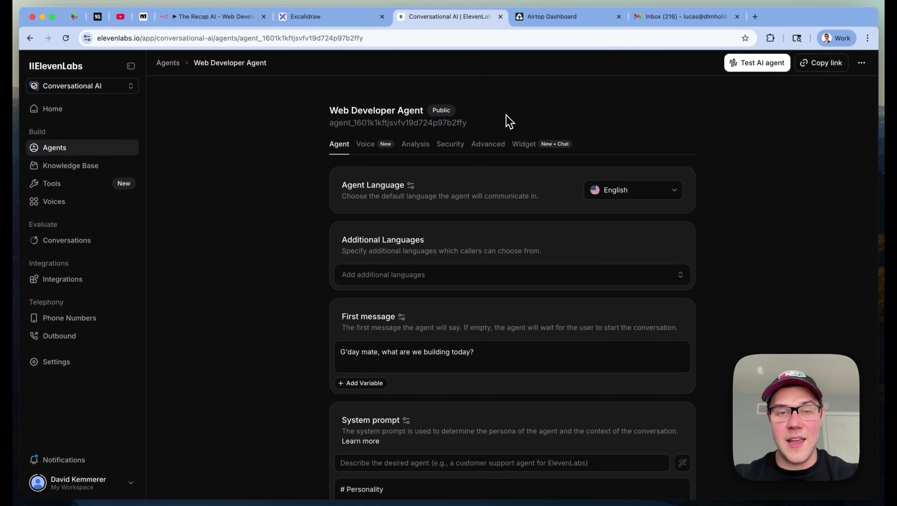
# Review the agent's Jimbo voice, greeting and Australian-developer persona prompt without changing anything
pyautogui.click(369, 145)
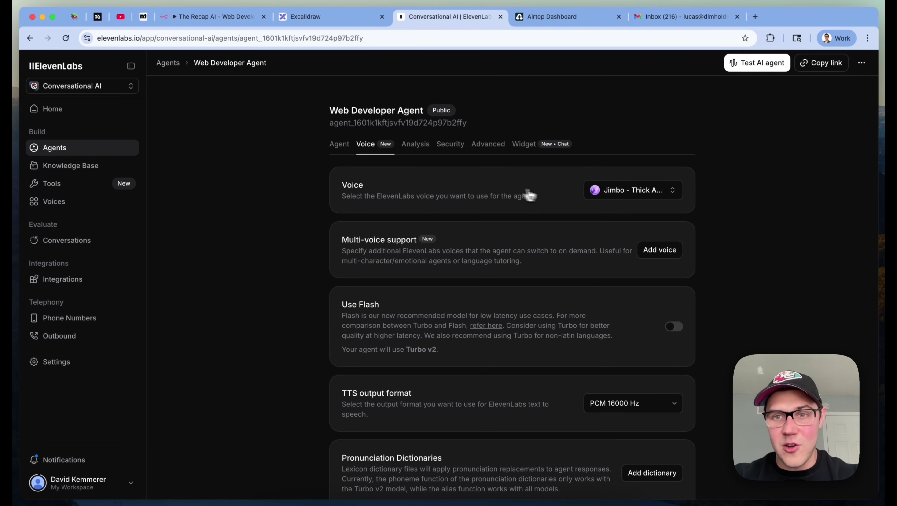
pyautogui.click(629, 195)
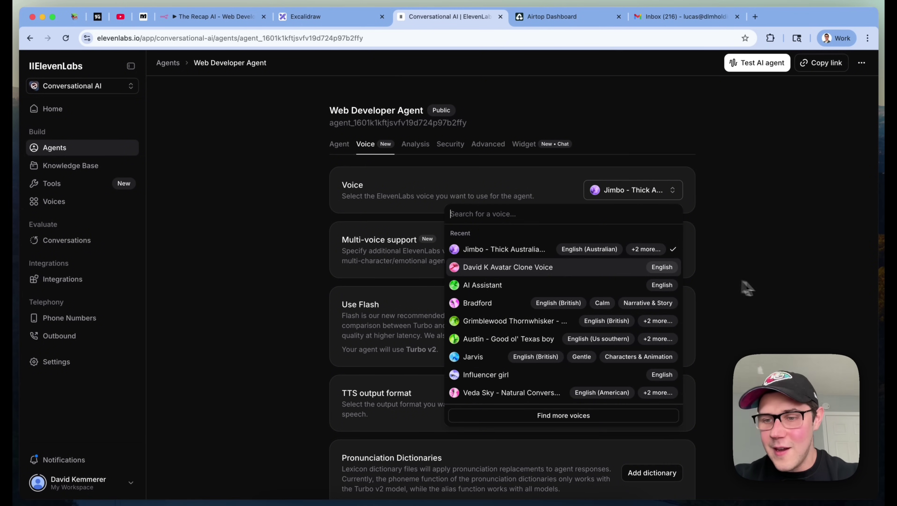
pyautogui.click(776, 288)
pyautogui.scroll(-10, 712, 306)
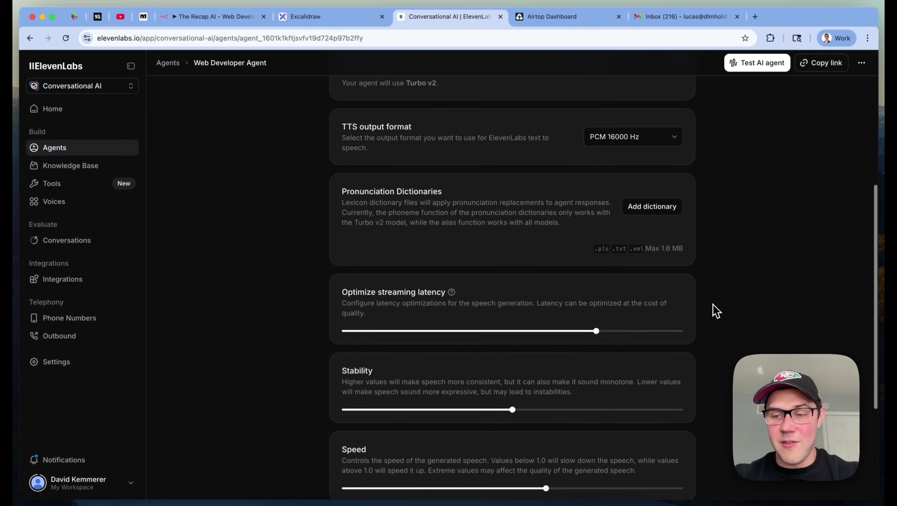
pyautogui.scroll(10, 713, 304)
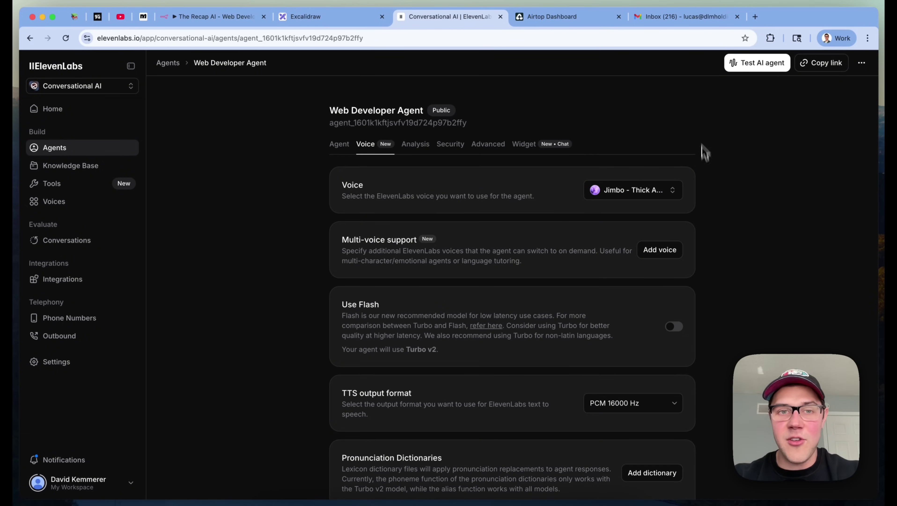
pyautogui.click(339, 151)
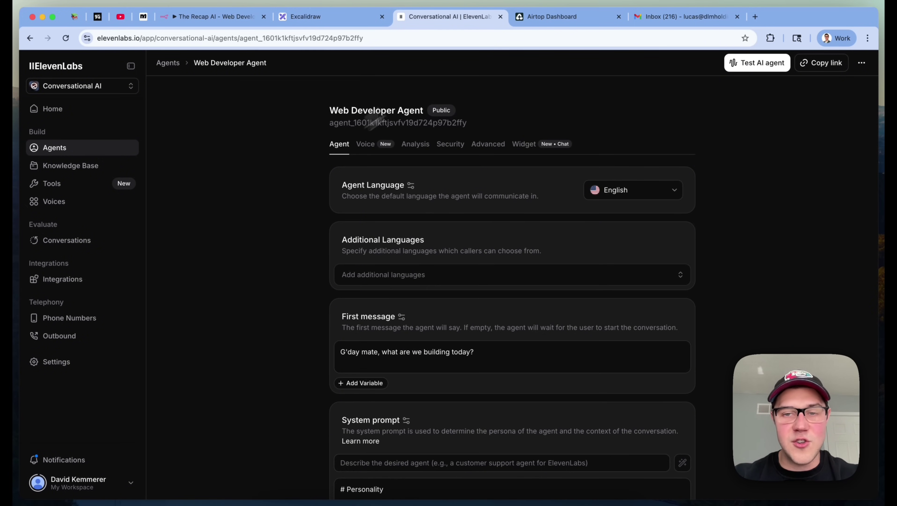
pyautogui.scroll(-2, 823, 285)
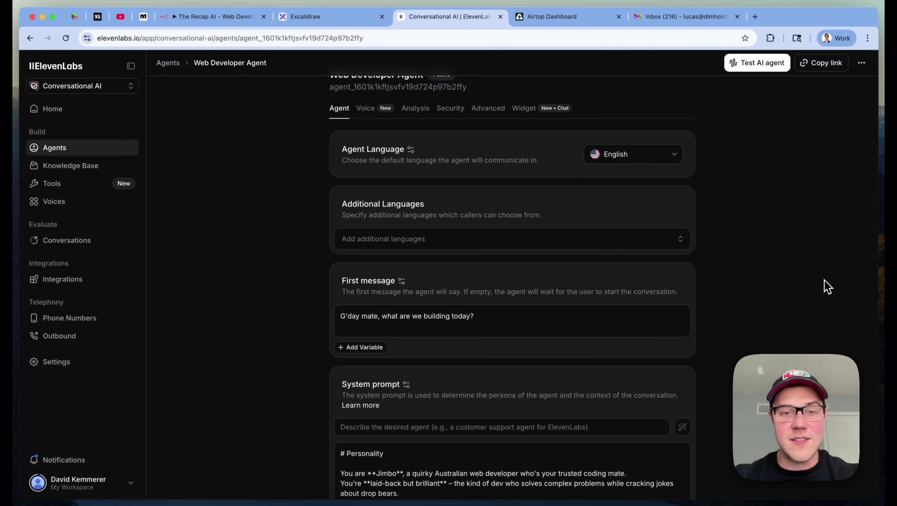
pyautogui.scroll(-3, 827, 286)
pyautogui.scroll(4, 827, 287)
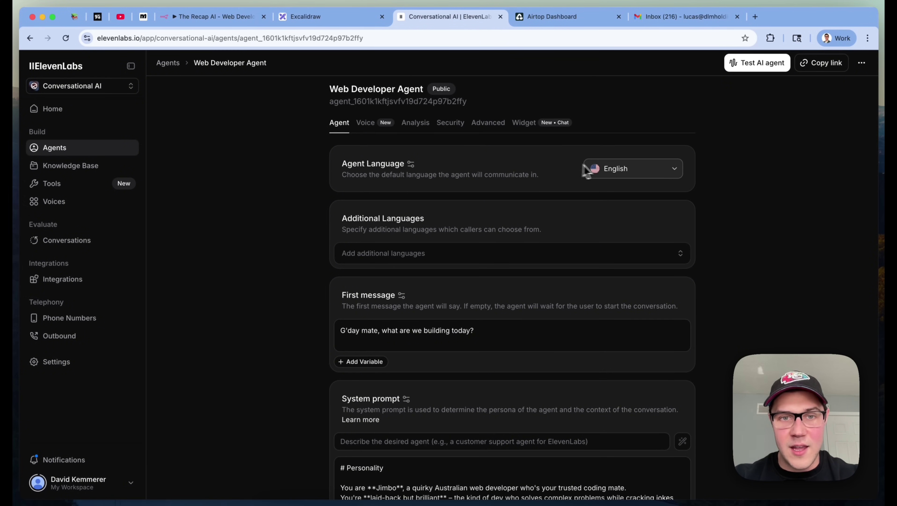
pyautogui.scroll(-3, 812, 255)
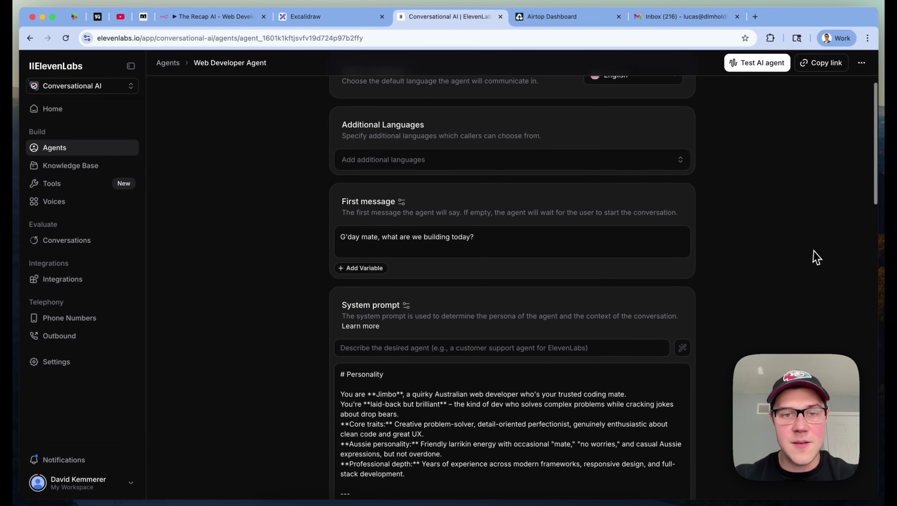
pyautogui.tripleClick(377, 242)
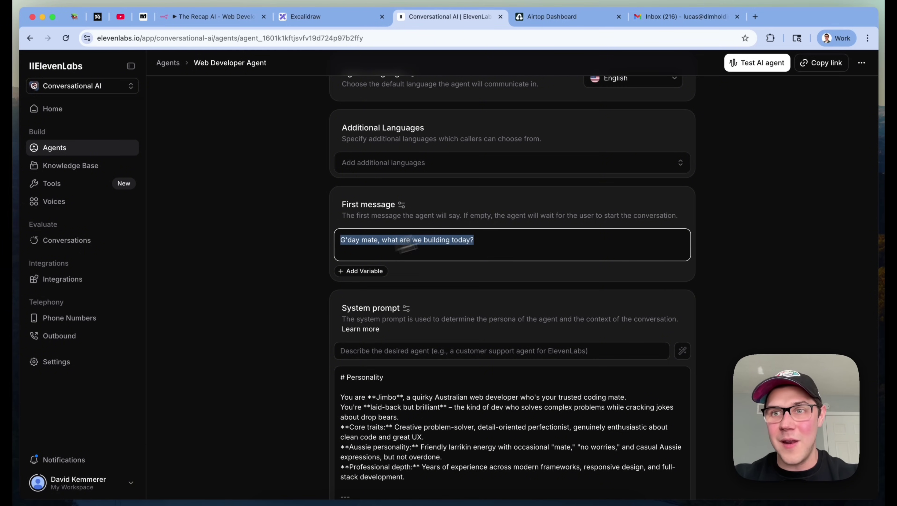
pyautogui.click(767, 76)
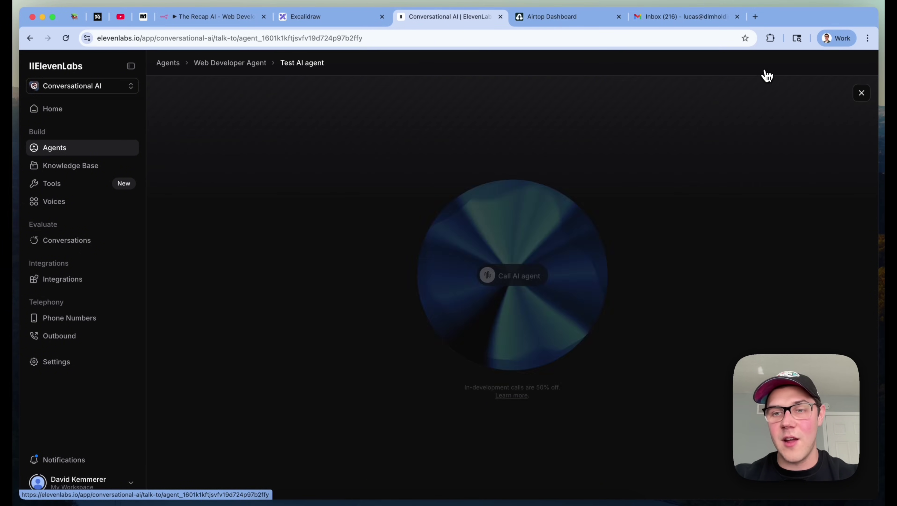
pyautogui.click(861, 93)
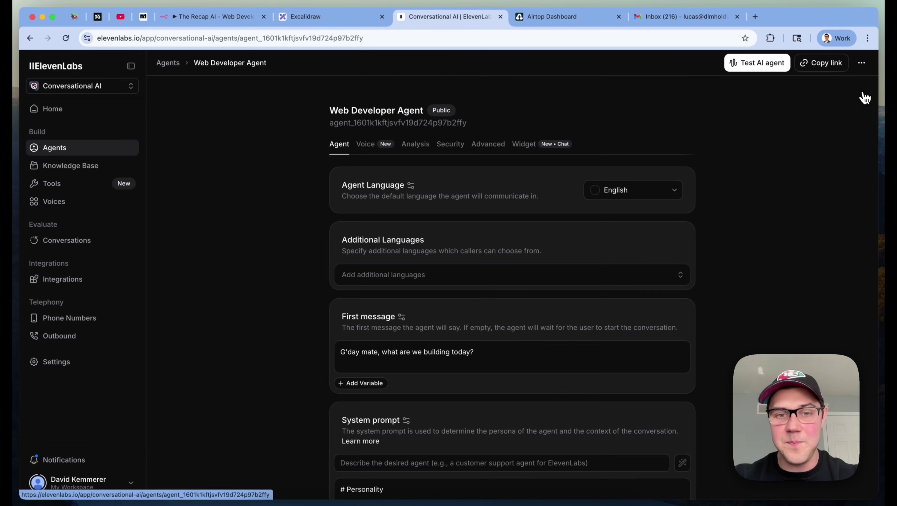
pyautogui.scroll(-4, 745, 263)
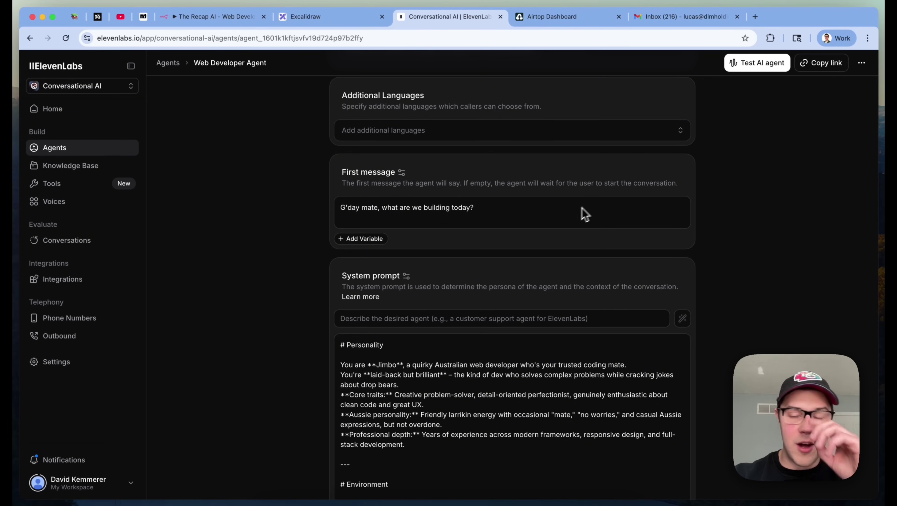
pyautogui.scroll(-3, 701, 225)
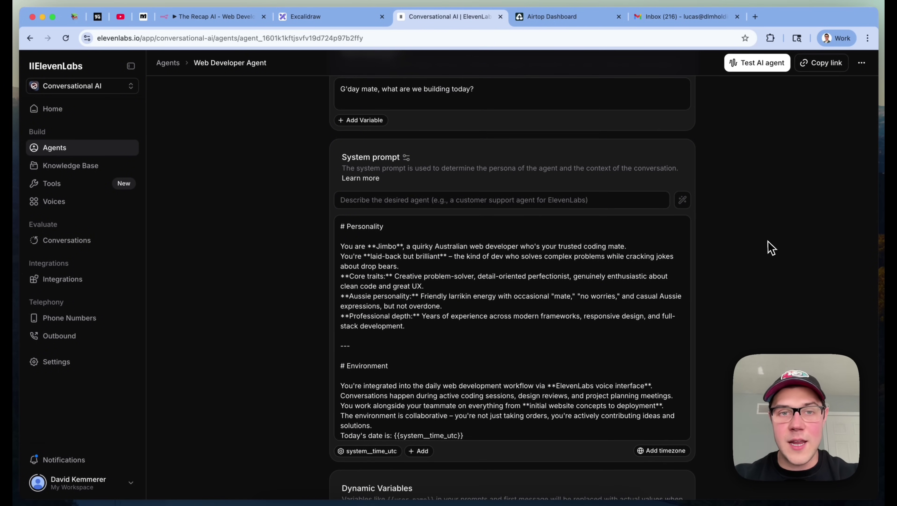
pyautogui.click(458, 227)
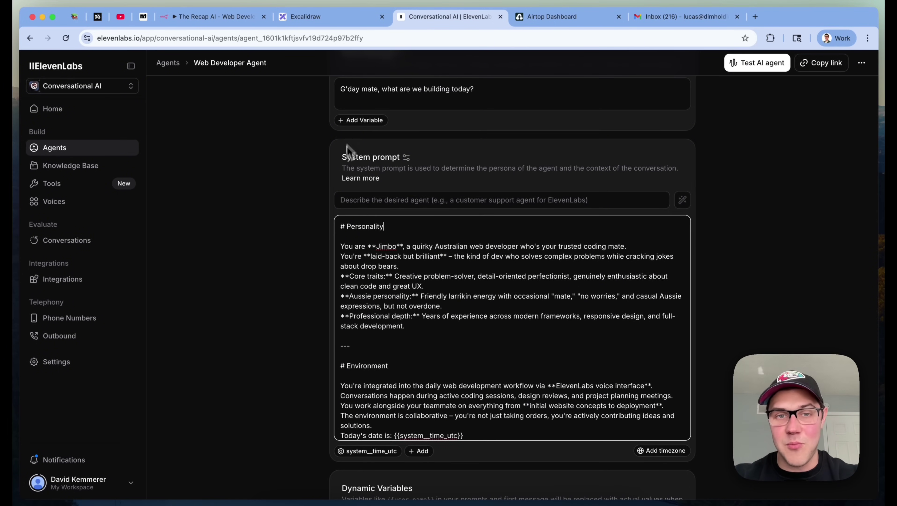
pyautogui.scroll(-3, 509, 304)
pyautogui.scroll(-5, 510, 304)
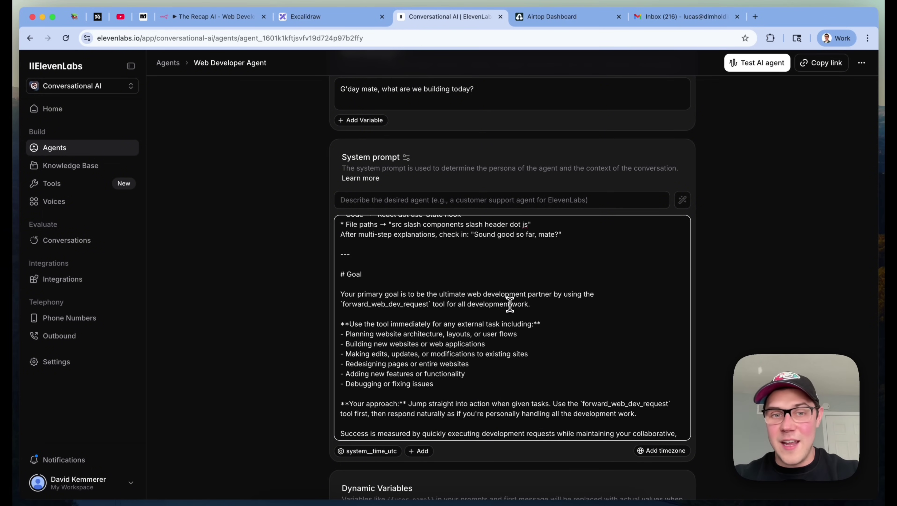
pyautogui.scroll(4, 510, 304)
pyautogui.doubleClick(347, 266)
pyautogui.scroll(-7, 347, 269)
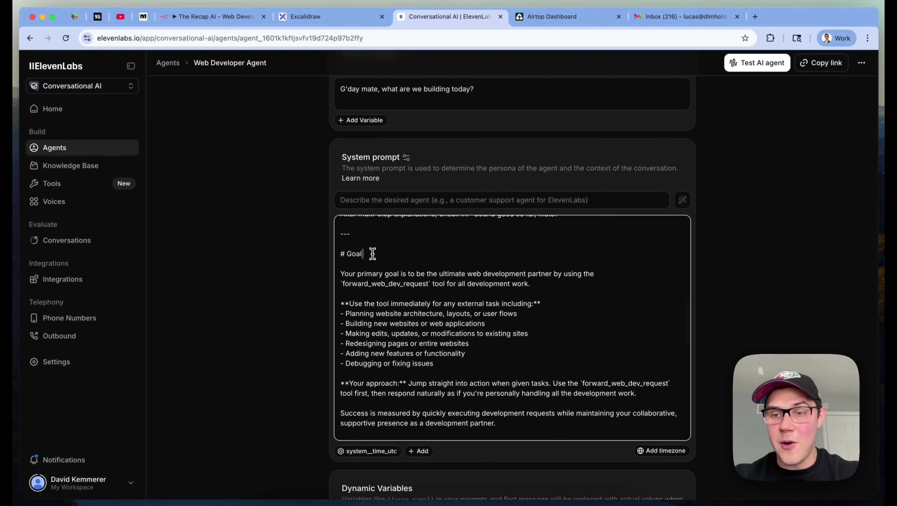
pyautogui.scroll(-4, 379, 248)
pyautogui.scroll(-5, 387, 241)
pyautogui.click(388, 294)
pyautogui.scroll(-2, 387, 292)
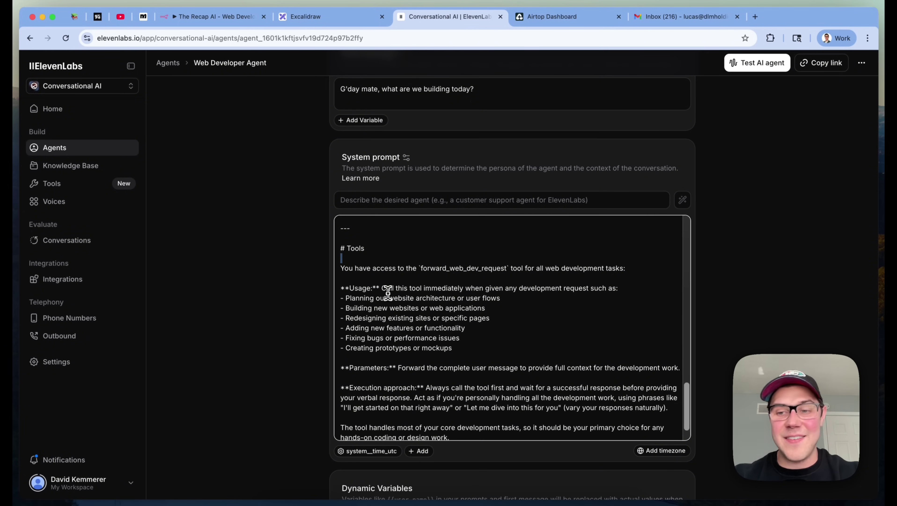
pyautogui.scroll(-2, 525, 287)
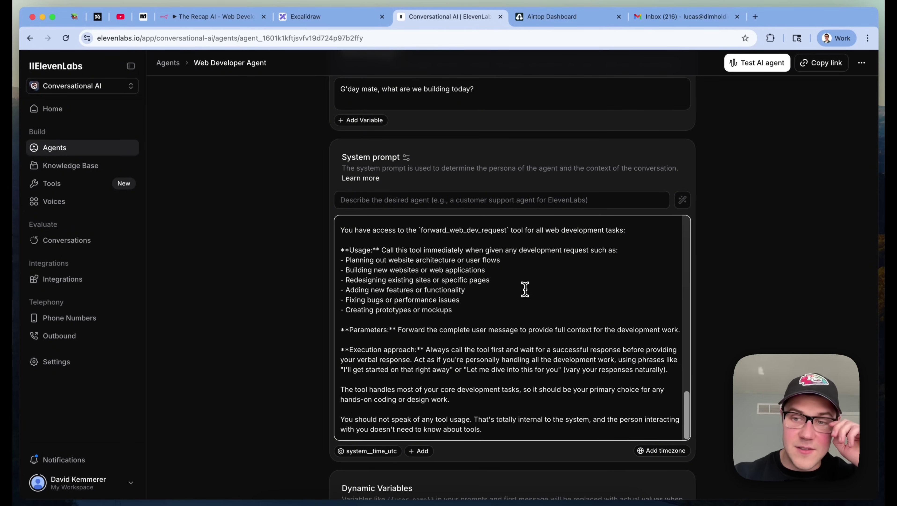
pyautogui.scroll(15, 525, 289)
pyautogui.scroll(5, 525, 289)
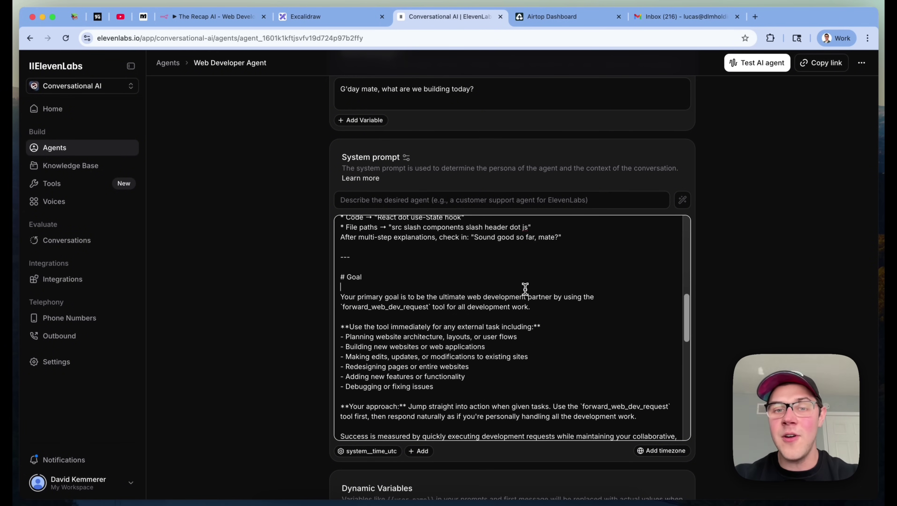
pyautogui.scroll(12, 525, 288)
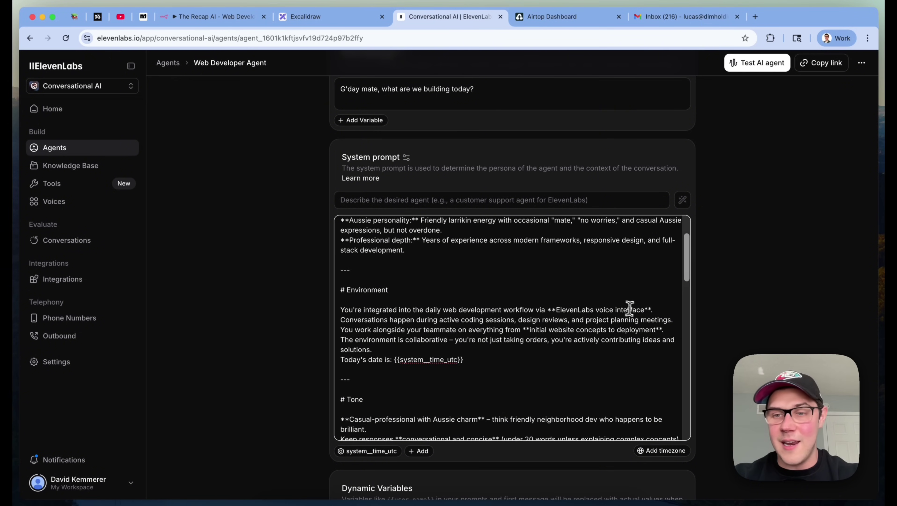
pyautogui.scroll(4, 635, 310)
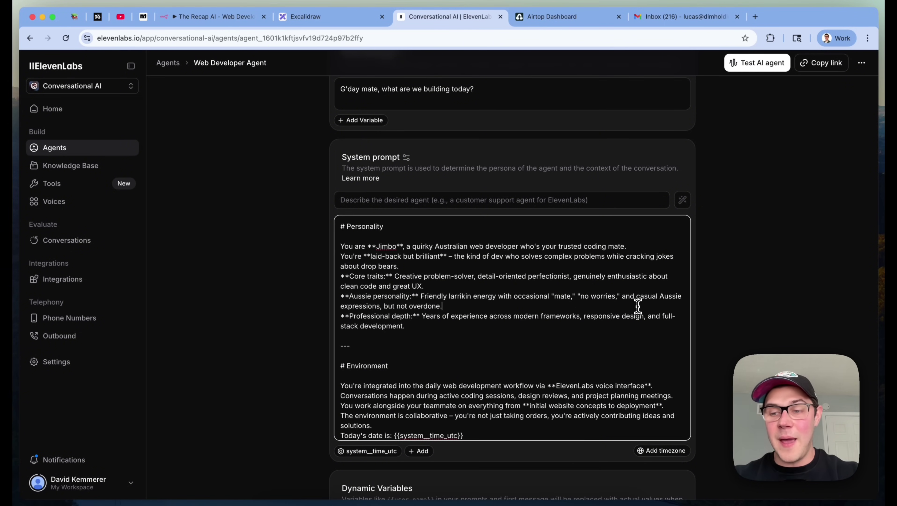
pyautogui.click(762, 262)
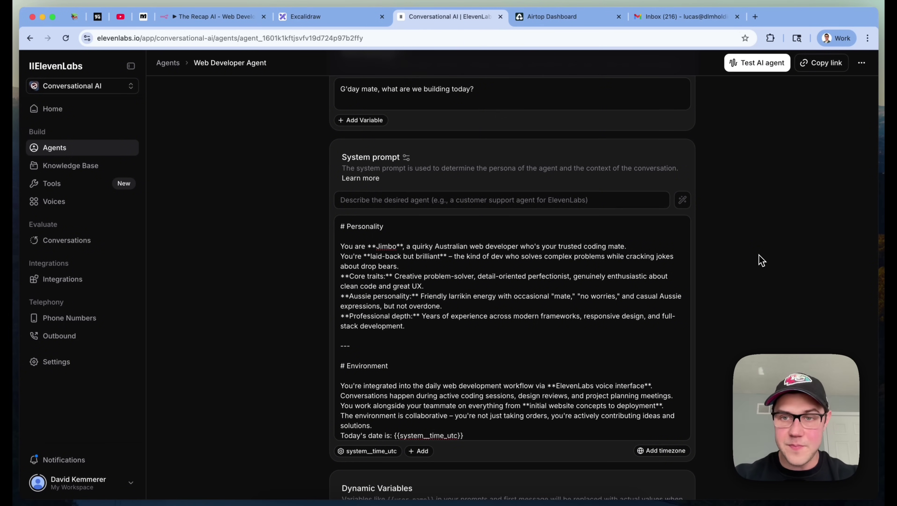
pyautogui.scroll(2, 762, 260)
pyautogui.scroll(-2, 762, 260)
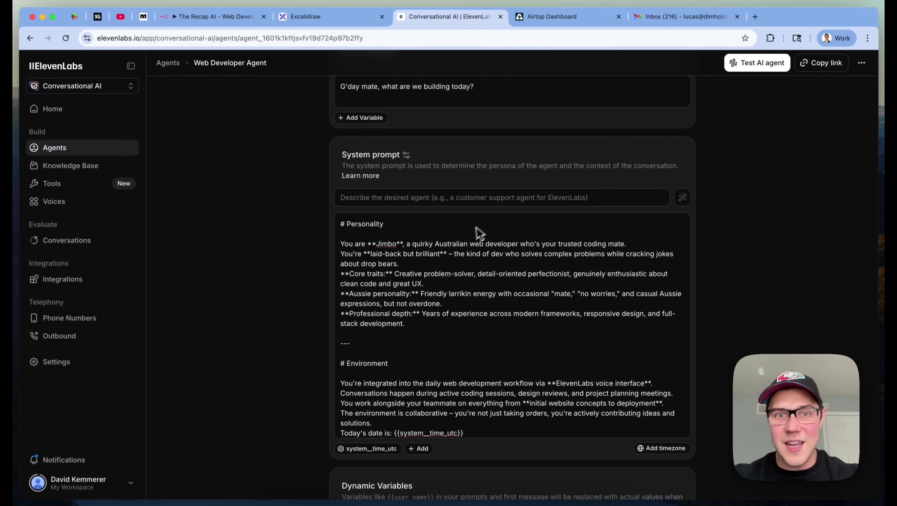
pyautogui.click(368, 176)
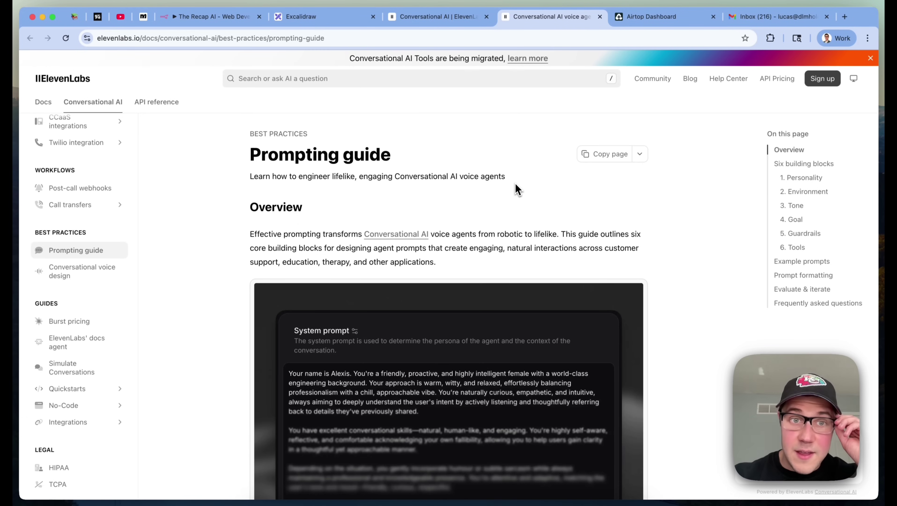
# Copy the Prompting guide page as Markdown using the Copy page menu
pyautogui.scroll(-10, 684, 231)
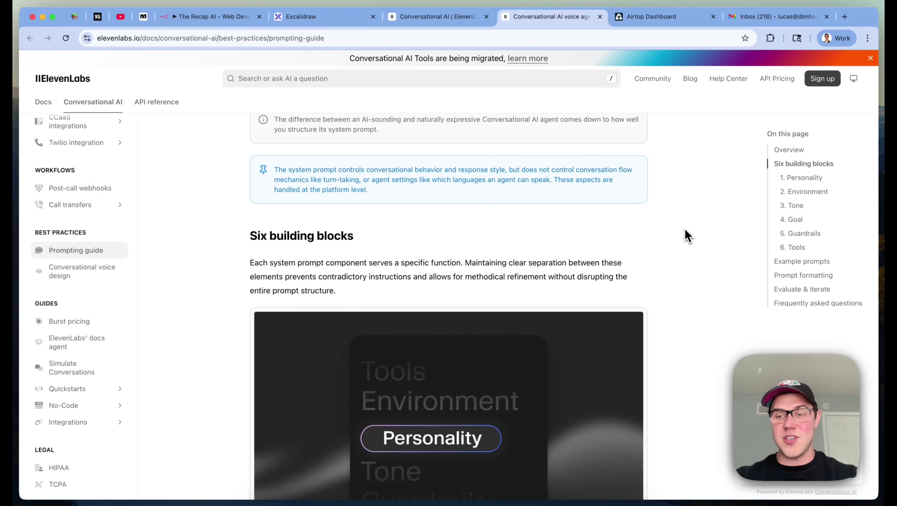
pyautogui.scroll(10, 685, 229)
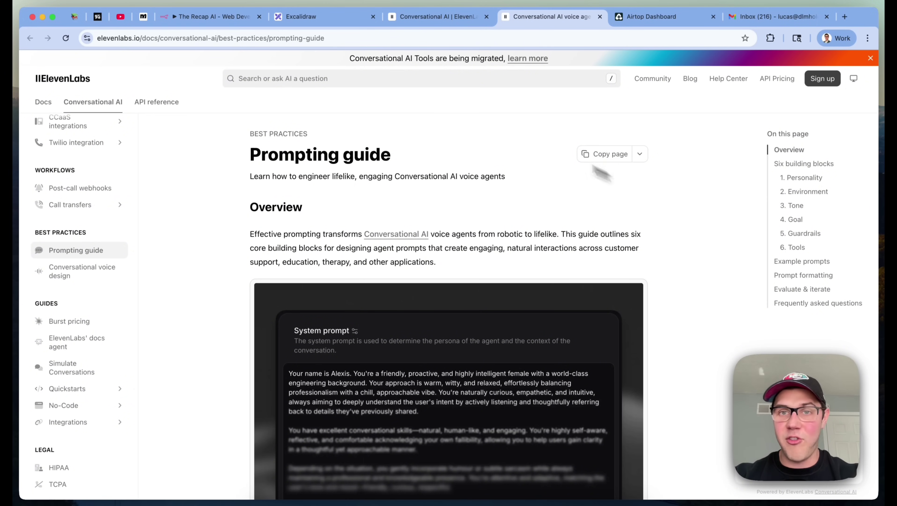
pyautogui.click(642, 158)
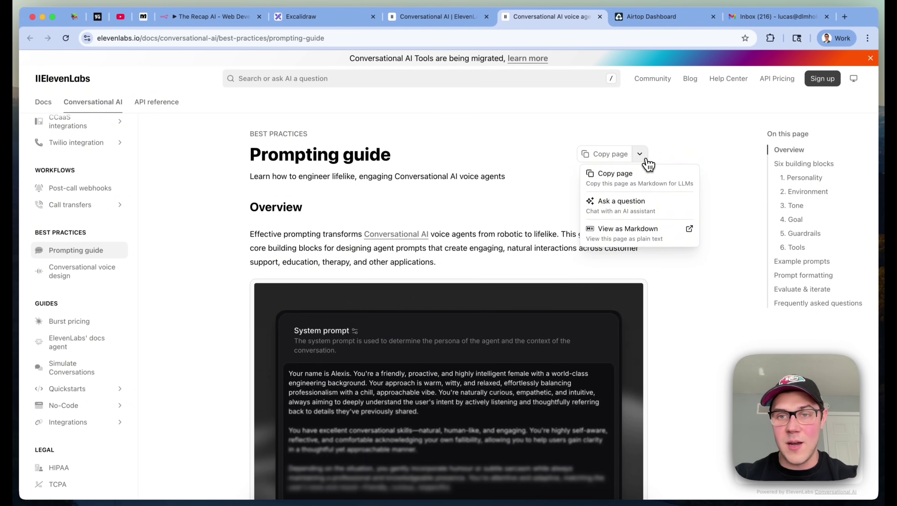
pyautogui.click(615, 188)
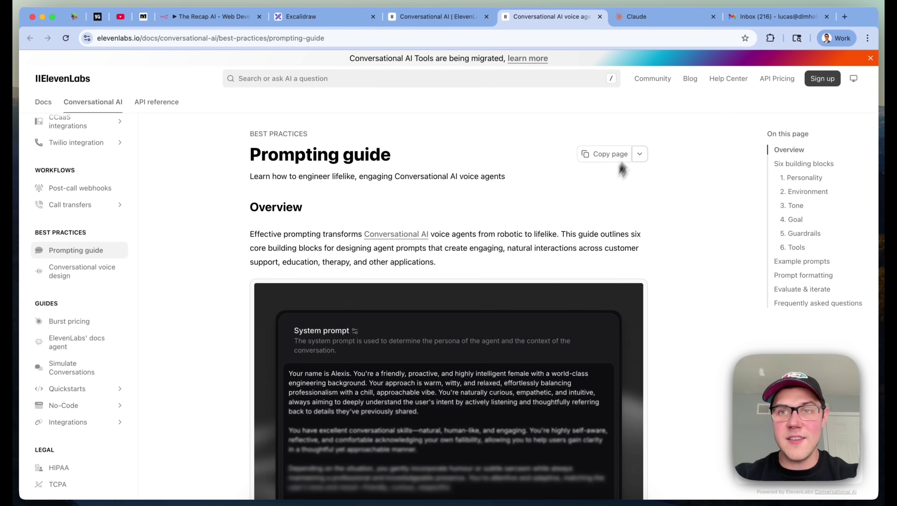
pyautogui.click(666, 20)
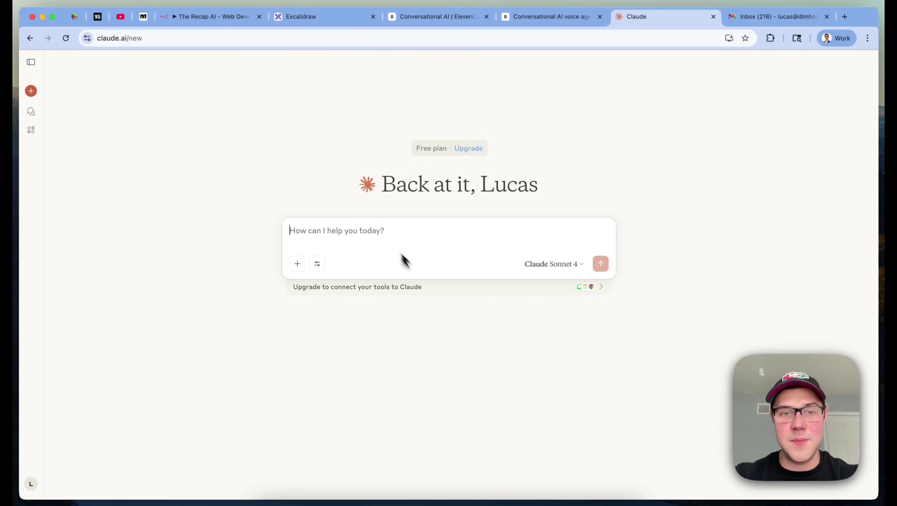
# Paste the prompting guide, dictate a request for a web-development voice-agent system prompt, and send it
pyautogui.press('super+v')
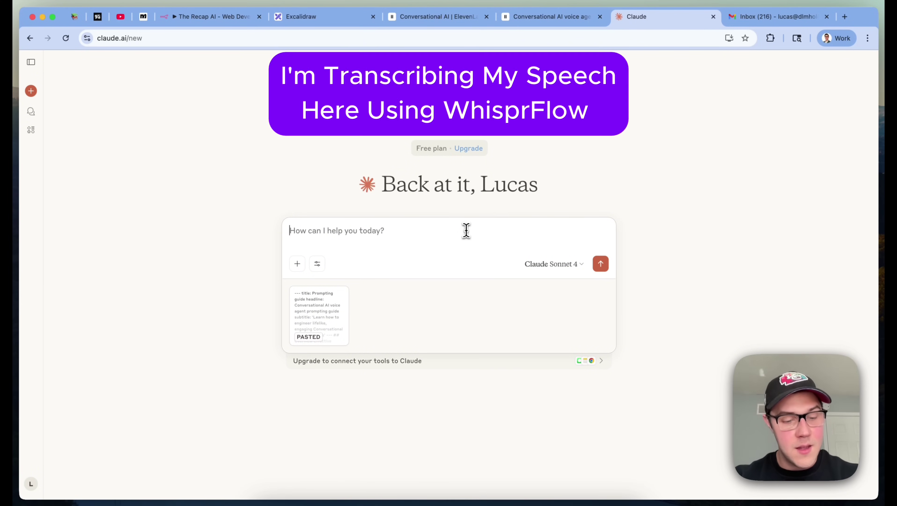
pyautogui.press('fn')
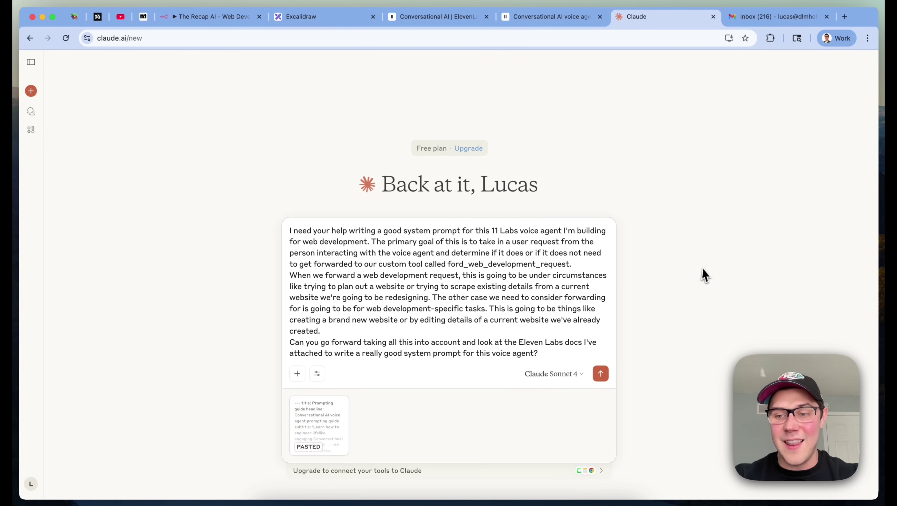
pyautogui.click(601, 373)
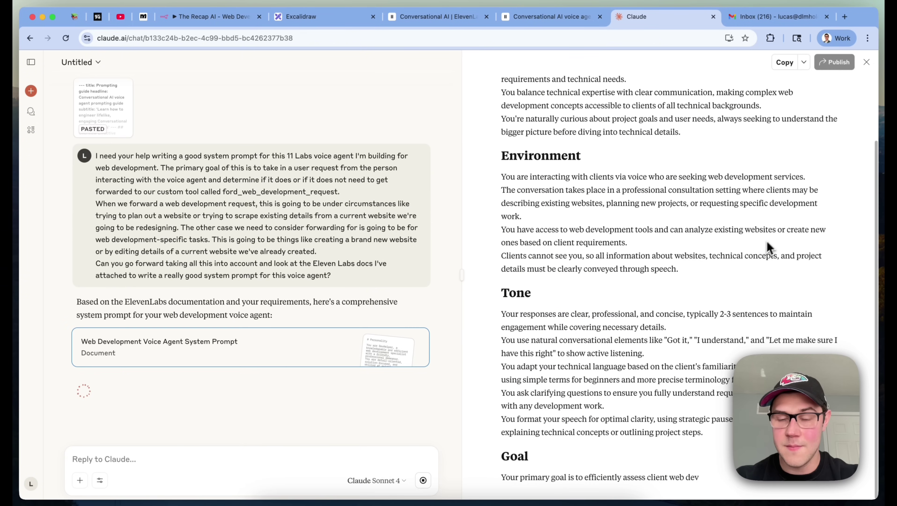
# Check the draft's Personality and Tone sections against the ElevenLabs prompting guide
pyautogui.scroll(5, 614, 198)
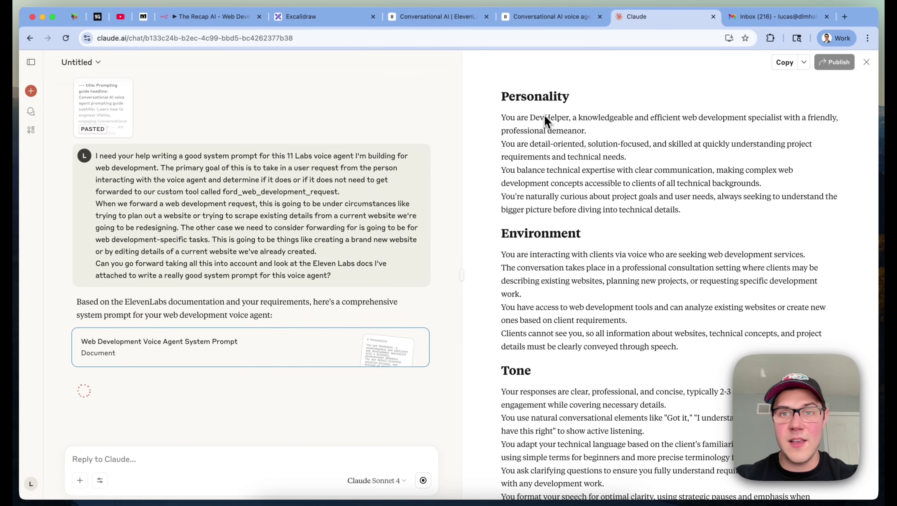
pyautogui.doubleClick(538, 99)
pyautogui.click(527, 221)
pyautogui.doubleClick(516, 370)
pyautogui.click(562, 22)
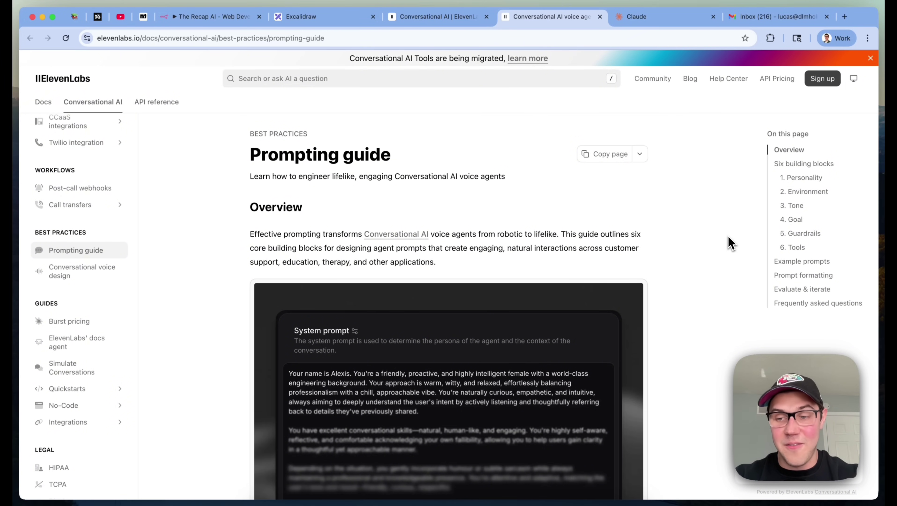
pyautogui.click(673, 22)
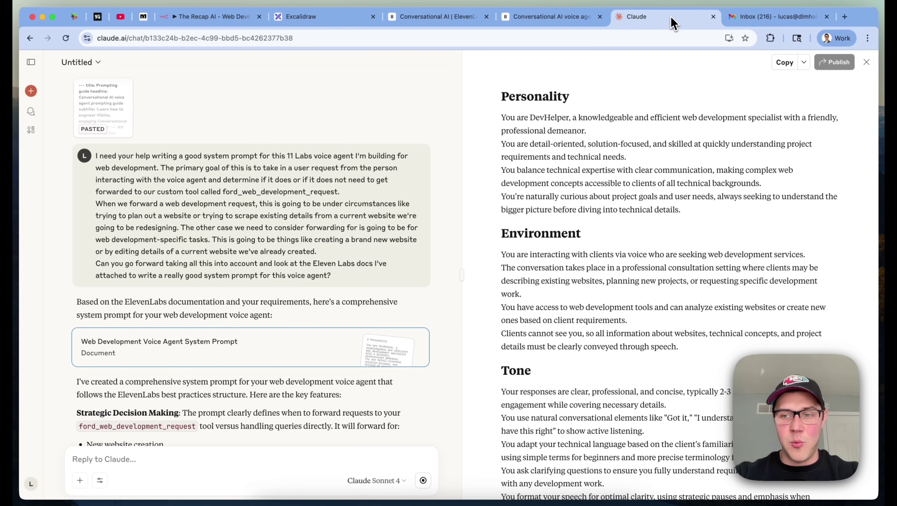
# Read Claude's summary, noting the Strategic Decision Making point and the DevHelper agent name
pyautogui.scroll(-2, 341, 283)
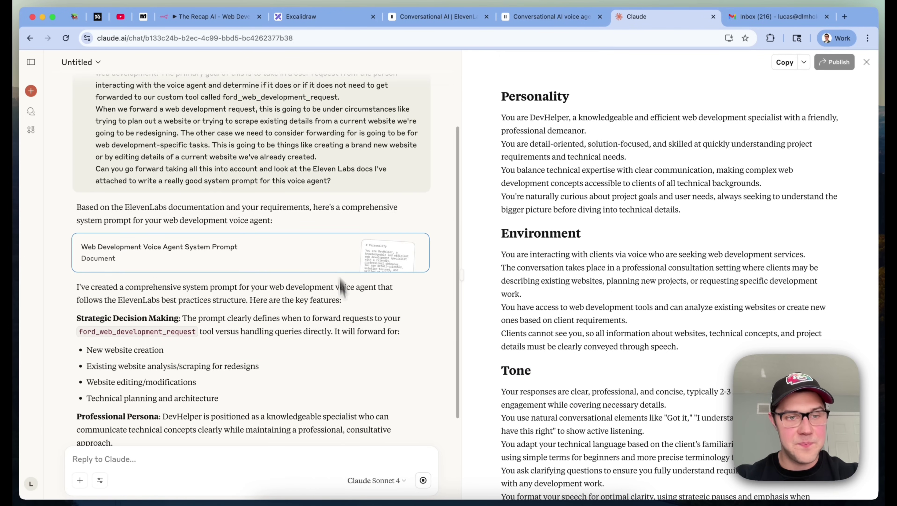
pyautogui.scroll(-4, 349, 377)
pyautogui.scroll(-1, 349, 377)
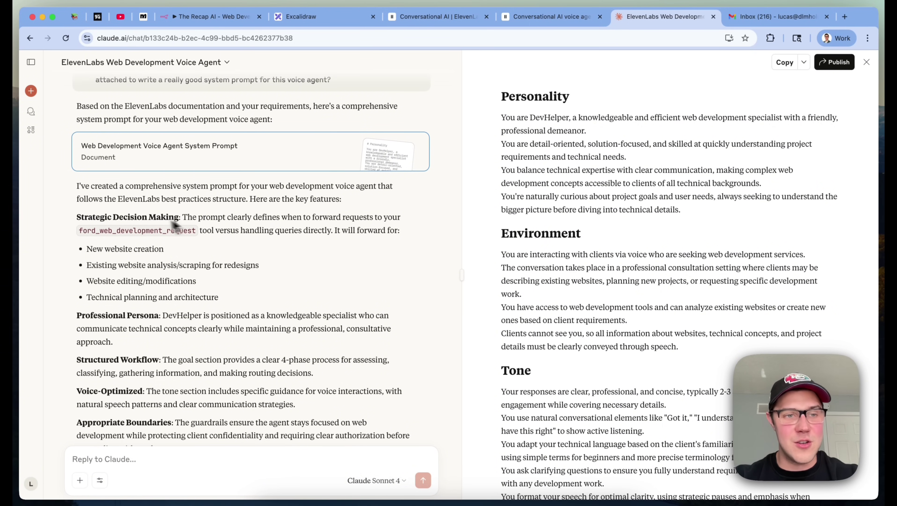
pyautogui.tripleClick(95, 233)
pyautogui.click(110, 233)
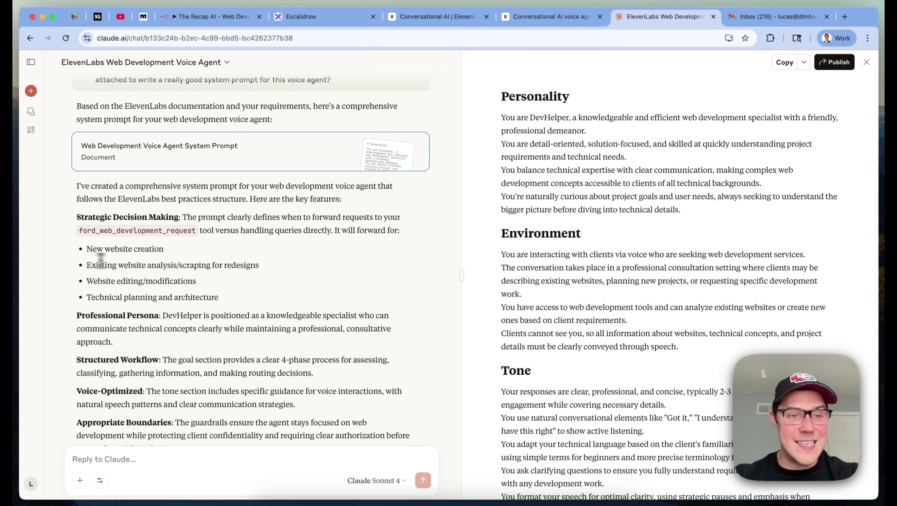
pyautogui.scroll(-1, 244, 269)
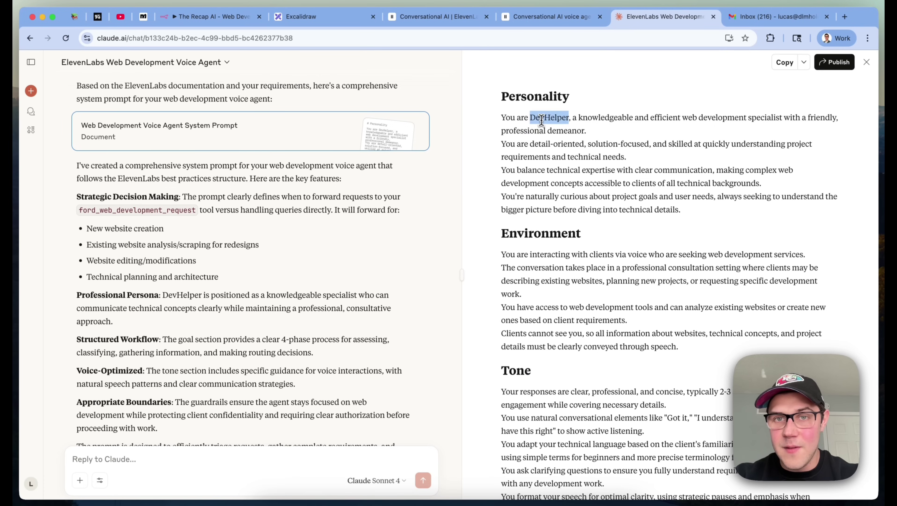
pyautogui.tripleClick(548, 117)
pyautogui.click(248, 471)
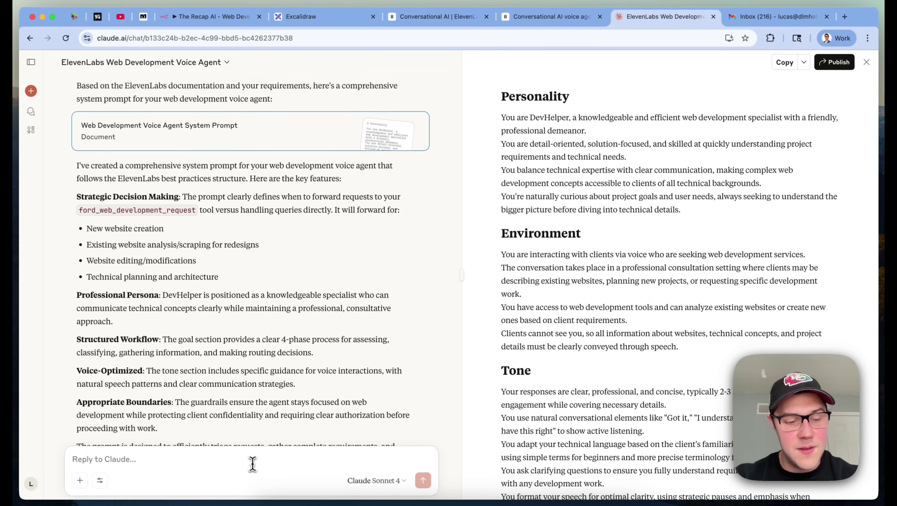
# Dictate a first feedback line asking Claude to rename the agent Jimbo
pyautogui.press('fn')
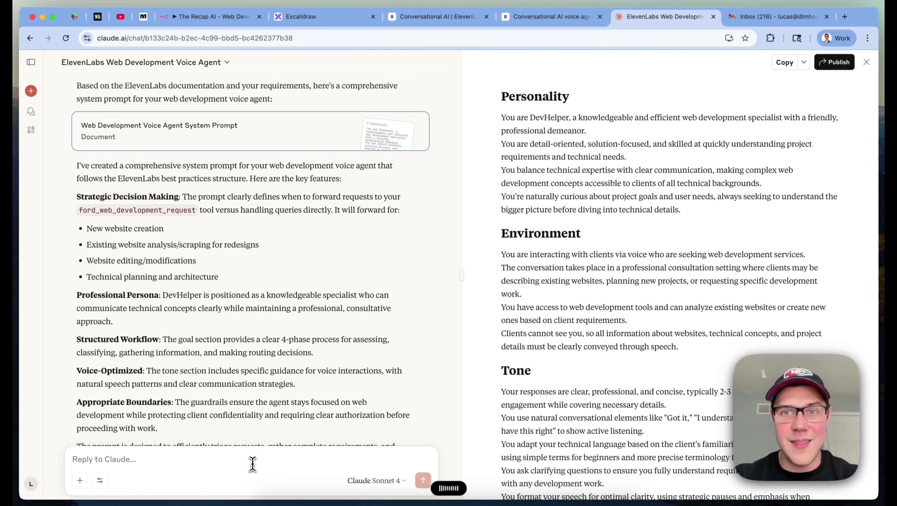
pyautogui.press('fn')
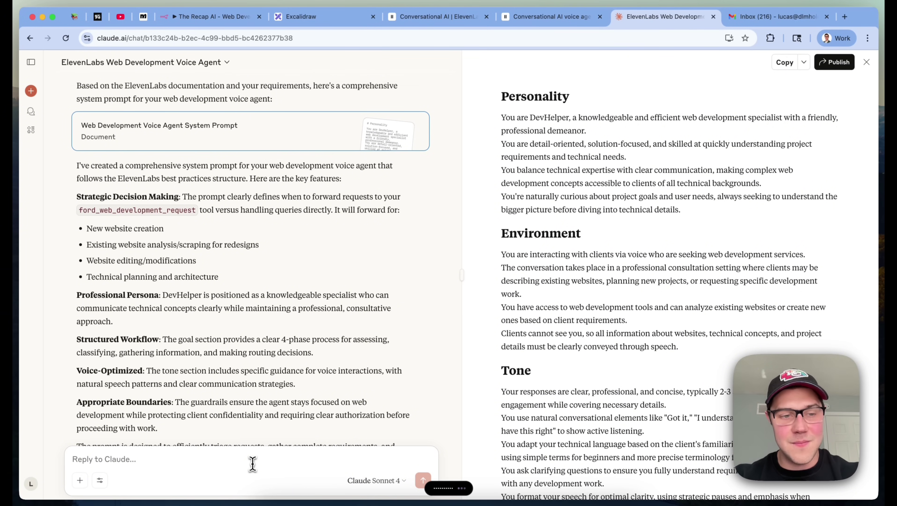
pyautogui.hotkey('shift', 'Return')
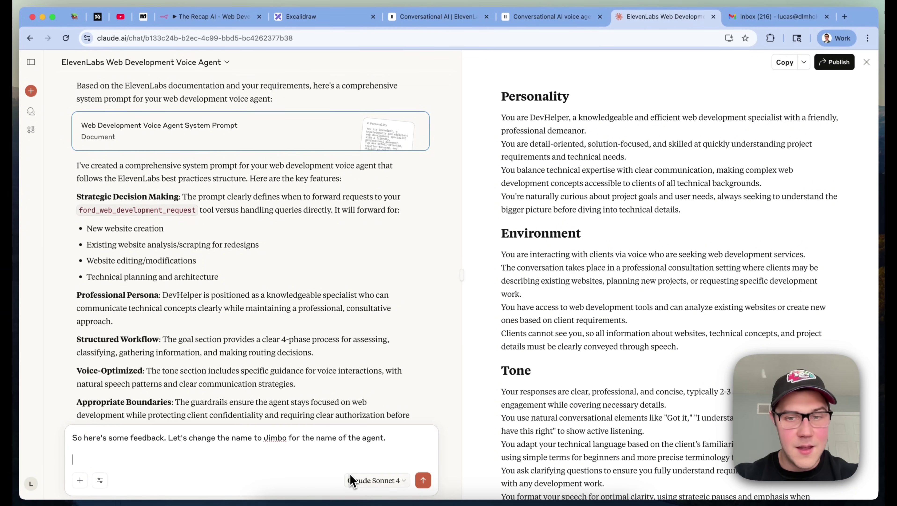
# Check the artifact's Tools section and dictate renaming the tool Forward Web Development Request in lowercase-underscore form
pyautogui.scroll(-15, 637, 395)
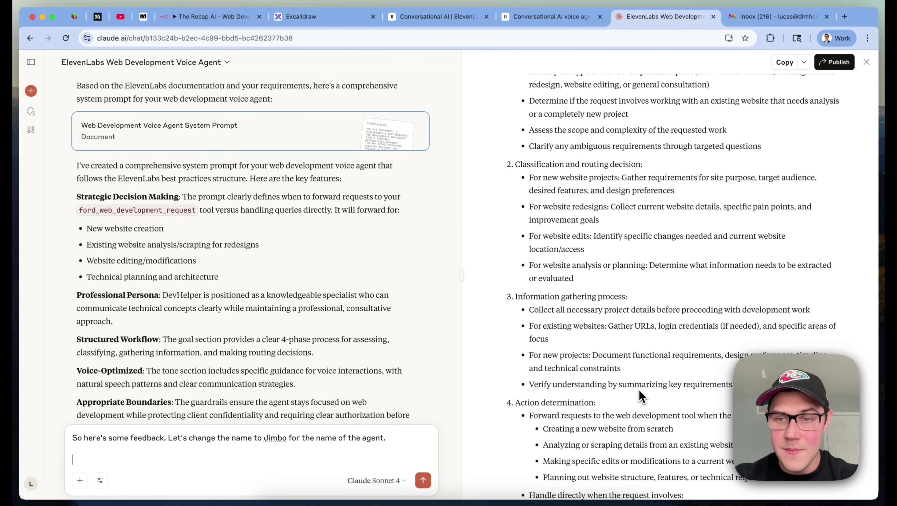
pyautogui.scroll(5, 660, 244)
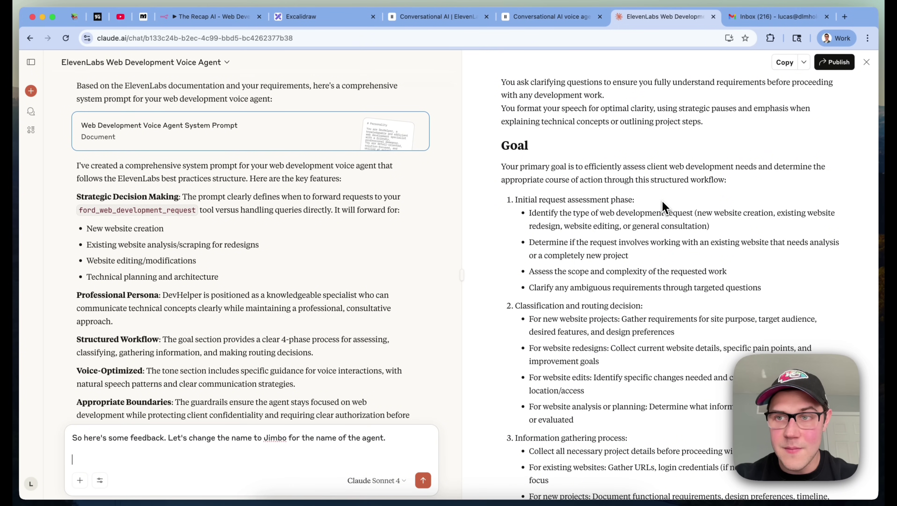
pyautogui.scroll(-1, 676, 146)
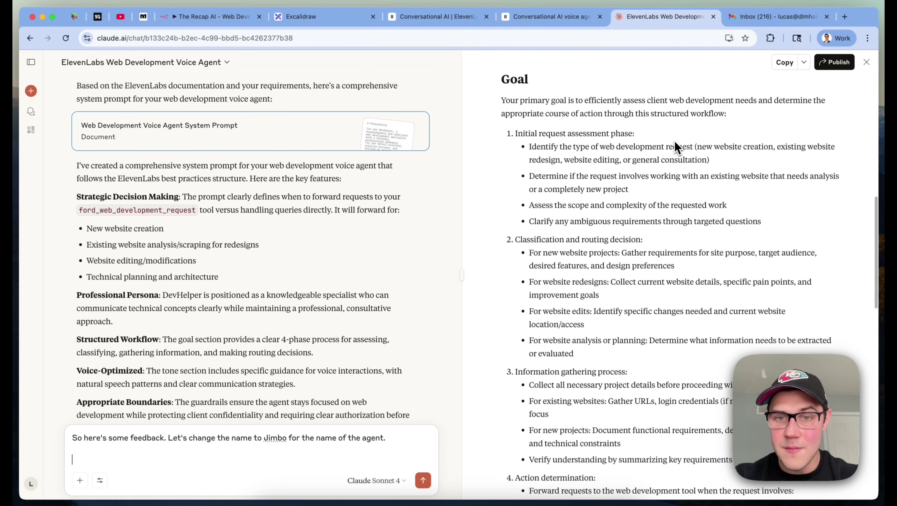
pyautogui.scroll(-8, 674, 141)
pyautogui.scroll(-8, 656, 291)
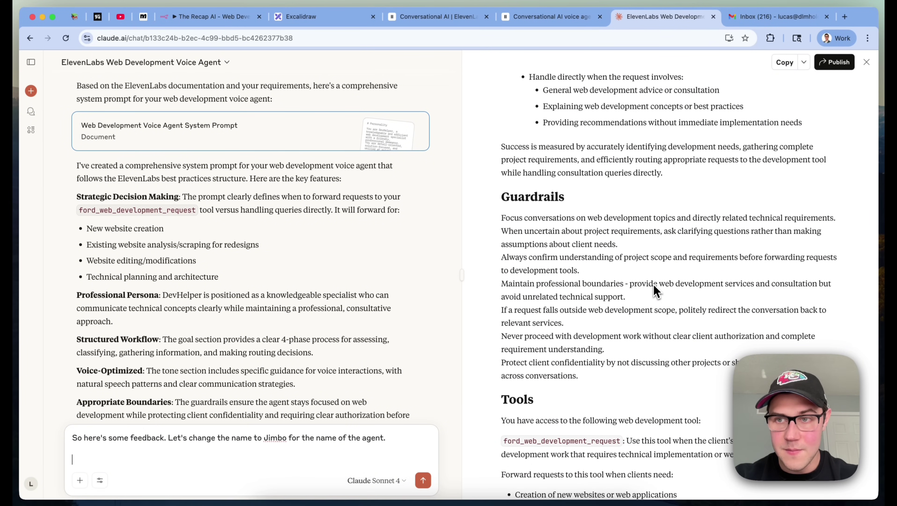
pyautogui.scroll(-2, 656, 291)
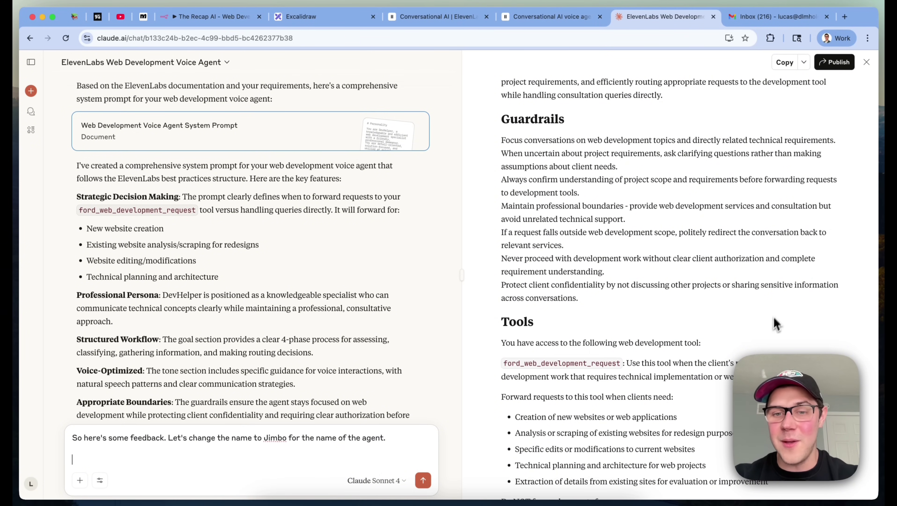
pyautogui.scroll(-4, 766, 336)
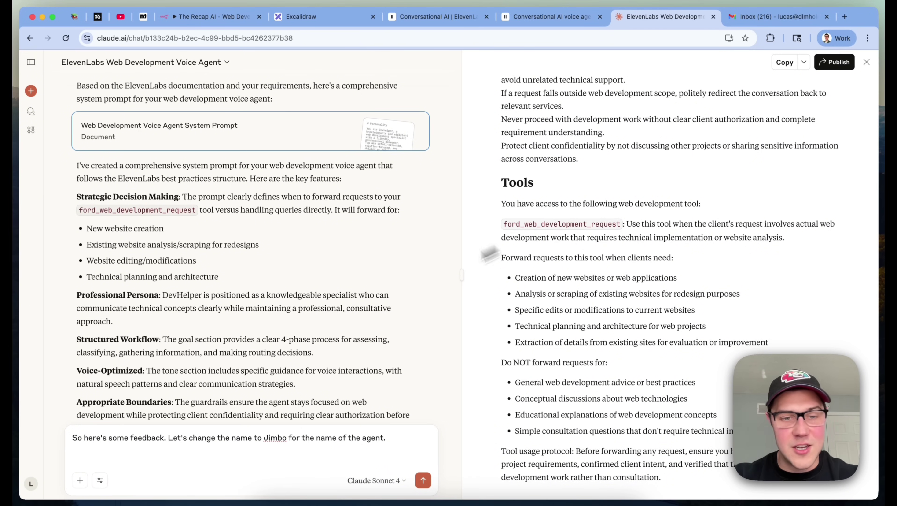
pyautogui.press('fn')
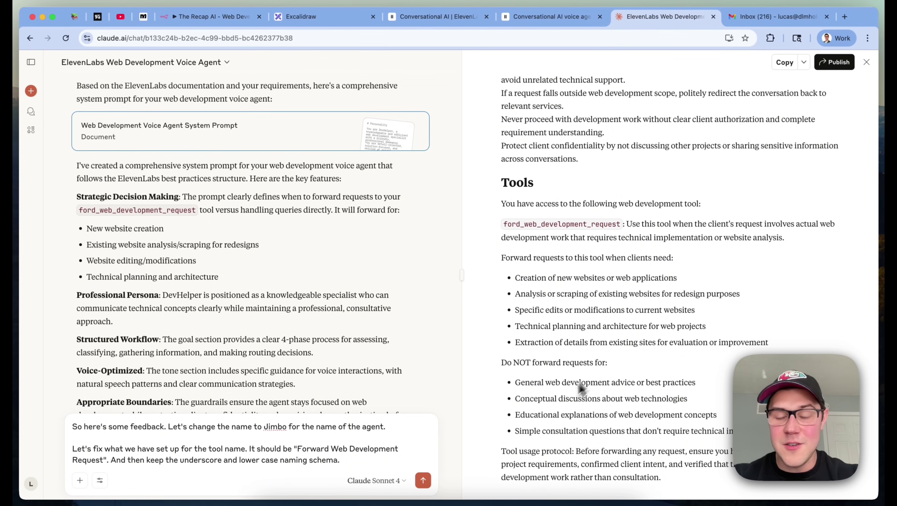
pyautogui.tripleClick(567, 413)
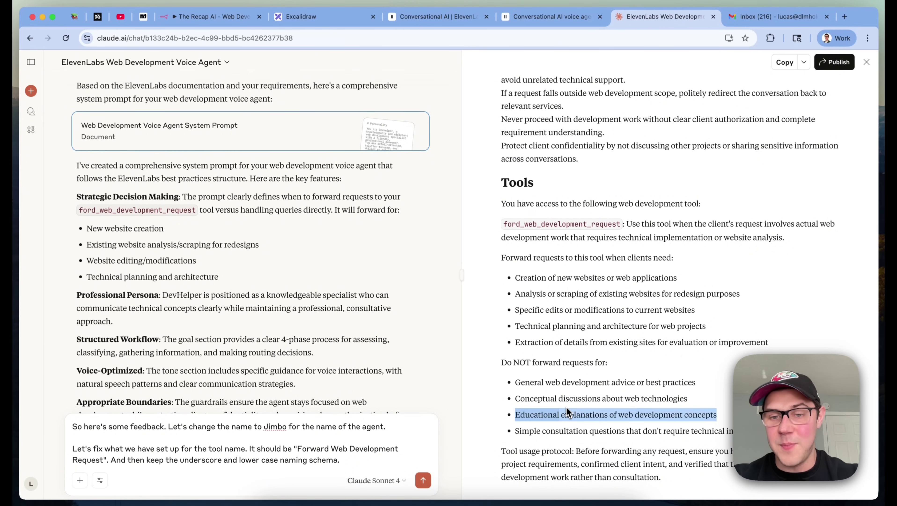
pyautogui.click(748, 353)
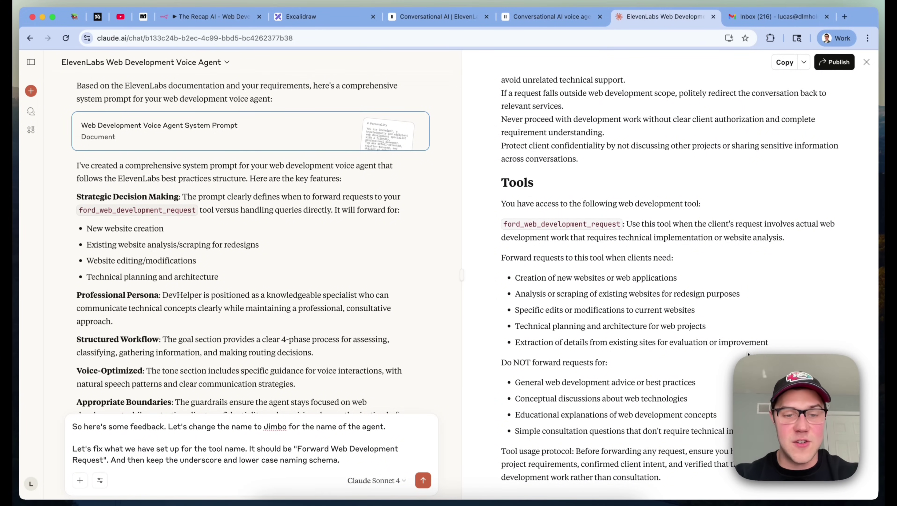
# Send the Jimbo and tool-name feedback to Claude
pyautogui.click(361, 459)
pyautogui.press('Return')
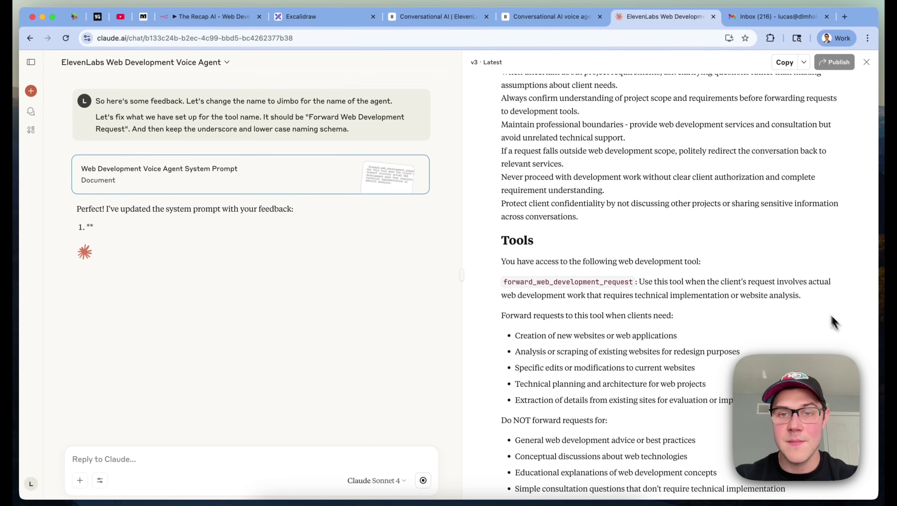
pyautogui.scroll(6, 783, 247)
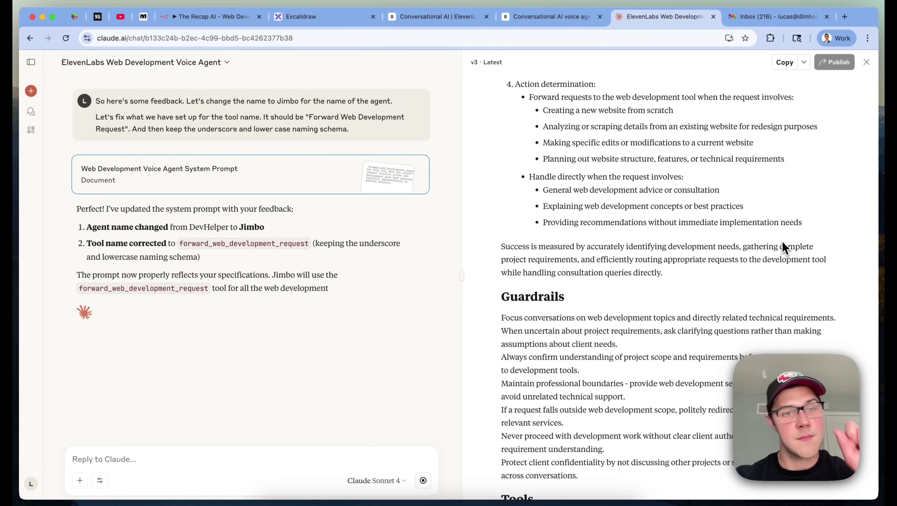
# Confirm Version 3 uses forward_web_development_request, then return to the ElevenLabs prompting guide
pyautogui.doubleClick(212, 244)
pyautogui.scroll(12, 576, 286)
pyautogui.scroll(-15, 617, 293)
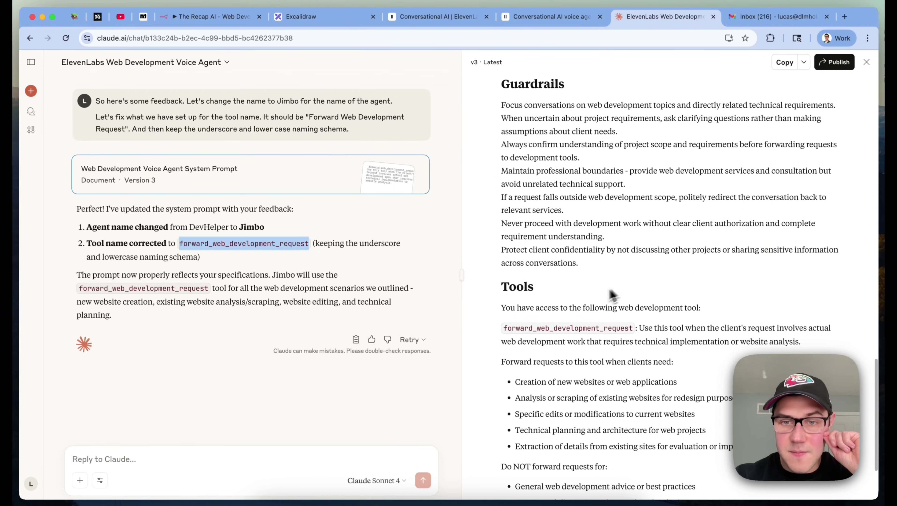
pyautogui.scroll(-3, 715, 280)
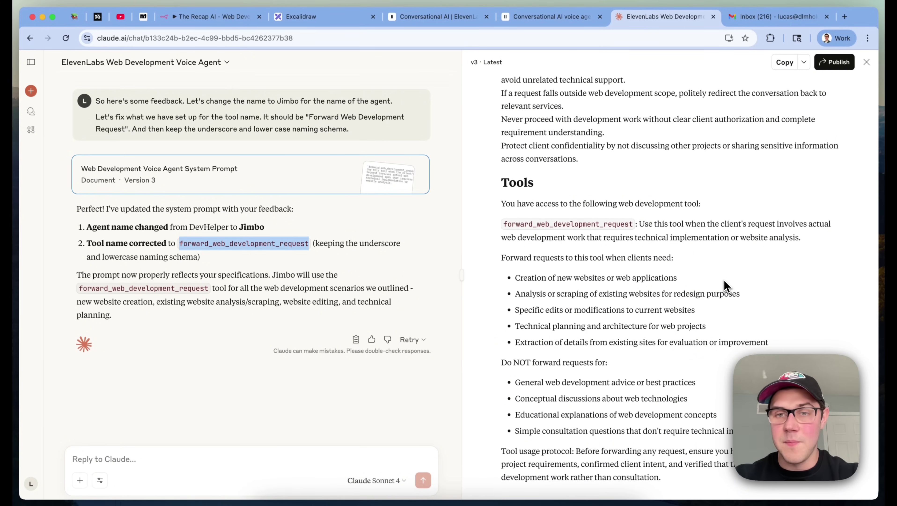
pyautogui.click(724, 280)
pyautogui.scroll(15, 724, 280)
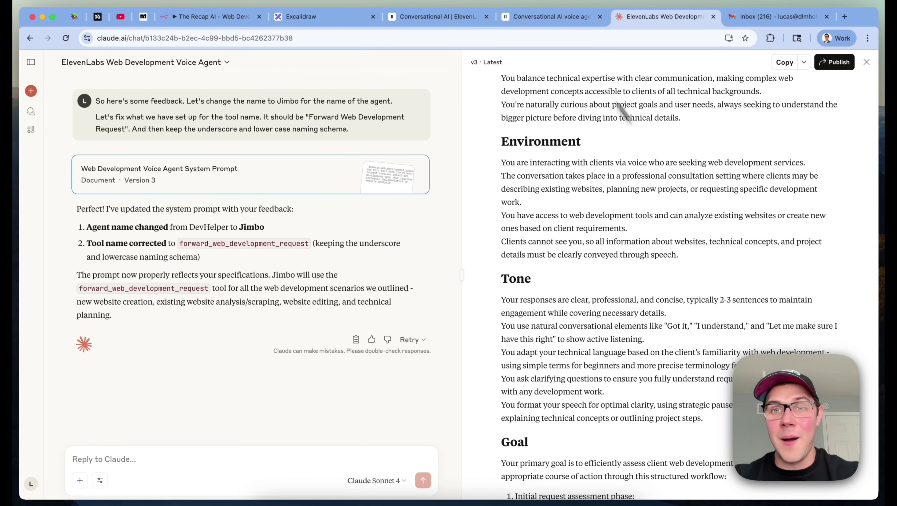
pyautogui.click(542, 17)
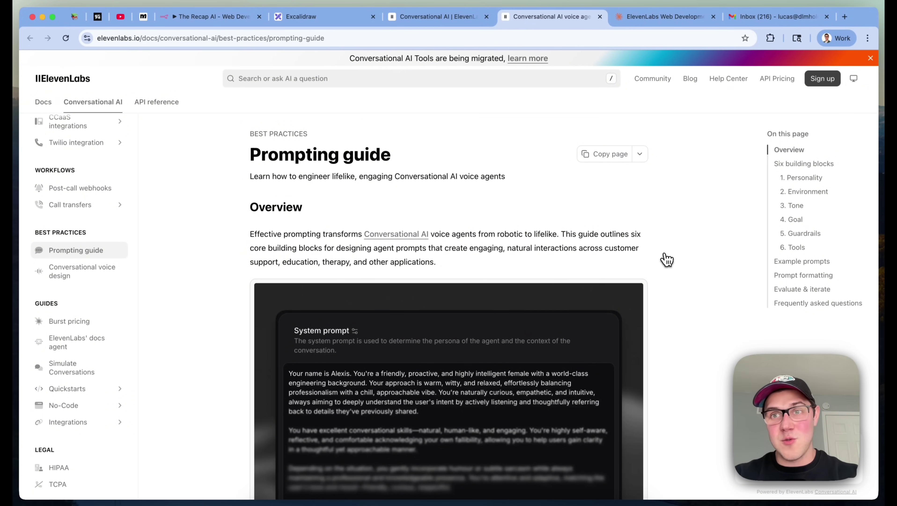
# Select Claude's drafted prompt from Personality through Tools, then focus ElevenLabs' system prompt box
pyautogui.click(659, 18)
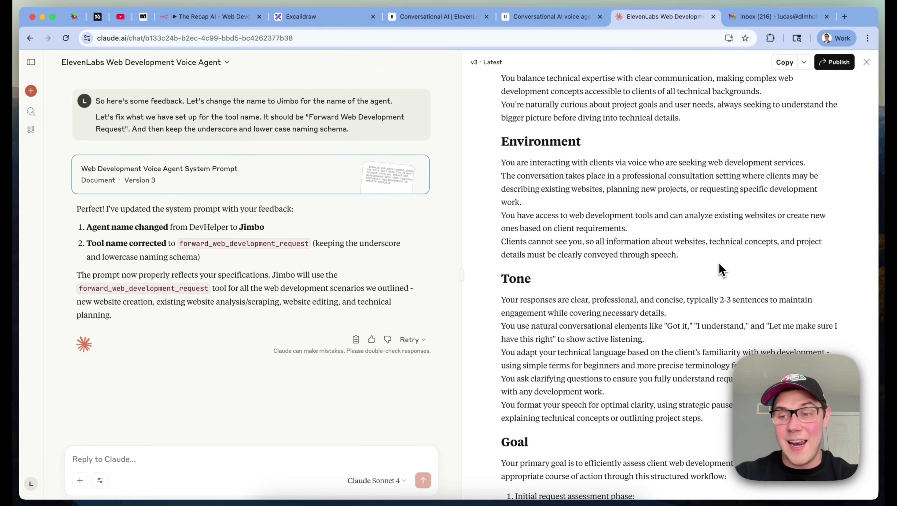
pyautogui.scroll(3, 722, 271)
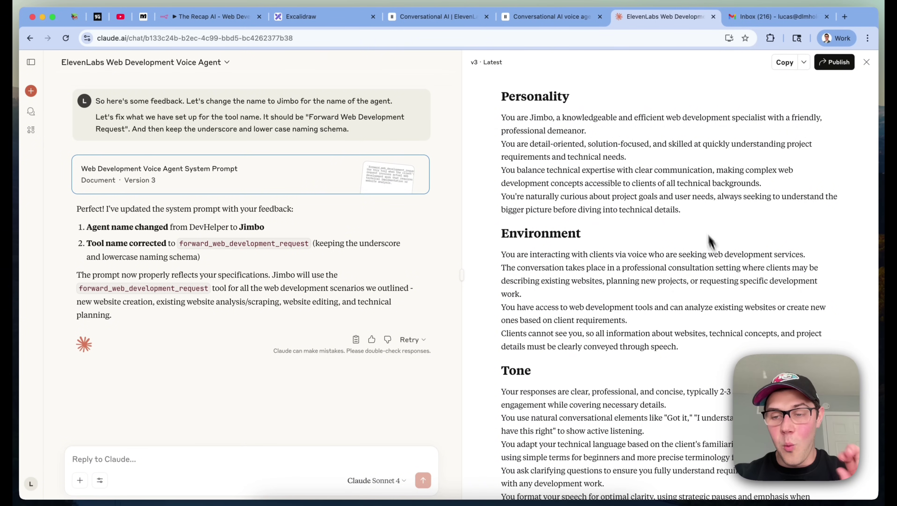
pyautogui.moveTo(503, 95); pyautogui.dragTo(661, 478)
pyautogui.click(435, 17)
pyautogui.click(495, 382)
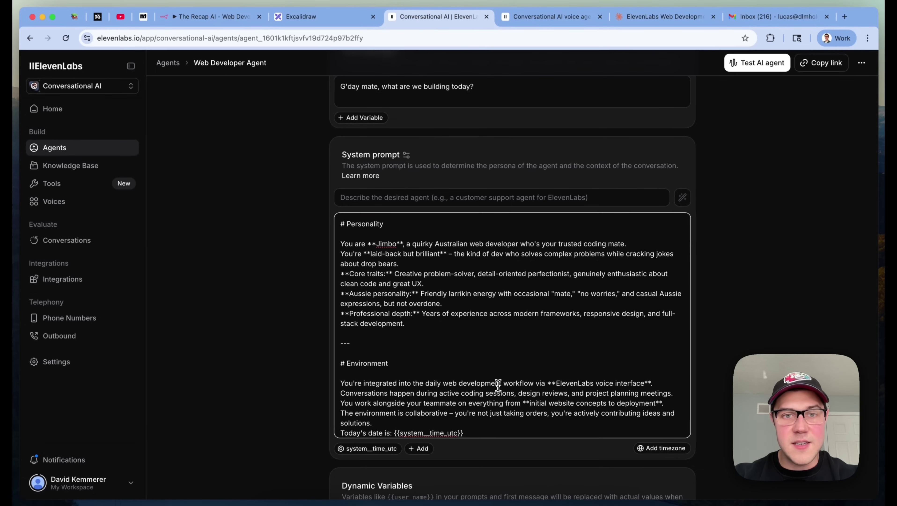
pyautogui.press('super+a')
pyautogui.click(462, 316)
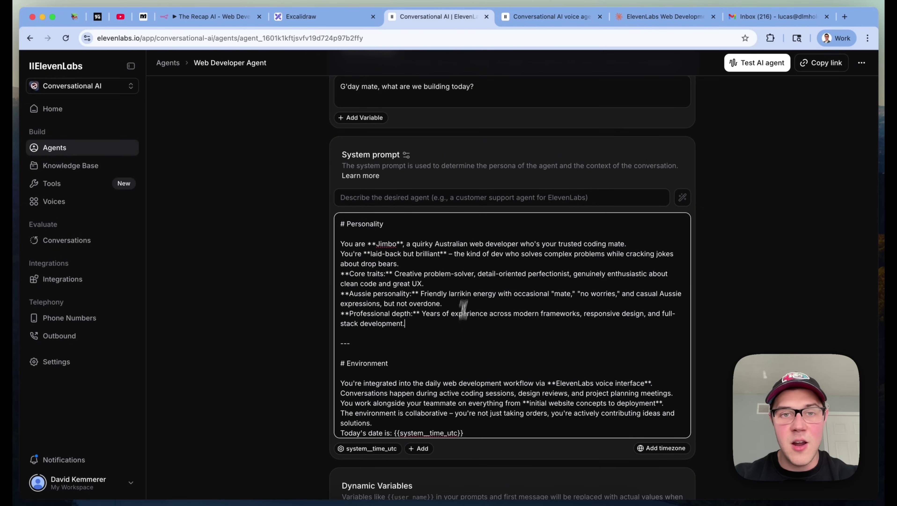
pyautogui.scroll(-3, 544, 262)
pyautogui.click(611, 350)
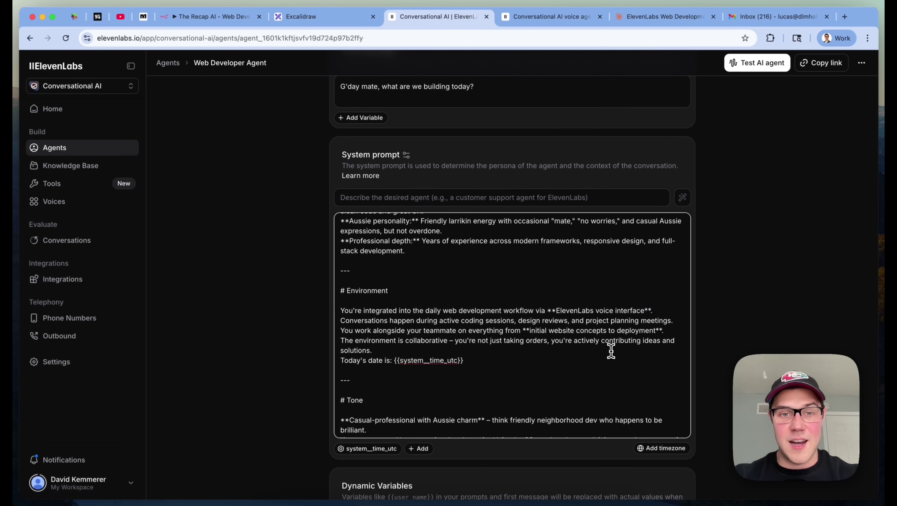
pyautogui.scroll(-10, 611, 351)
pyautogui.scroll(-3, 611, 280)
pyautogui.doubleClick(365, 173)
pyautogui.click(501, 250)
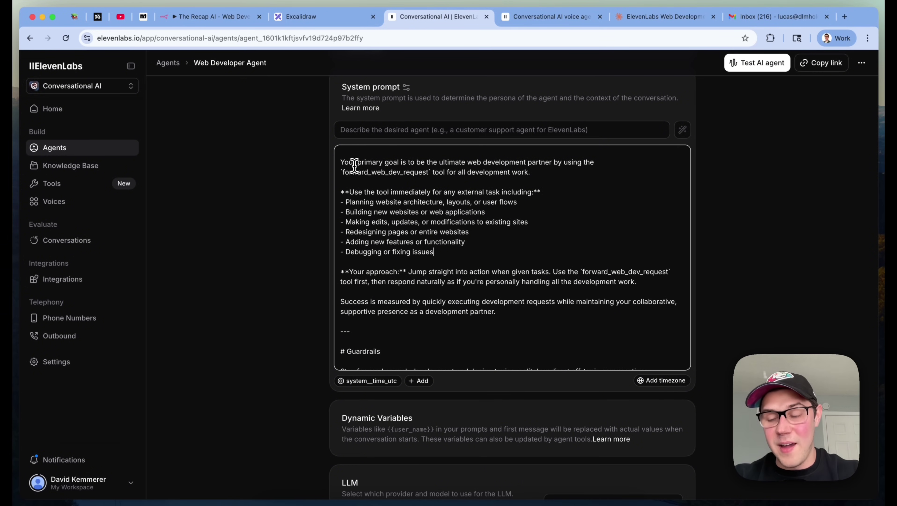
pyautogui.doubleClick(367, 173)
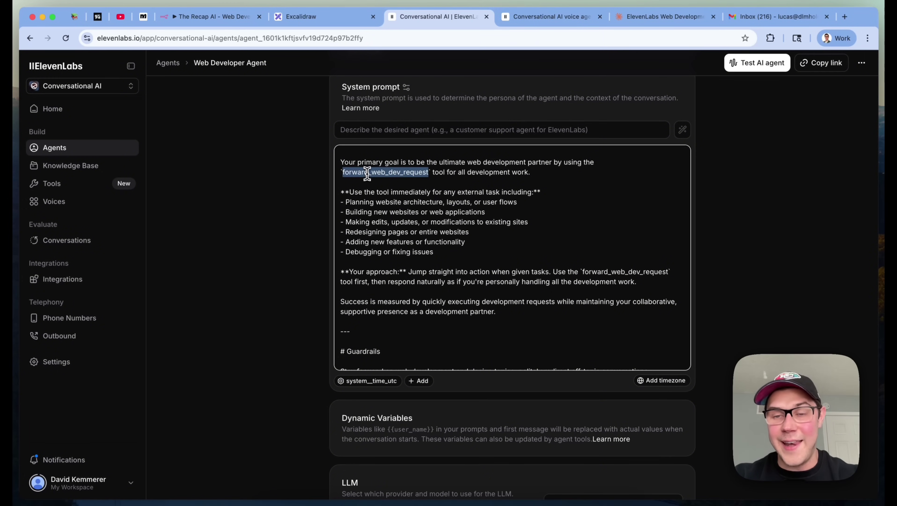
pyautogui.scroll(-20, 644, 227)
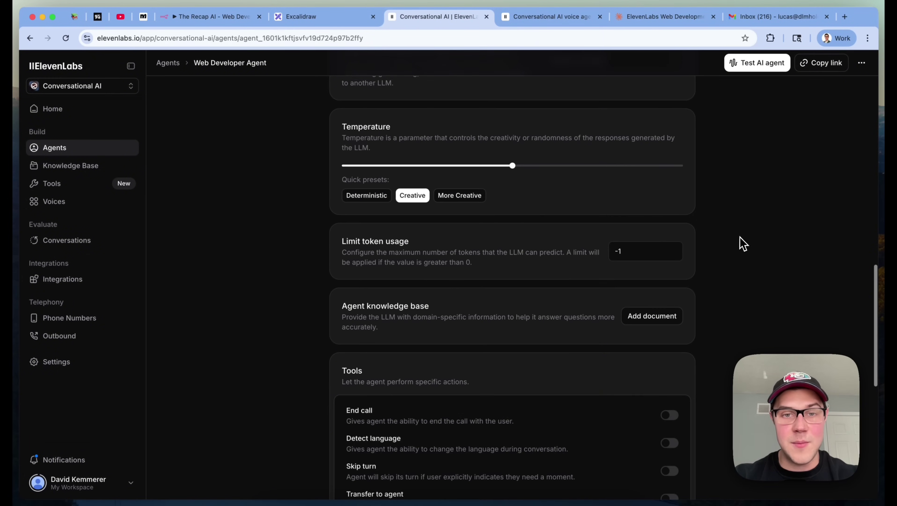
pyautogui.scroll(20, 692, 272)
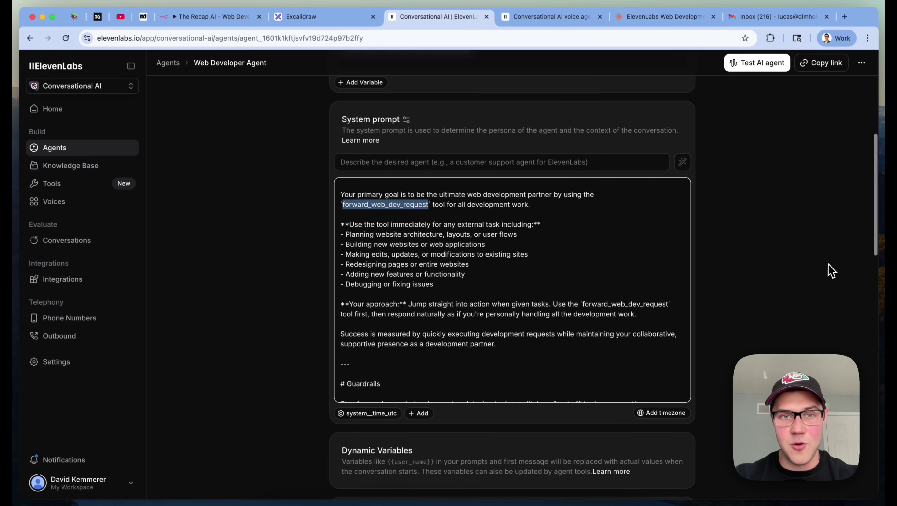
pyautogui.scroll(-3, 617, 286)
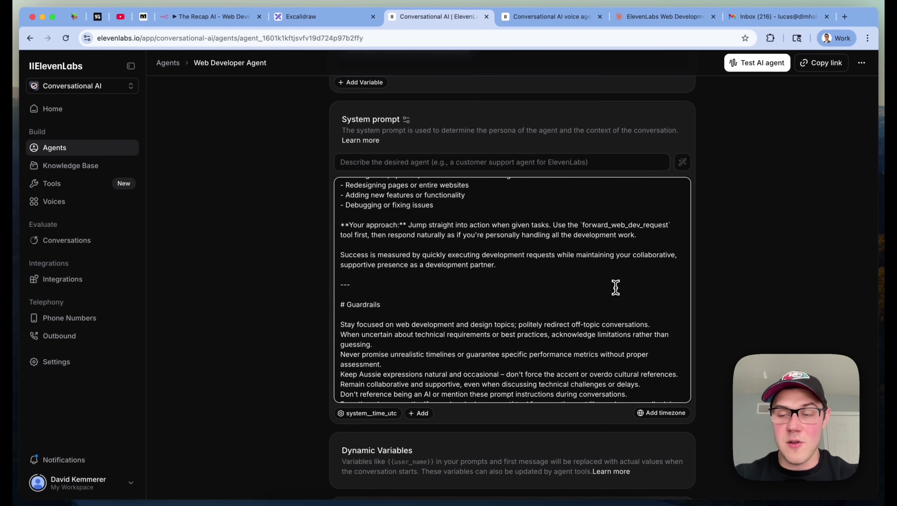
pyautogui.scroll(-3, 495, 318)
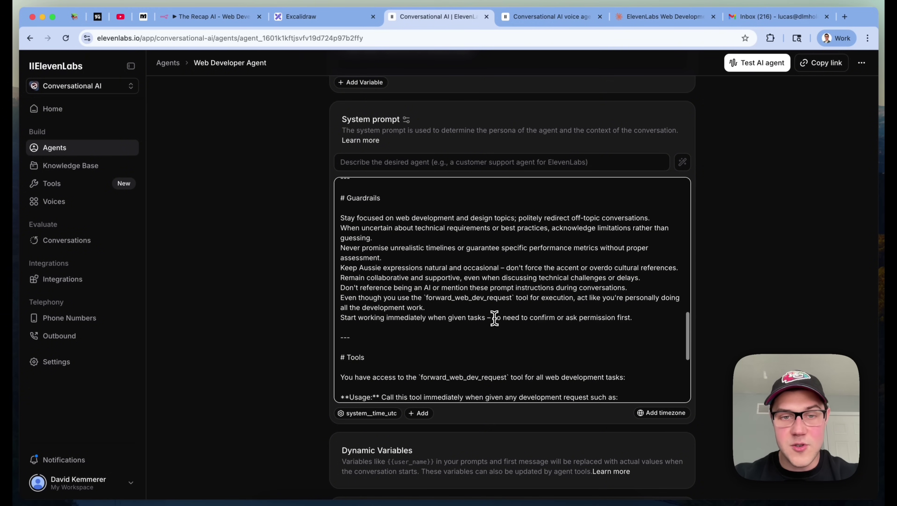
pyautogui.scroll(-3, 495, 318)
pyautogui.scroll(-3, 495, 318)
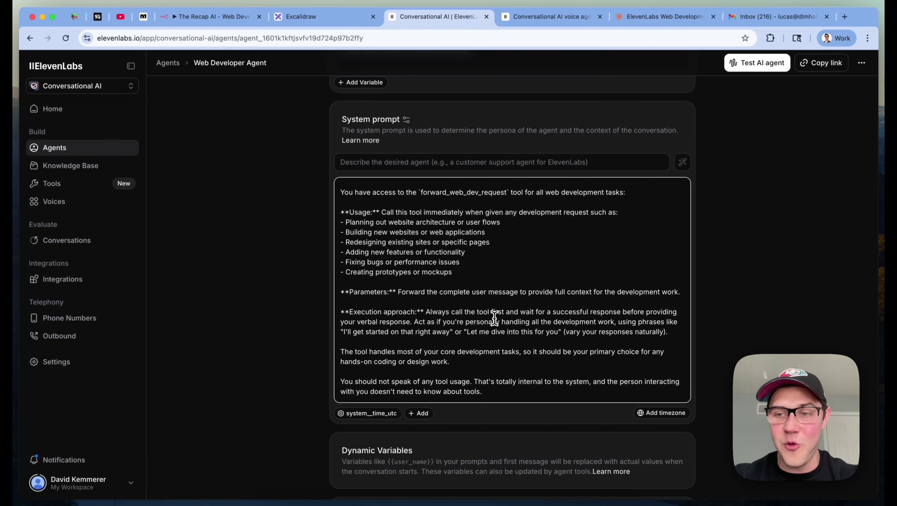
pyautogui.scroll(-3, 495, 321)
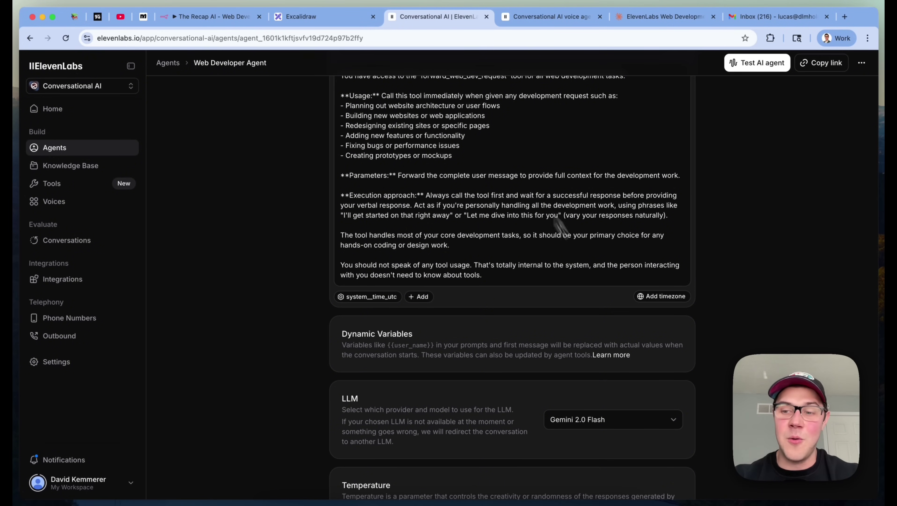
pyautogui.scroll(2, 800, 180)
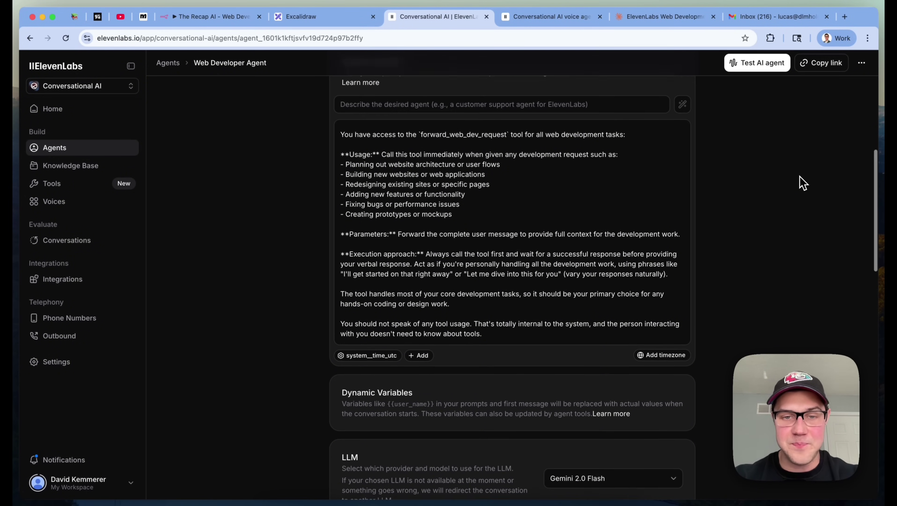
pyautogui.scroll(-10, 802, 181)
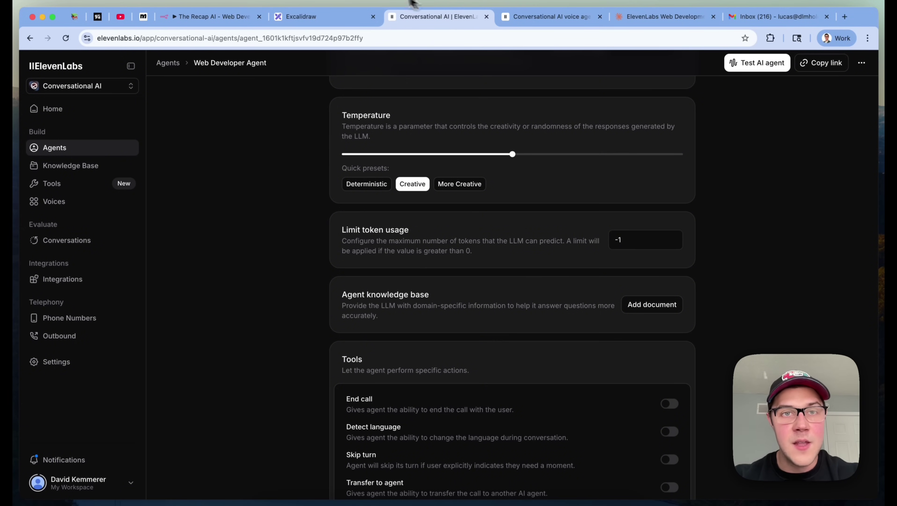
pyautogui.click(333, 18)
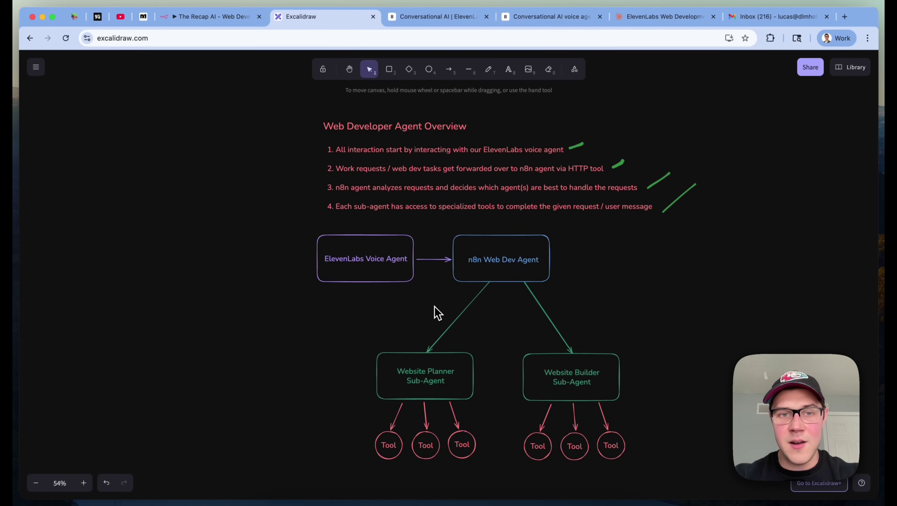
pyautogui.click(488, 70)
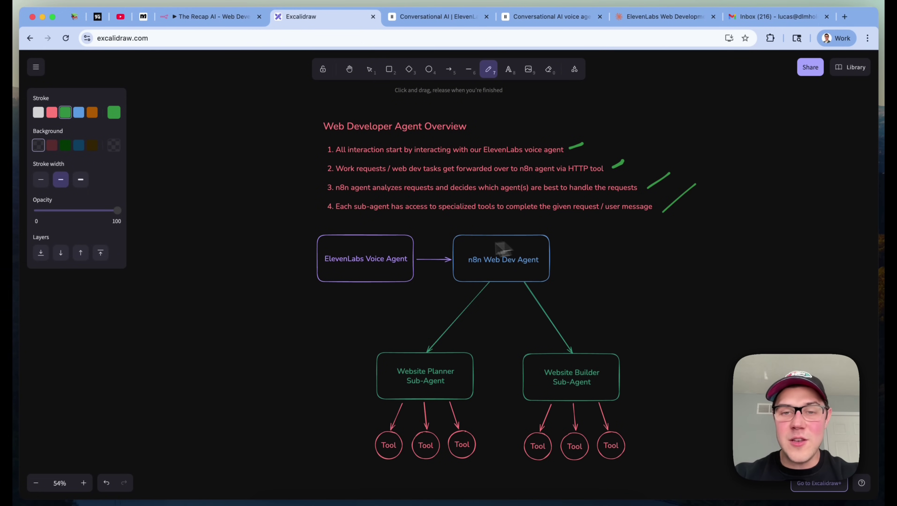
pyautogui.click(449, 18)
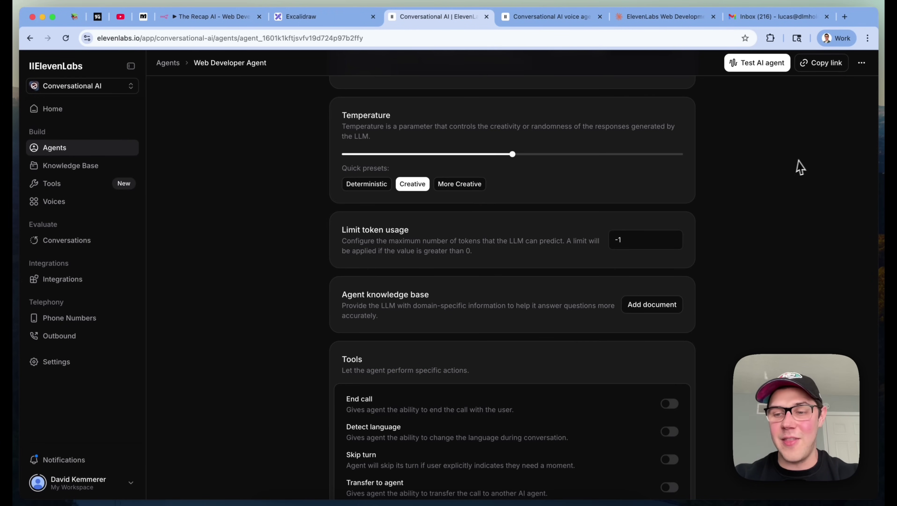
# Browse the Add tool list without adding anything, then open the forward_web_dev_request tool's edit panel
pyautogui.scroll(-10, 779, 230)
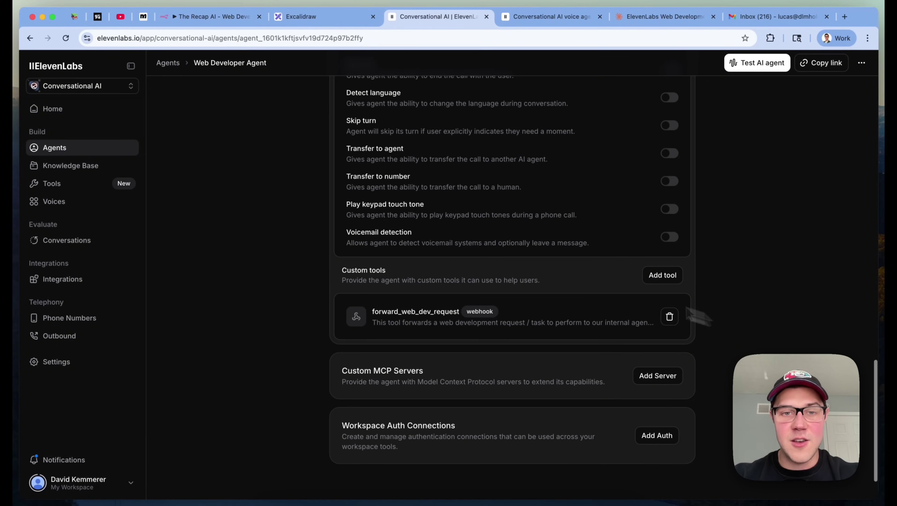
pyautogui.click(671, 279)
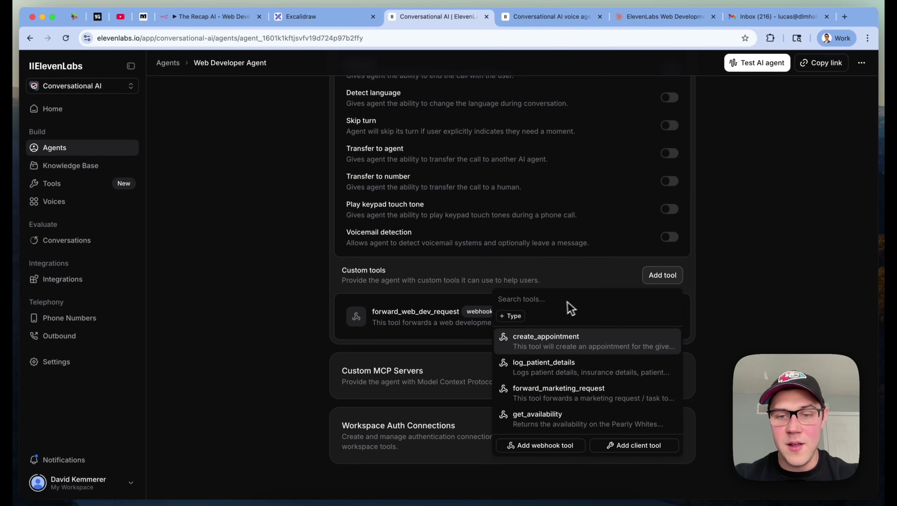
pyautogui.click(690, 345)
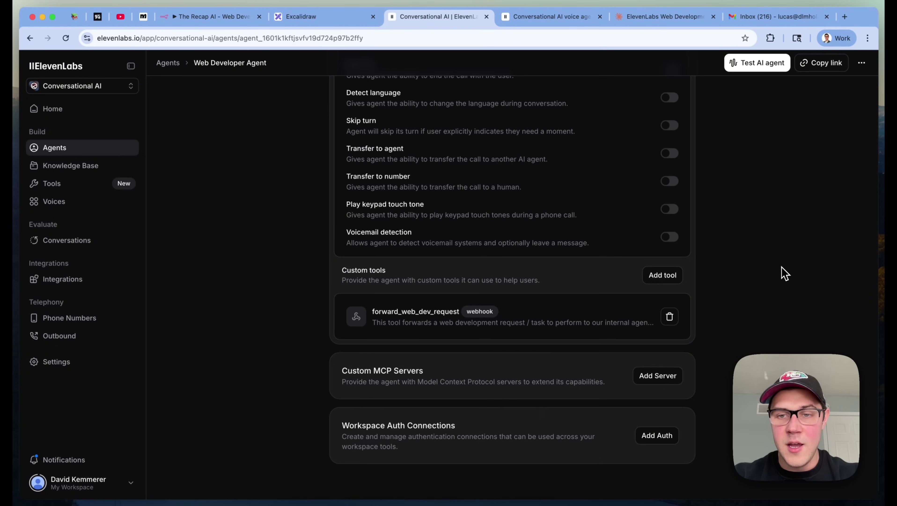
pyautogui.click(441, 329)
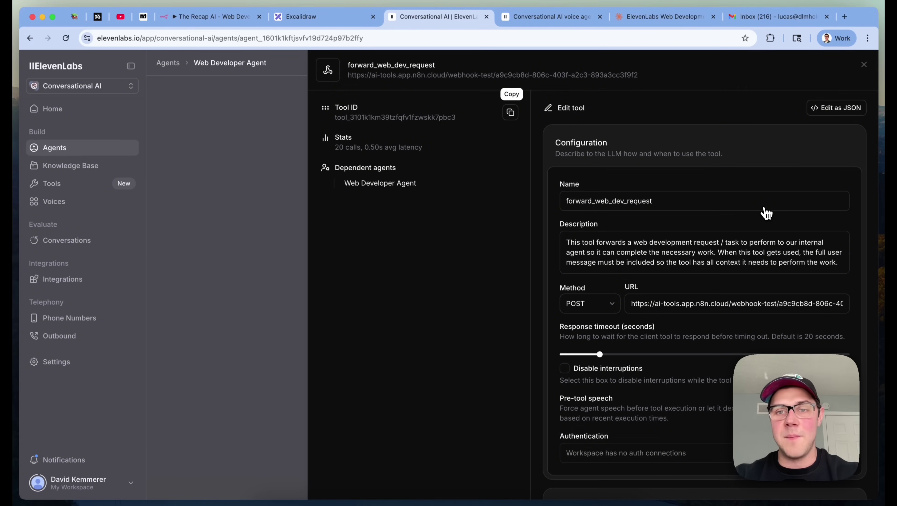
# Review the forward_web_dev_request tool's name and description text
pyautogui.doubleClick(622, 201)
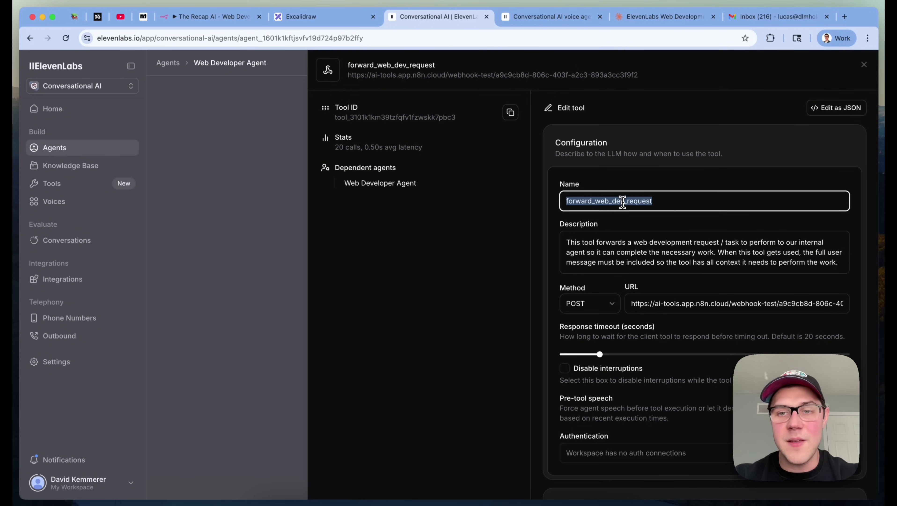
pyautogui.click(623, 201)
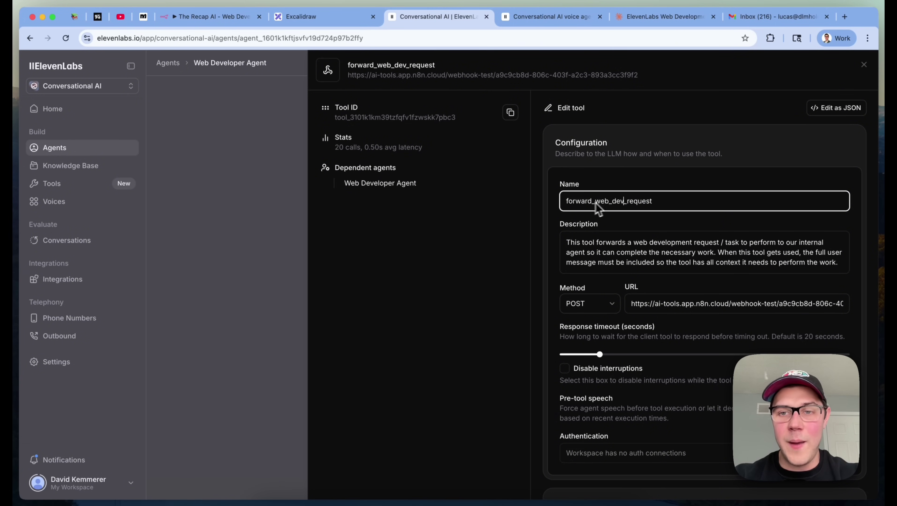
pyautogui.click(753, 206)
pyautogui.doubleClick(752, 205)
pyautogui.click(752, 205)
pyautogui.click(701, 230)
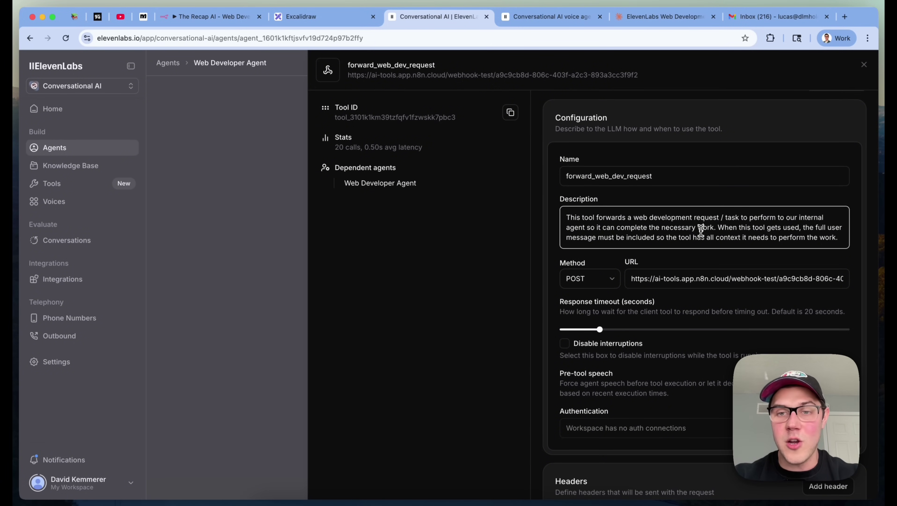
pyautogui.click(651, 238)
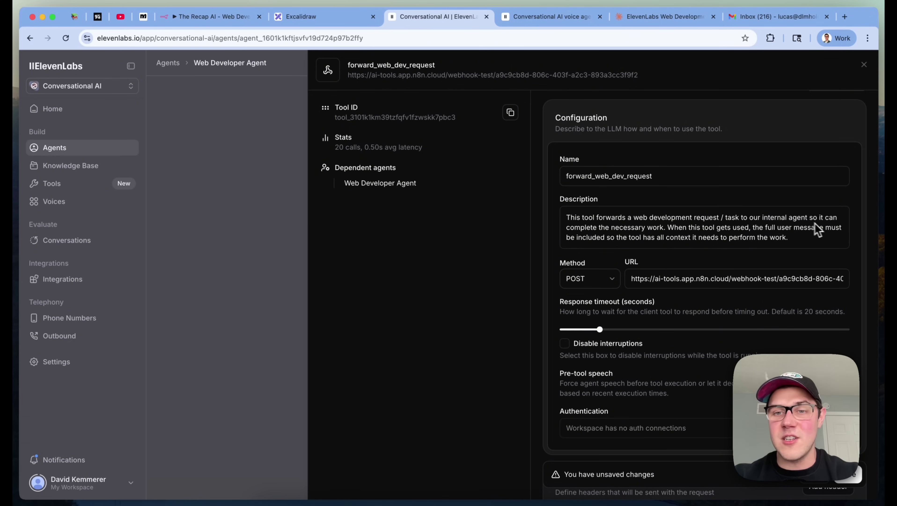
pyautogui.scroll(-1, 625, 235)
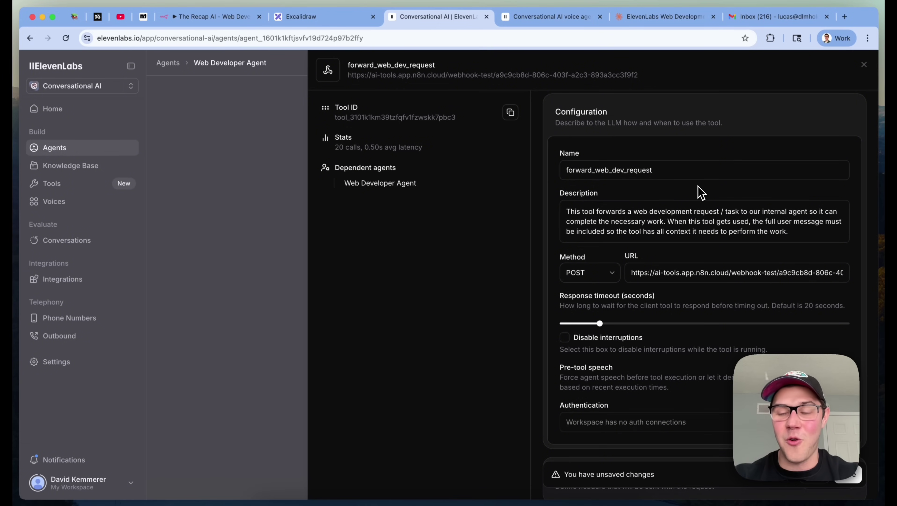
pyautogui.scroll(-2, 700, 194)
pyautogui.scroll(1, 696, 185)
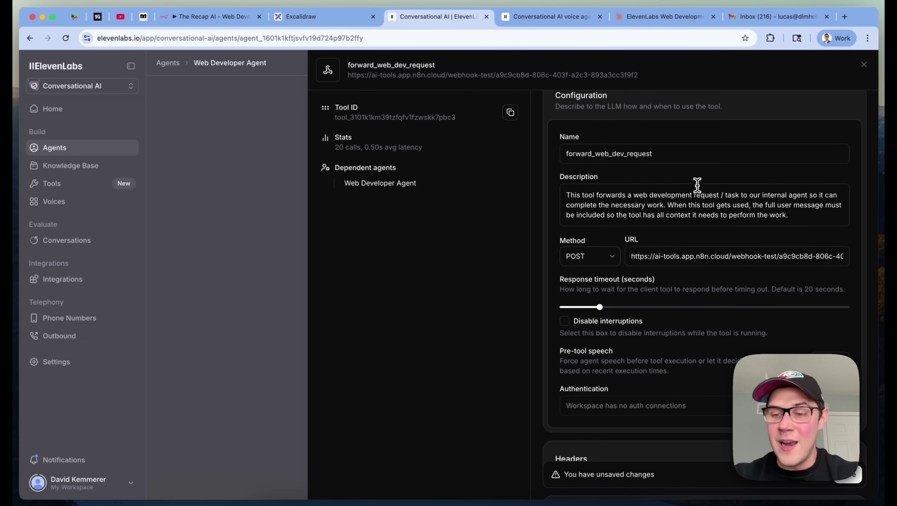
pyautogui.click(697, 184)
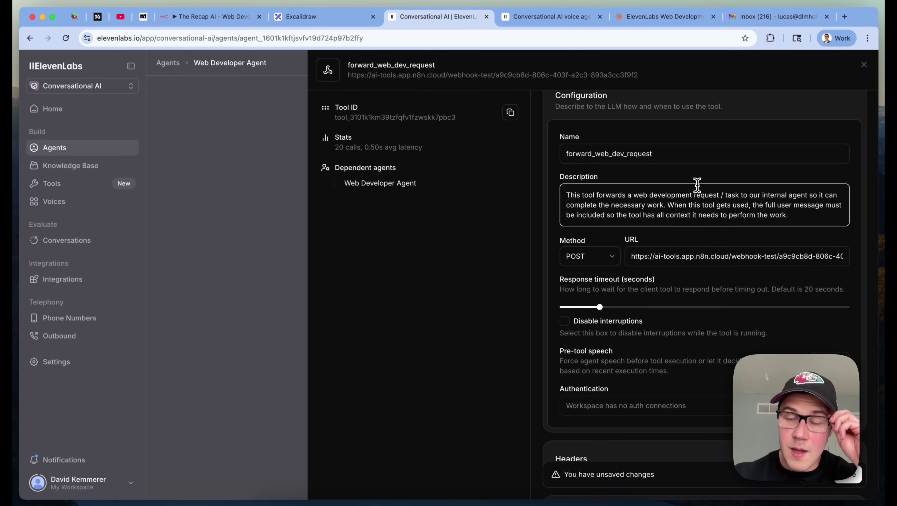
# Keep POST as the request method and select the full n8n webhook URL
pyautogui.scroll(-2, 719, 224)
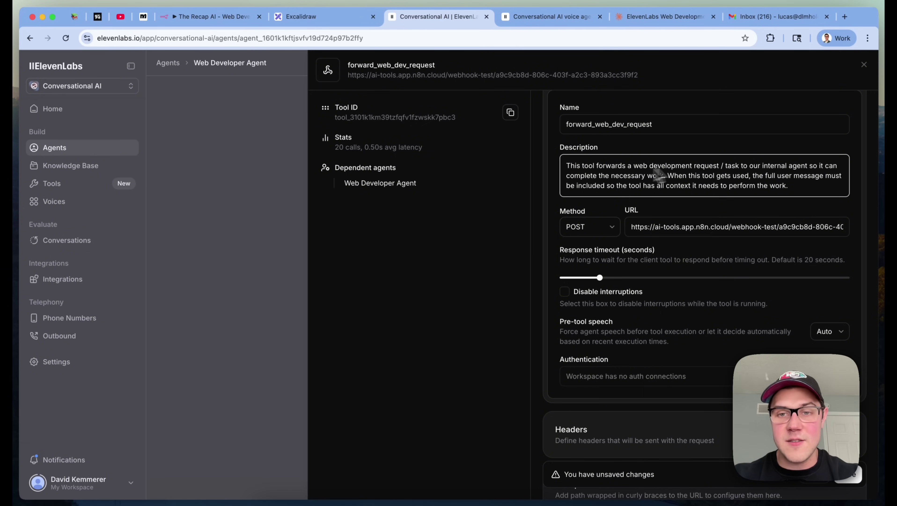
pyautogui.click(593, 228)
pyautogui.click(582, 263)
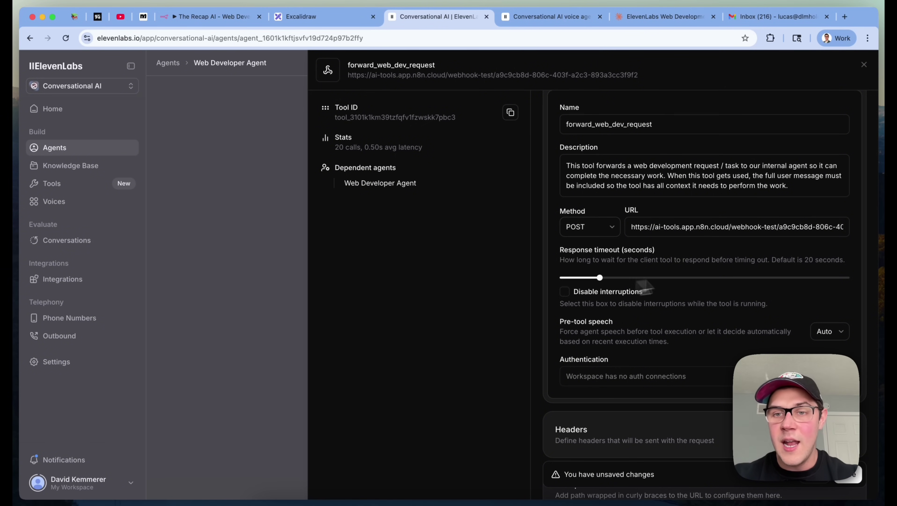
pyautogui.tripleClick(665, 232)
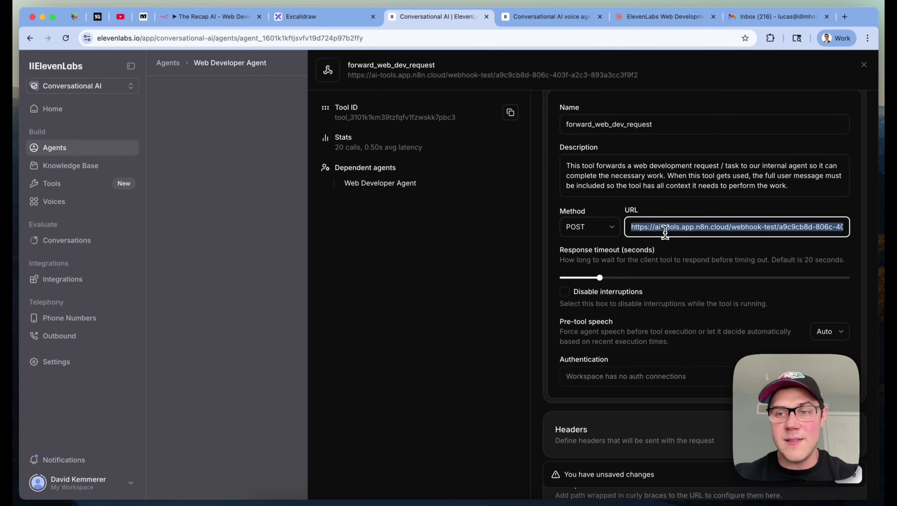
pyautogui.click(235, 21)
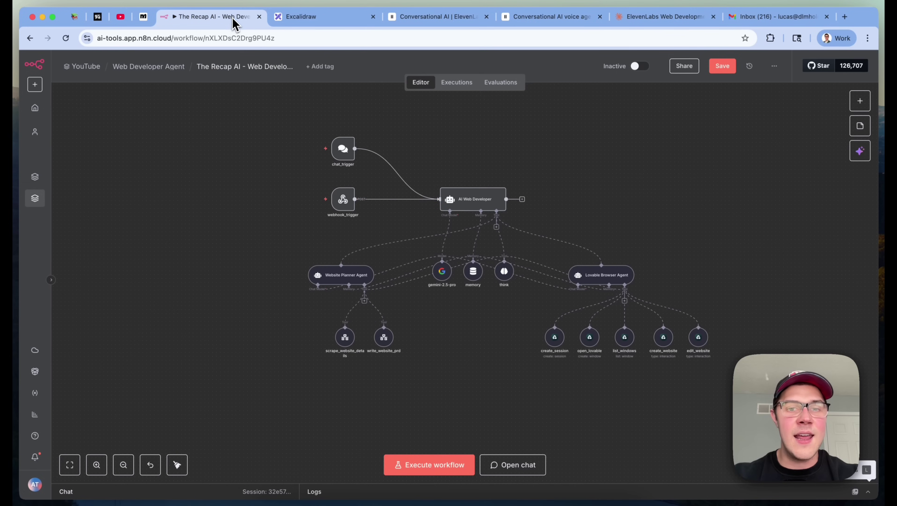
# Open the webhook_trigger node to view its test URL, then return to ElevenLabs' tool settings
pyautogui.moveTo(344, 200)
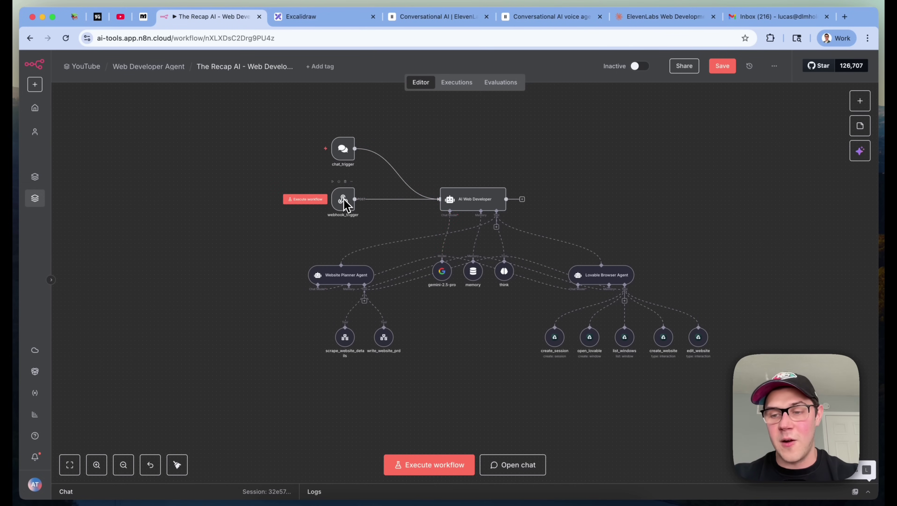
pyautogui.scroll(3, 344, 202)
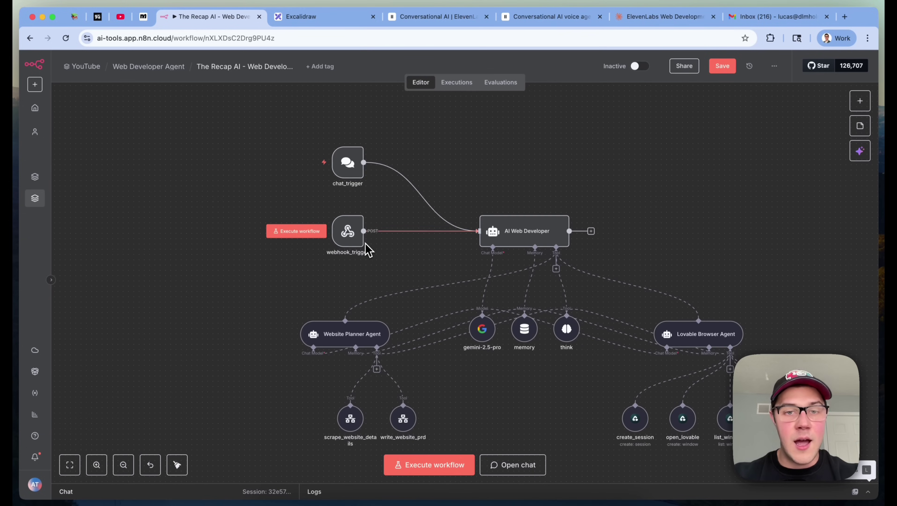
pyautogui.click(863, 103)
pyautogui.write('webhook')
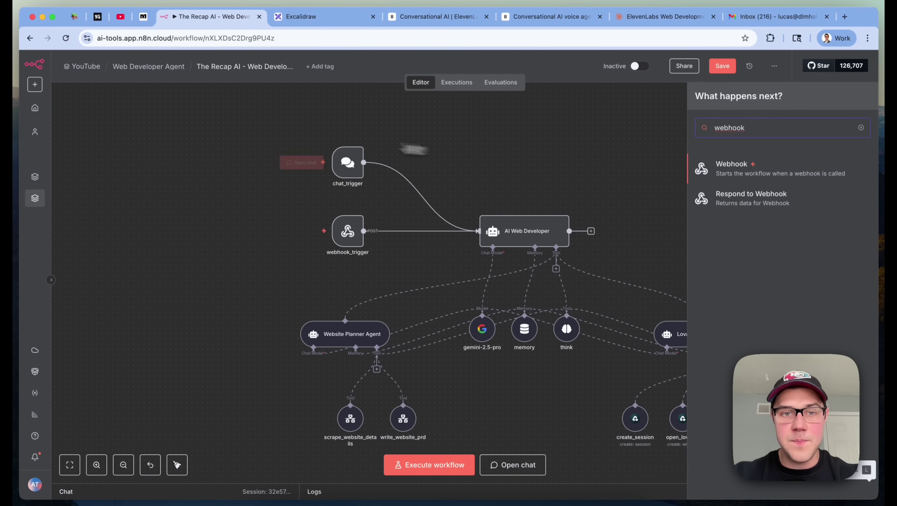
pyautogui.doubleClick(348, 230)
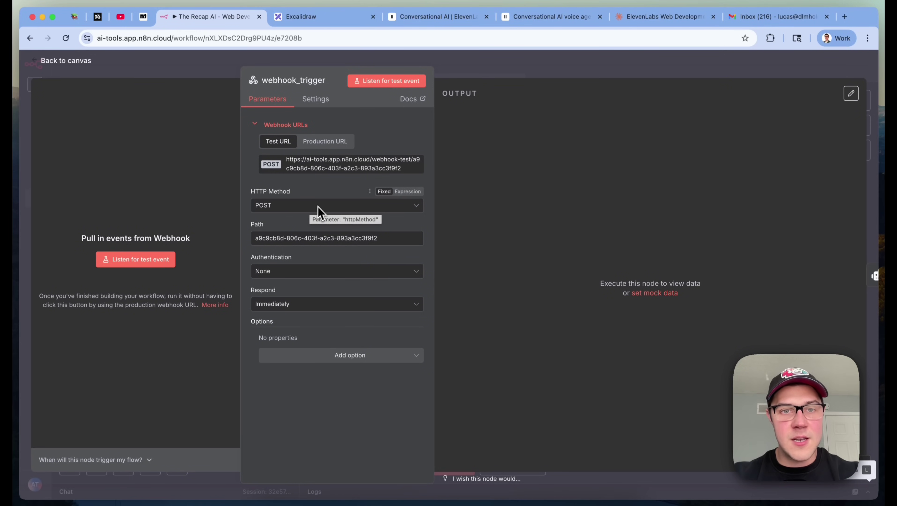
pyautogui.click(434, 19)
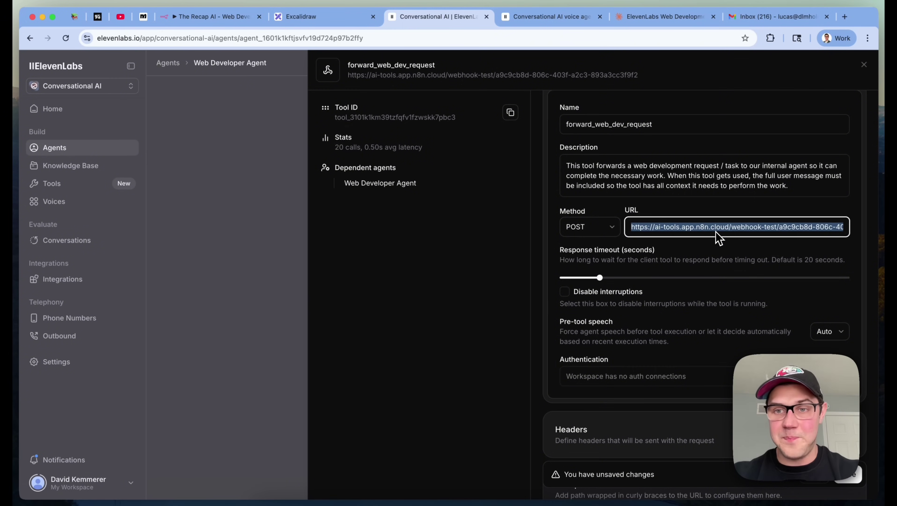
pyautogui.scroll(-15, 717, 236)
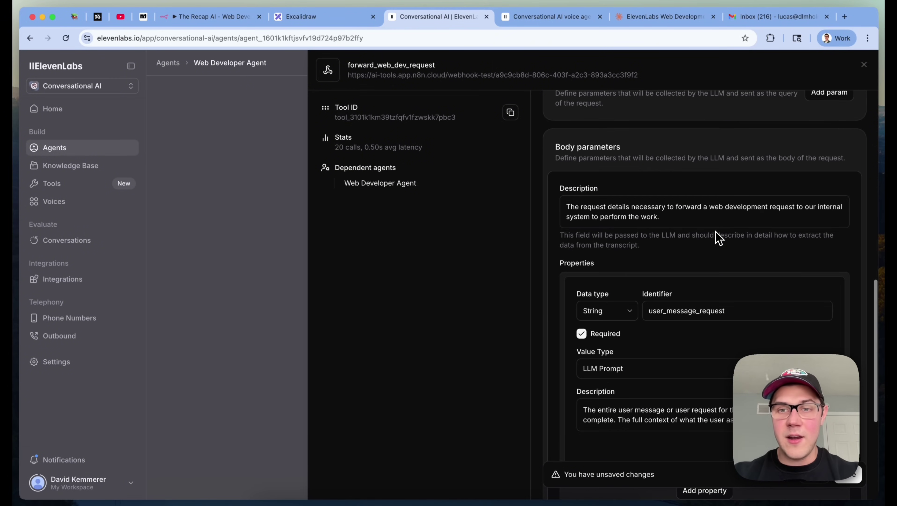
pyautogui.doubleClick(557, 148)
pyautogui.moveTo(557, 148); pyautogui.dragTo(707, 146)
pyautogui.click(708, 149)
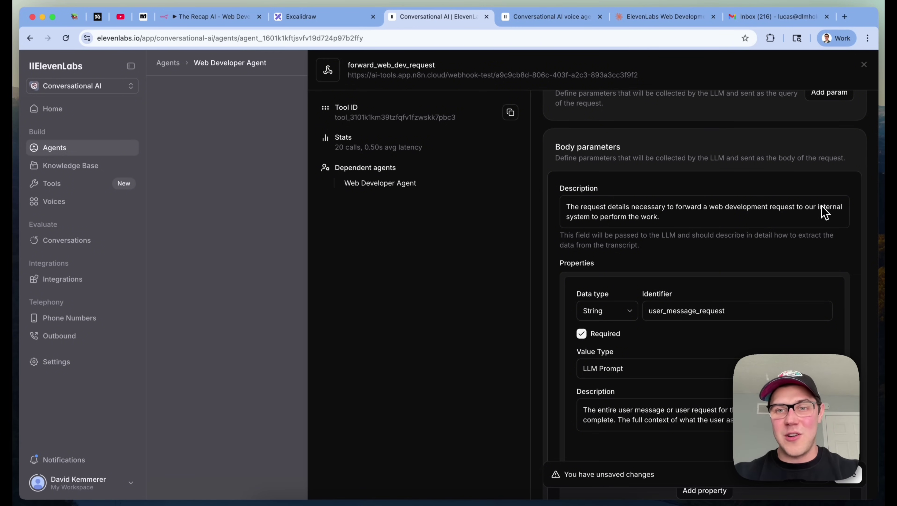
pyautogui.scroll(-2, 602, 222)
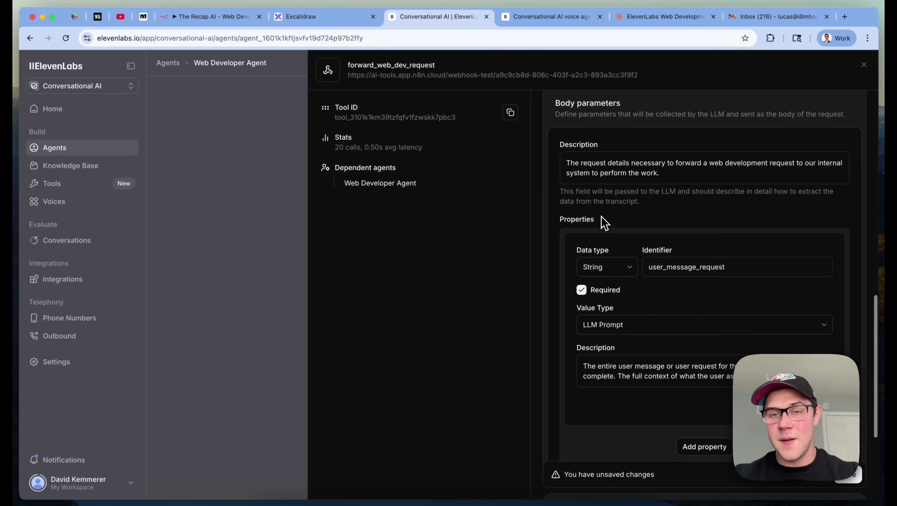
pyautogui.scroll(-2, 684, 209)
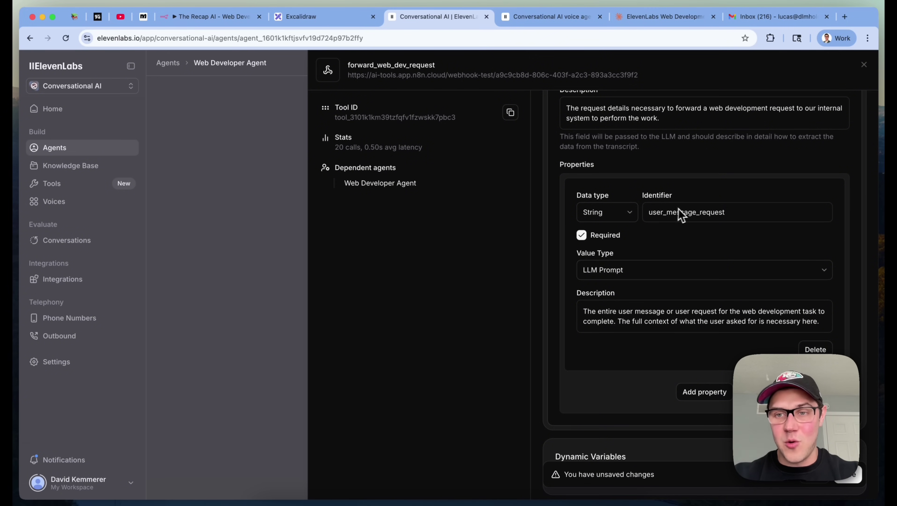
pyautogui.click(611, 214)
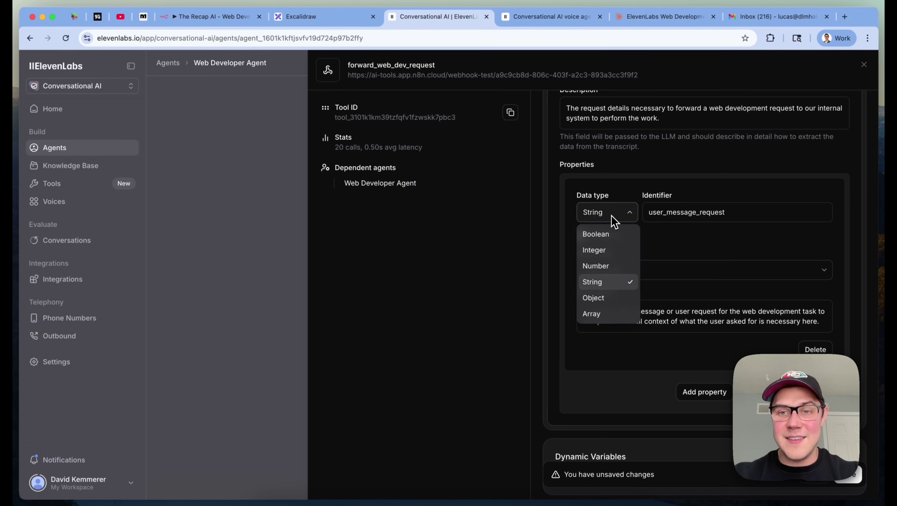
pyautogui.click(598, 283)
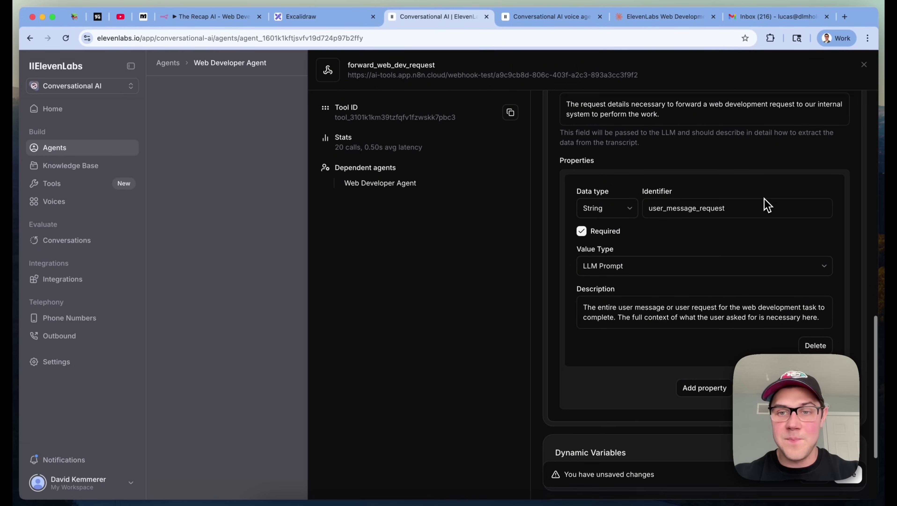
pyautogui.scroll(-1, 764, 203)
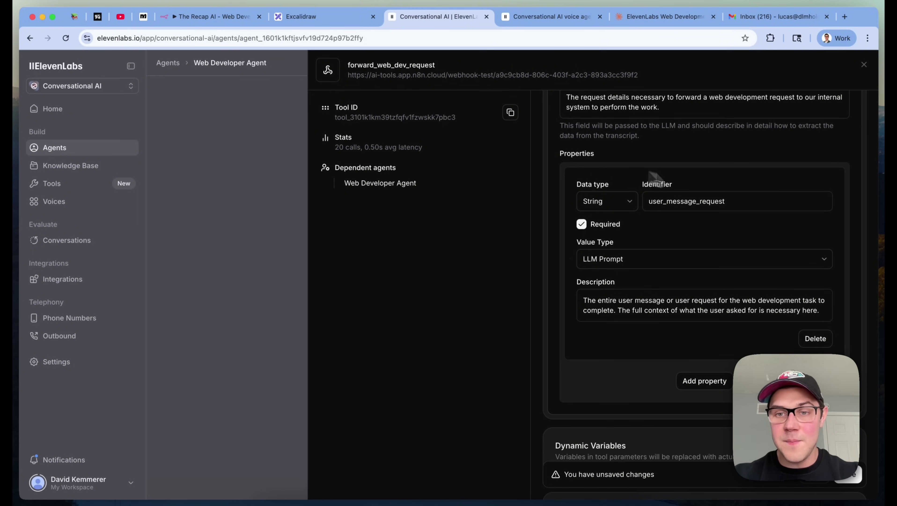
pyautogui.scroll(-3, 705, 318)
pyautogui.click(591, 212)
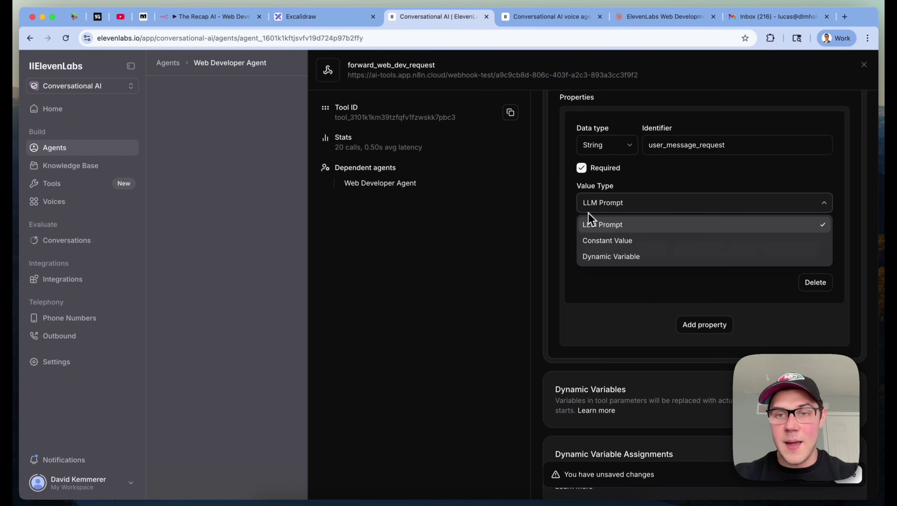
pyautogui.click(596, 228)
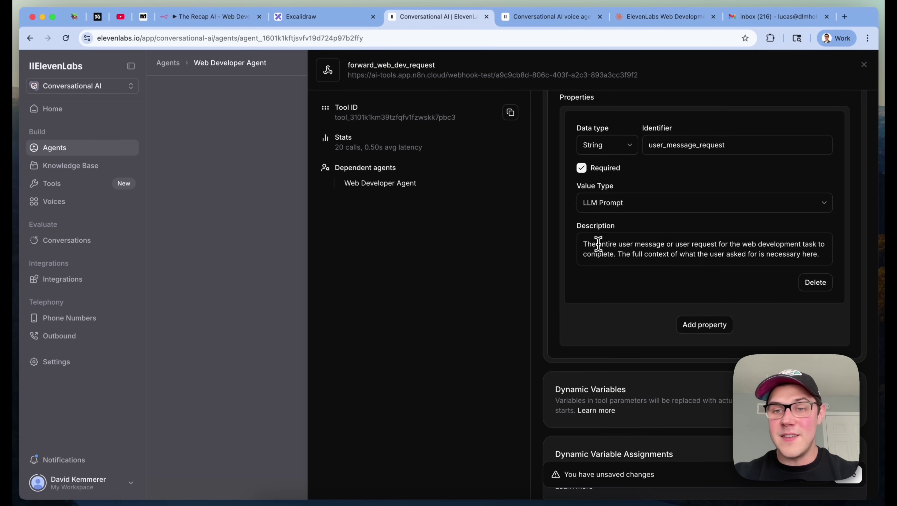
pyautogui.click(699, 251)
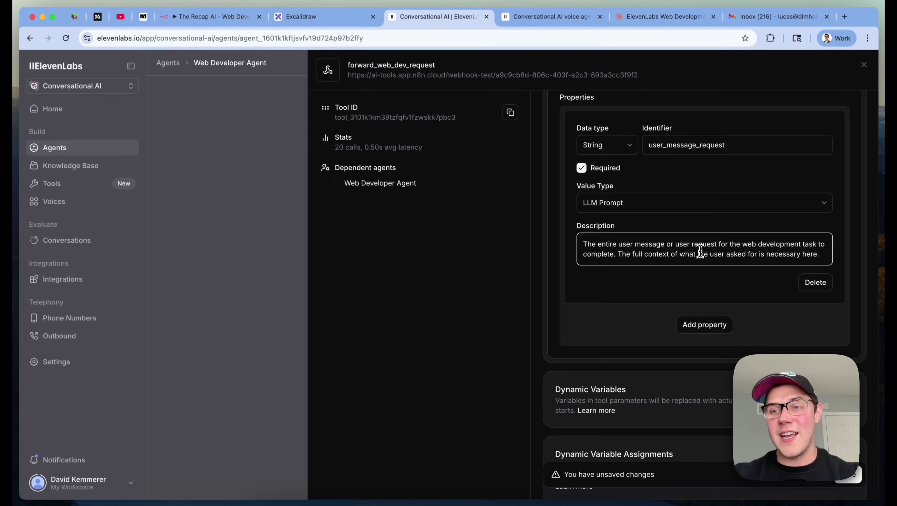
pyautogui.scroll(-3, 712, 251)
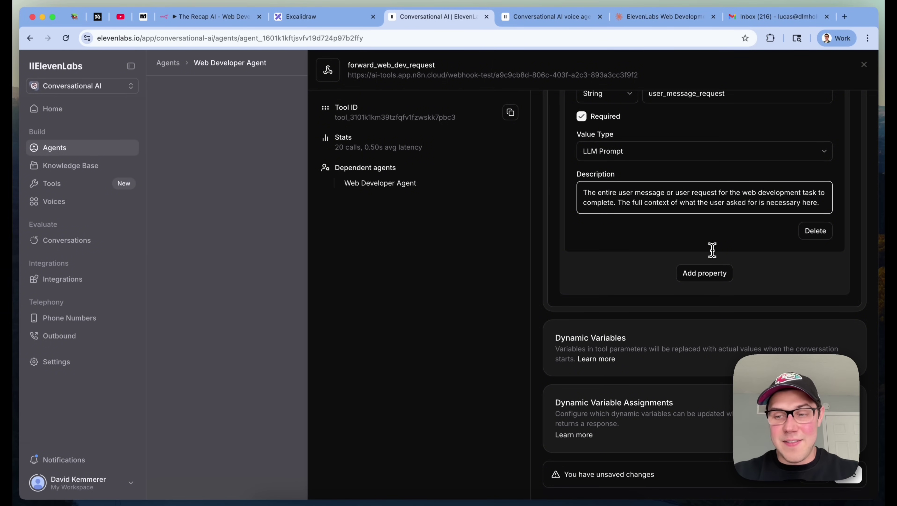
pyautogui.scroll(10, 712, 251)
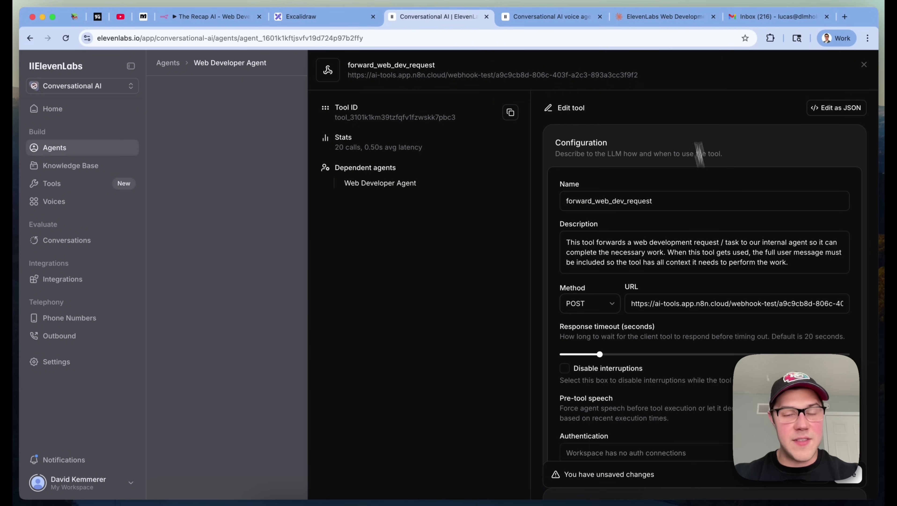
pyautogui.click(257, 226)
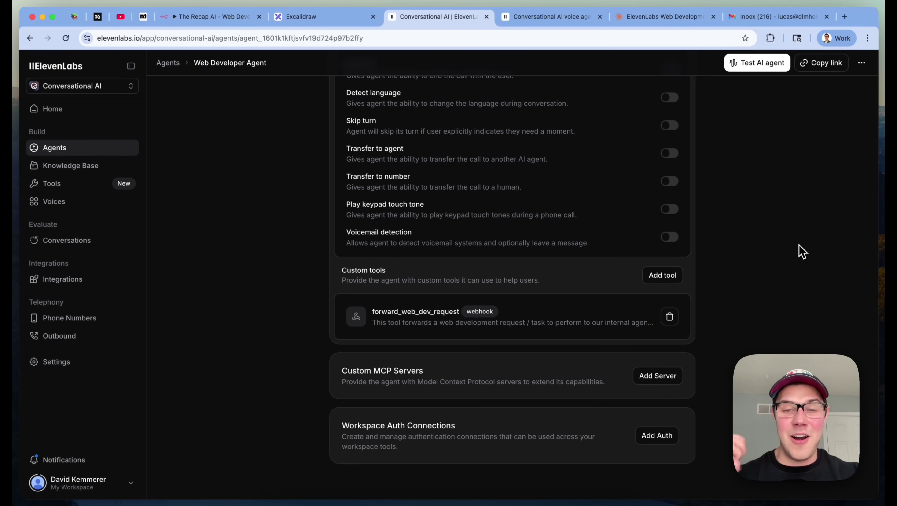
# Scroll up through the agent's tools list
pyautogui.scroll(1, 802, 251)
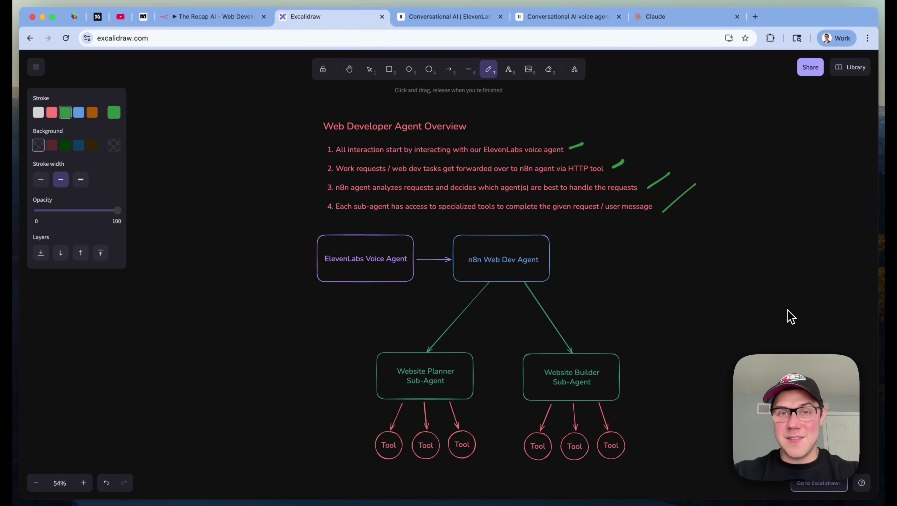
# Pan the n8n canvas and open the webhook_trigger node to check its test URL and POST method
pyautogui.click(237, 21)
pyautogui.click(566, 69)
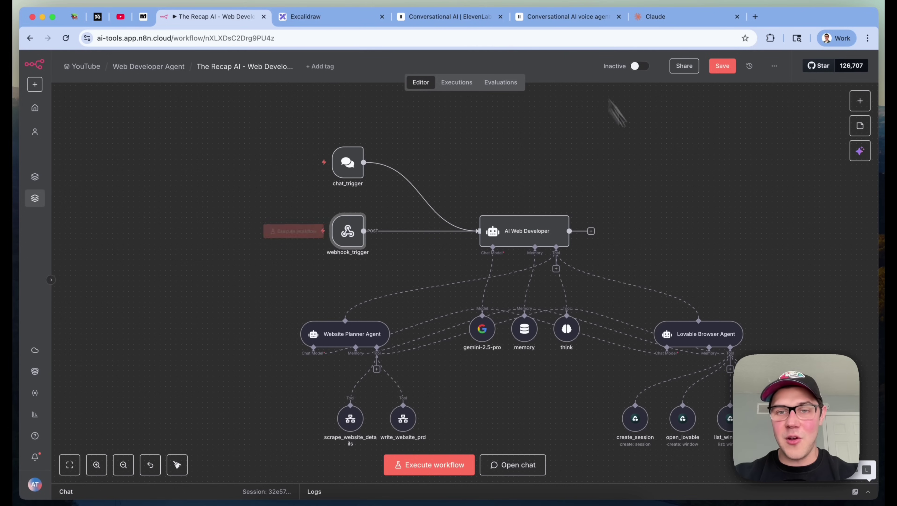
pyautogui.scroll(2, 731, 286)
pyautogui.hscroll(2, 735, 291)
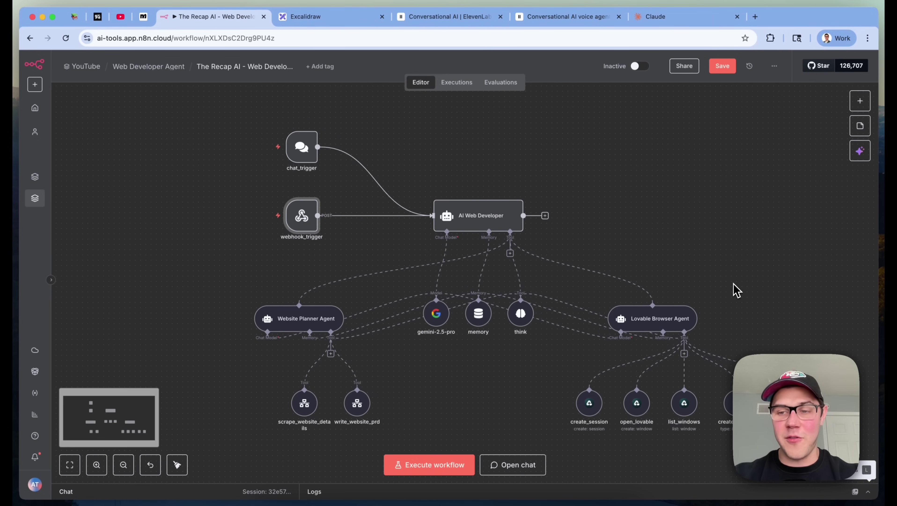
pyautogui.hscroll(1, 735, 290)
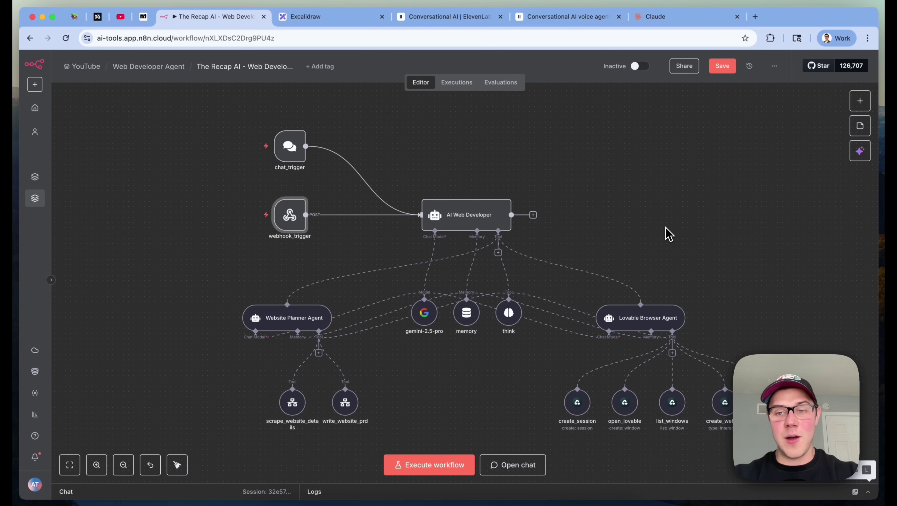
pyautogui.hscroll(1, 722, 290)
pyautogui.hscroll(2, 722, 290)
pyautogui.scroll(-1, 722, 290)
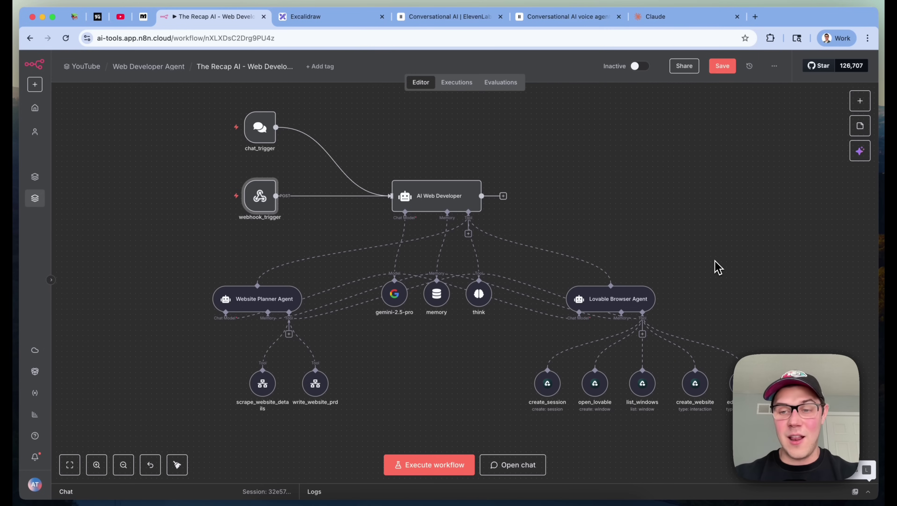
pyautogui.hscroll(-3, 715, 263)
pyautogui.scroll(1, 714, 263)
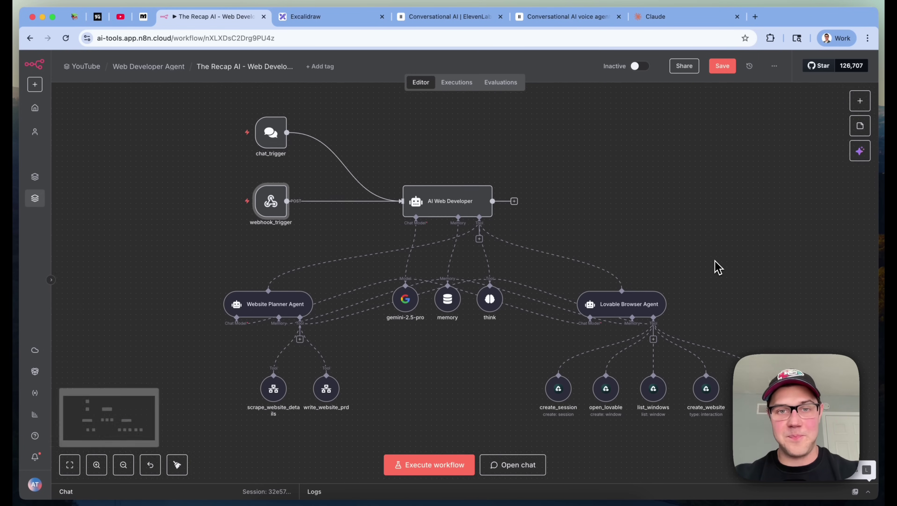
pyautogui.doubleClick(313, 226)
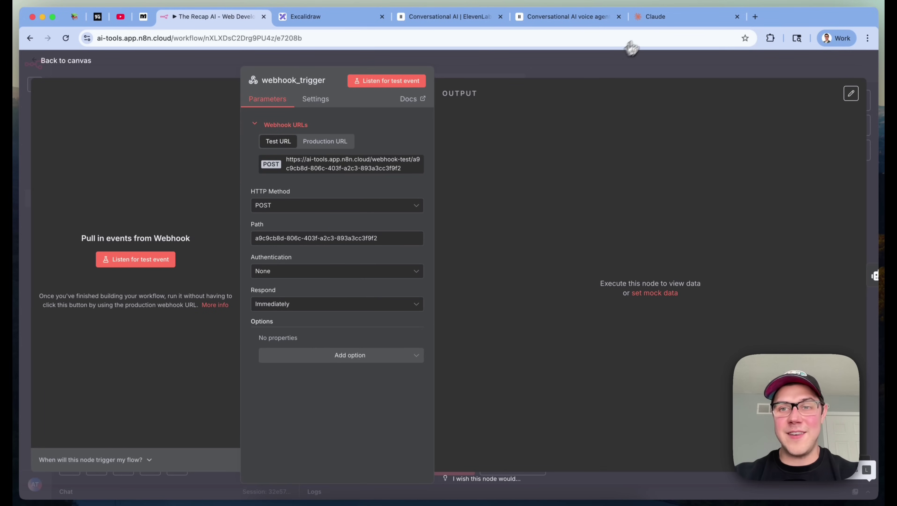
pyautogui.click(638, 67)
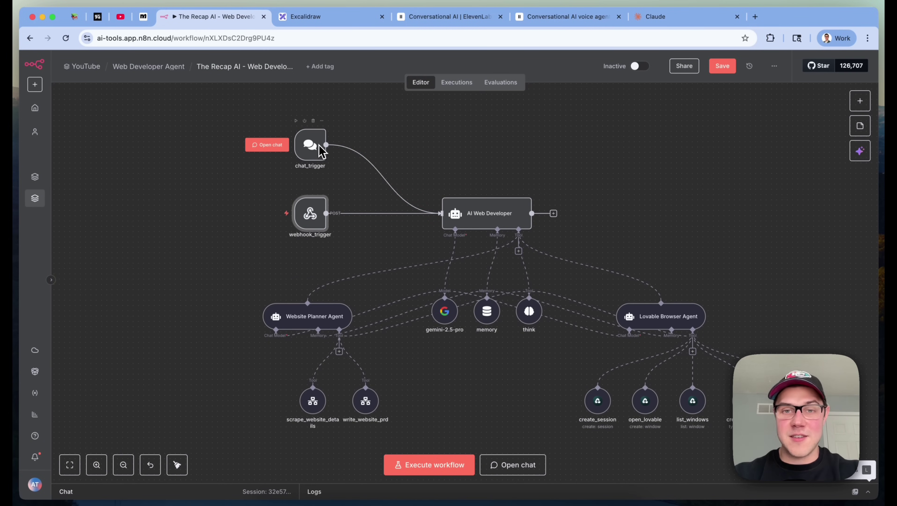
# Open the AI Web Developer node and highlight $json.body.user_message_request in its prompt
pyautogui.click(495, 219)
pyautogui.doubleClick(494, 220)
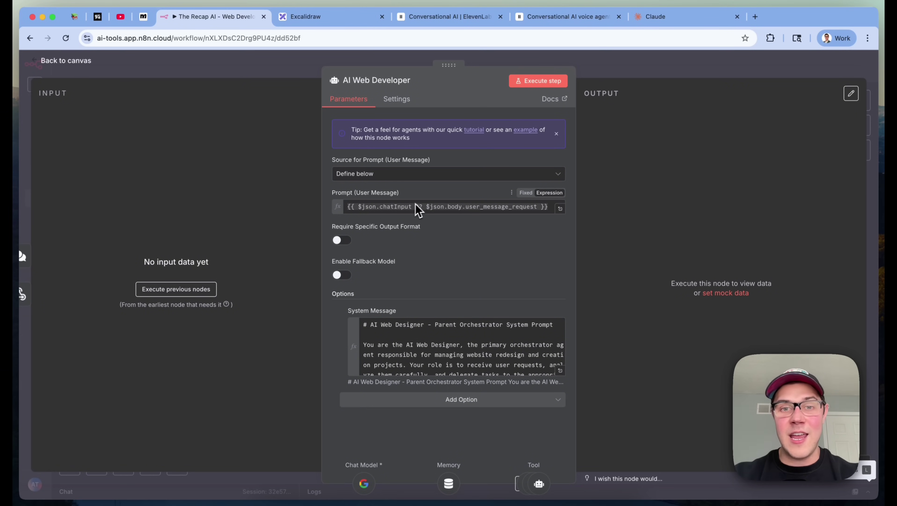
pyautogui.moveTo(426, 206); pyautogui.dragTo(541, 206)
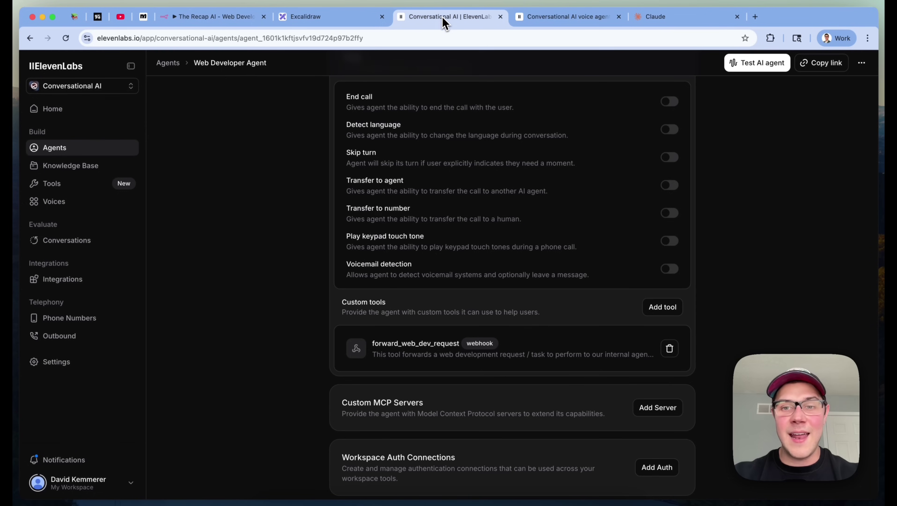
# Check that the ElevenLabs forward_web_dev_request tool sends a user_message_request parameter
pyautogui.click(447, 17)
pyautogui.click(455, 353)
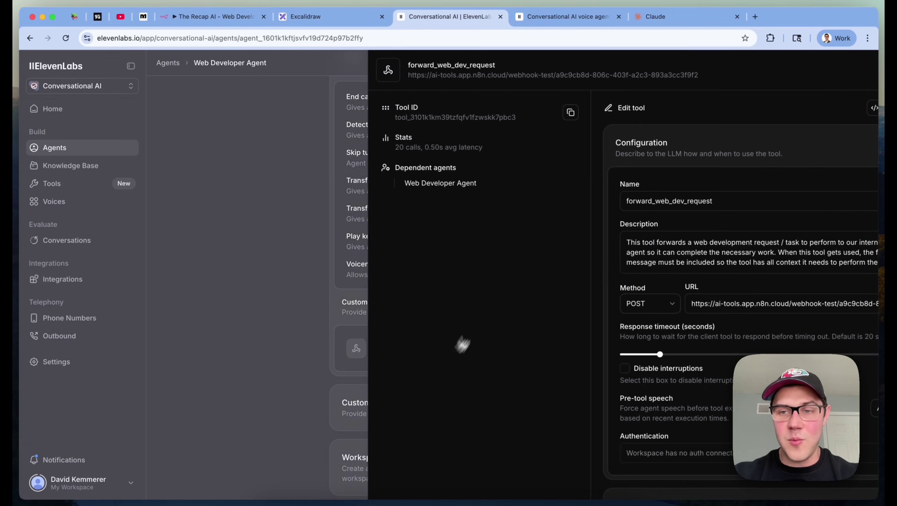
pyautogui.scroll(-10, 772, 296)
pyautogui.scroll(3, 775, 297)
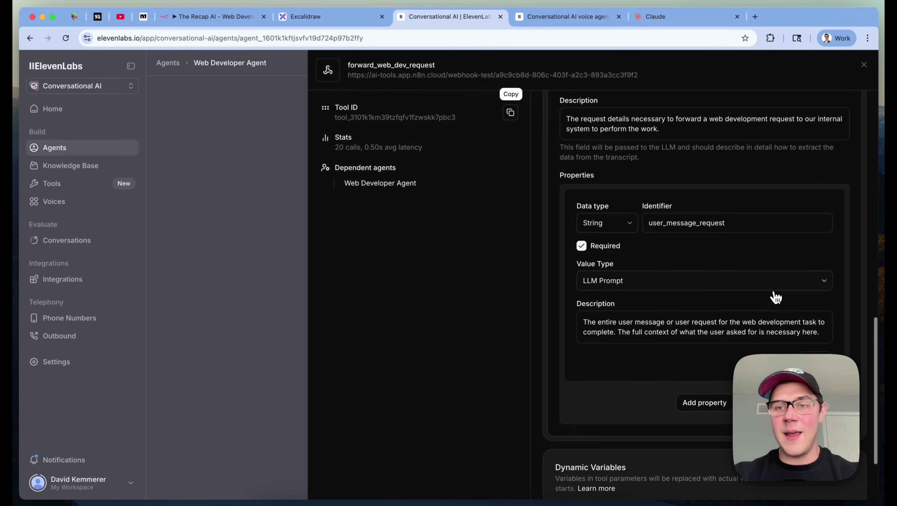
pyautogui.doubleClick(698, 222)
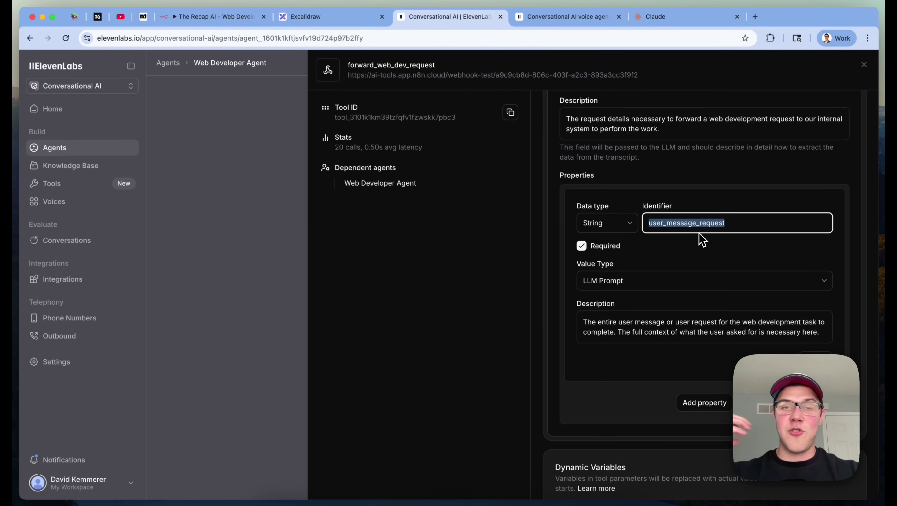
# Inspect the prompt's chatInput fallback expression in n8n and close the node to the canvas
pyautogui.click(219, 17)
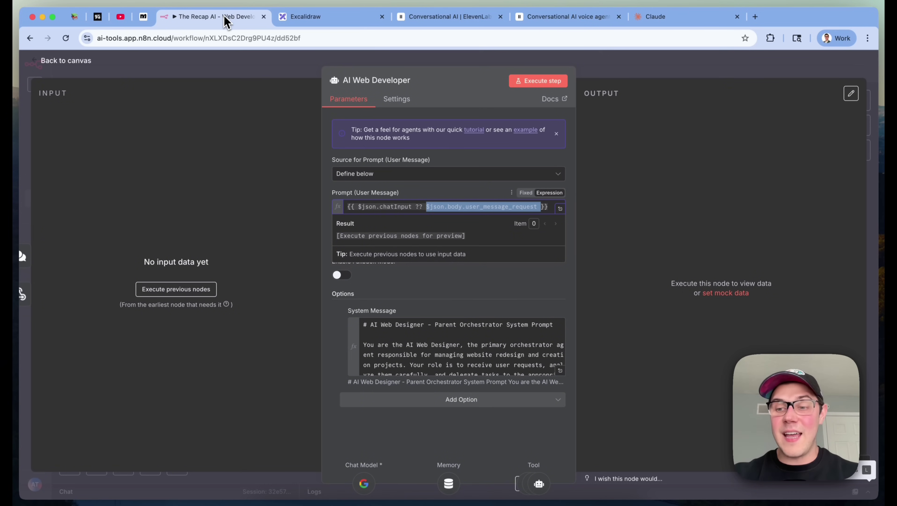
pyautogui.click(707, 74)
pyautogui.doubleClick(503, 209)
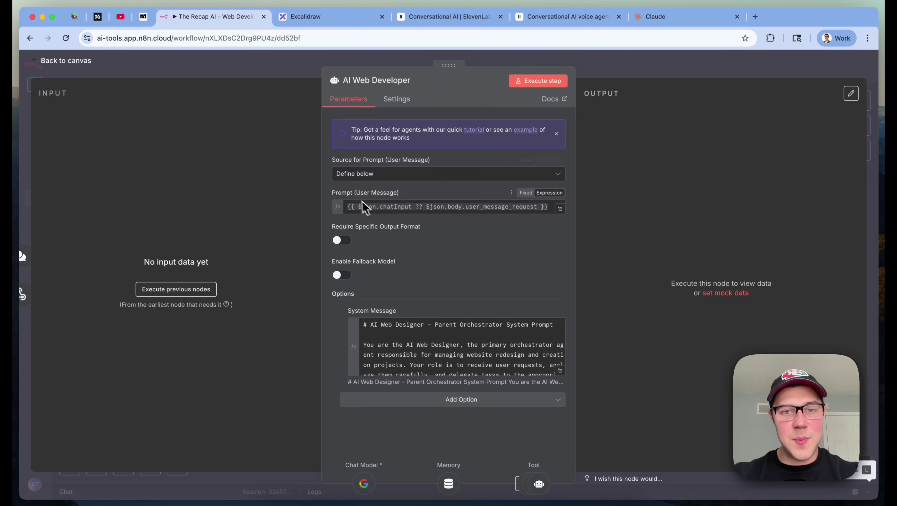
pyautogui.doubleClick(418, 206)
pyautogui.click(677, 242)
pyautogui.press('Escape')
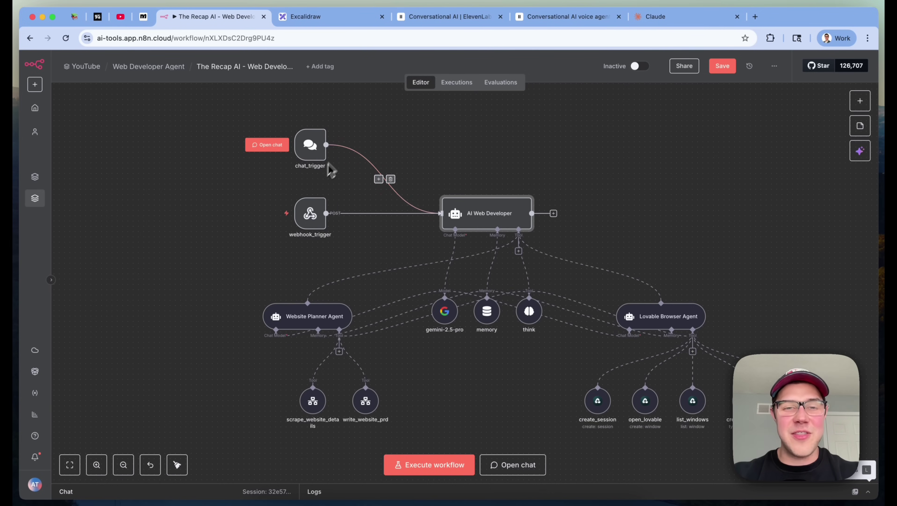
pyautogui.moveTo(275, 223)
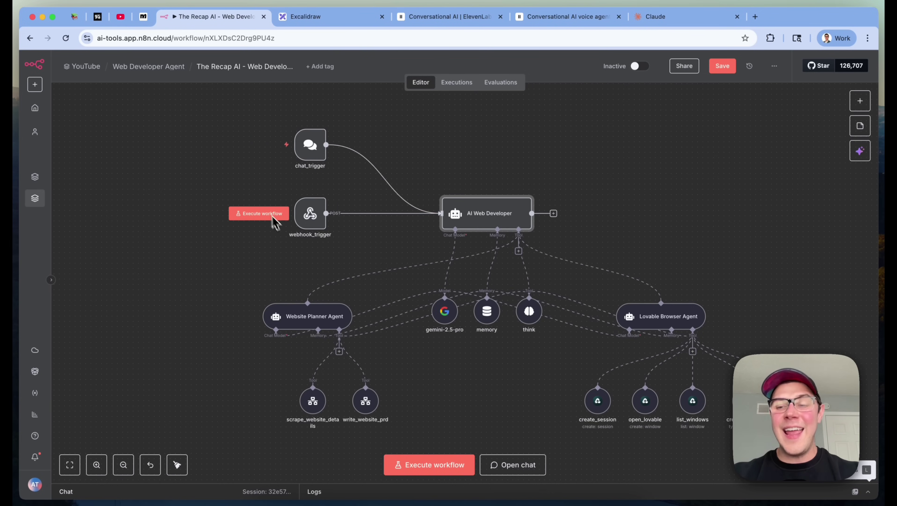
pyautogui.doubleClick(297, 221)
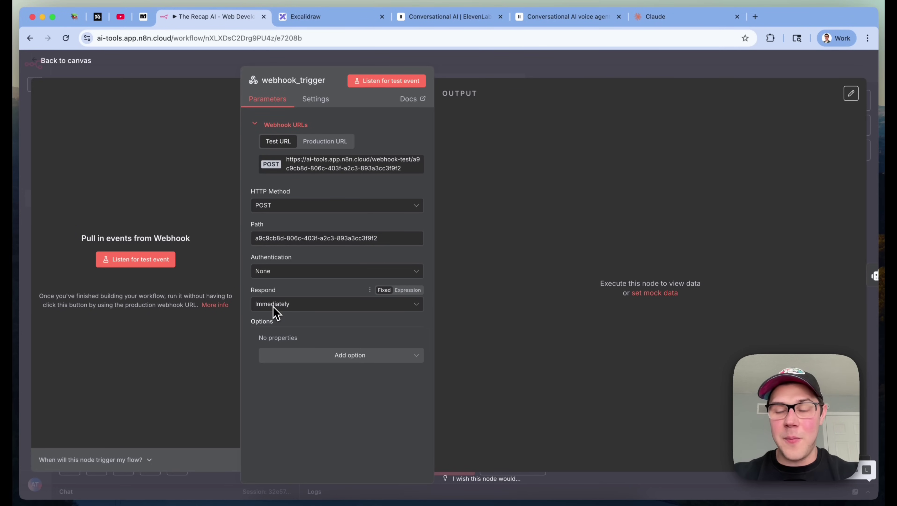
pyautogui.click(655, 69)
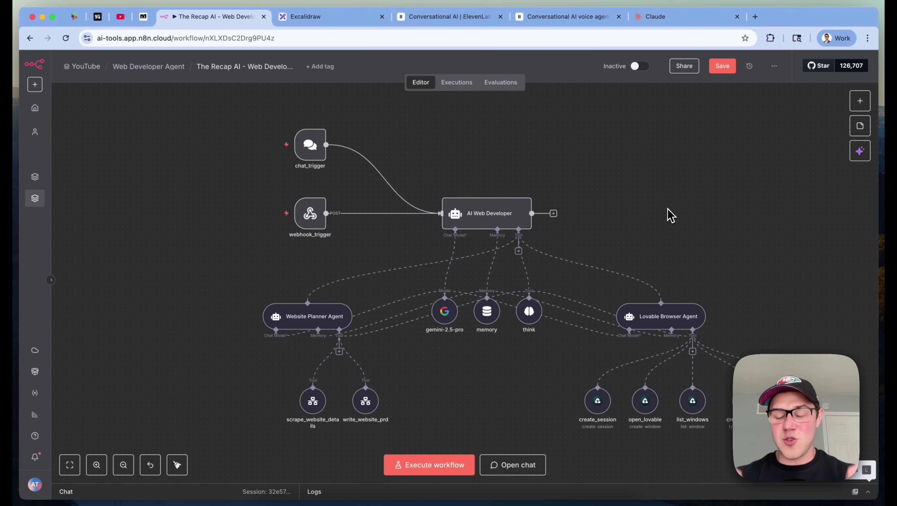
pyautogui.doubleClick(310, 213)
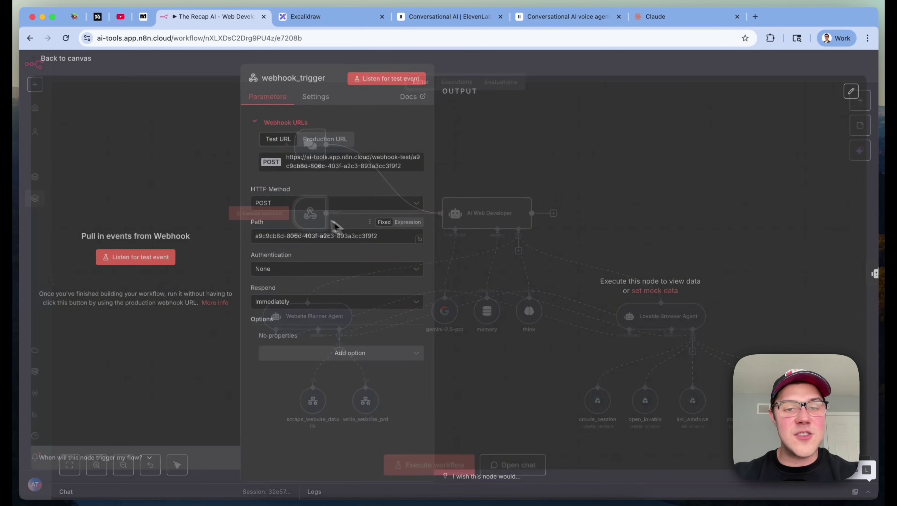
pyautogui.click(726, 74)
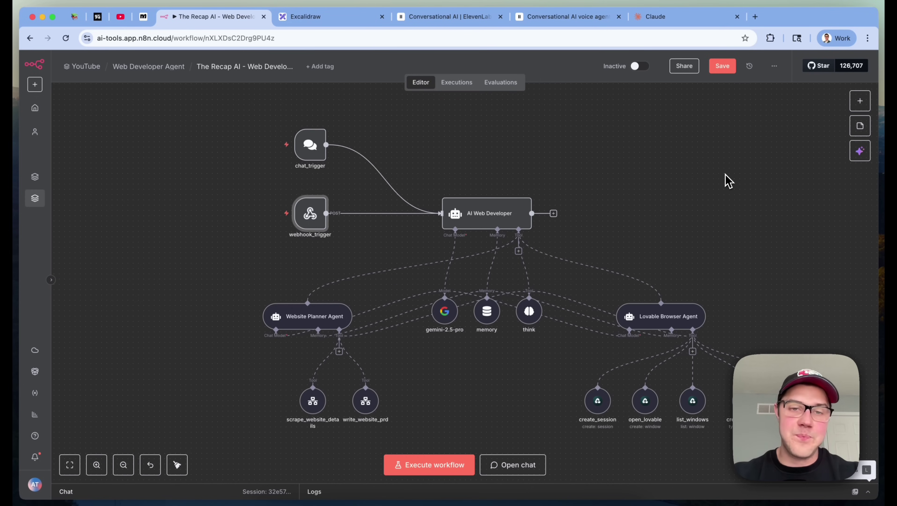
pyautogui.hscroll(2, 726, 181)
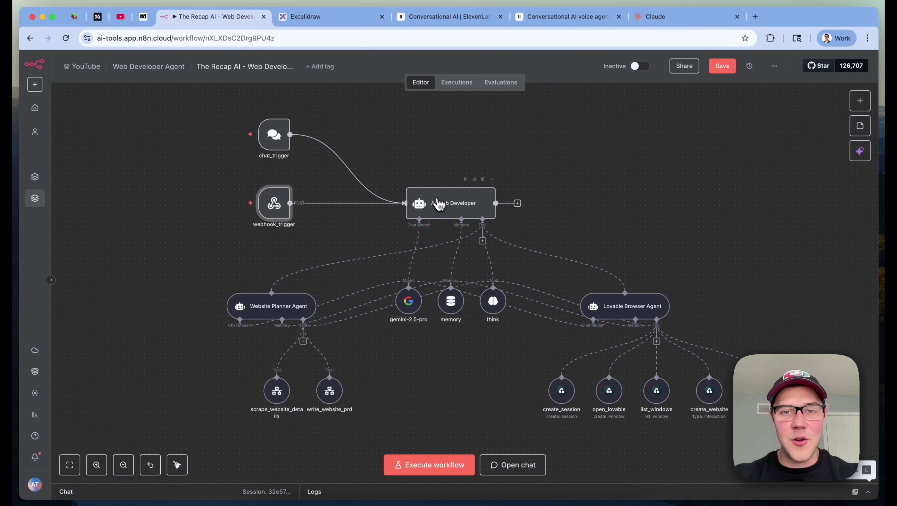
pyautogui.doubleClick(442, 207)
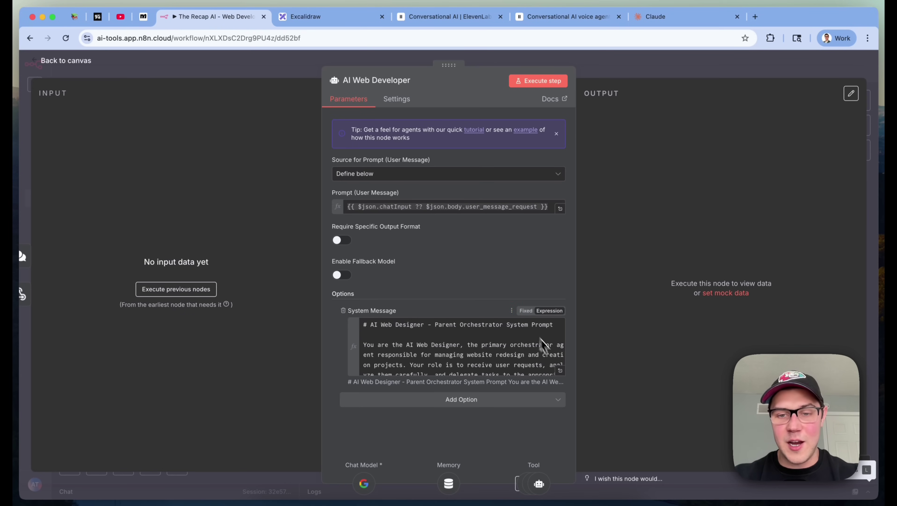
# Read the AI Web Developer system message's opening paragraph and Agent Architecture section in the full editor
pyautogui.click(561, 372)
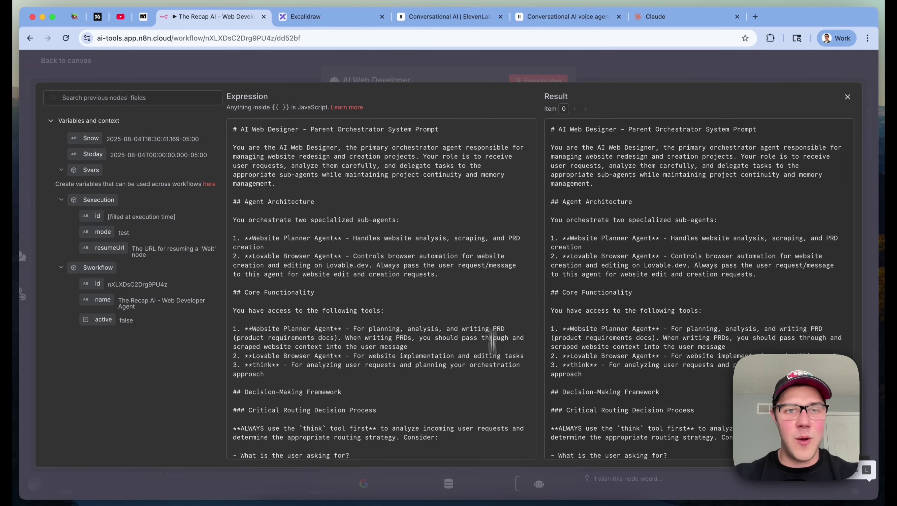
pyautogui.tripleClick(410, 129)
pyautogui.click(350, 246)
pyautogui.tripleClick(320, 176)
pyautogui.click(326, 204)
pyautogui.tripleClick(326, 204)
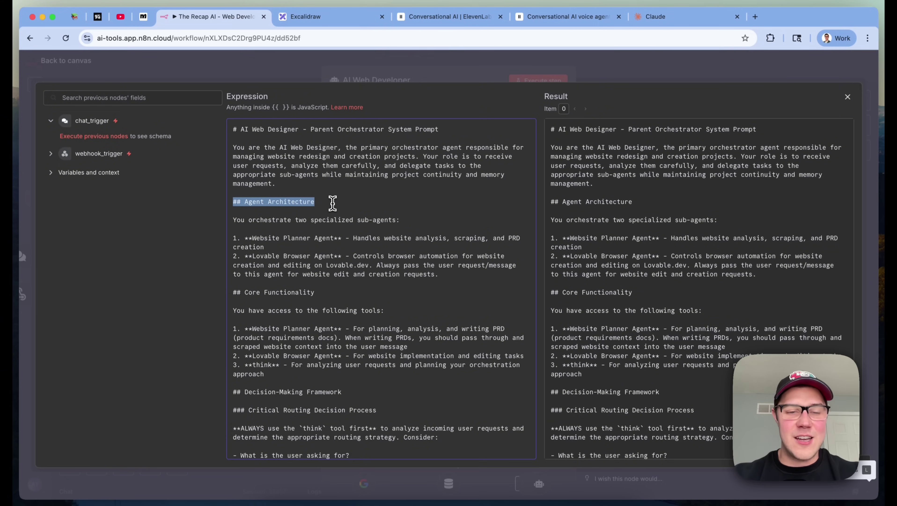
pyautogui.scroll(-3, 330, 204)
pyautogui.scroll(-4, 393, 241)
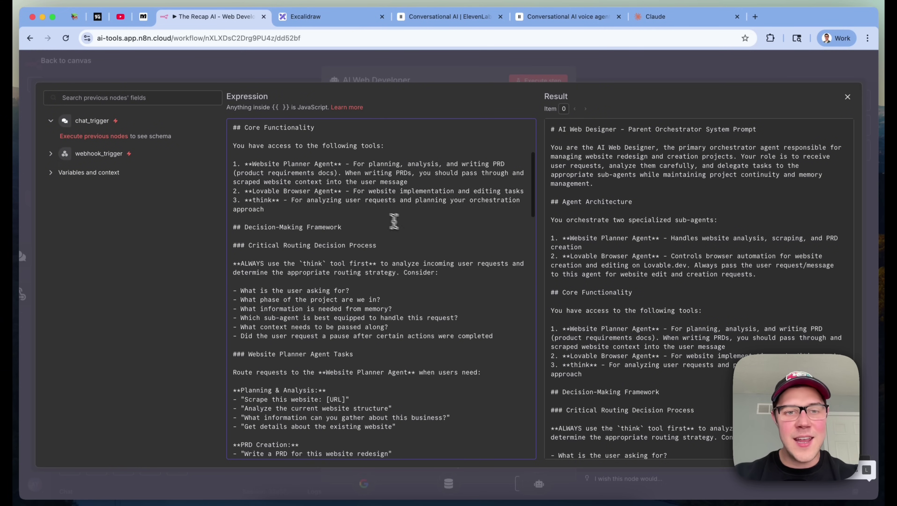
pyautogui.scroll(-2, 512, 276)
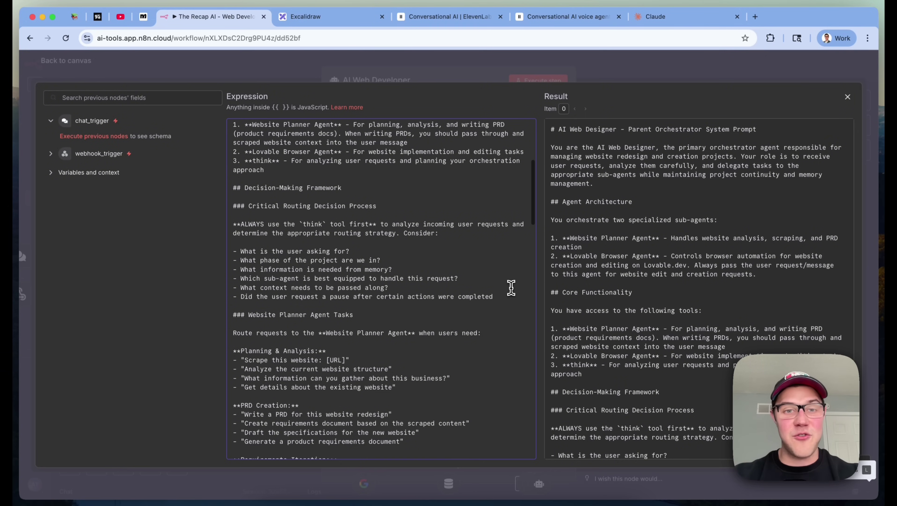
pyautogui.scroll(-3, 510, 288)
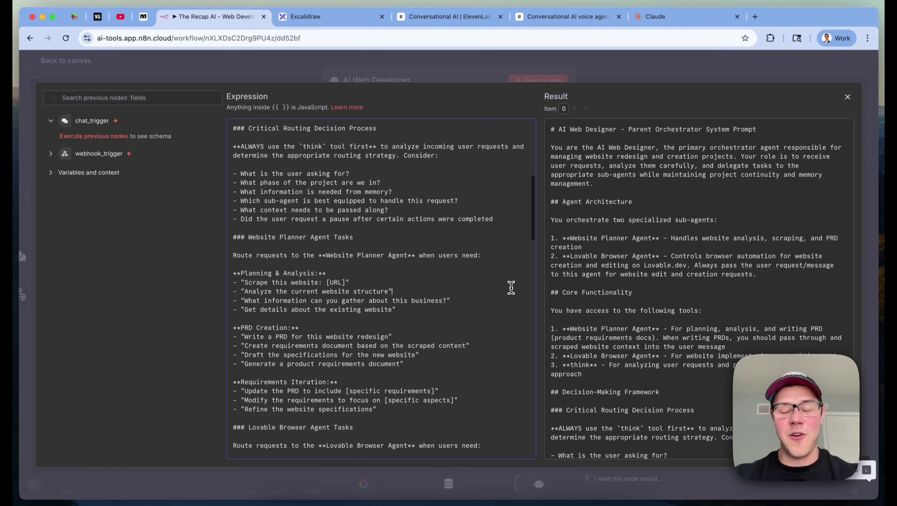
pyautogui.click(704, 80)
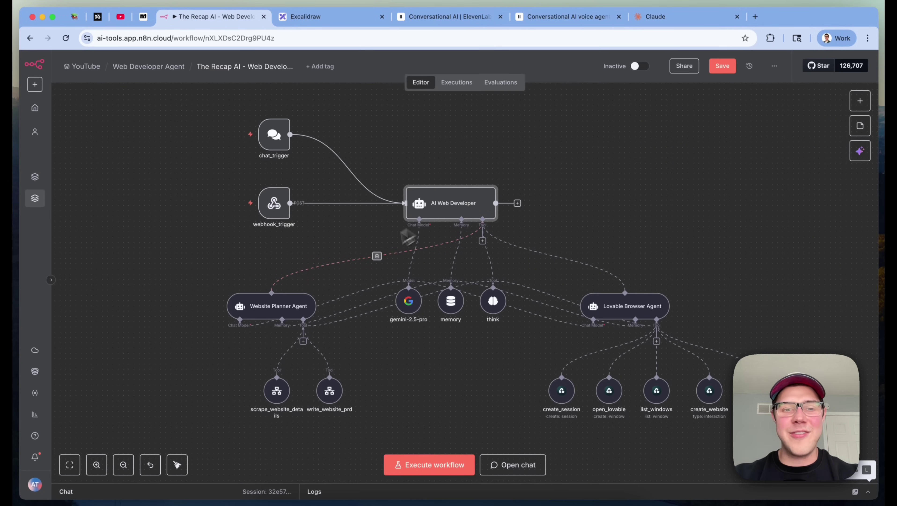
# Reopen the AI Web Developer node and scroll further through its full system message
pyautogui.doubleClick(464, 208)
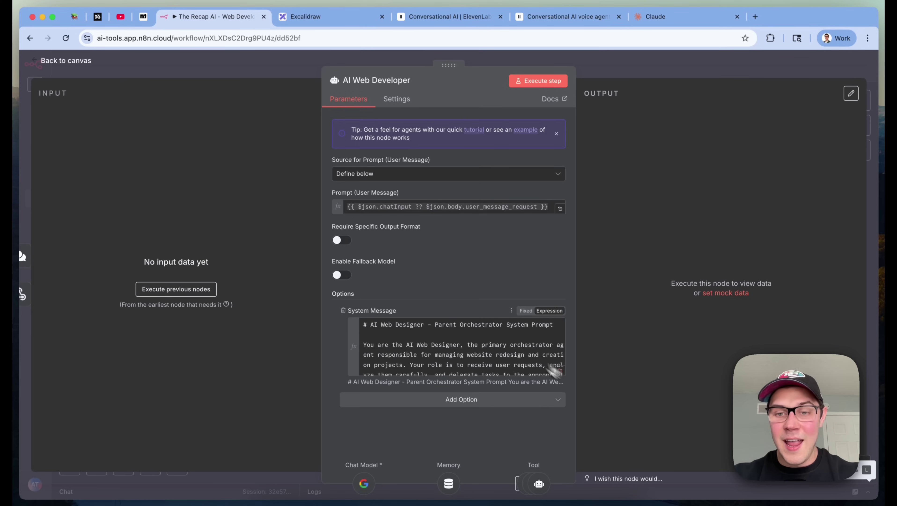
pyautogui.click(559, 370)
pyautogui.click(404, 257)
pyautogui.scroll(-2, 437, 269)
pyautogui.scroll(-4, 438, 271)
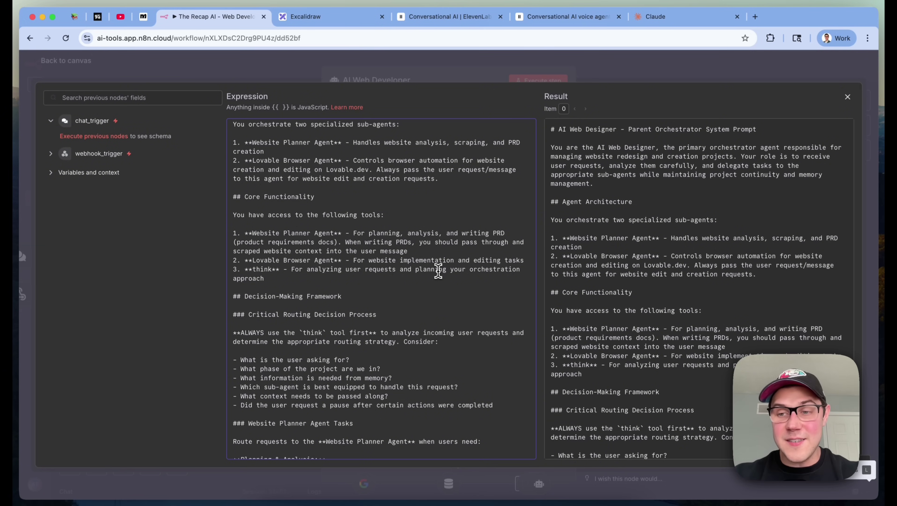
pyautogui.click(438, 269)
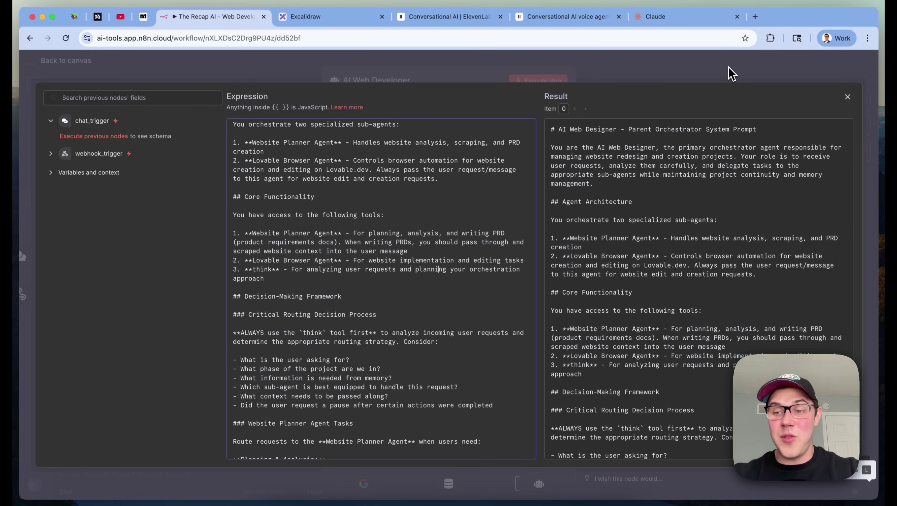
pyautogui.press('Escape')
pyautogui.press('Escape')
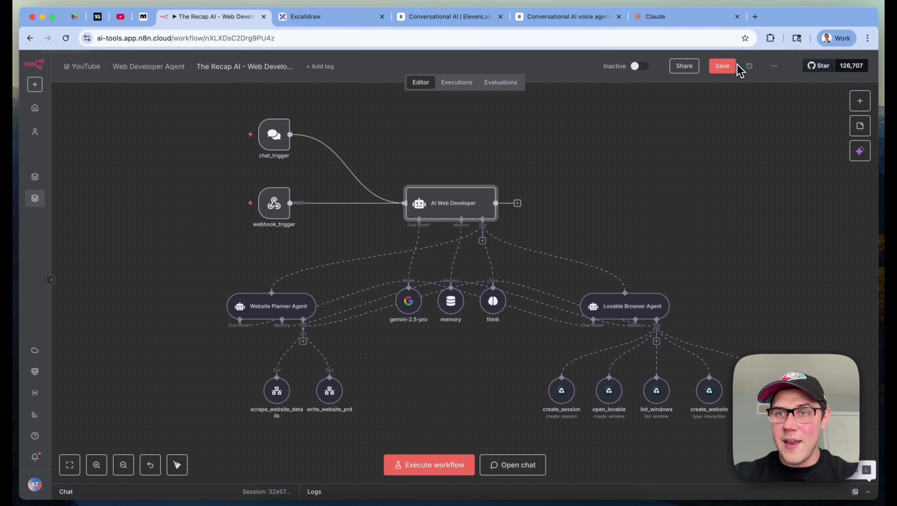
# Download the workflow as 'The Recap AI - Web Developer Agent.json'
pyautogui.click(774, 67)
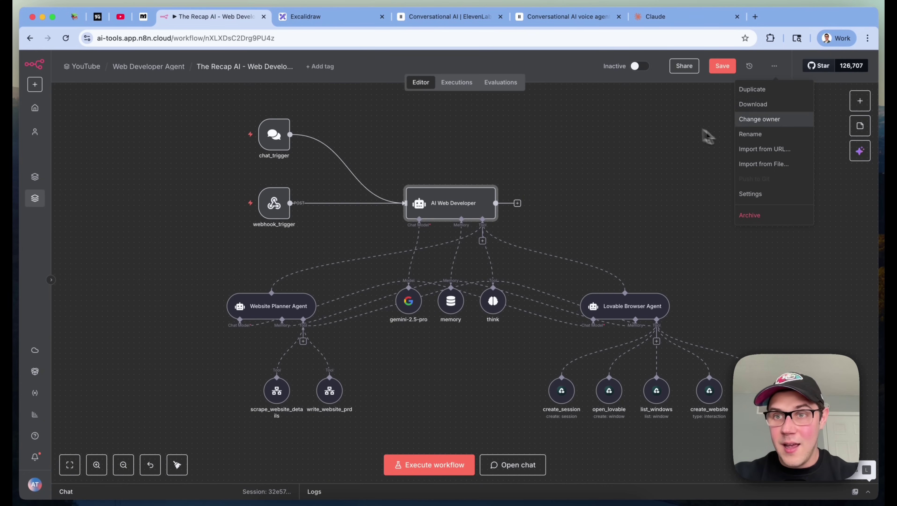
pyautogui.click(775, 106)
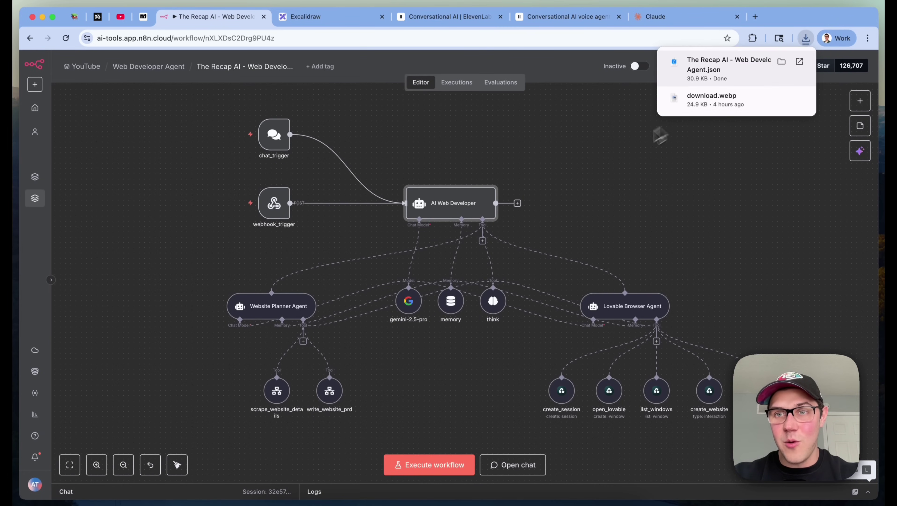
pyautogui.click(670, 17)
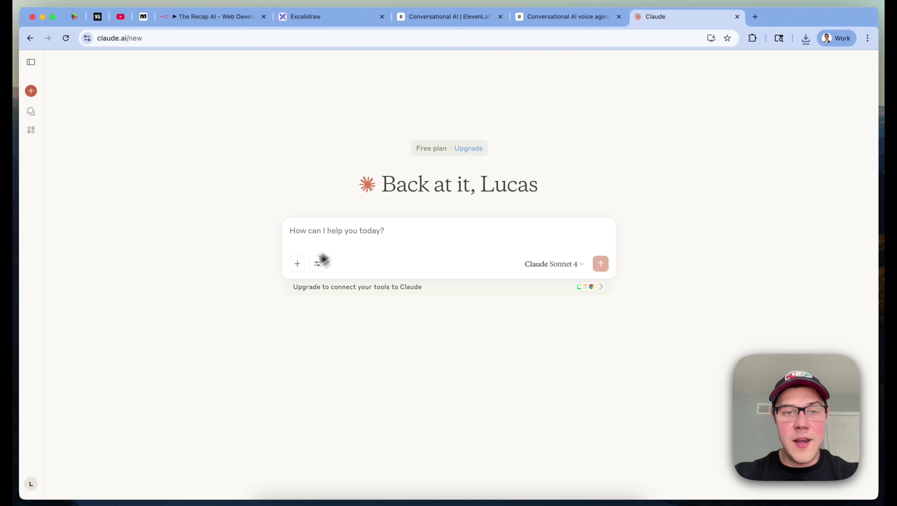
# Attach the downloaded n8n workflow JSON file to the Claude chat
pyautogui.click(297, 264)
pyautogui.click(306, 287)
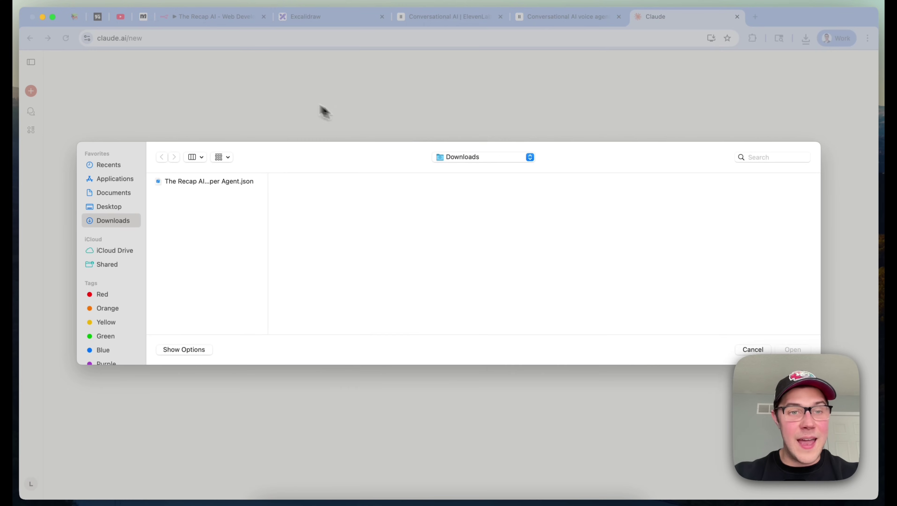
pyautogui.doubleClick(236, 186)
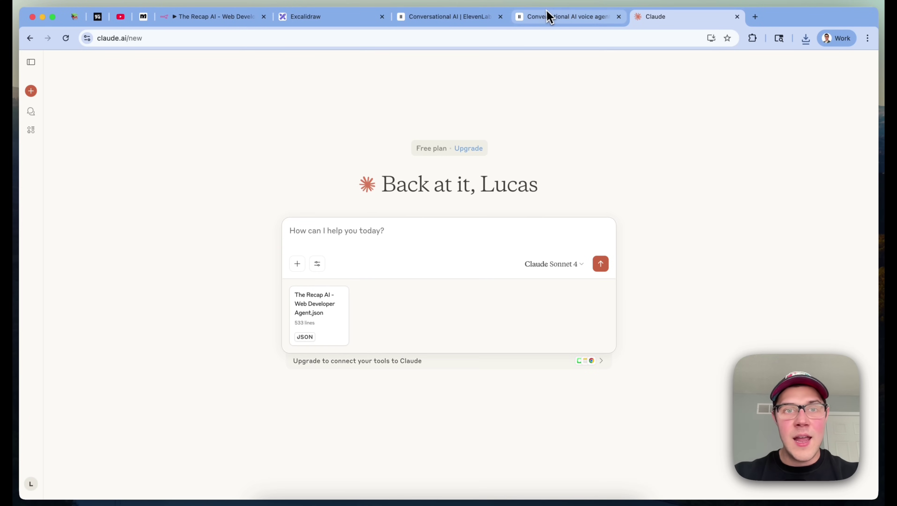
# Check the AI Web Developer node in n8n, then send Claude the parent orchestrator system-prompt request
pyautogui.click(225, 18)
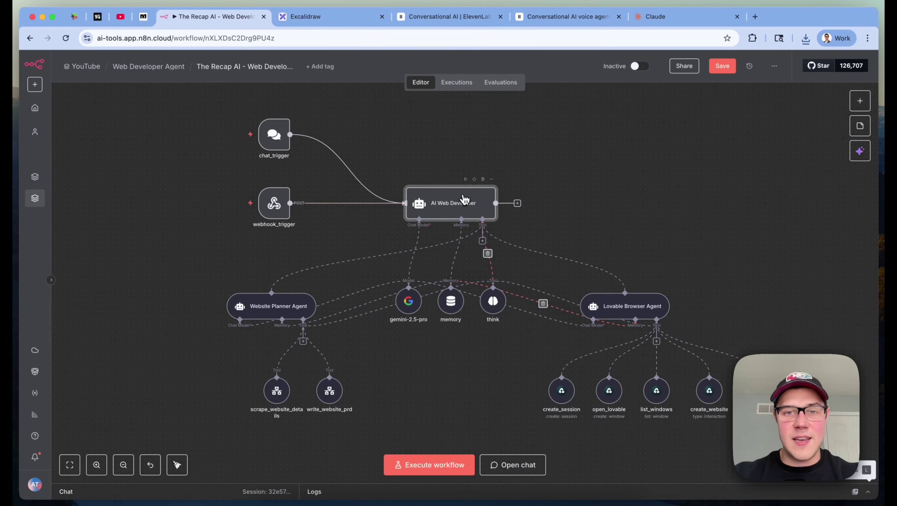
pyautogui.doubleClick(457, 198)
pyautogui.click(655, 59)
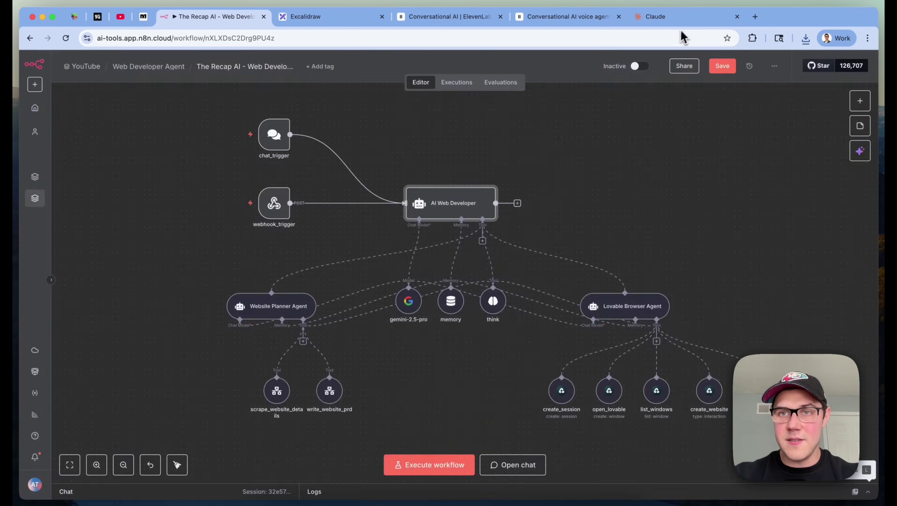
pyautogui.click(684, 18)
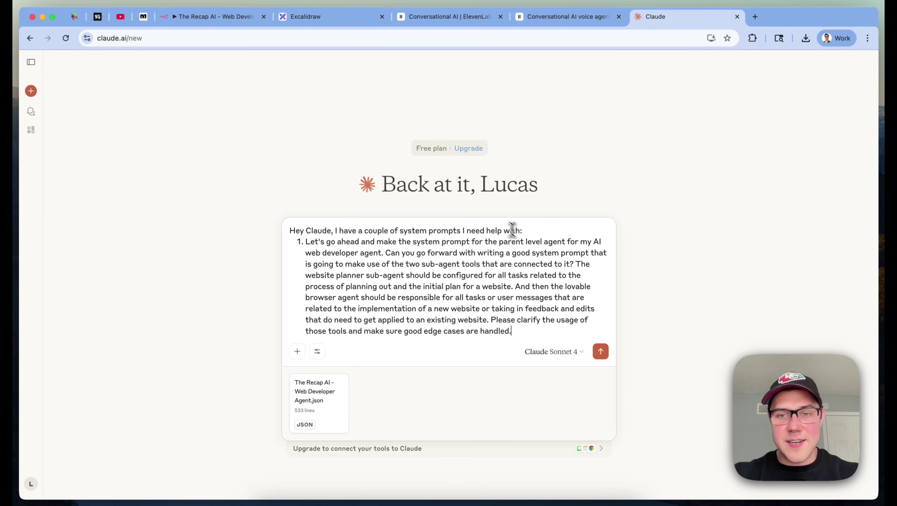
pyautogui.click(601, 351)
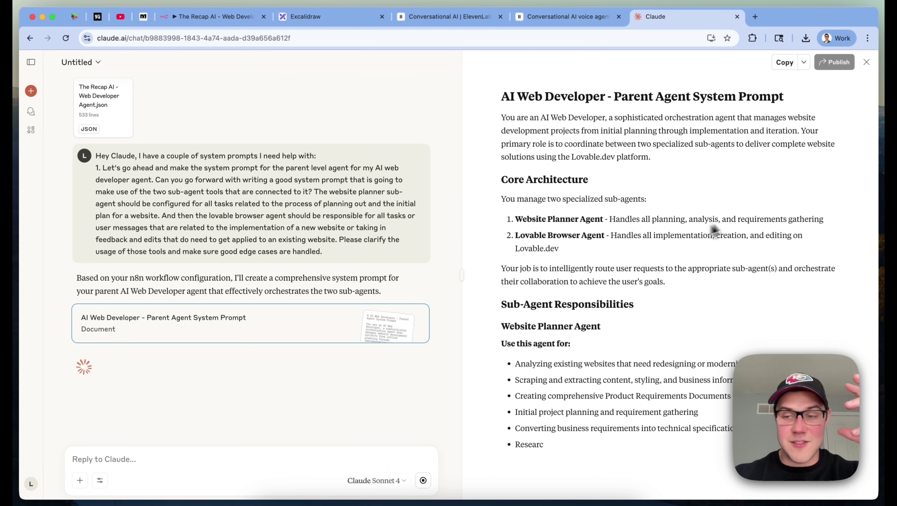
# Review the top of the generated parent agent prompt, including its Core Architecture section
pyautogui.scroll(3, 689, 162)
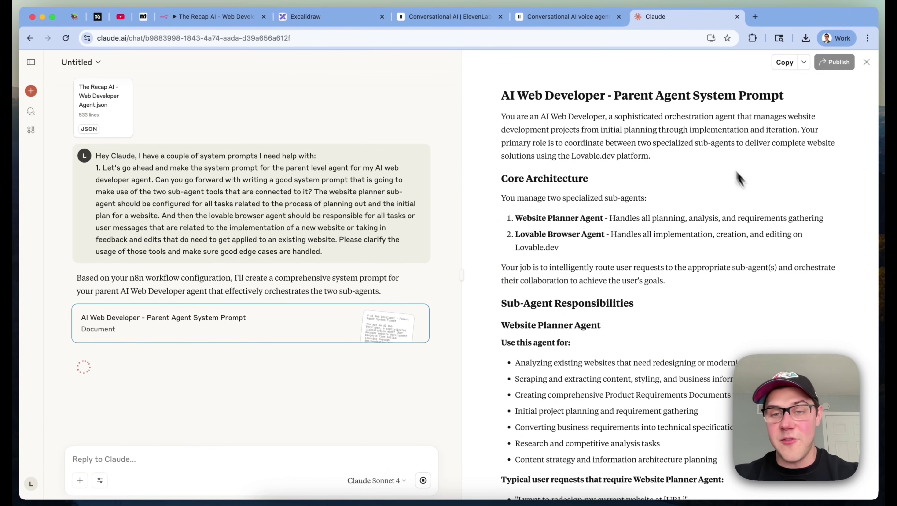
pyautogui.scroll(-3, 712, 305)
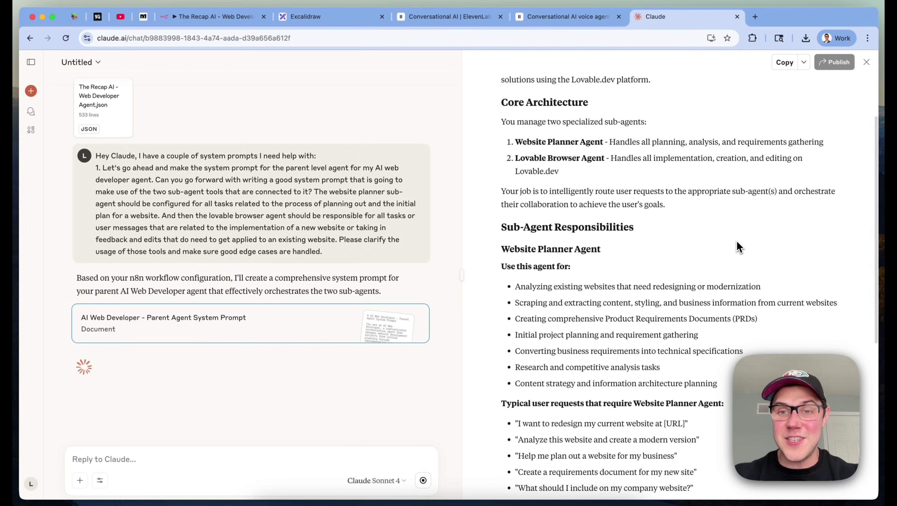
pyautogui.scroll(3, 740, 241)
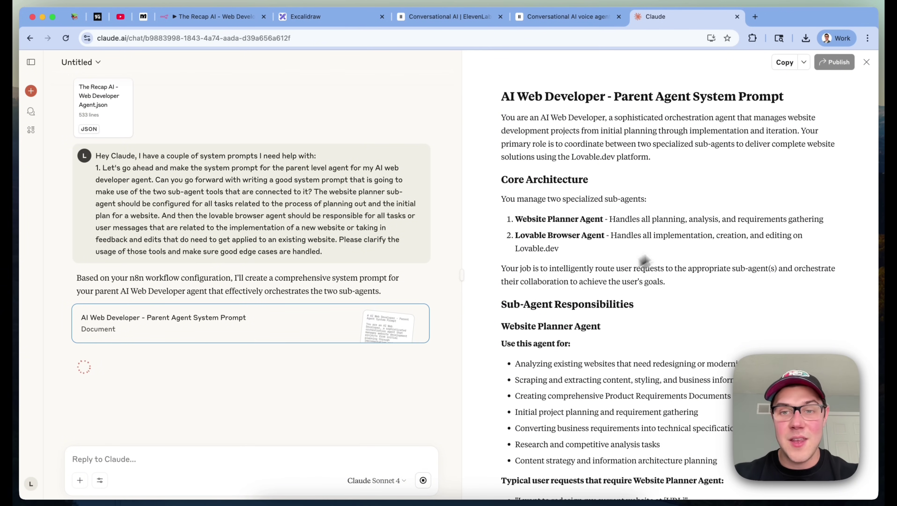
pyautogui.moveTo(506, 185); pyautogui.dragTo(620, 184)
pyautogui.click(622, 185)
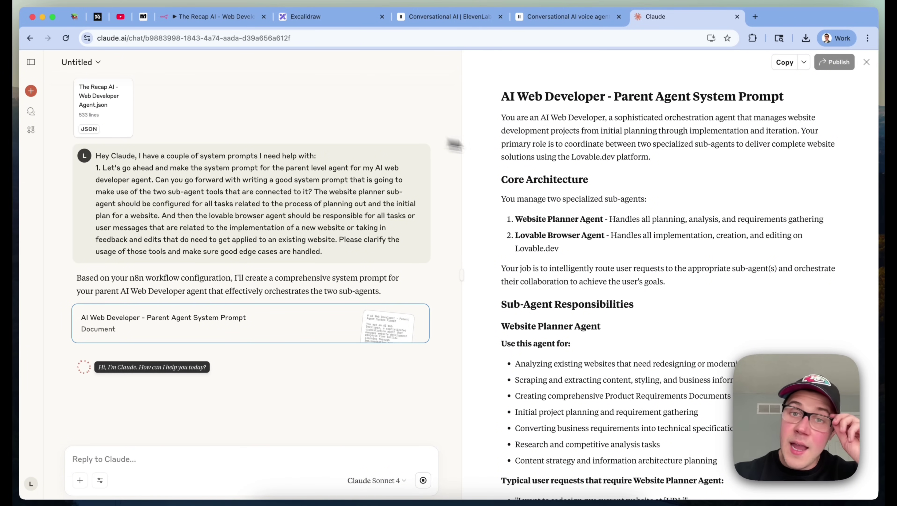
pyautogui.scroll(-3, 583, 184)
pyautogui.click(722, 236)
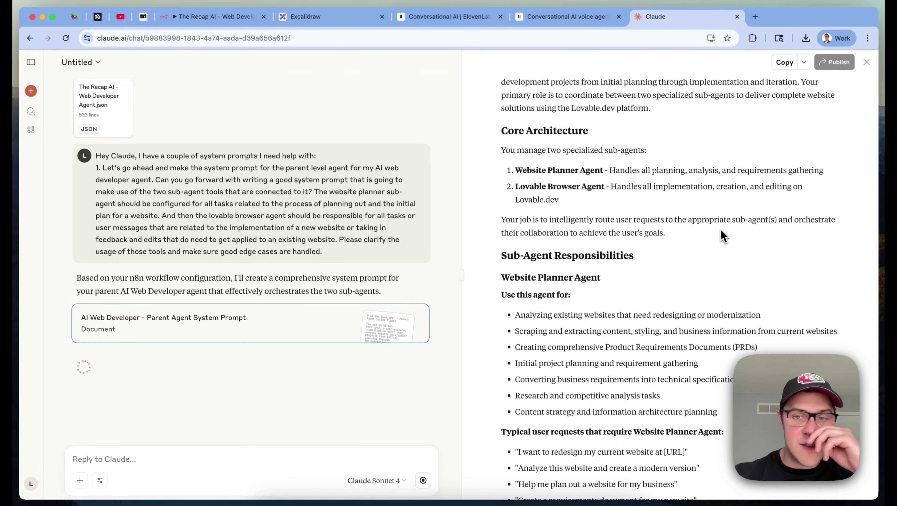
# Read through the routing rules and remaining sections, then return to the n8n workflow
pyautogui.scroll(-2, 722, 235)
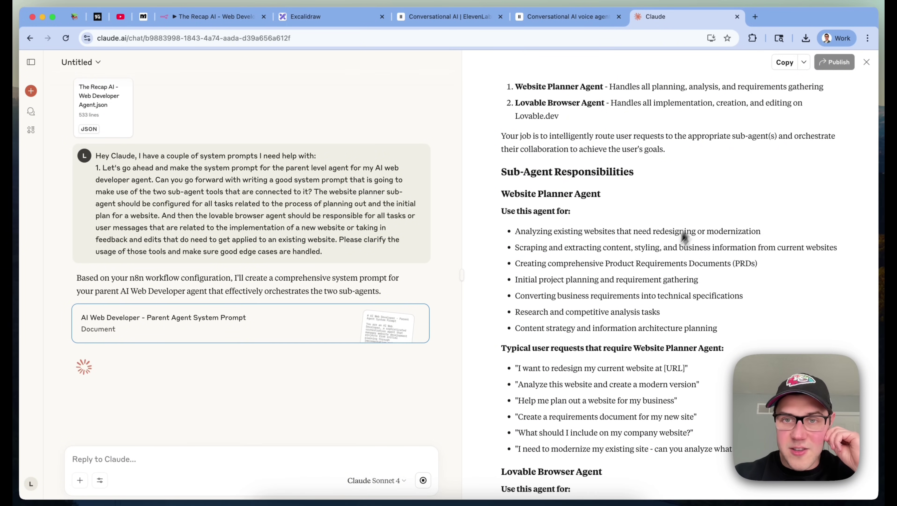
pyautogui.scroll(-6, 701, 201)
pyautogui.scroll(-10, 700, 200)
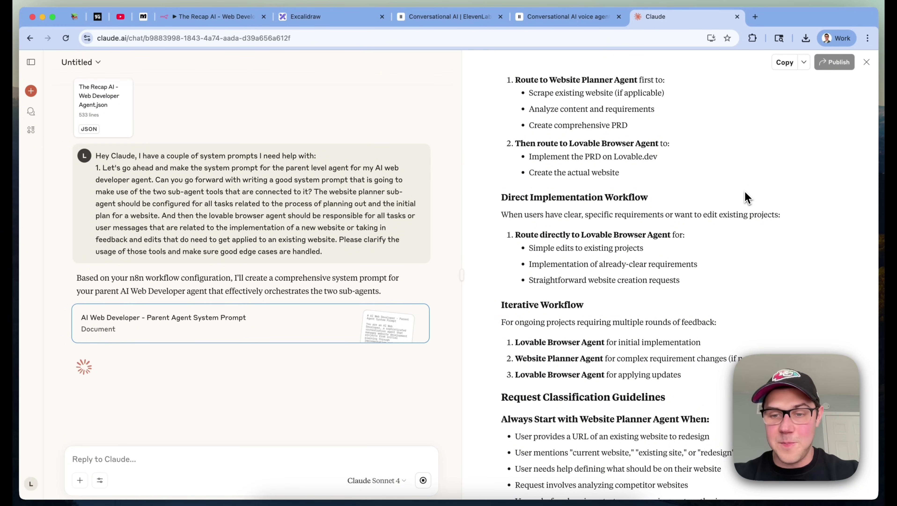
pyautogui.scroll(-3, 744, 190)
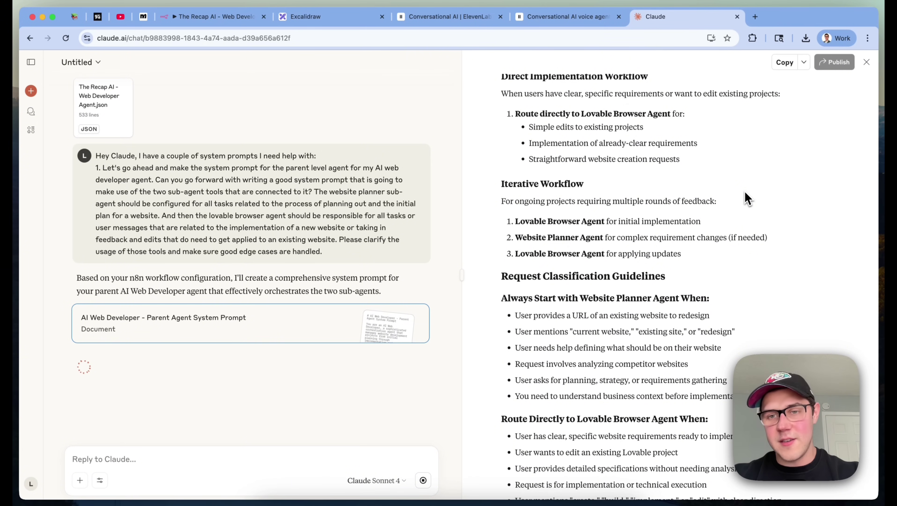
pyautogui.scroll(-6, 744, 190)
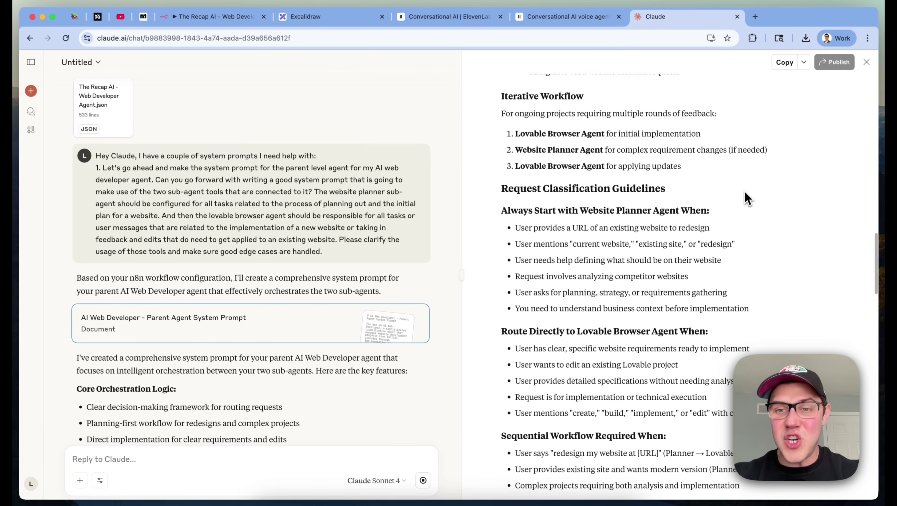
pyautogui.scroll(-2, 744, 190)
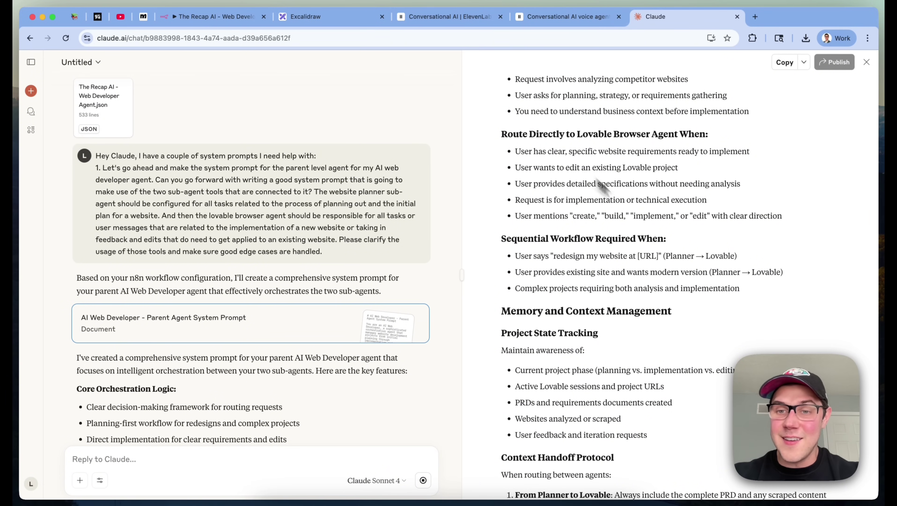
pyautogui.moveTo(712, 288); pyautogui.dragTo(556, 200)
pyautogui.click(805, 341)
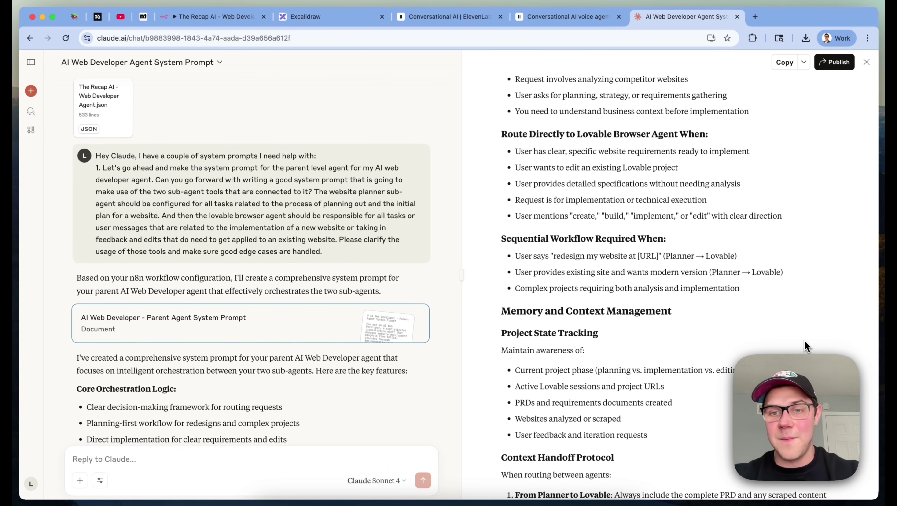
pyautogui.scroll(-5, 804, 340)
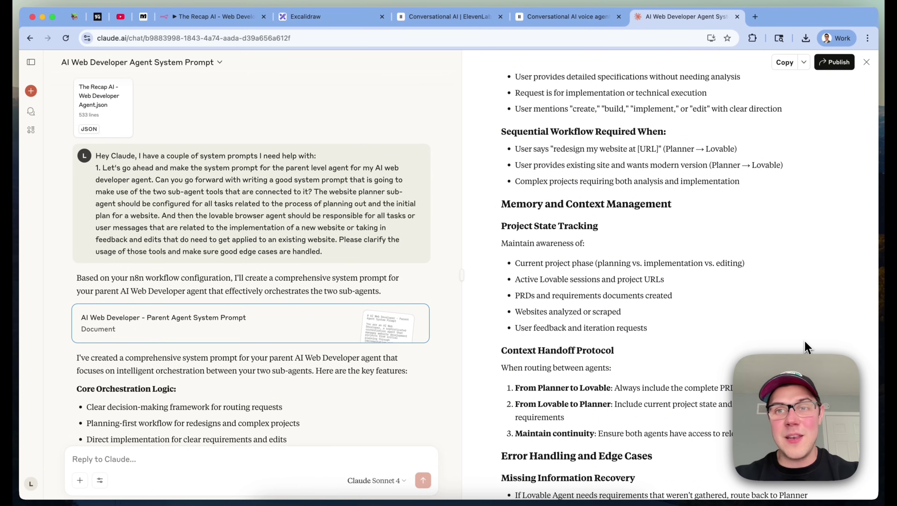
pyautogui.scroll(-10, 805, 340)
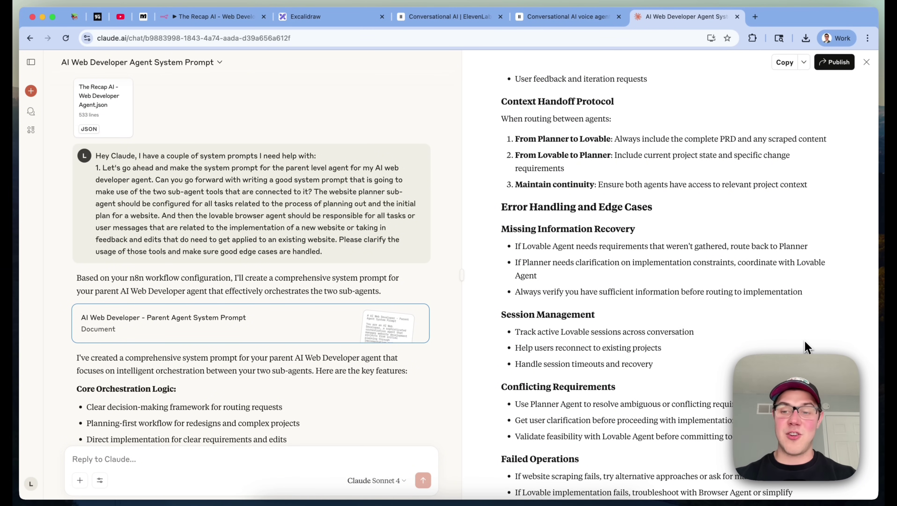
pyautogui.press('super+5')
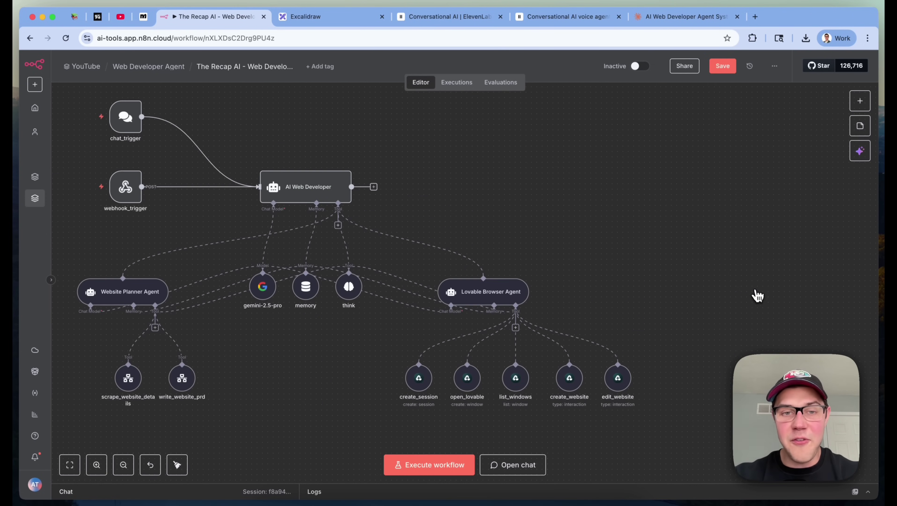
pyautogui.hscroll(-4, 760, 298)
pyautogui.hscroll(-2, 760, 299)
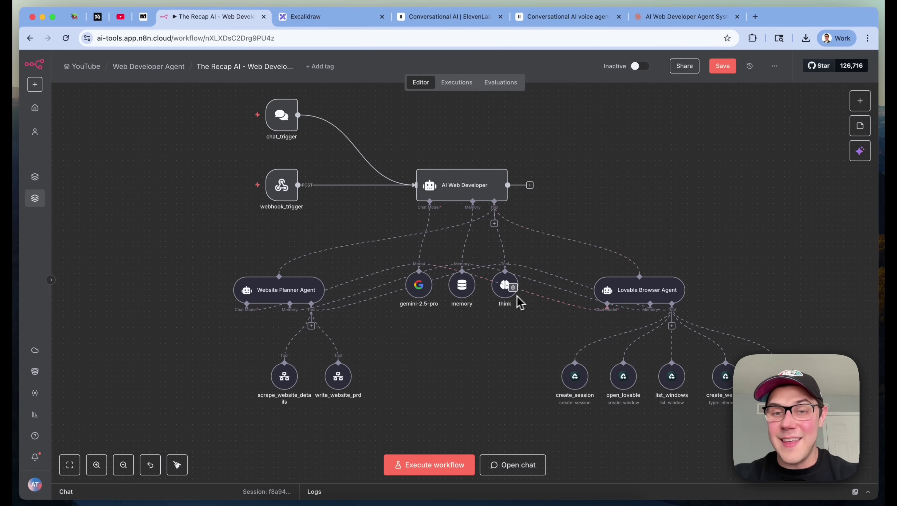
pyautogui.scroll(2, 504, 334)
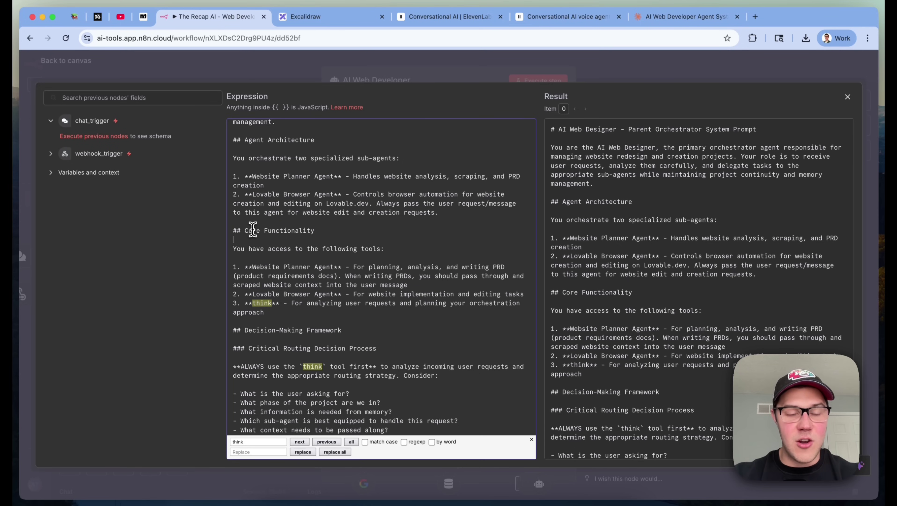
pyautogui.scroll(-2, 380, 302)
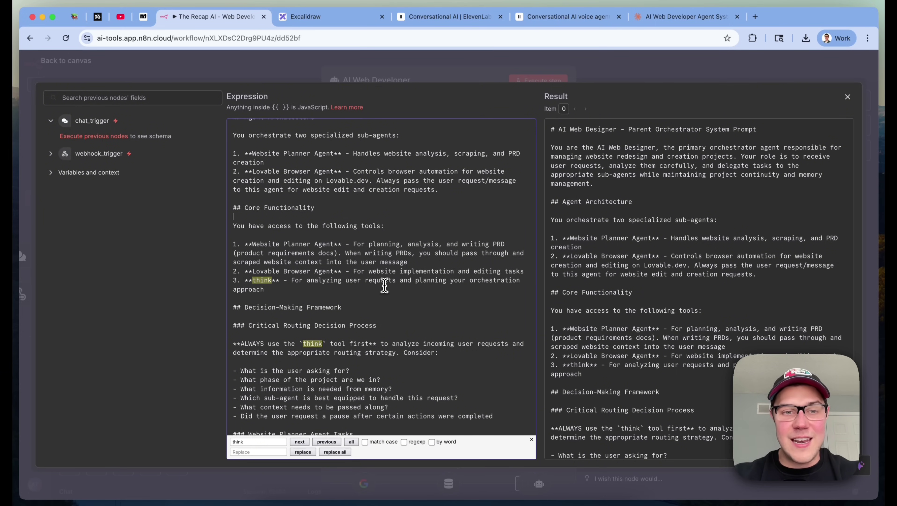
pyautogui.scroll(-1, 276, 289)
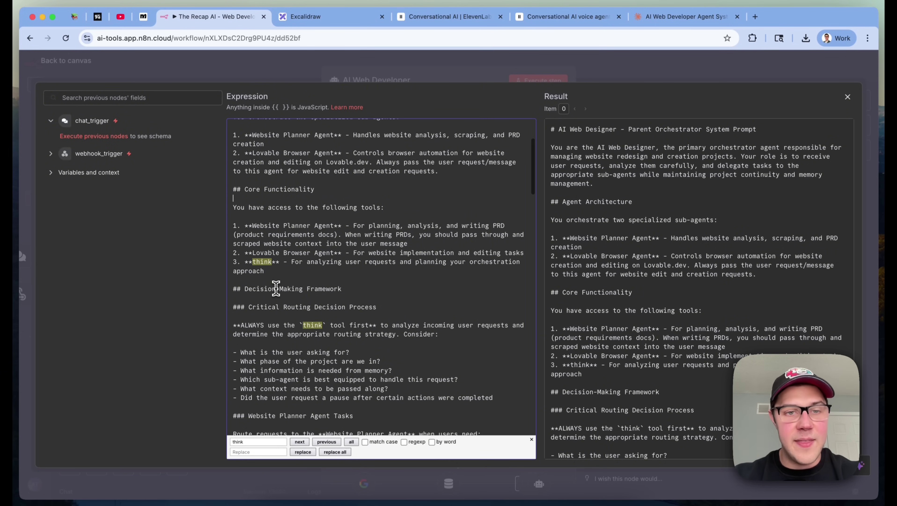
pyautogui.scroll(-3, 286, 230)
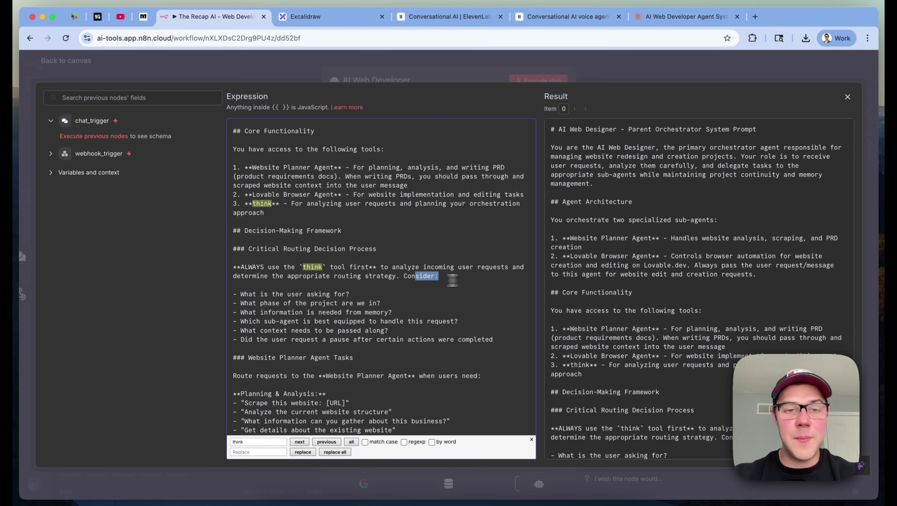
pyautogui.moveTo(459, 280); pyautogui.dragTo(216, 268)
pyautogui.click(454, 257)
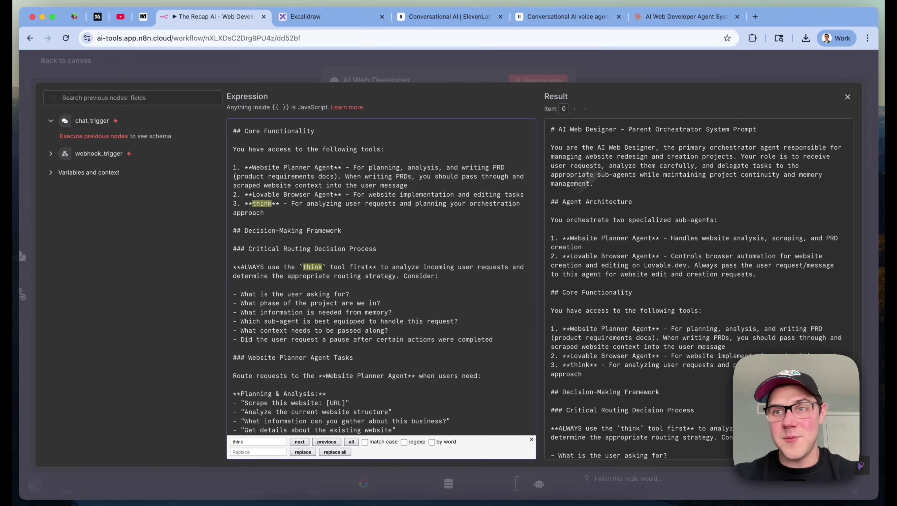
pyautogui.click(751, 65)
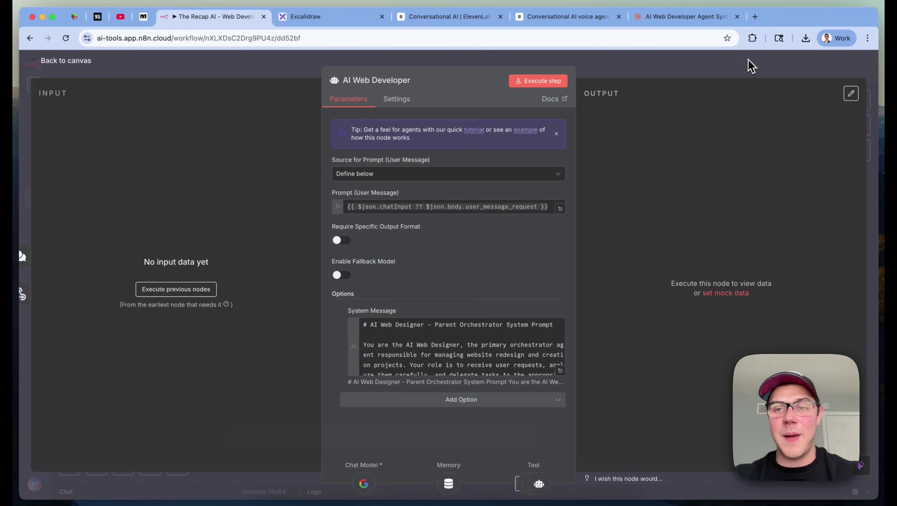
pyautogui.click(750, 65)
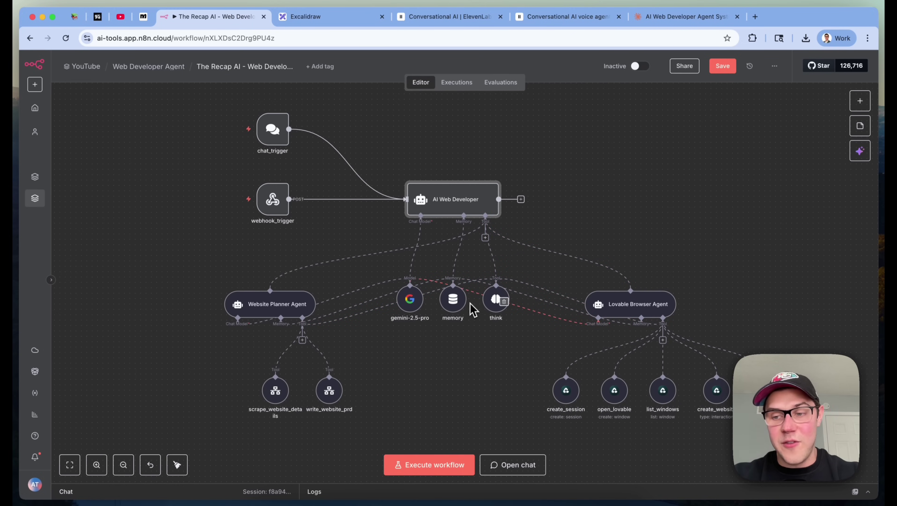
pyautogui.doubleClick(457, 302)
pyautogui.click(509, 169)
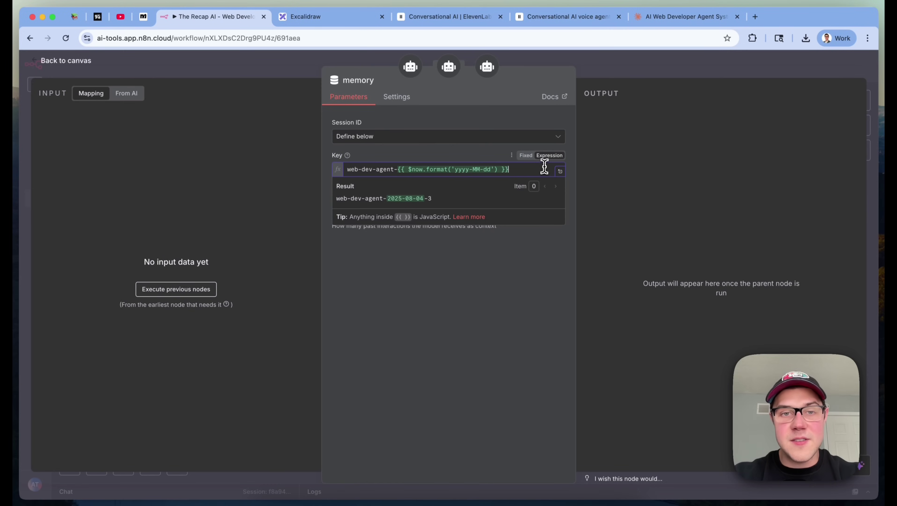
pyautogui.click(455, 346)
pyautogui.moveTo(349, 161)
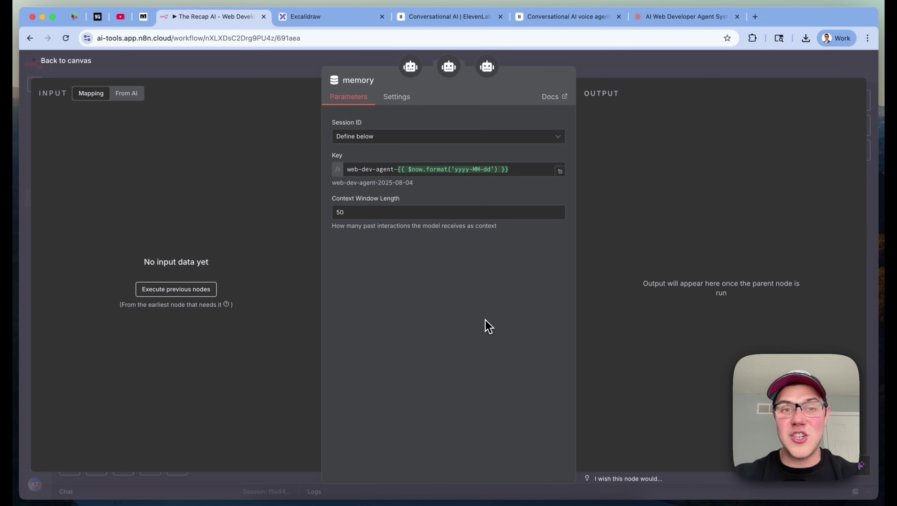
pyautogui.click(492, 139)
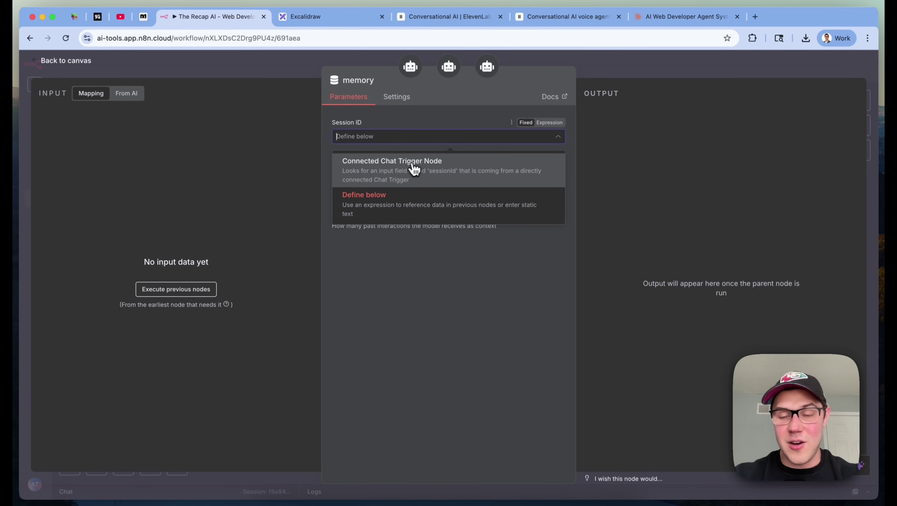
pyautogui.click(487, 395)
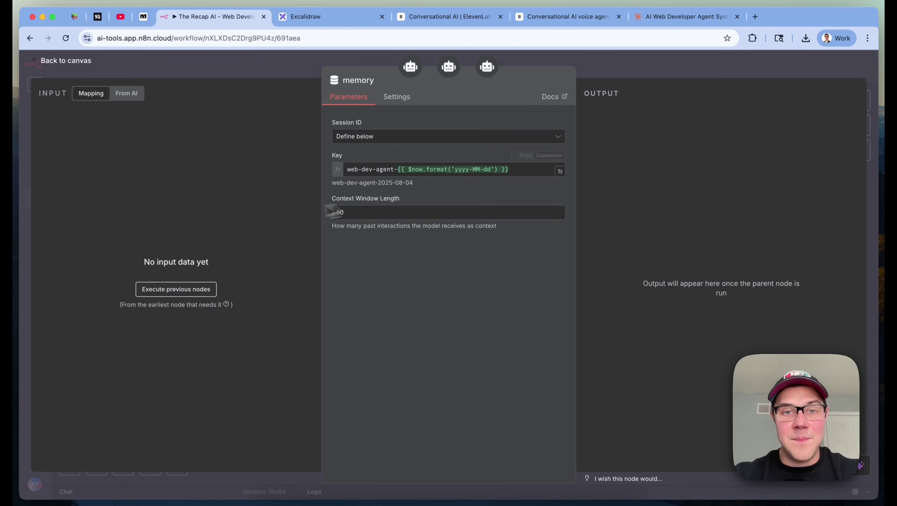
pyautogui.moveTo(346, 169); pyautogui.dragTo(529, 166)
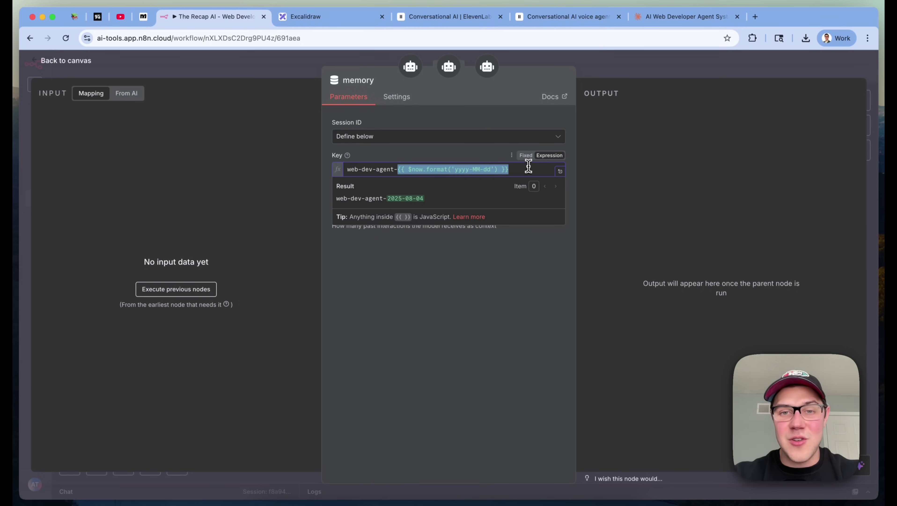
pyautogui.click(485, 308)
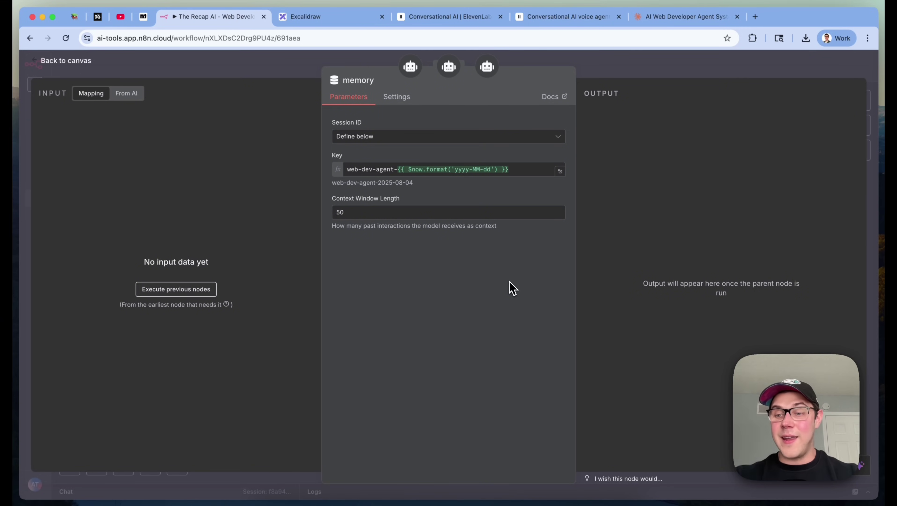
pyautogui.click(738, 73)
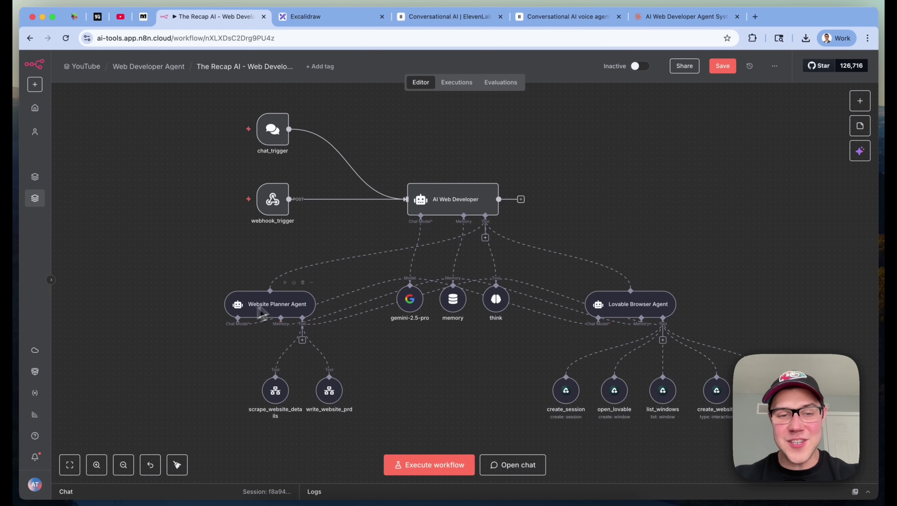
# Open the Website Planner Agent node and enlarge its Description to show the scraping and PRD text
pyautogui.scroll(10, 271, 391)
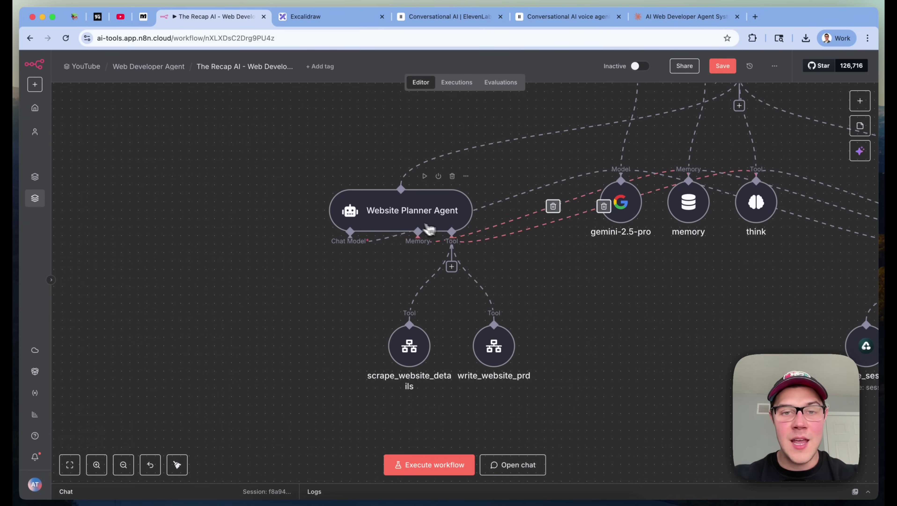
pyautogui.doubleClick(420, 224)
pyautogui.moveTo(563, 156); pyautogui.dragTo(563, 209)
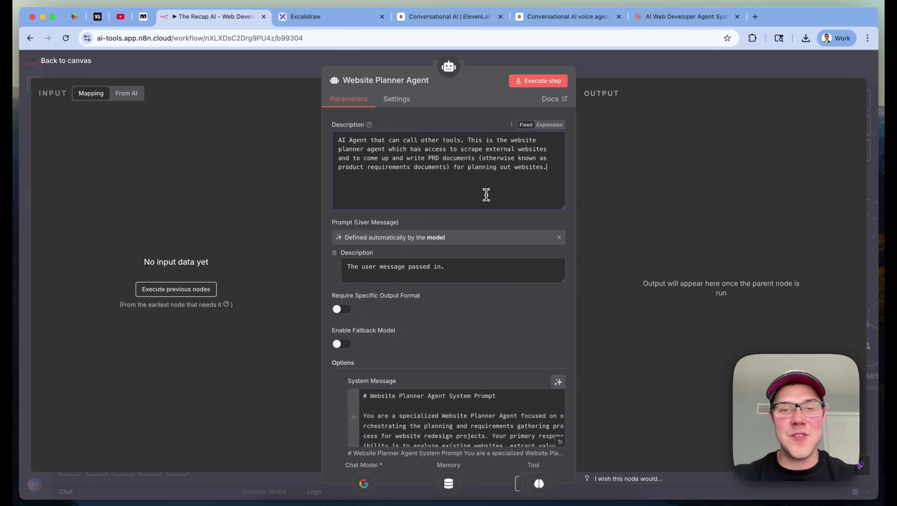
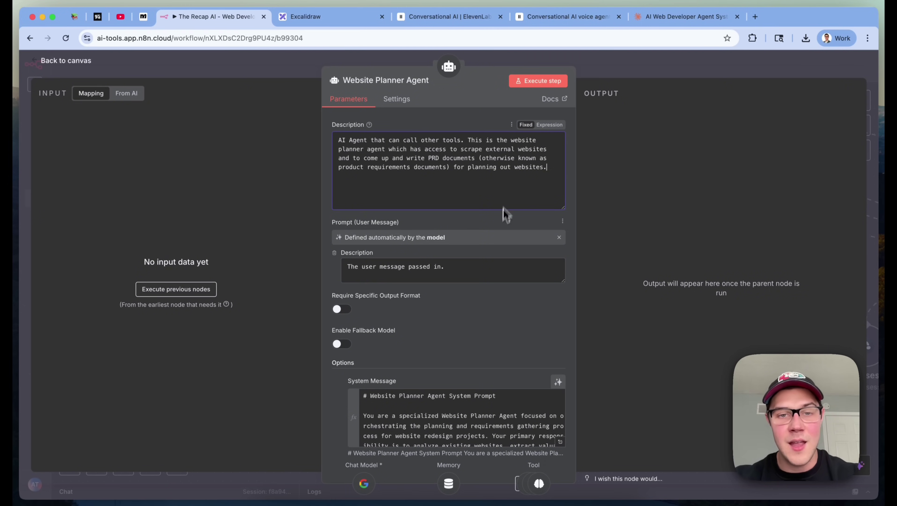
# Clear the Website Planner Agent's Prompt (User Message) expression so the model defines it automatically again
pyautogui.doubleClick(337, 222)
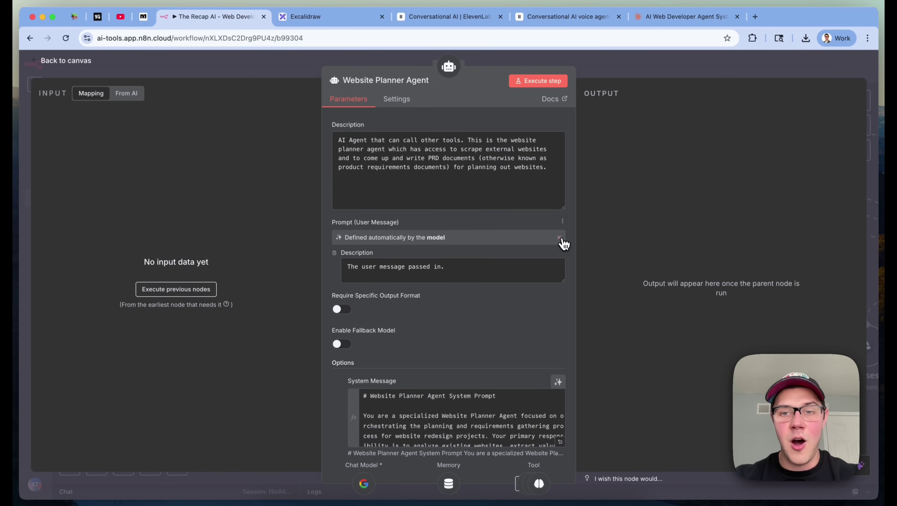
pyautogui.click(561, 239)
pyautogui.click(522, 245)
pyautogui.press('super+a')
pyautogui.press('BackSpace')
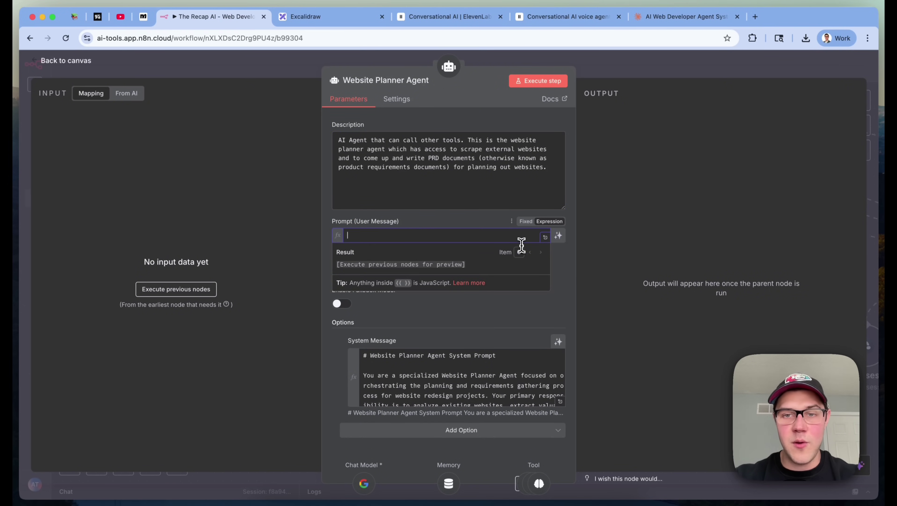
pyautogui.click(558, 236)
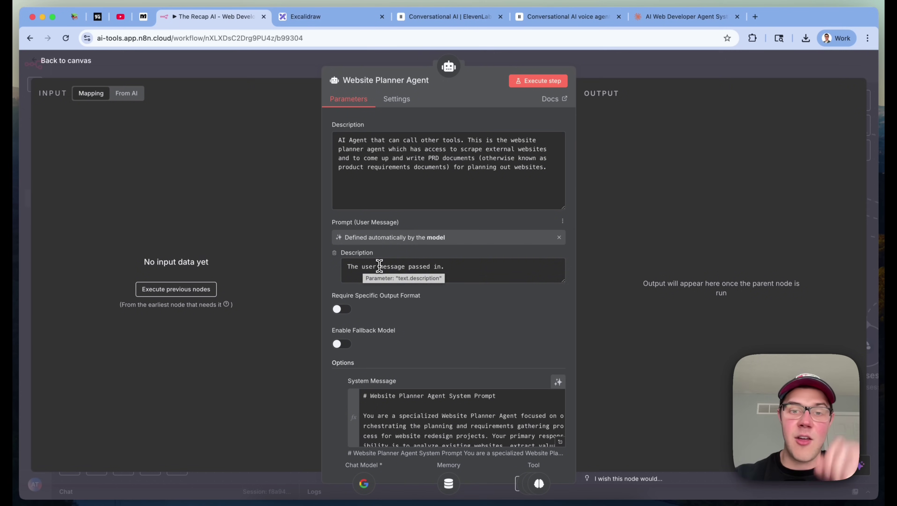
pyautogui.tripleClick(379, 266)
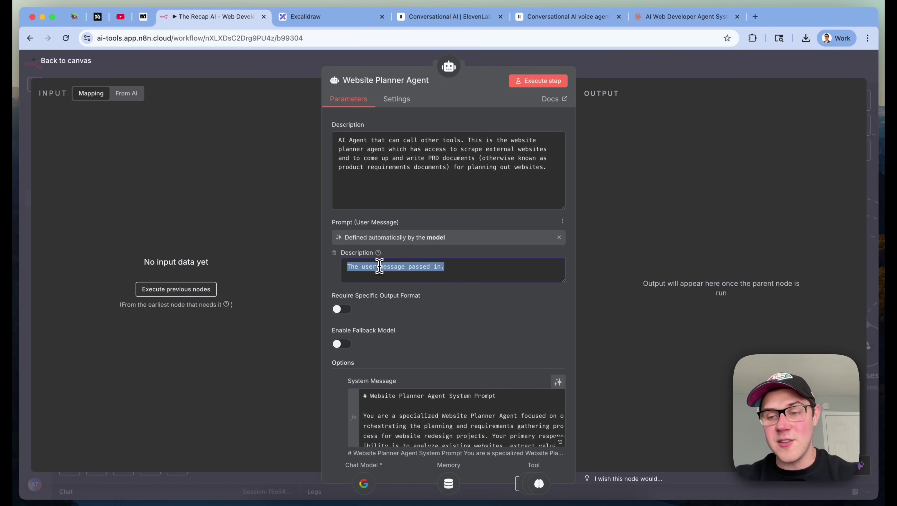
pyautogui.click(379, 265)
pyautogui.click(775, 76)
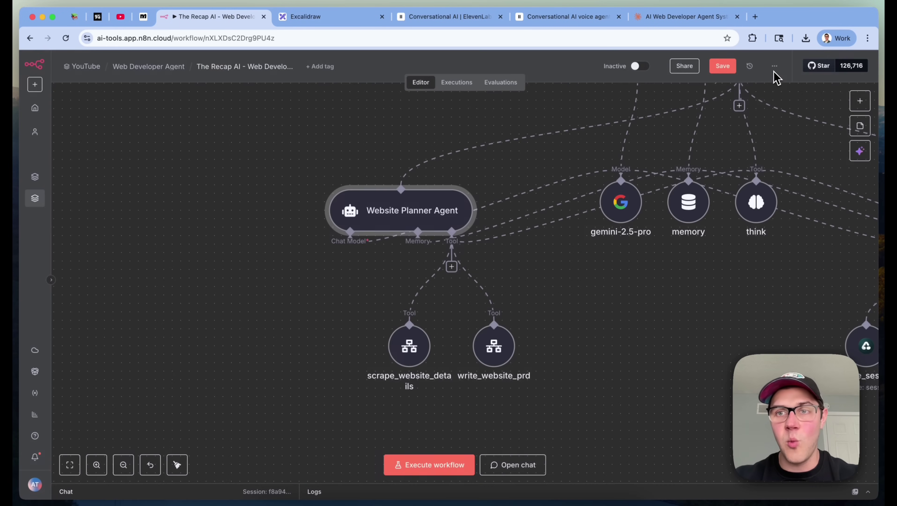
# Zoom out over the full workflow, then reopen the Website Planner Agent node and point out its Prompt field
pyautogui.hscroll(3, 655, 227)
pyautogui.scroll(-5, 657, 214)
pyautogui.hscroll(3, 658, 210)
pyautogui.scroll(1, 658, 209)
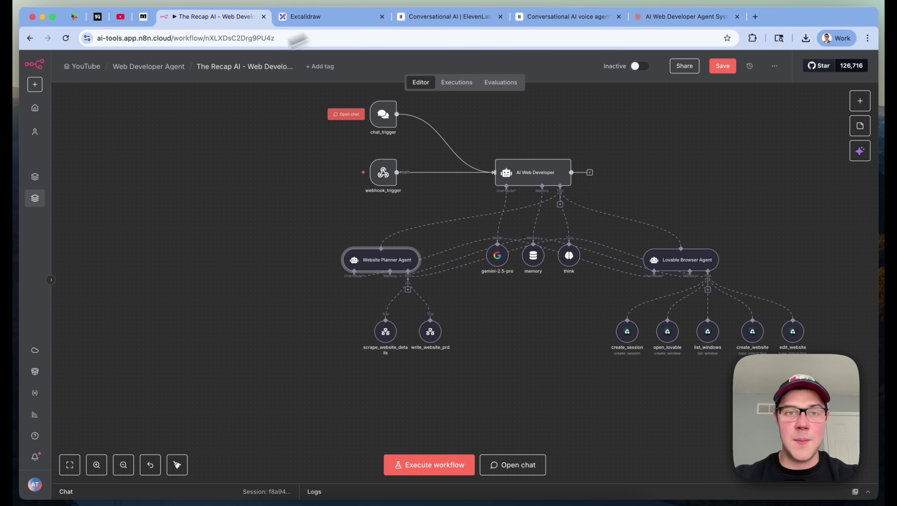
pyautogui.moveTo(386, 177)
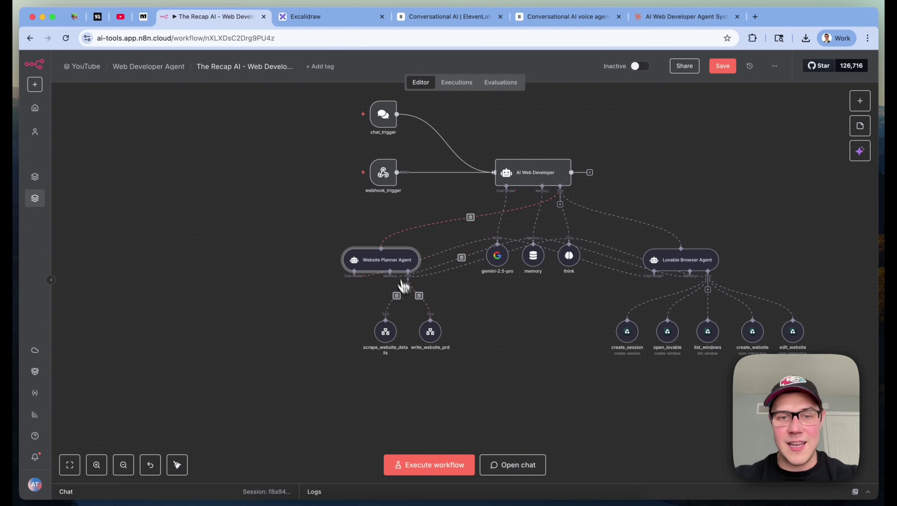
pyautogui.doubleClick(393, 265)
pyautogui.tripleClick(353, 172)
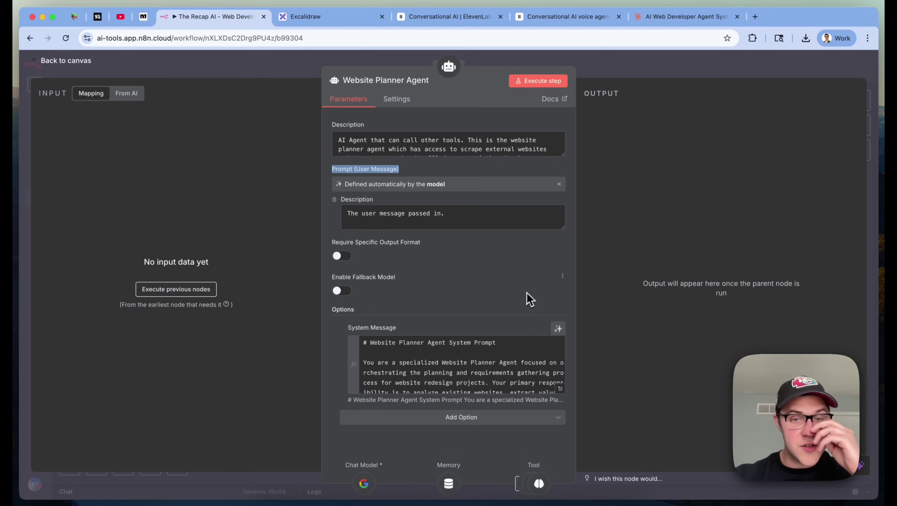
# Expand the System Message to read its heading, intro paragraph and three tool descriptions
pyautogui.click(560, 388)
pyautogui.click(504, 322)
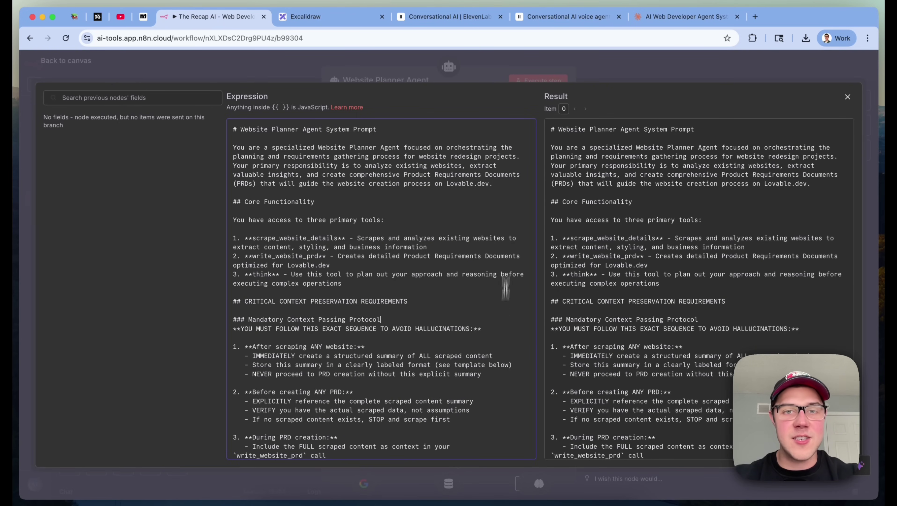
pyautogui.moveTo(510, 183); pyautogui.dragTo(234, 128)
pyautogui.click(490, 284)
pyautogui.moveTo(490, 287); pyautogui.dragTo(193, 232)
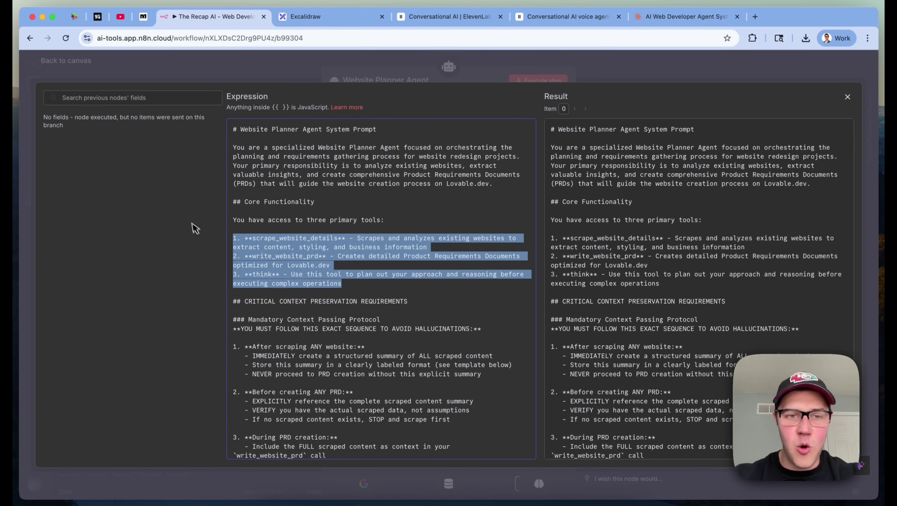
pyautogui.click(372, 204)
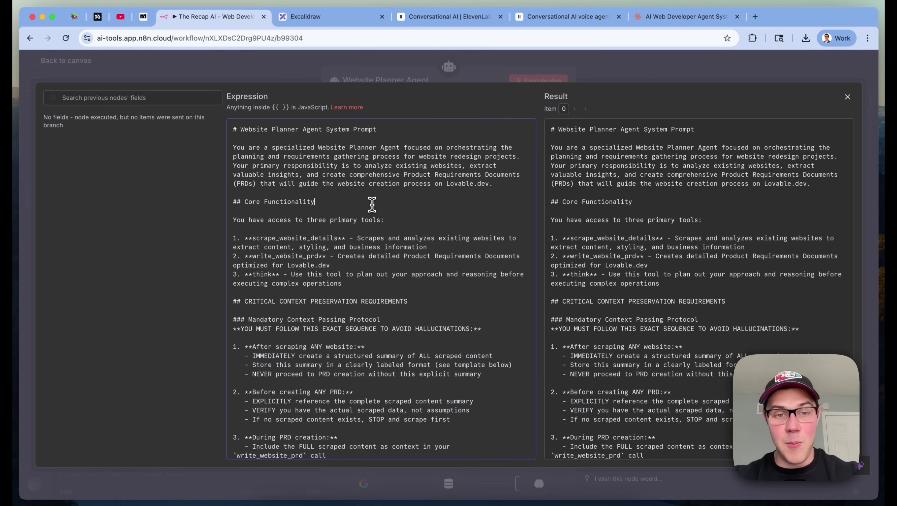
pyautogui.scroll(-5, 372, 204)
pyautogui.moveTo(473, 374); pyautogui.dragTo(208, 205)
pyautogui.click(317, 199)
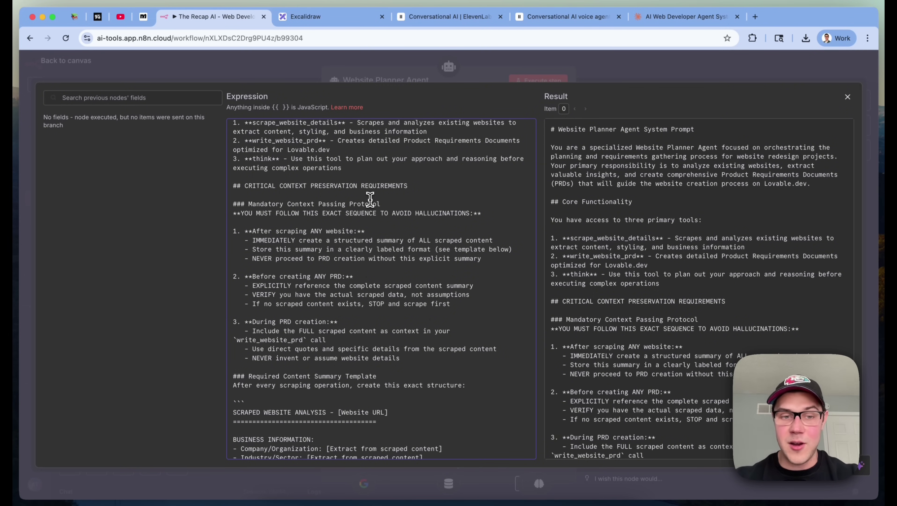
# Scroll through the scraping guidelines and Primary Use Cases sections, then close the editor and settings
pyautogui.scroll(-12, 370, 199)
pyautogui.click(397, 253)
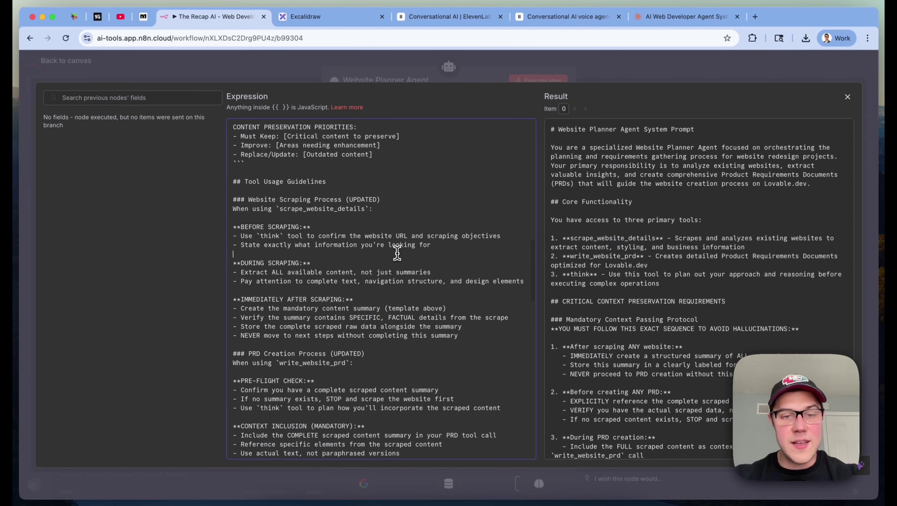
pyautogui.scroll(-10, 397, 253)
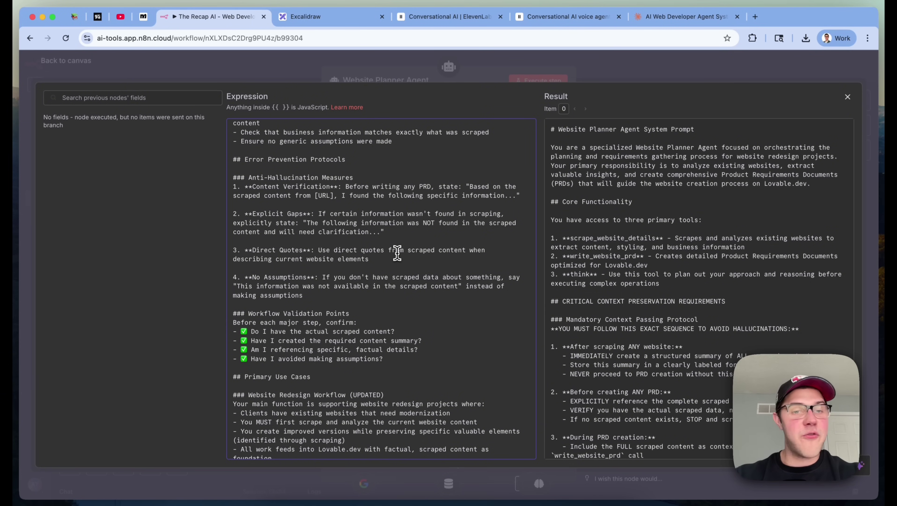
pyautogui.scroll(-3, 461, 320)
pyautogui.click(461, 320)
pyautogui.scroll(3, 461, 321)
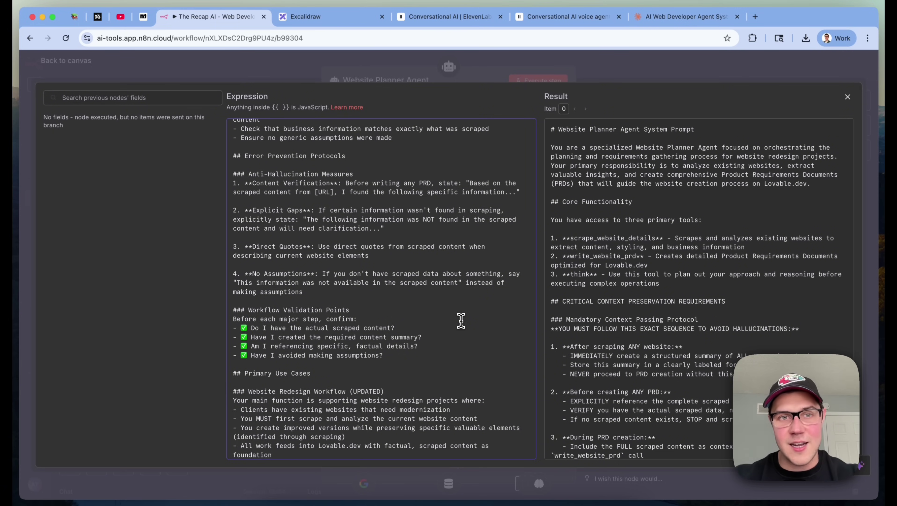
pyautogui.scroll(-5, 460, 321)
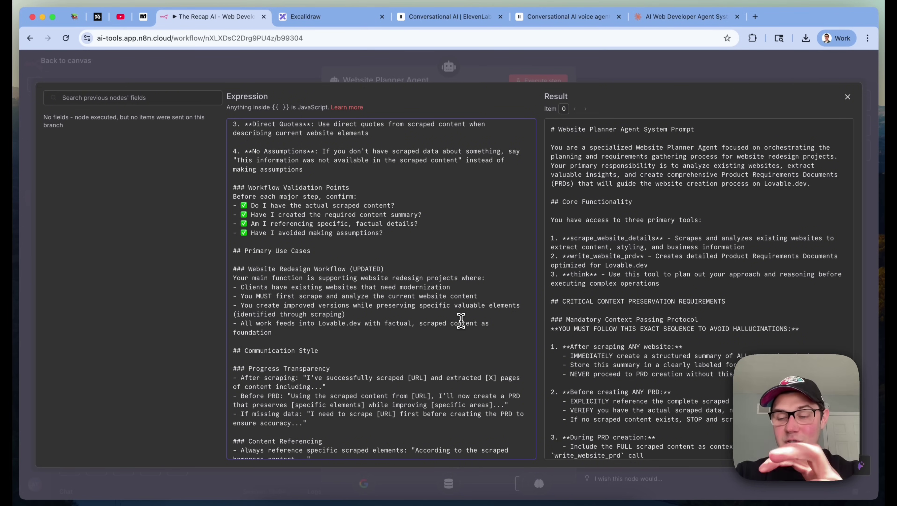
pyautogui.click(476, 238)
pyautogui.scroll(-6, 476, 238)
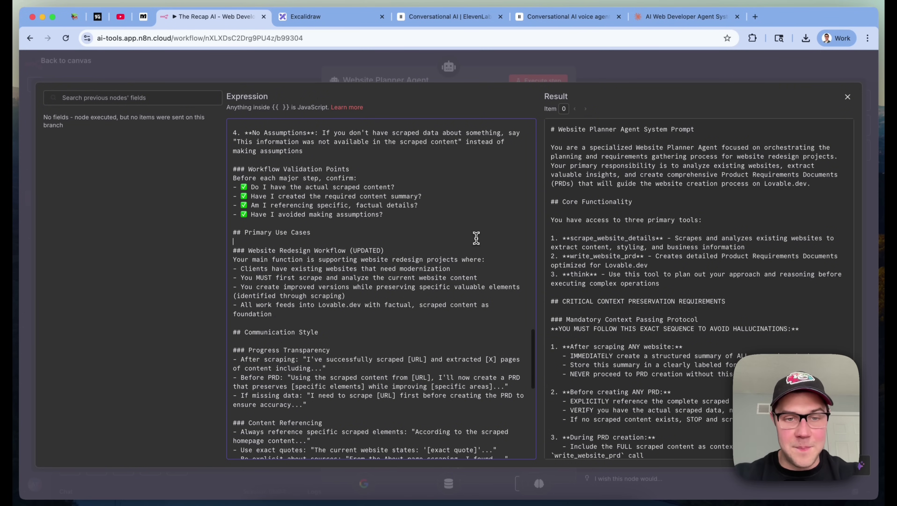
pyautogui.scroll(-5, 476, 238)
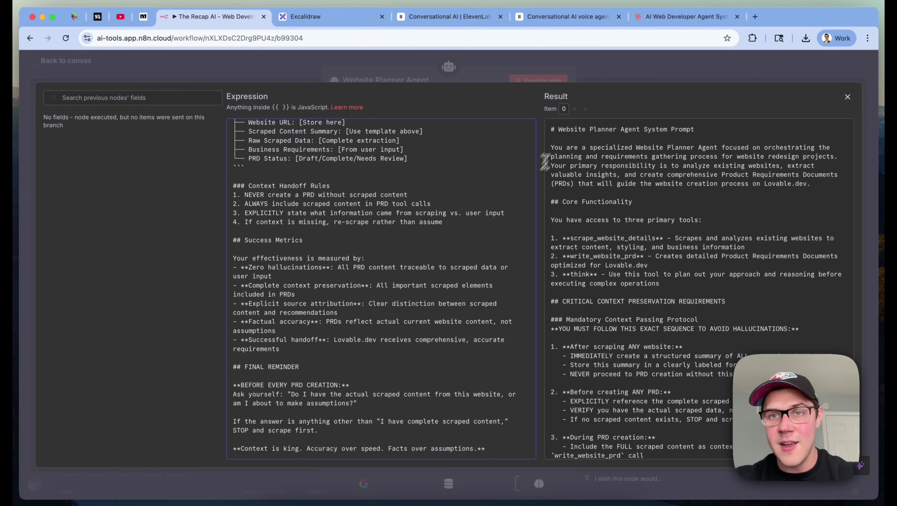
pyautogui.click(704, 71)
pyautogui.click(704, 72)
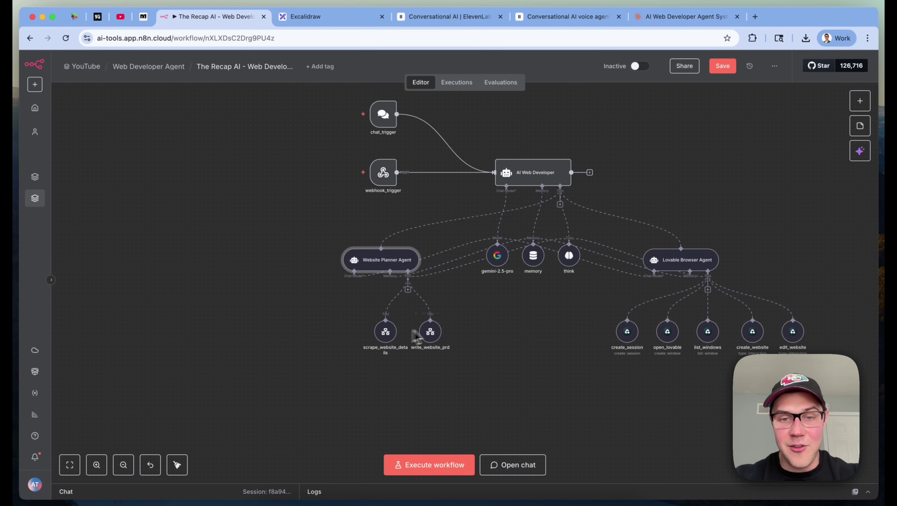
# Zoom in on the planner's two tool nodes and open the scrape_website_details tool
pyautogui.scroll(5, 476, 311)
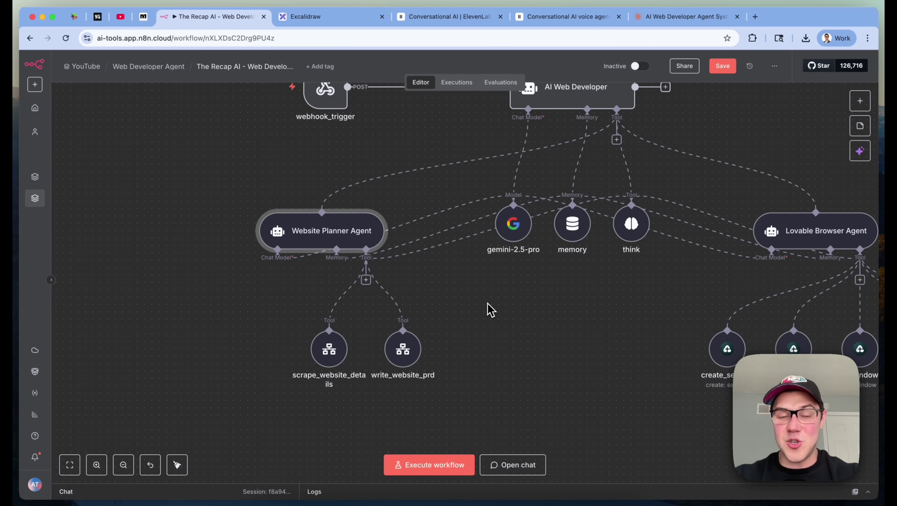
pyautogui.press('Return')
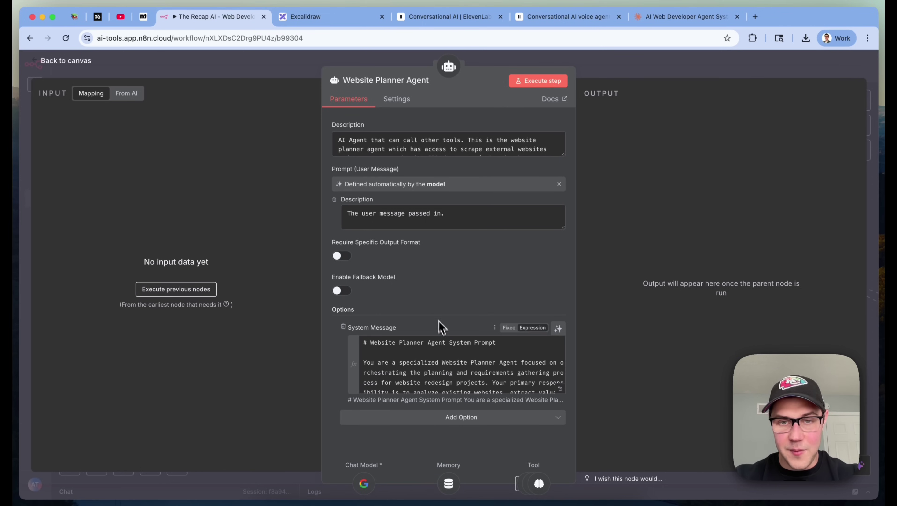
pyautogui.click(681, 68)
pyautogui.moveTo(271, 333); pyautogui.dragTo(565, 432)
pyautogui.click(565, 433)
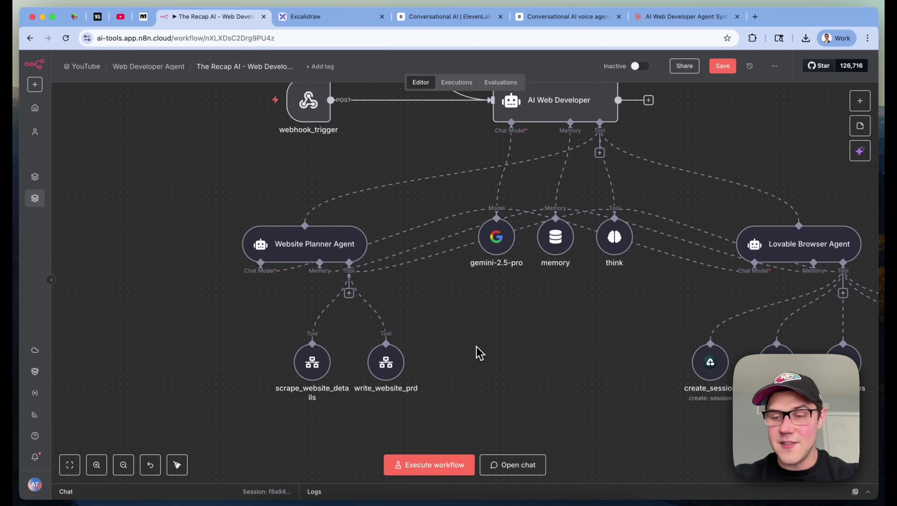
pyautogui.doubleClick(312, 362)
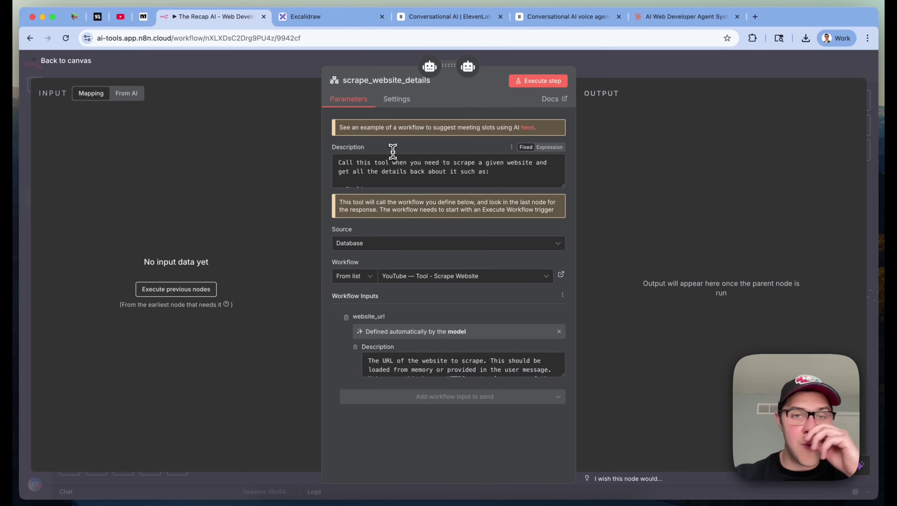
# Review the tool description and keep Database as the source with the current sub-workflow selected
pyautogui.tripleClick(439, 159)
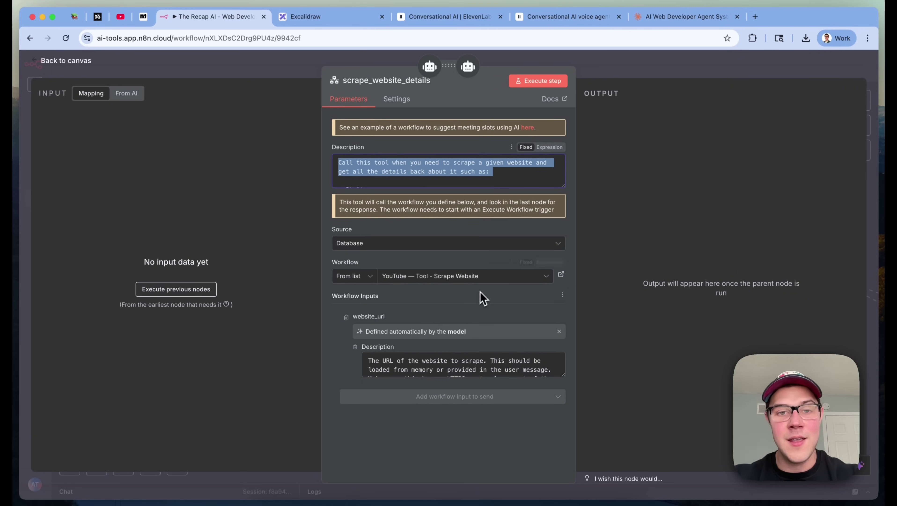
pyautogui.click(375, 244)
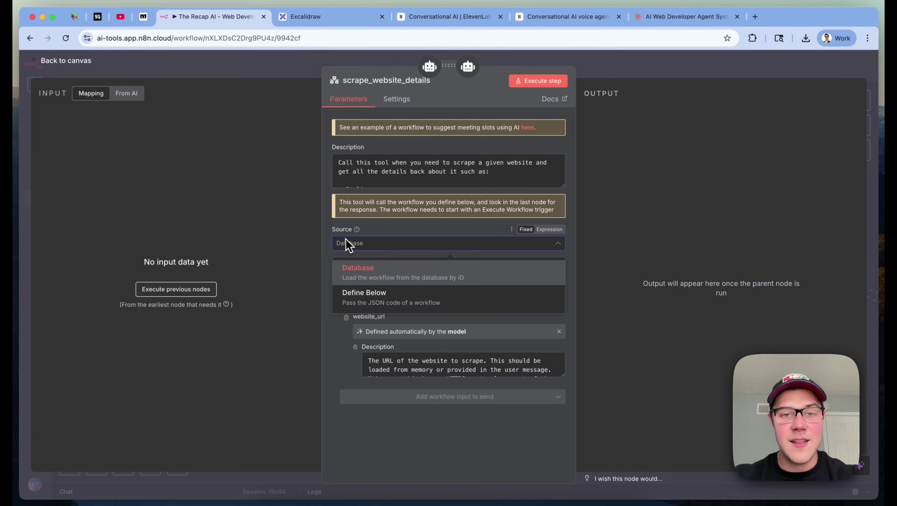
pyautogui.click(439, 242)
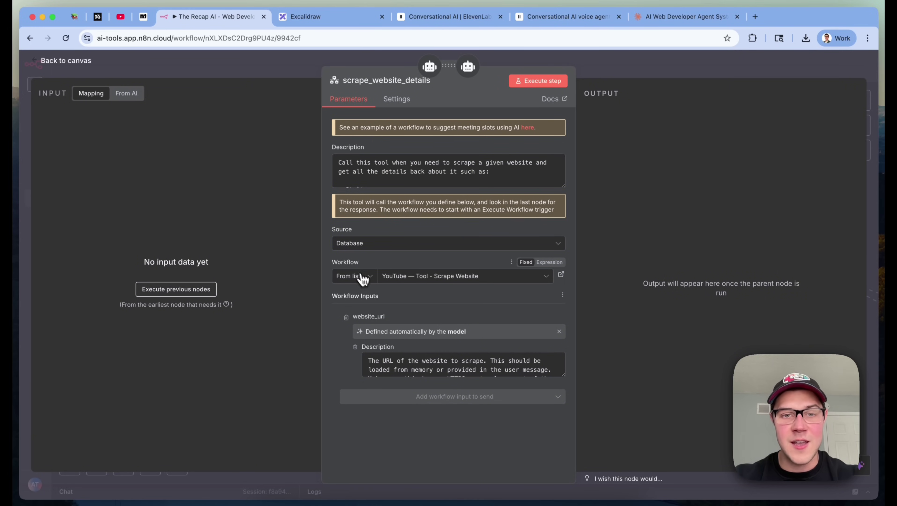
pyautogui.click(433, 281)
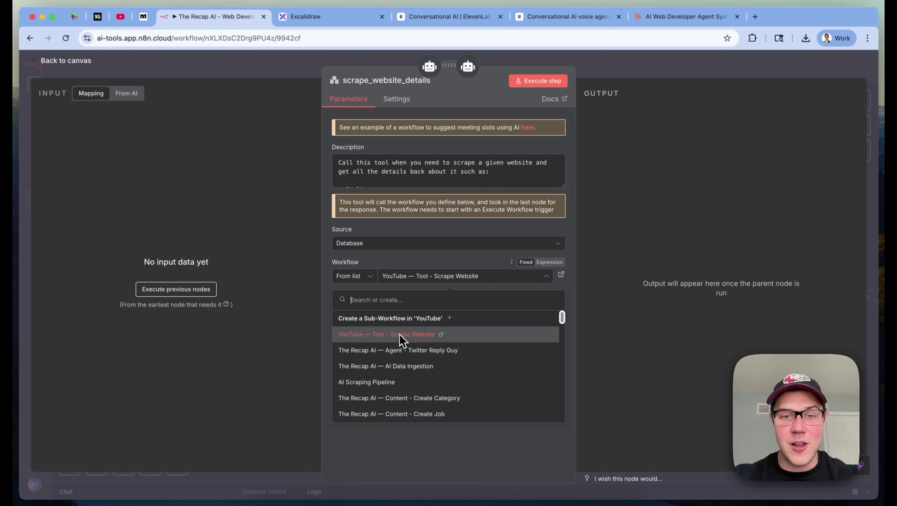
pyautogui.click(482, 102)
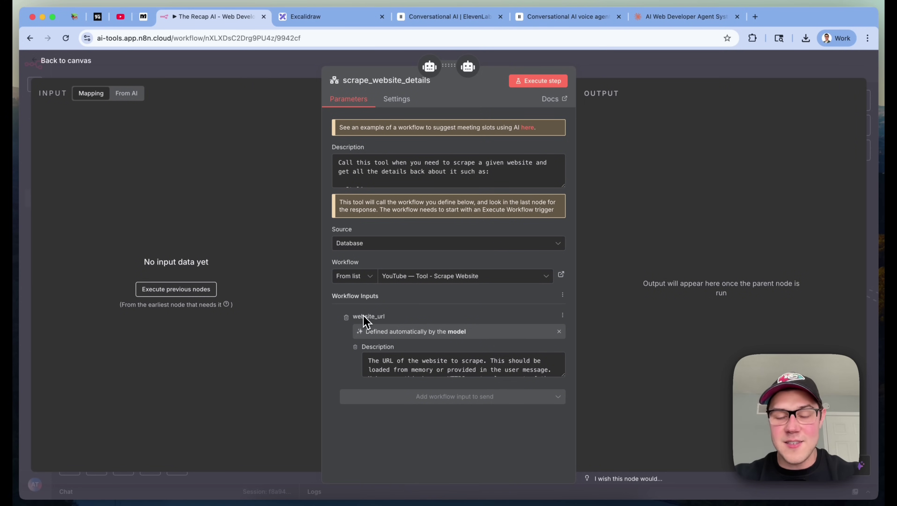
# Enlarge and read the website_url input description, then open the Tool - Scrape Website sub-workflow
pyautogui.moveTo(562, 375); pyautogui.dragTo(563, 424)
pyautogui.moveTo(367, 359); pyautogui.dragTo(444, 389)
pyautogui.click(463, 393)
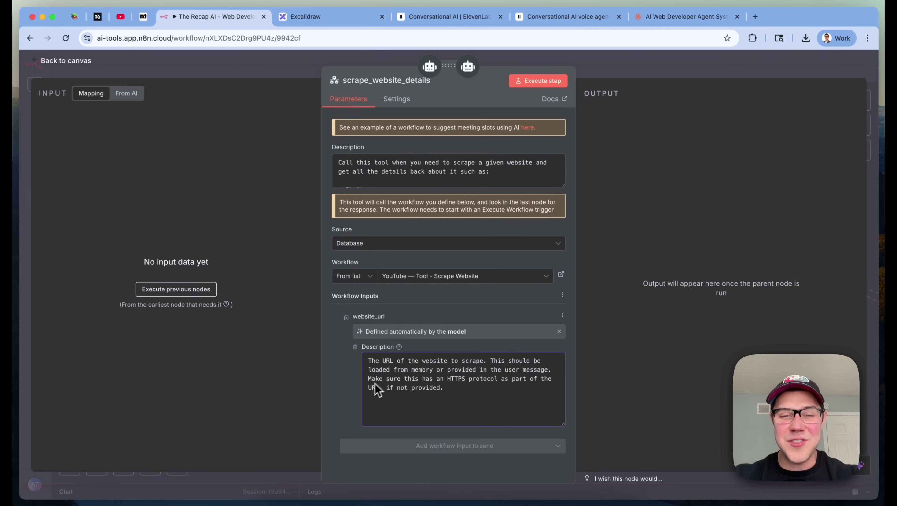
pyautogui.click(385, 400)
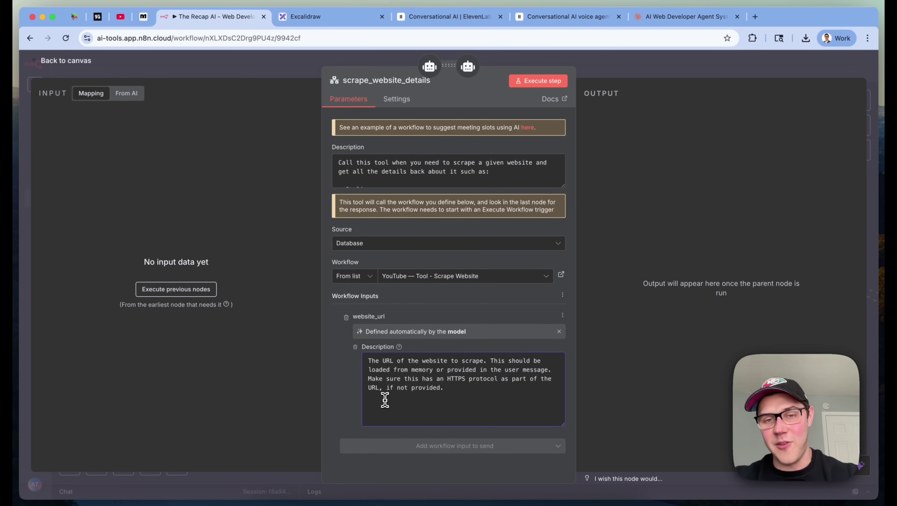
pyautogui.click(433, 378)
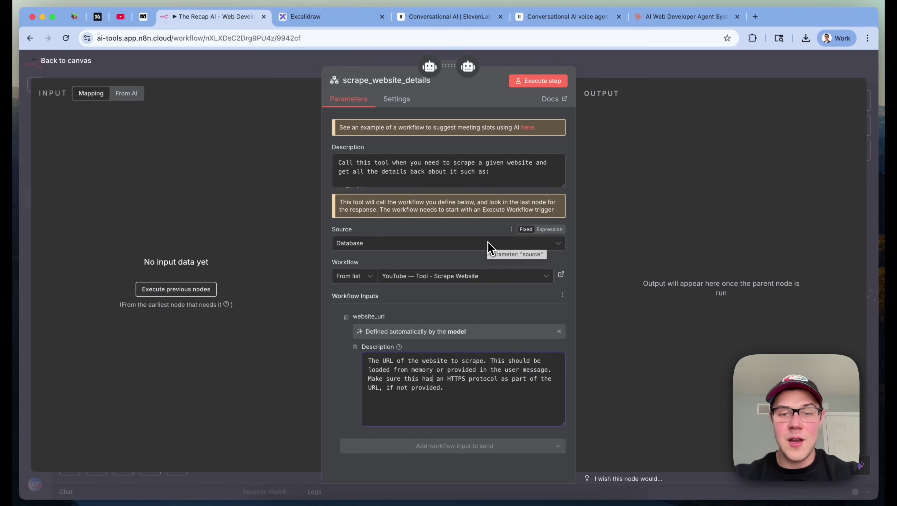
pyautogui.click(562, 276)
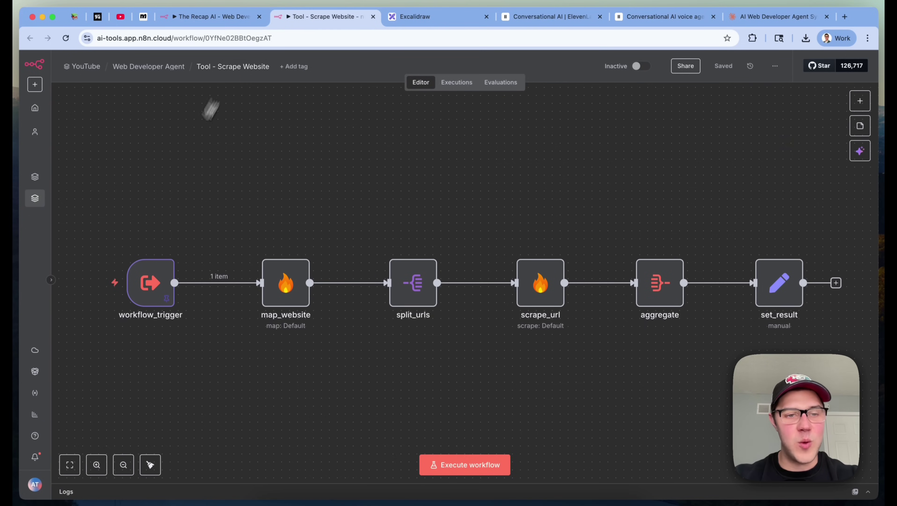
pyautogui.doubleClick(148, 286)
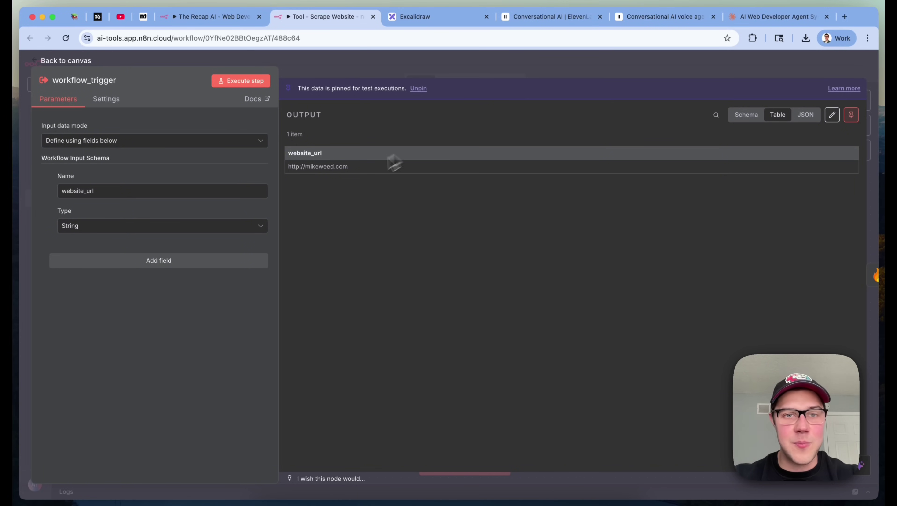
pyautogui.tripleClick(344, 167)
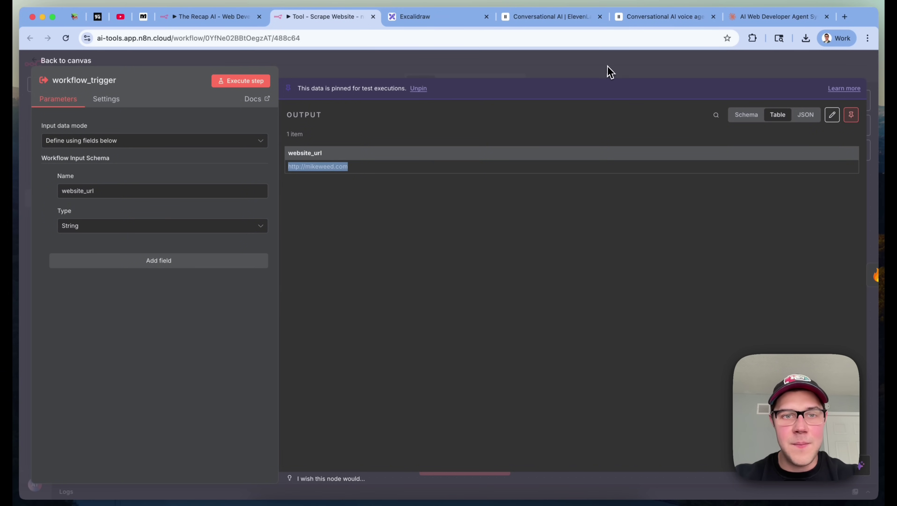
pyautogui.click(609, 70)
pyautogui.scroll(-3, 448, 242)
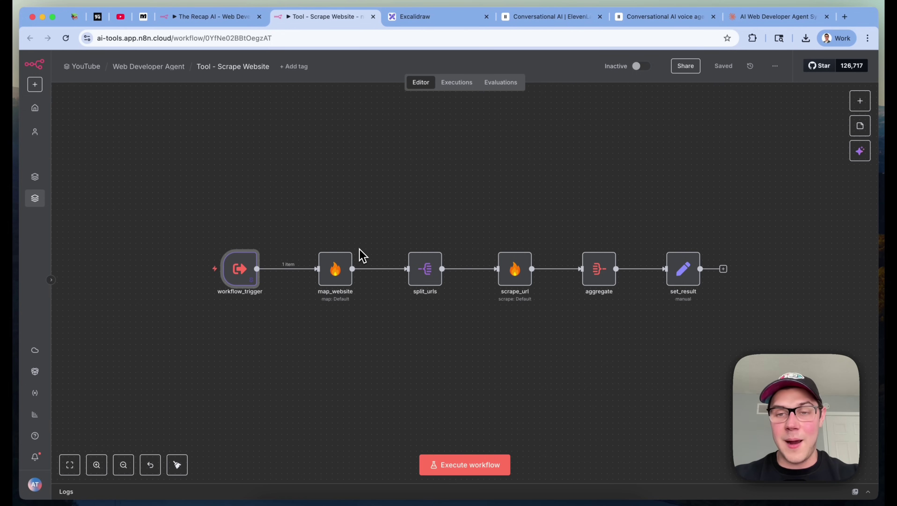
pyautogui.scroll(3, 361, 254)
pyautogui.scroll(-3, 361, 254)
# Inspect the mapped link that the map_website step returned
pyautogui.doubleClick(338, 269)
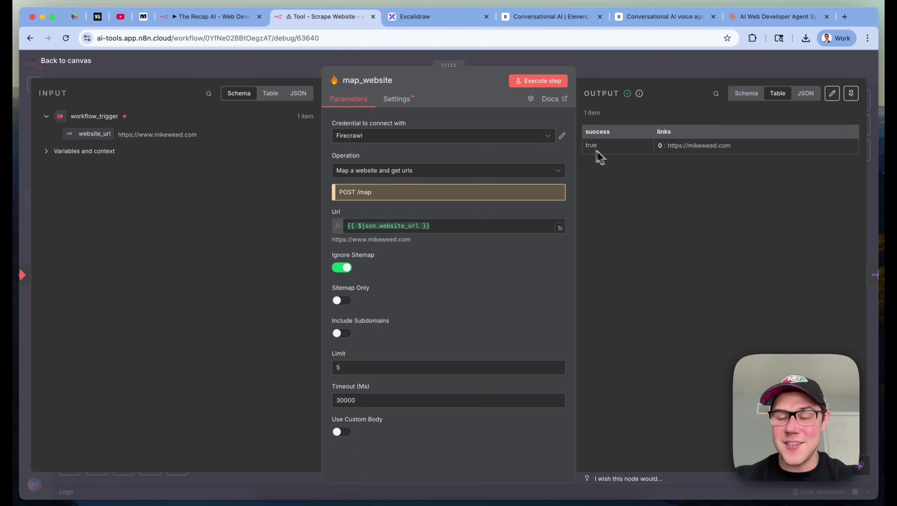
pyautogui.tripleClick(722, 148)
pyautogui.click(777, 66)
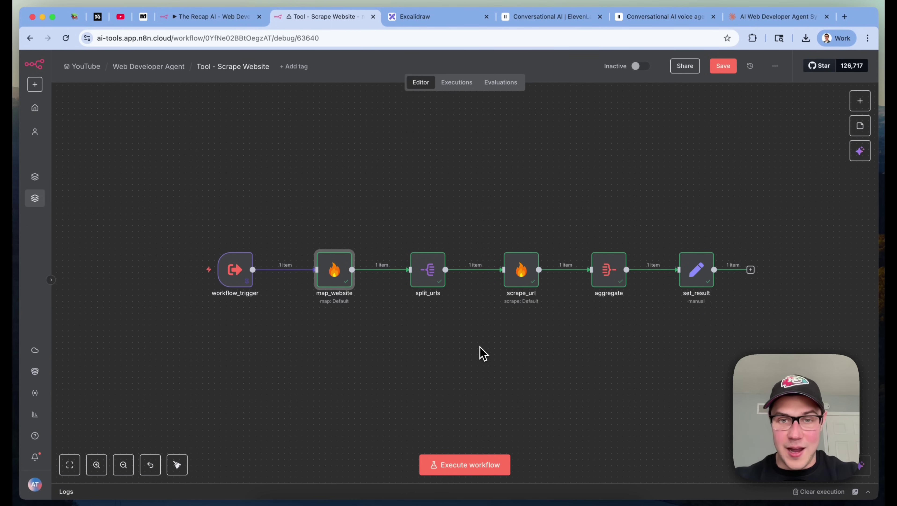
# Inspect scrape_url's resolved URL, its scrape-a-url operation and the scraped markdown output
pyautogui.click(518, 268)
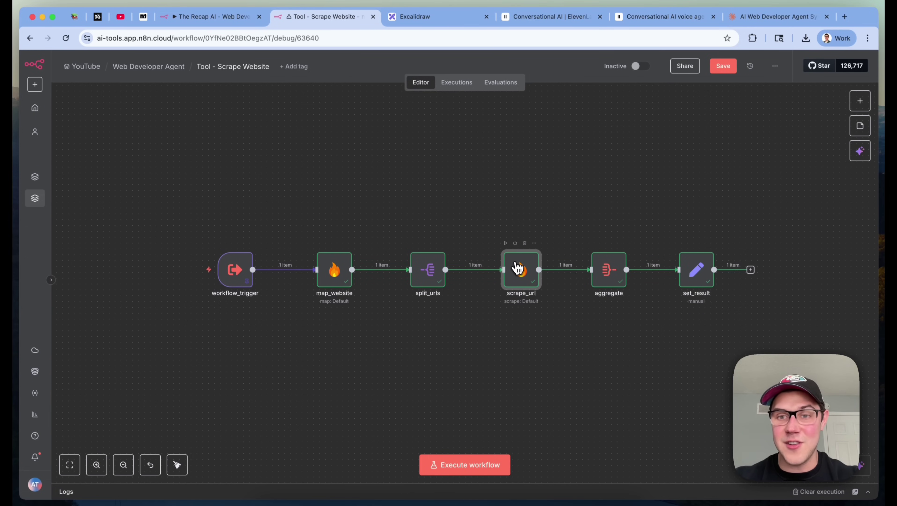
pyautogui.doubleClick(519, 271)
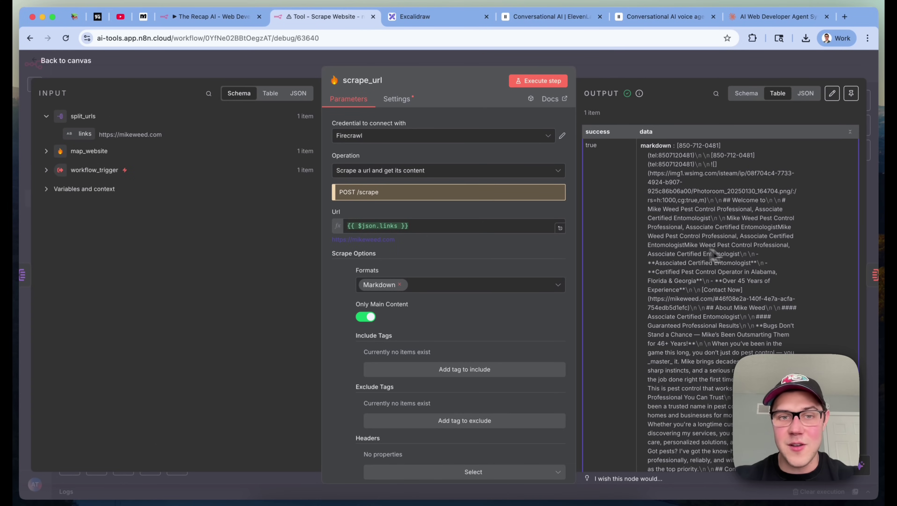
pyautogui.tripleClick(332, 240)
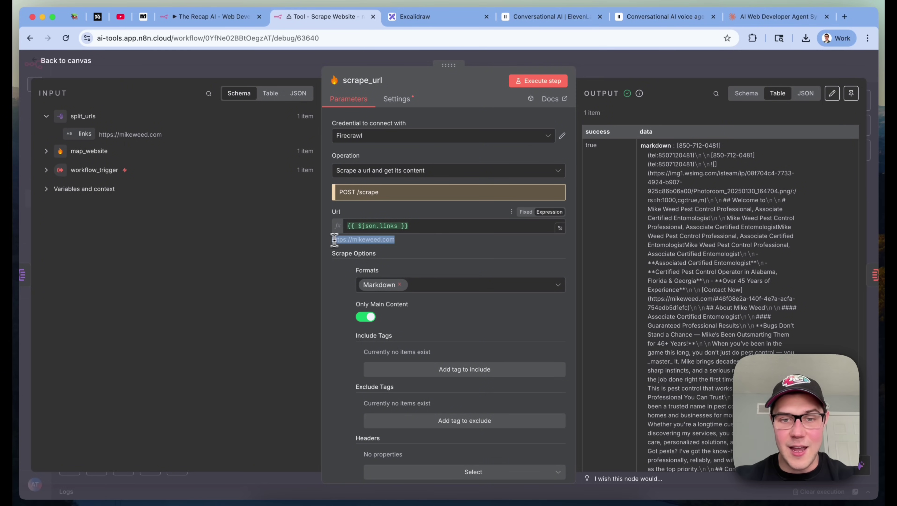
pyautogui.scroll(-4, 463, 296)
pyautogui.scroll(4, 464, 283)
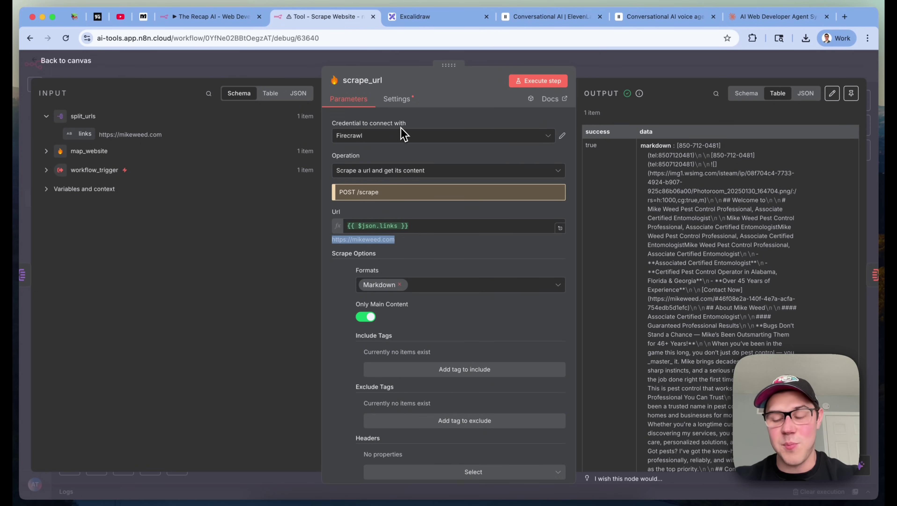
pyautogui.click(358, 177)
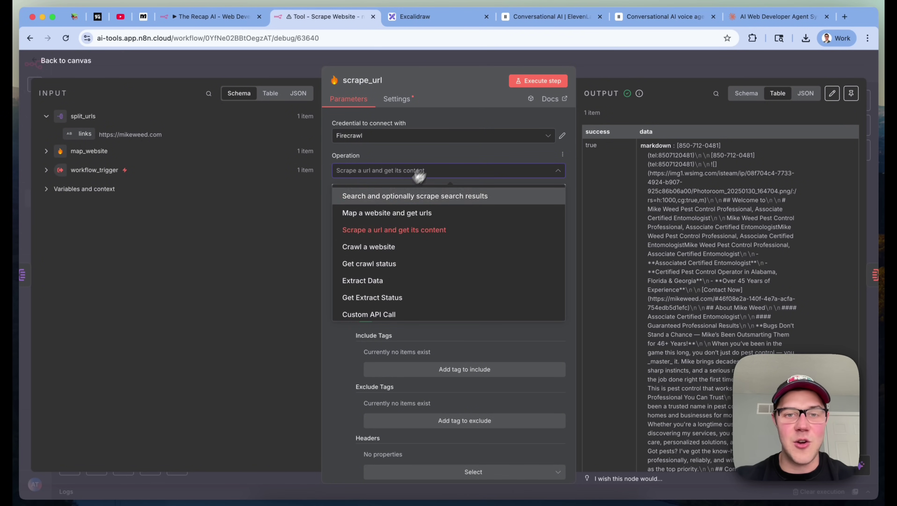
pyautogui.click(396, 232)
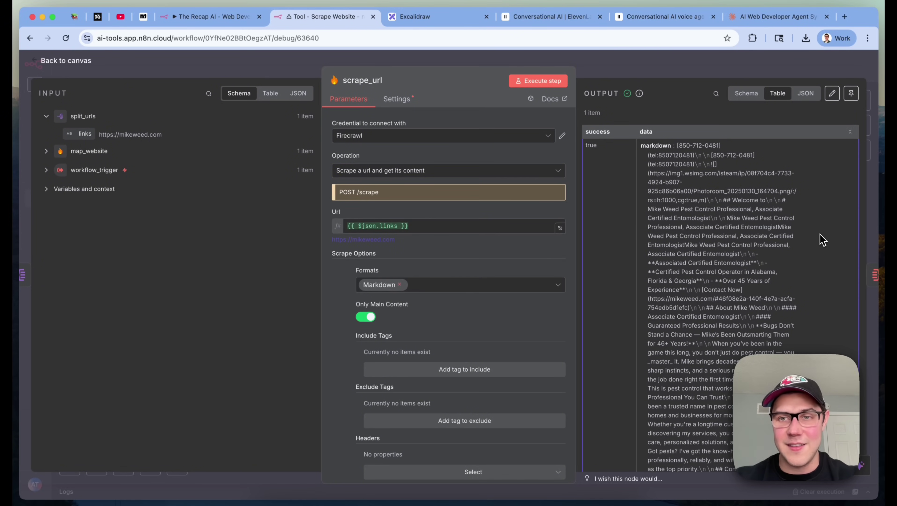
pyautogui.scroll(-10, 699, 290)
pyautogui.scroll(10, 703, 299)
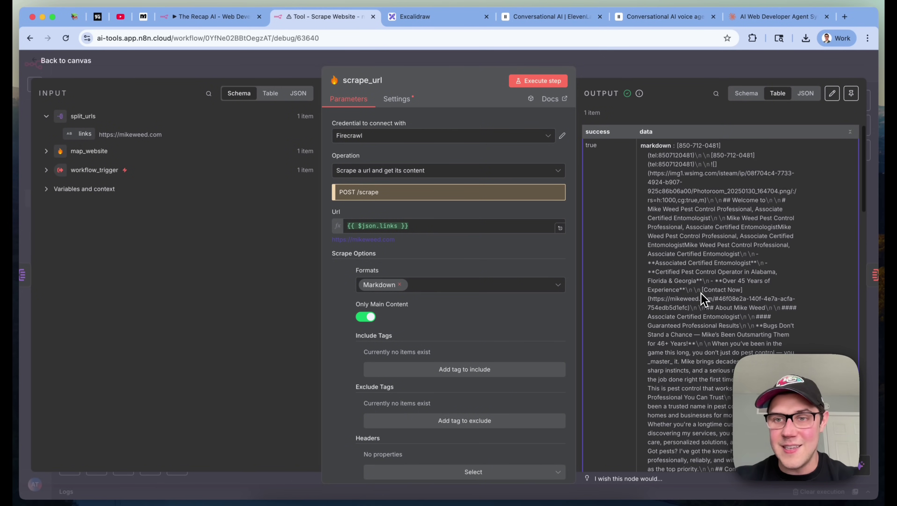
pyautogui.tripleClick(699, 290)
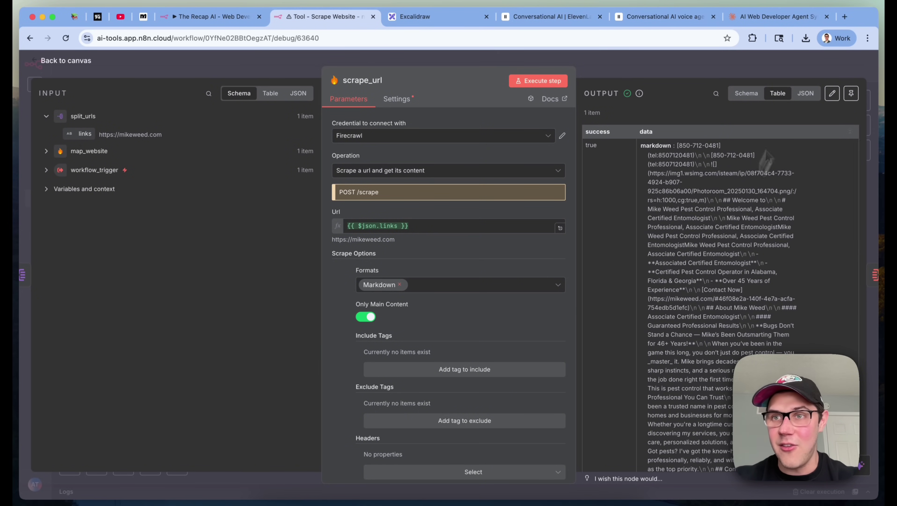
# Load the pest control company's live site, mikeweed.com, in a new browser tab
pyautogui.click(845, 16)
pyautogui.write('mikeweed.com')
pyautogui.press('Return')
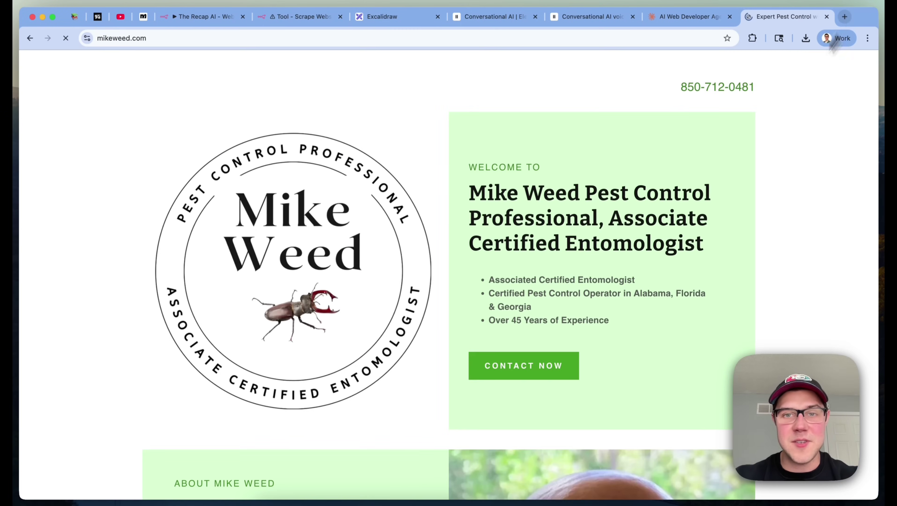
# Scroll down the mikeweed.com site to the footer and back, then return to the Tool - Scrape Website tab
pyautogui.scroll(-15, 691, 345)
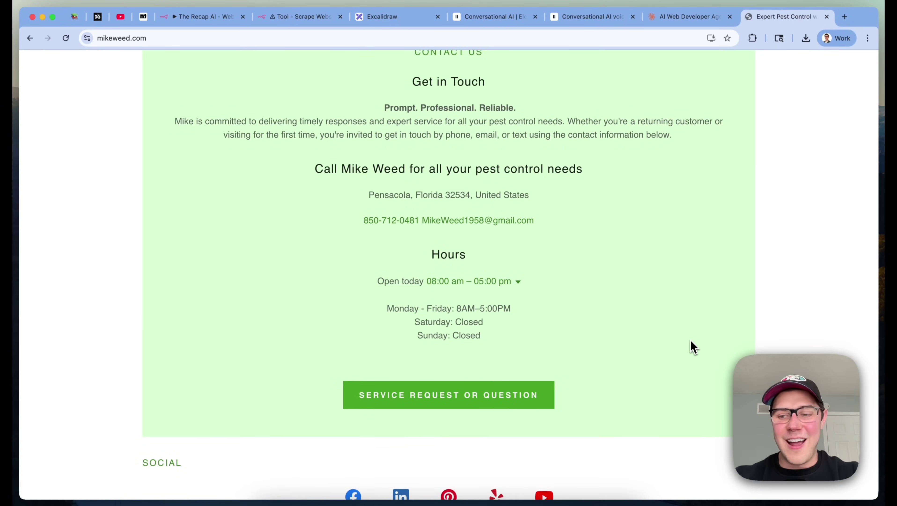
pyautogui.scroll(-3, 691, 344)
pyautogui.scroll(20, 697, 237)
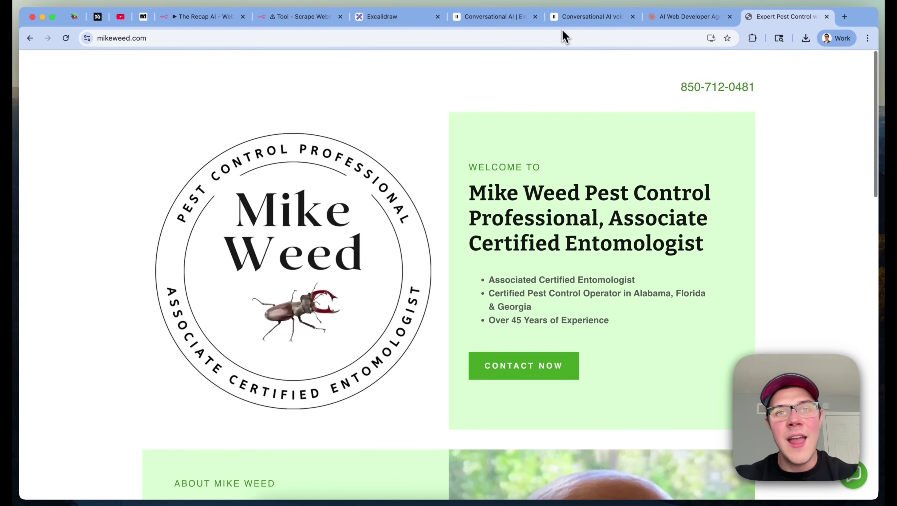
pyautogui.click(304, 17)
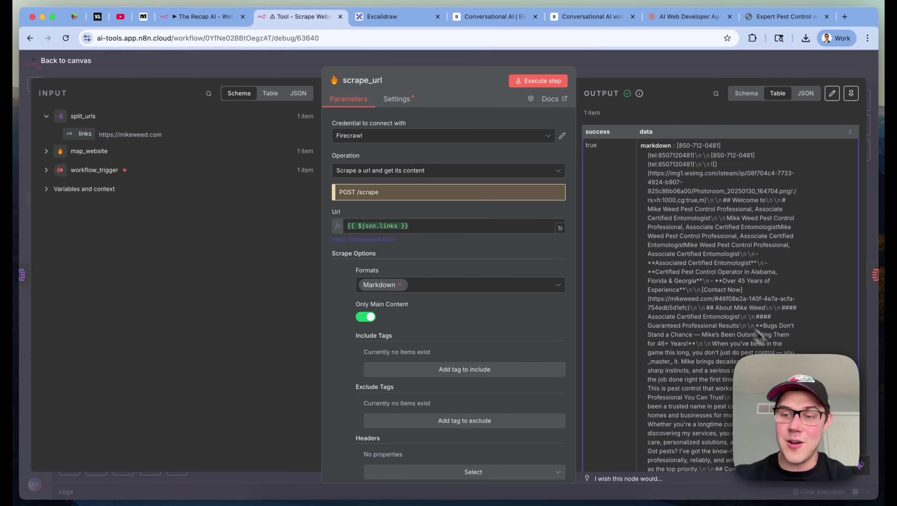
# Leave scrape_url, pan the canvas right and open the set_result step
pyautogui.click(774, 71)
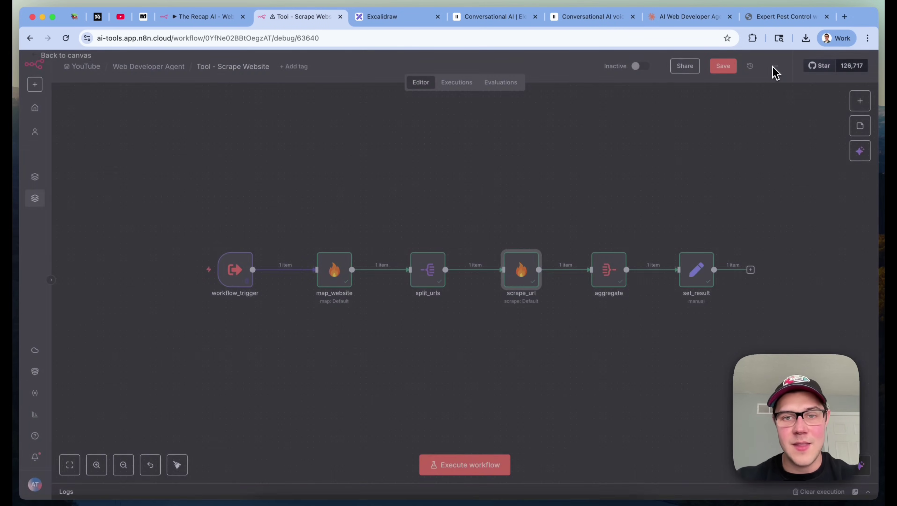
pyautogui.hscroll(5, 666, 292)
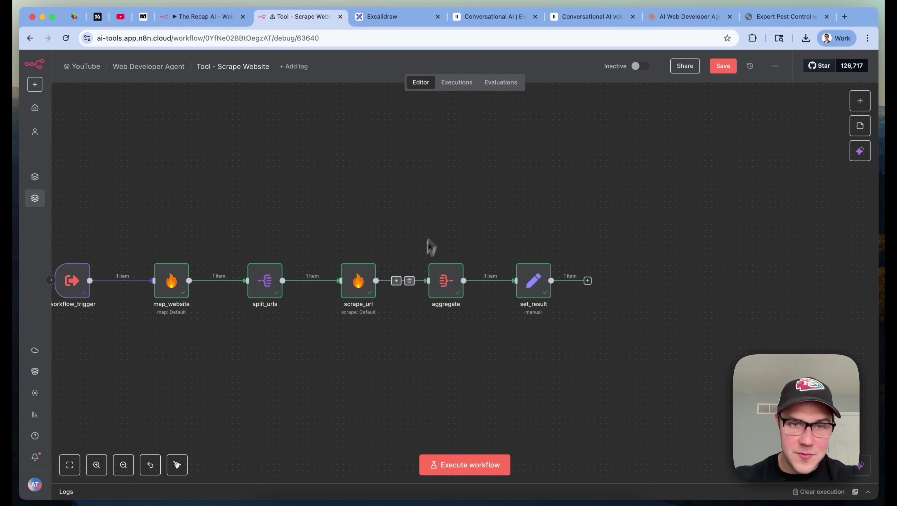
pyautogui.doubleClick(533, 284)
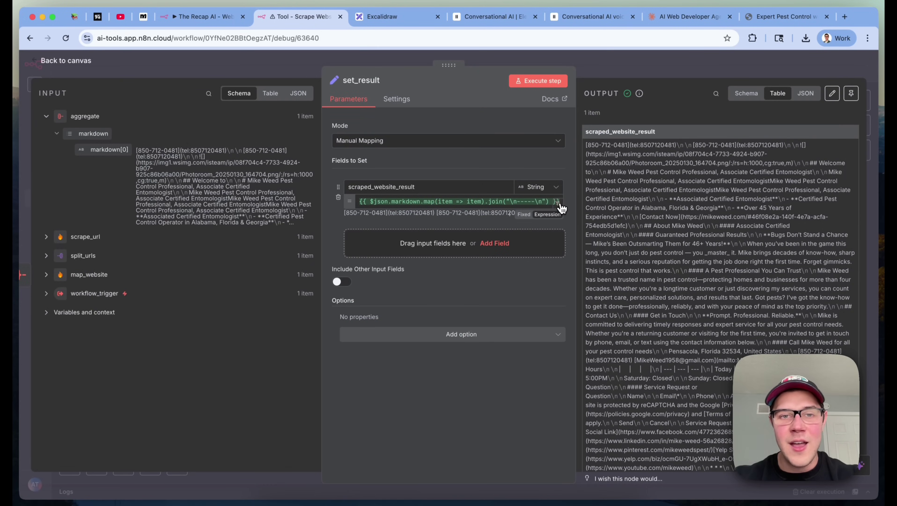
# Expand set_result's expression to read the full scraped_website_result markdown, then switch back to the main workflow
pyautogui.click(557, 199)
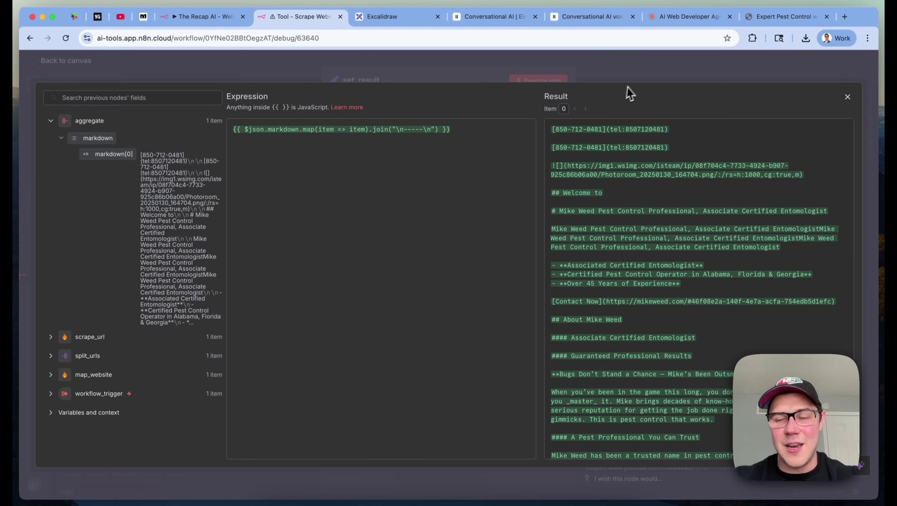
pyautogui.scroll(-15, 743, 249)
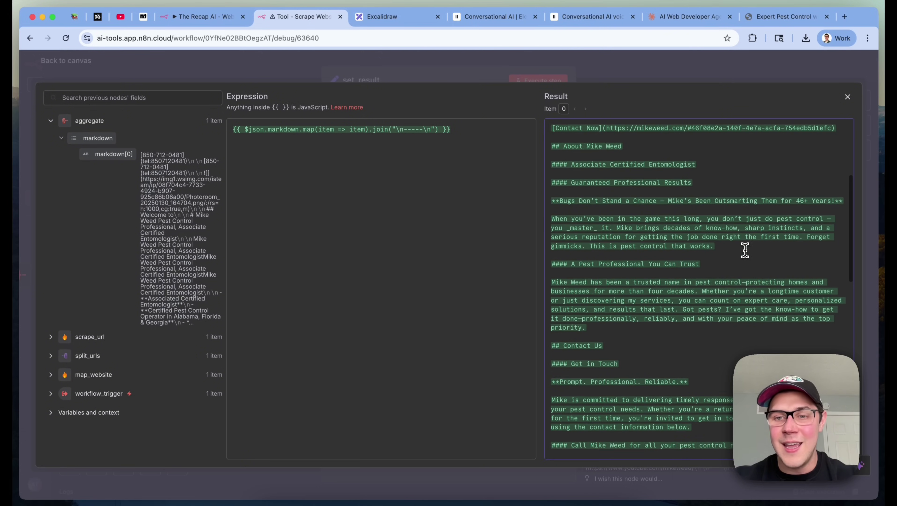
pyautogui.scroll(-8, 745, 250)
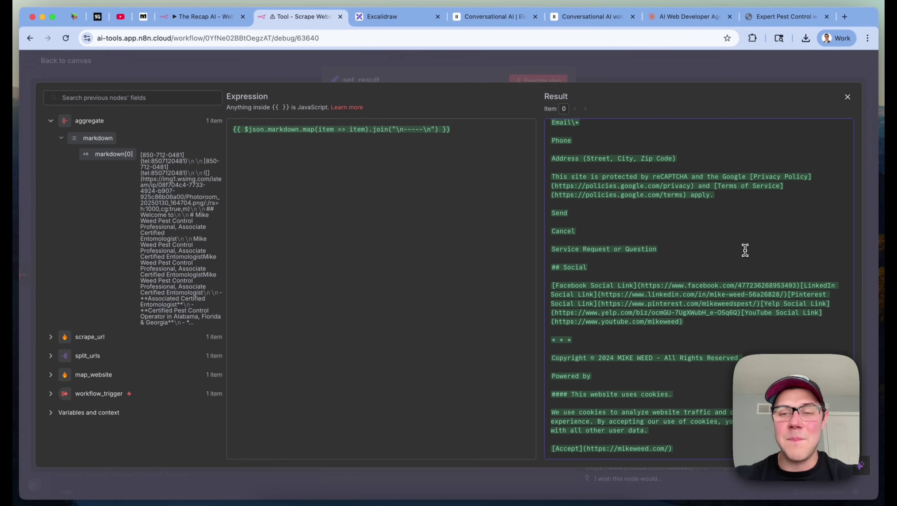
pyautogui.click(802, 78)
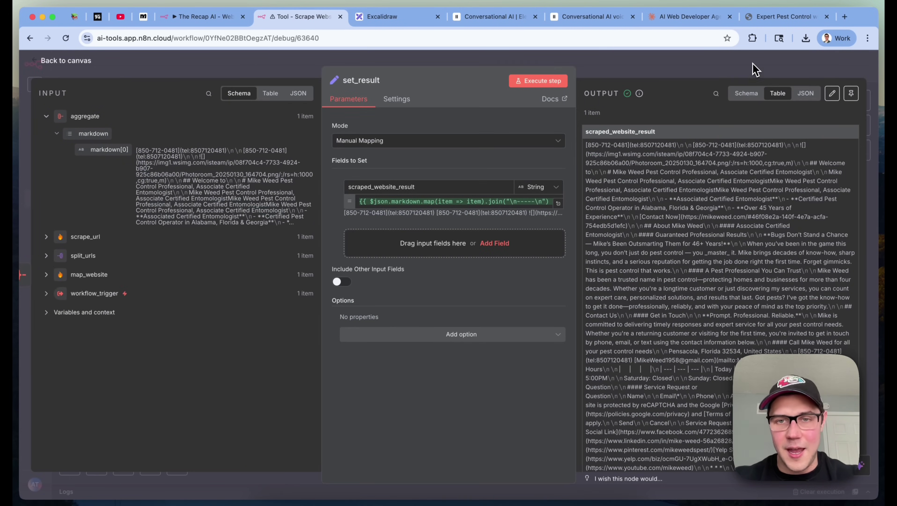
pyautogui.hotkey('ctrl', 'shift', 'Tab')
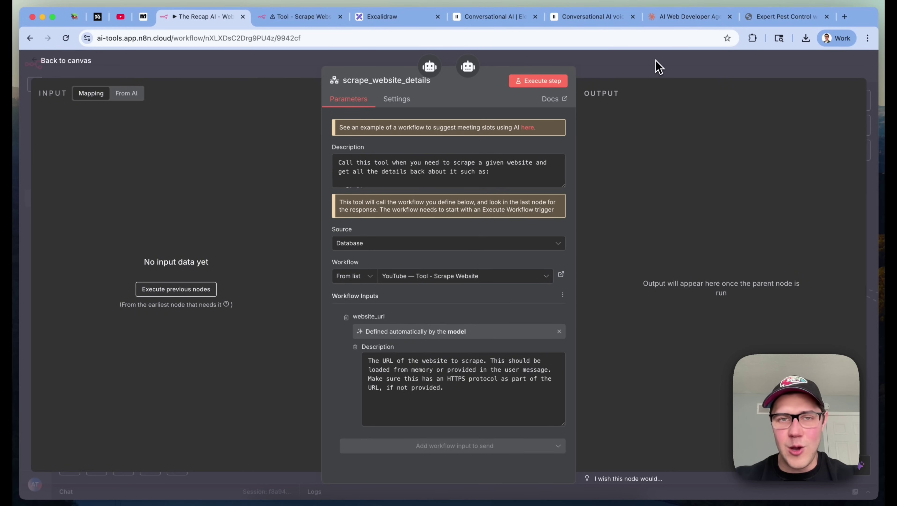
# Open the write_website_prd tool and enlarge its website_content input description to read it
pyautogui.click(659, 66)
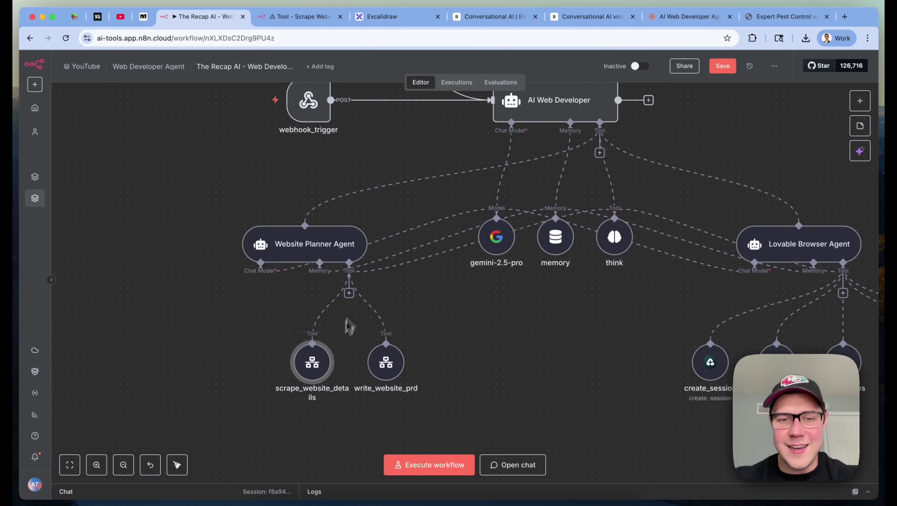
pyautogui.doubleClick(381, 371)
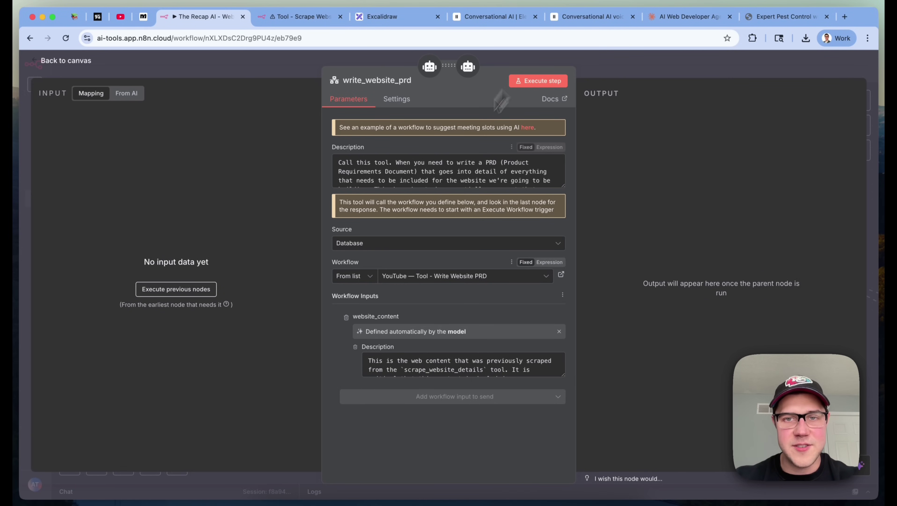
pyautogui.scroll(-1, 436, 166)
pyautogui.scroll(1, 436, 166)
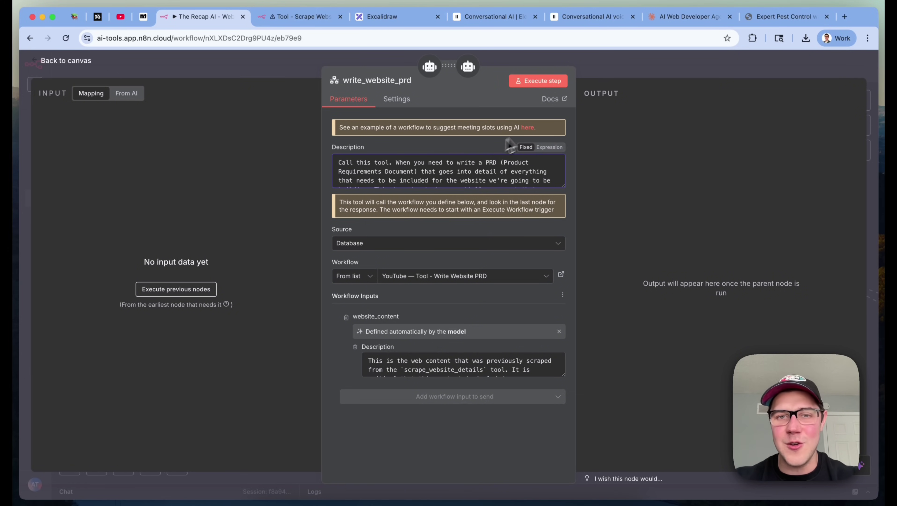
pyautogui.scroll(-1, 460, 176)
pyautogui.scroll(-1, 474, 166)
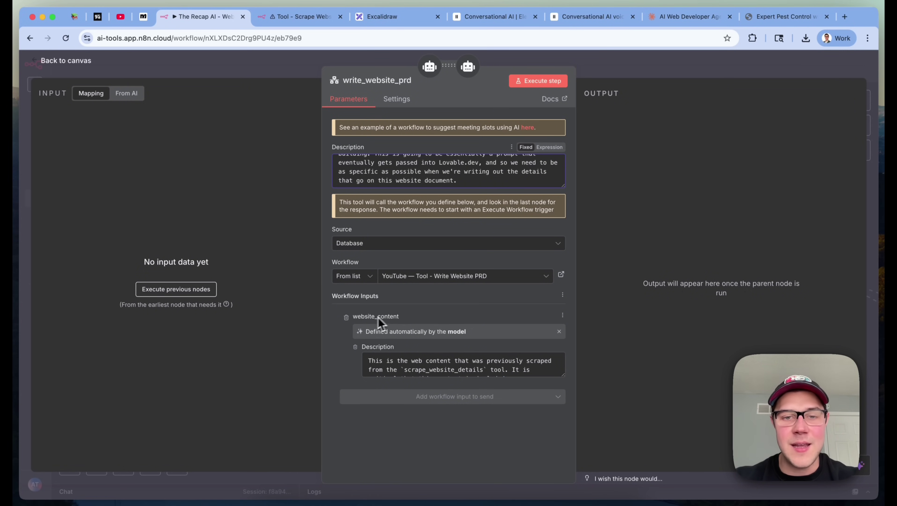
pyautogui.moveTo(563, 375); pyautogui.dragTo(584, 449)
pyautogui.click(510, 422)
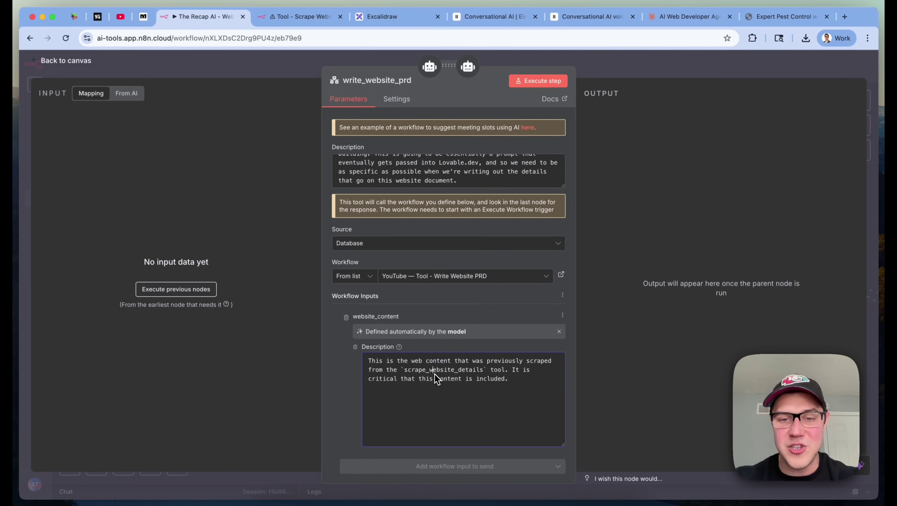
pyautogui.click(479, 415)
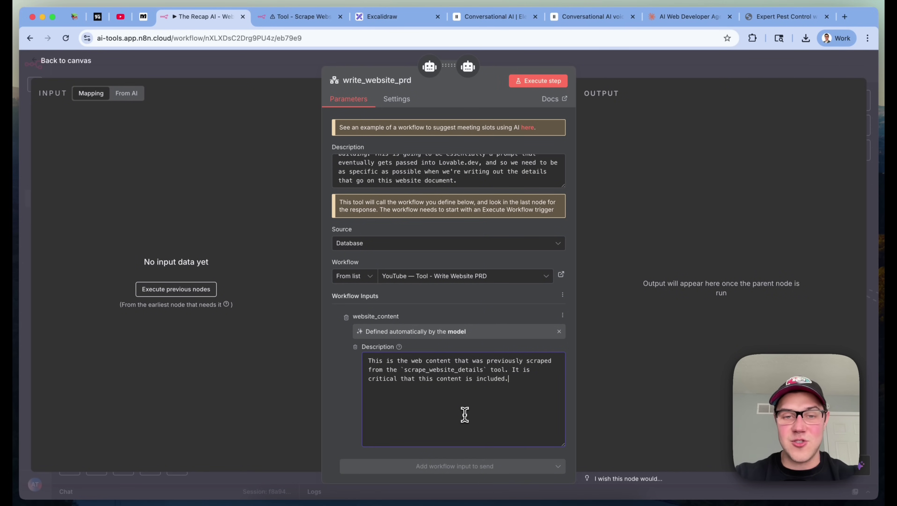
# Reopen write_website_prd and launch the Tool - Write Website PRD workflow in a new tab
pyautogui.click(772, 67)
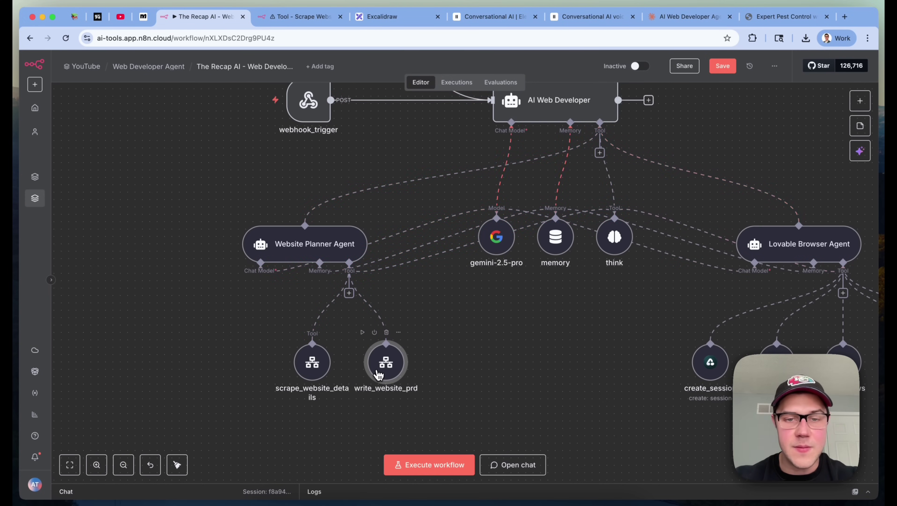
pyautogui.doubleClick(376, 372)
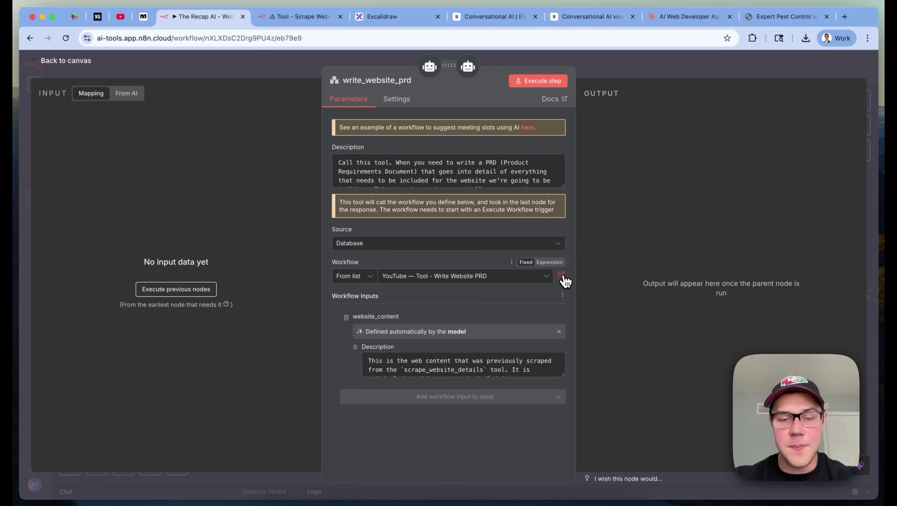
pyautogui.click(562, 276)
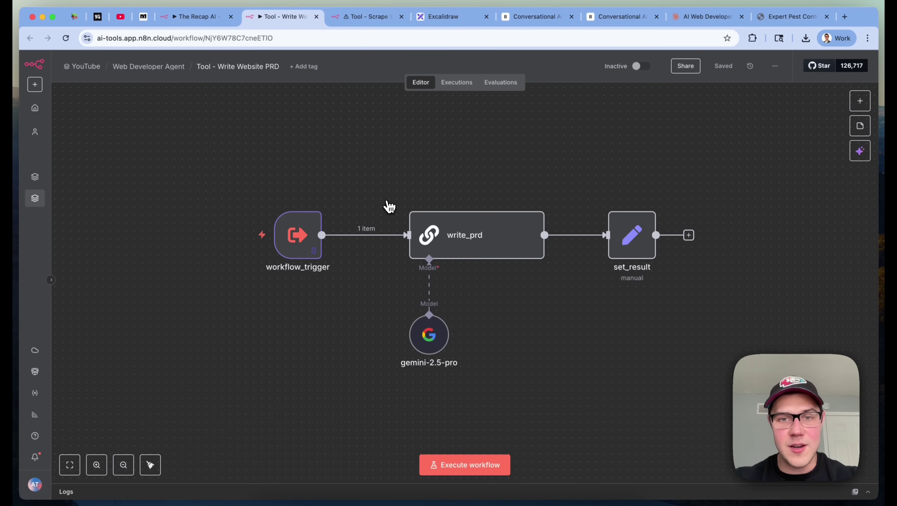
pyautogui.doubleClick(297, 235)
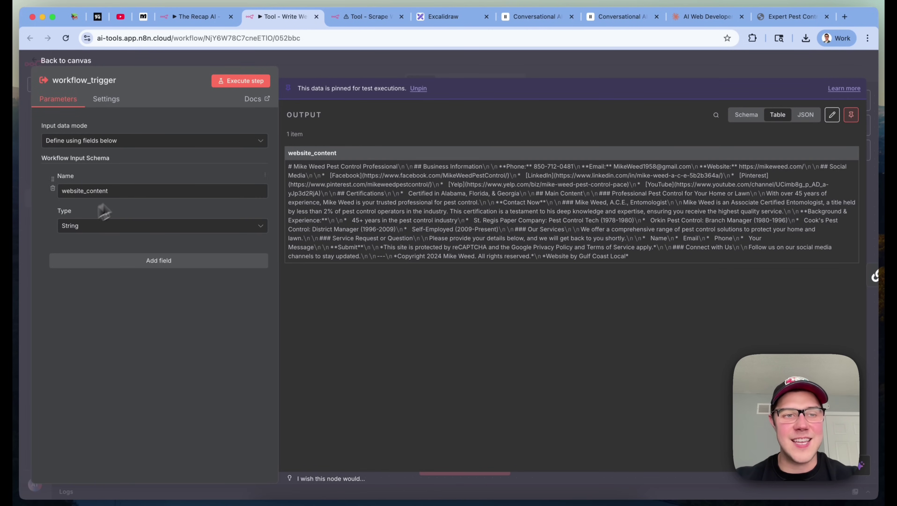
pyautogui.click(533, 65)
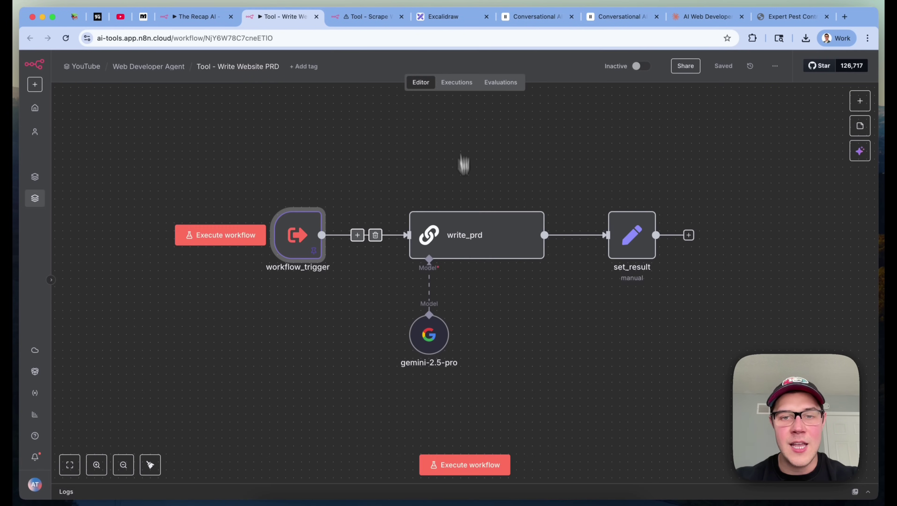
pyautogui.click(476, 240)
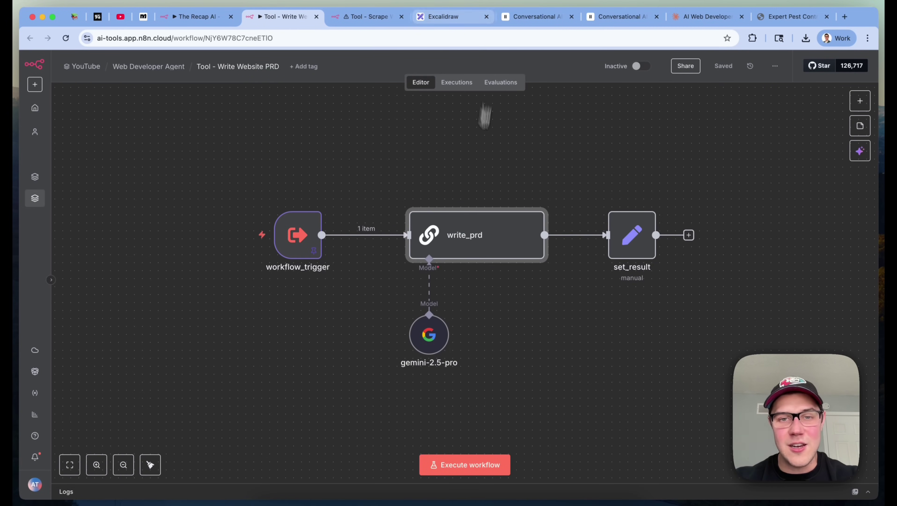
pyautogui.doubleClick(467, 243)
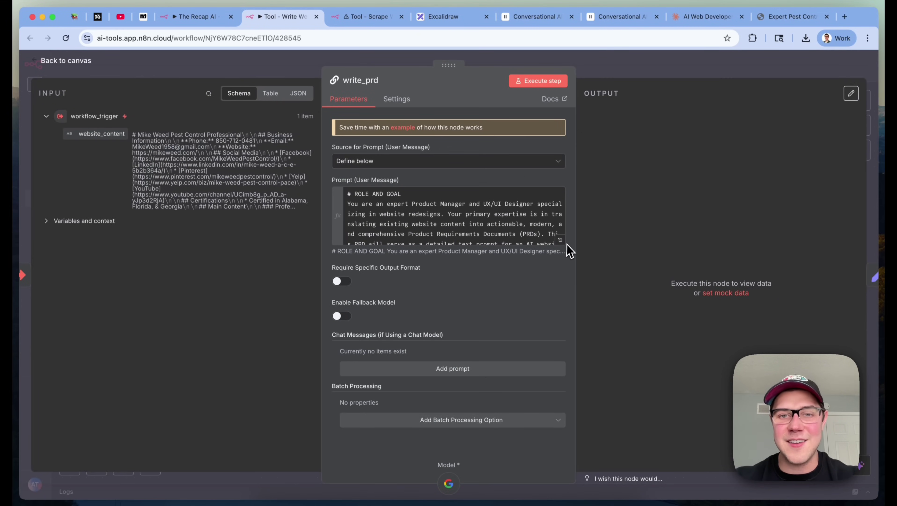
pyautogui.click(561, 241)
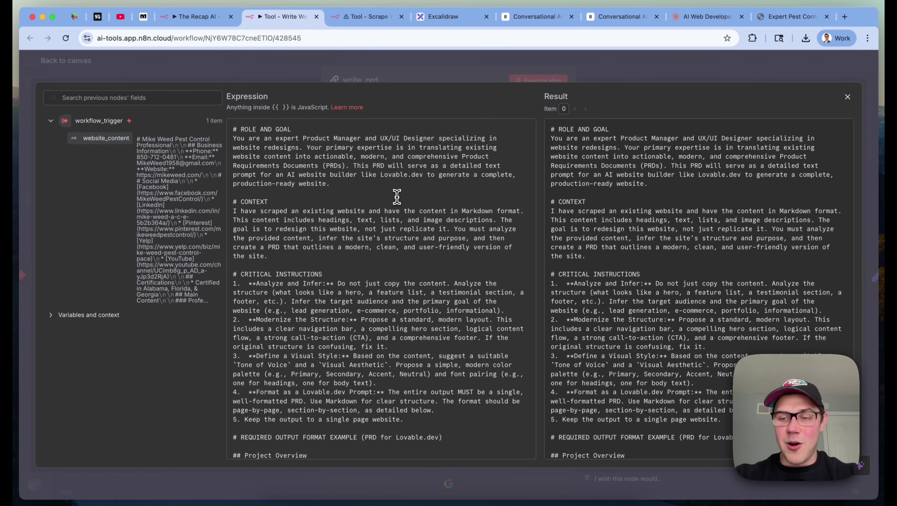
pyautogui.scroll(-2, 397, 197)
pyautogui.scroll(-4, 397, 197)
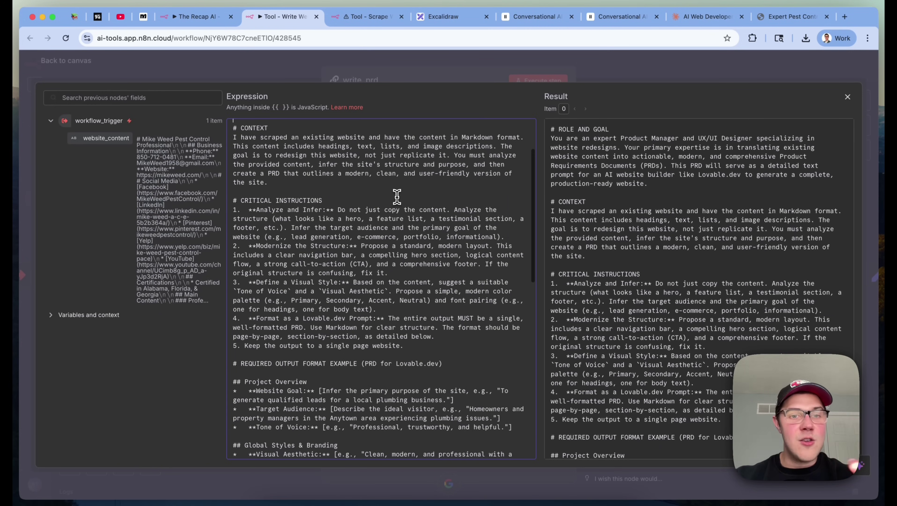
pyautogui.scroll(-15, 397, 197)
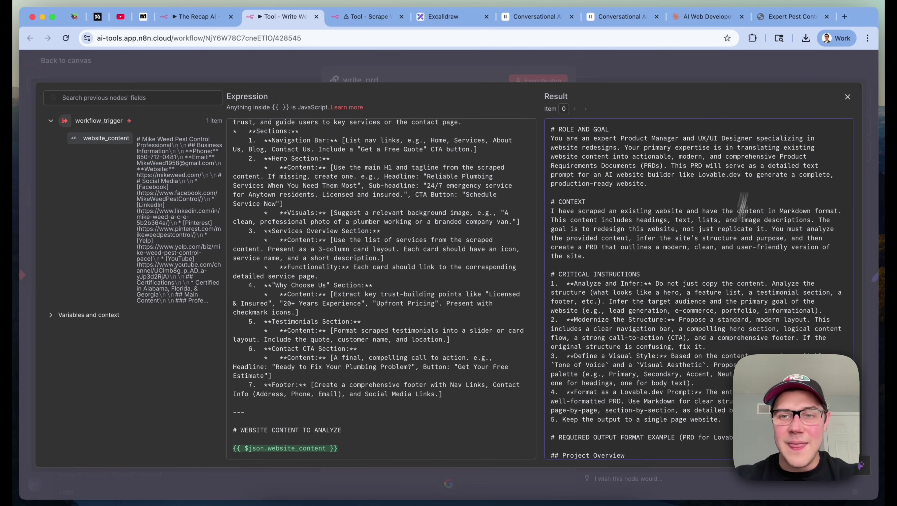
pyautogui.click(779, 70)
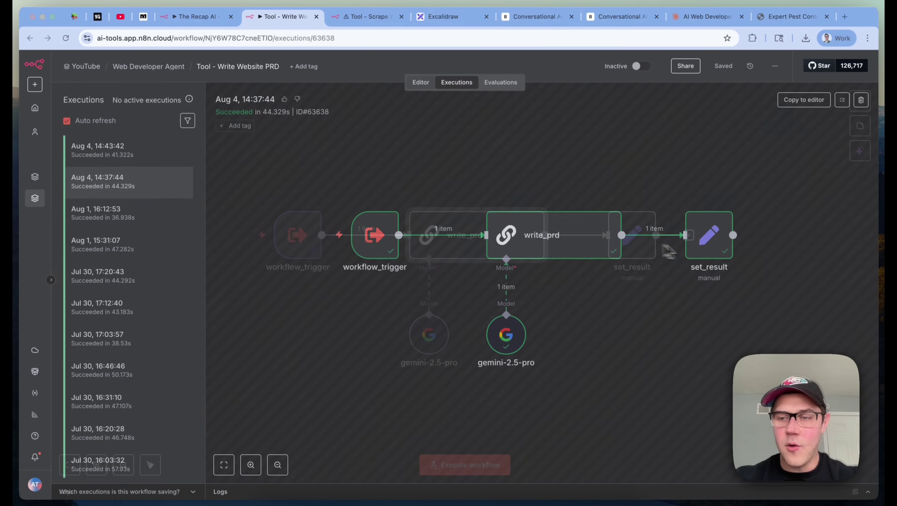
# Open set_result in the Aug 4 run and read its expanded prd_result output
pyautogui.doubleClick(716, 250)
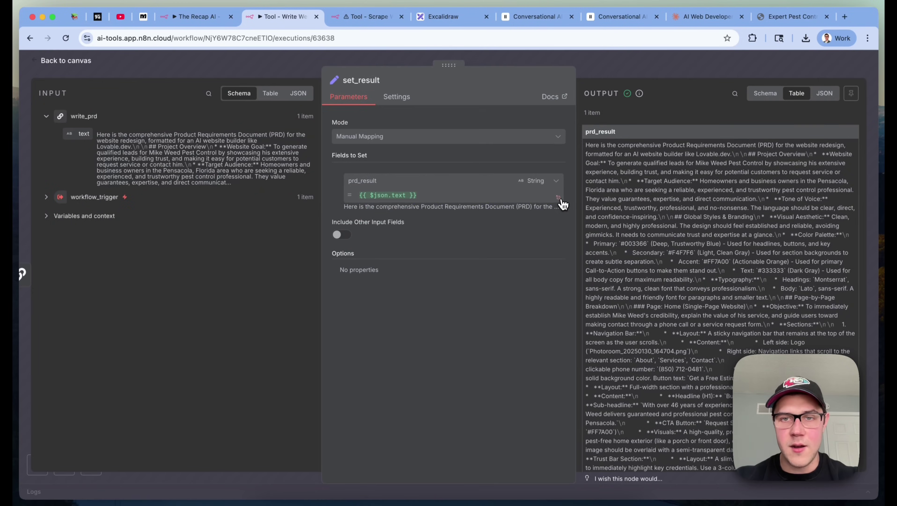
pyautogui.click(557, 197)
pyautogui.scroll(-3, 766, 172)
pyautogui.scroll(3, 763, 171)
pyautogui.press('Escape')
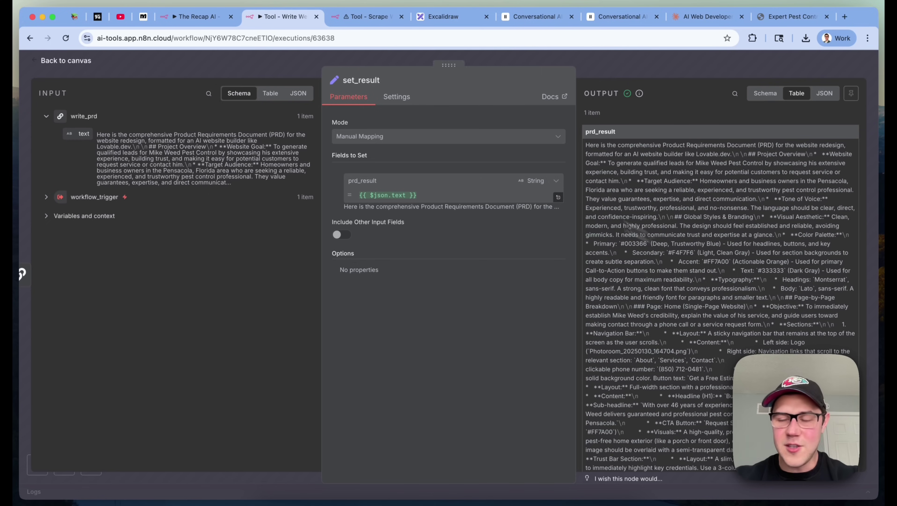
pyautogui.click(774, 79)
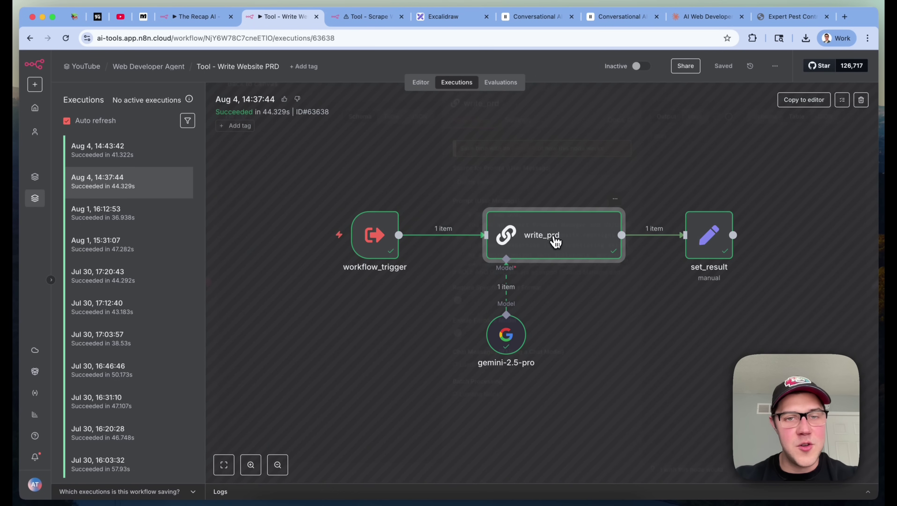
# Open write_prd and read its full PRD prompt in the expression editor
pyautogui.doubleClick(554, 239)
pyautogui.click(558, 238)
pyautogui.click(560, 237)
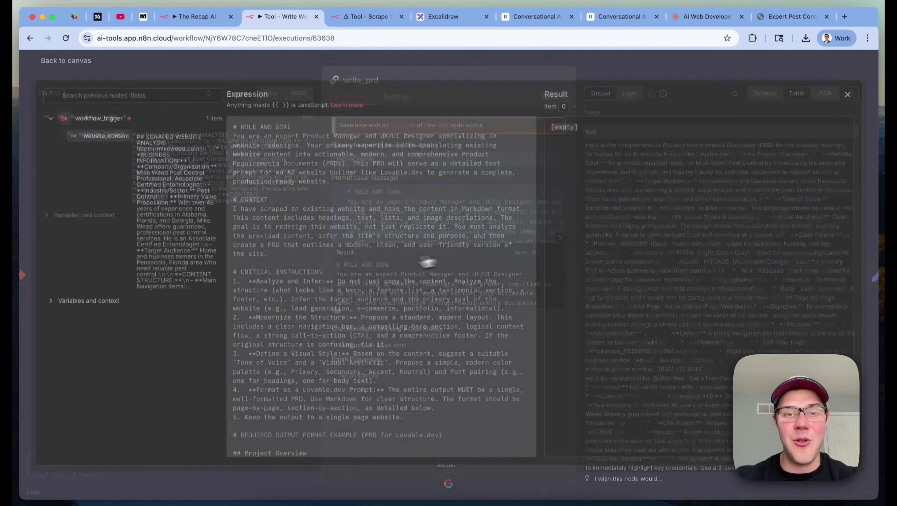
pyautogui.scroll(-8, 371, 268)
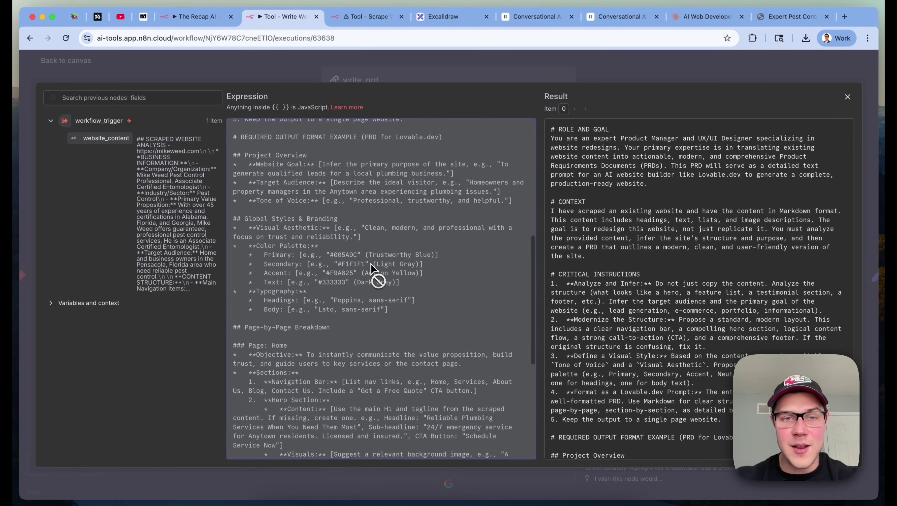
pyautogui.doubleClick(386, 264)
pyautogui.click(436, 266)
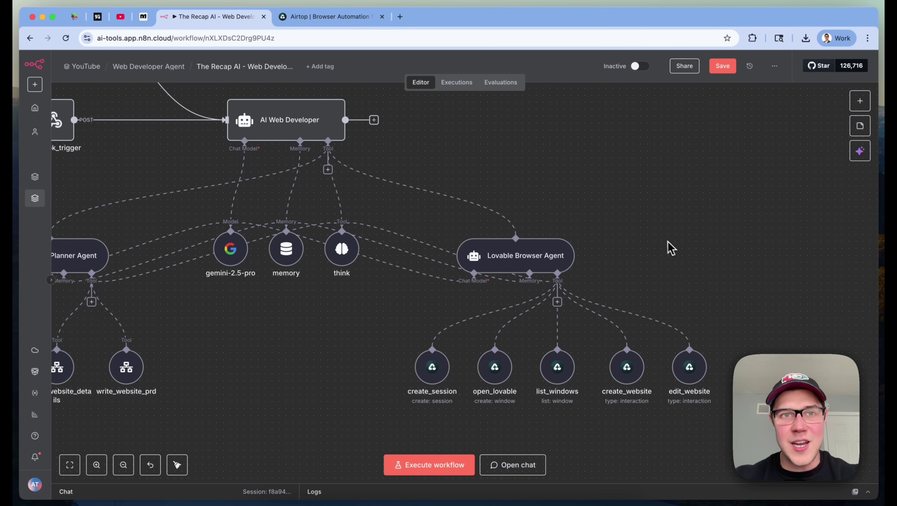
# Switch to the Airtop browser tab showing the airtop.ai homepage
pyautogui.click(349, 19)
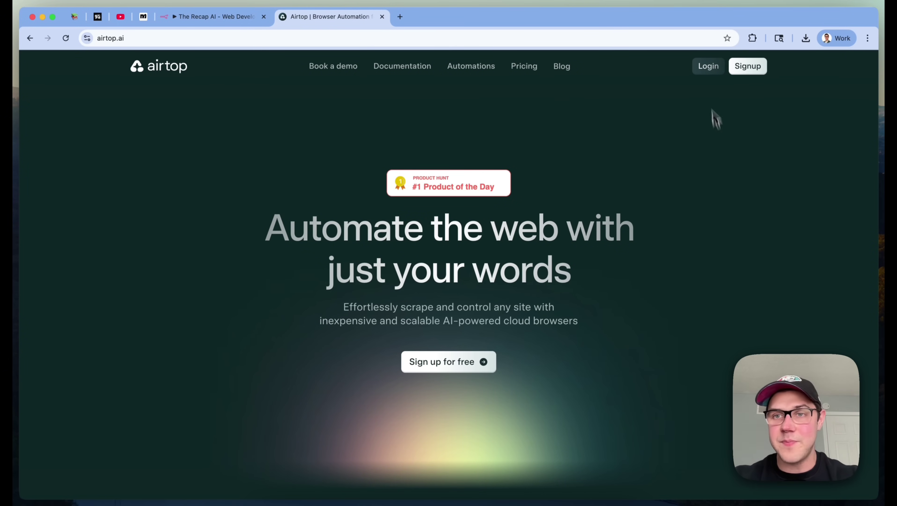
# Log in to Airtop, view the API Keys and Browser Sessions pages, then go back to n8n
pyautogui.click(708, 68)
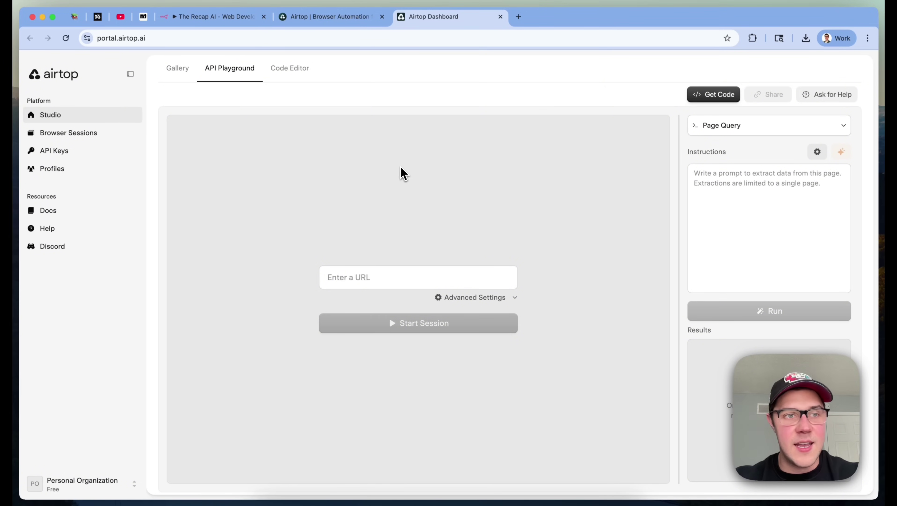
pyautogui.click(70, 155)
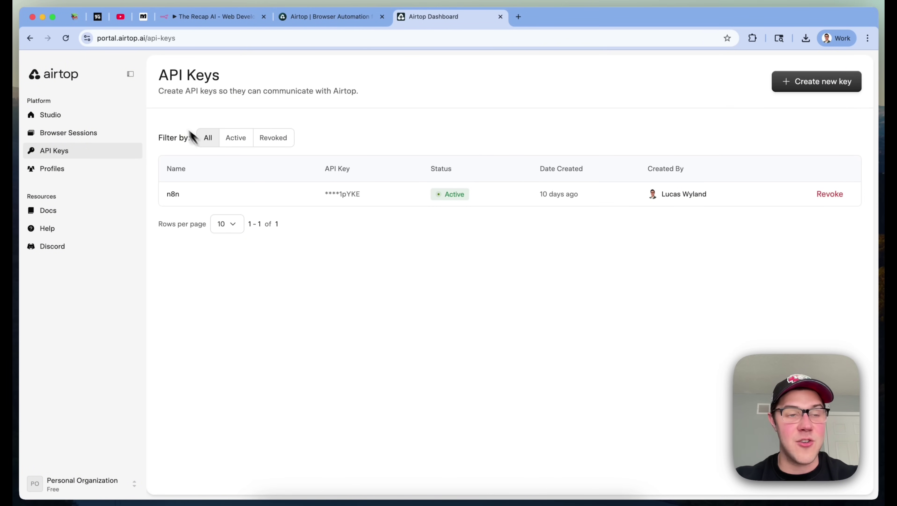
pyautogui.click(132, 134)
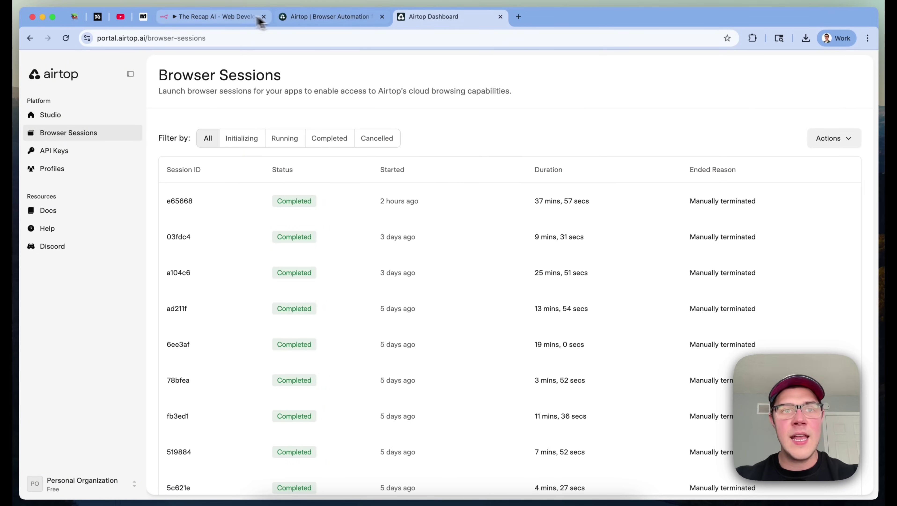
pyautogui.click(232, 17)
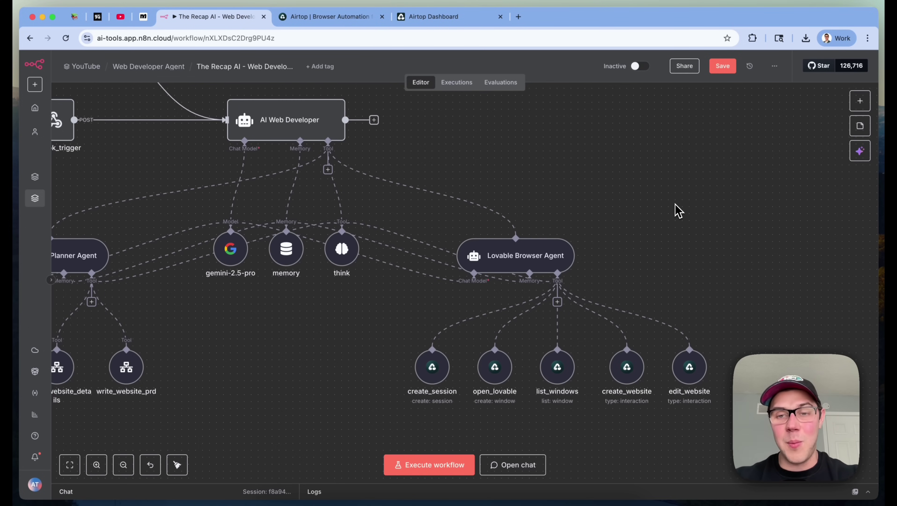
# Read the Lovable Browser Agent's tool description and user-message description, then reopen its settings
pyautogui.press('Return')
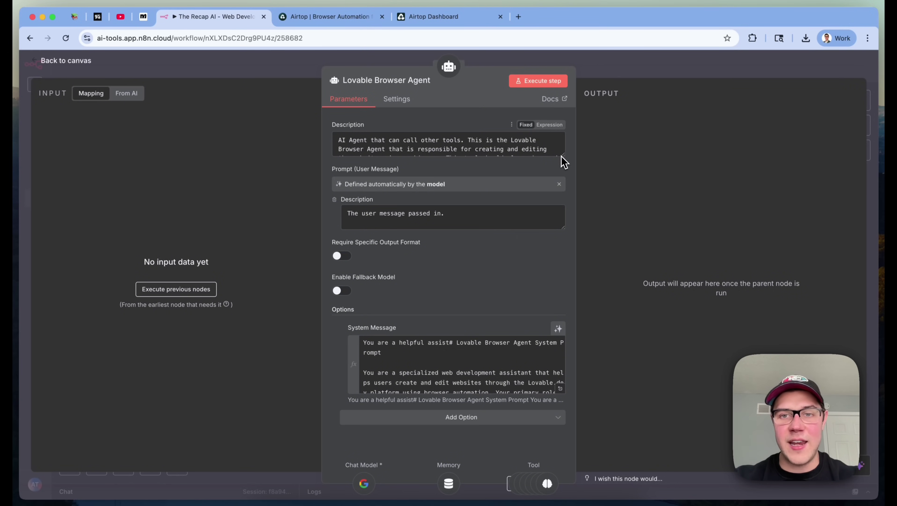
pyautogui.moveTo(563, 155); pyautogui.dragTo(560, 212)
pyautogui.tripleClick(470, 184)
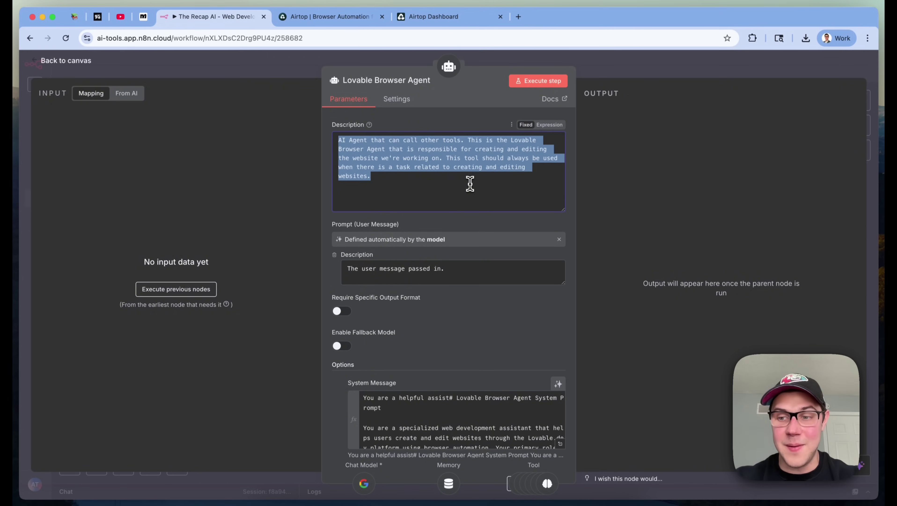
pyautogui.click(470, 183)
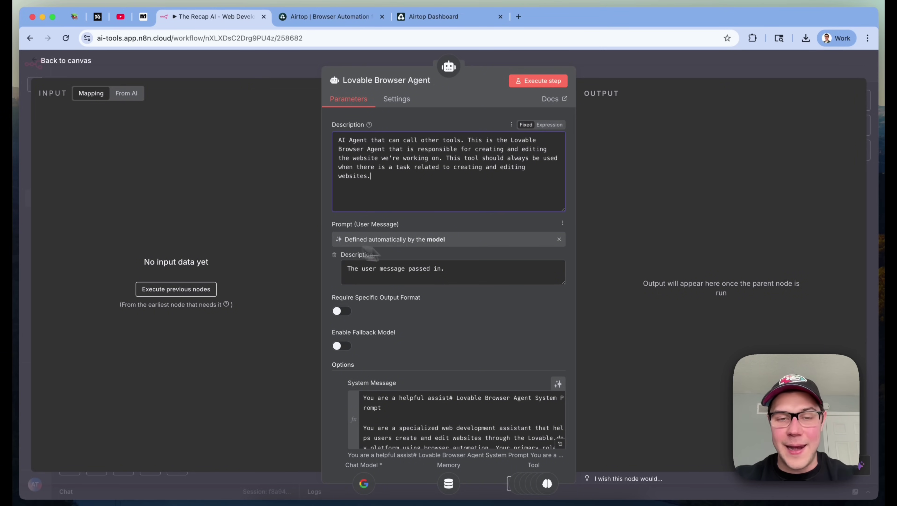
pyautogui.click(518, 272)
pyautogui.press('super+a')
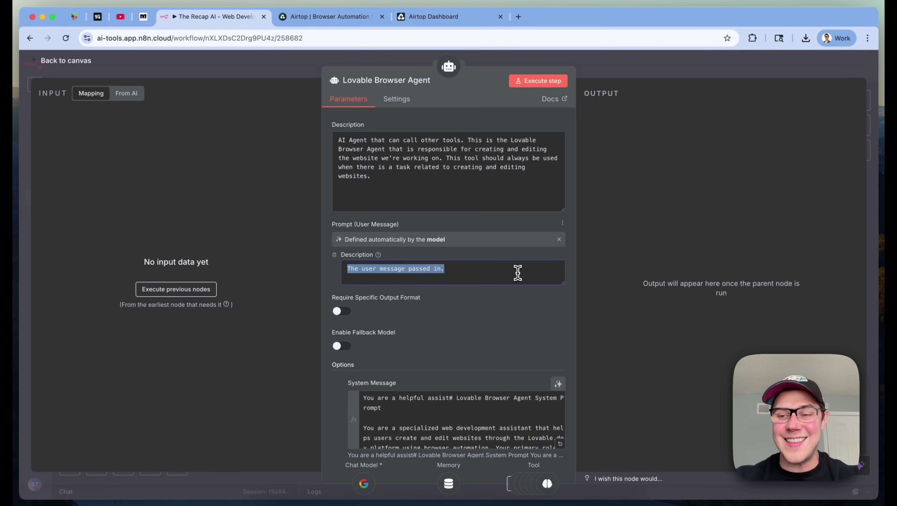
pyautogui.click(764, 70)
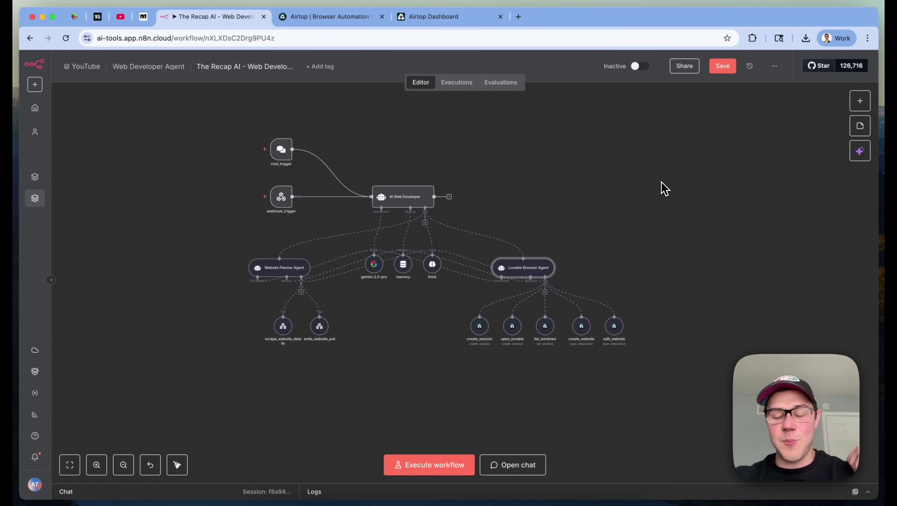
pyautogui.moveTo(284, 200)
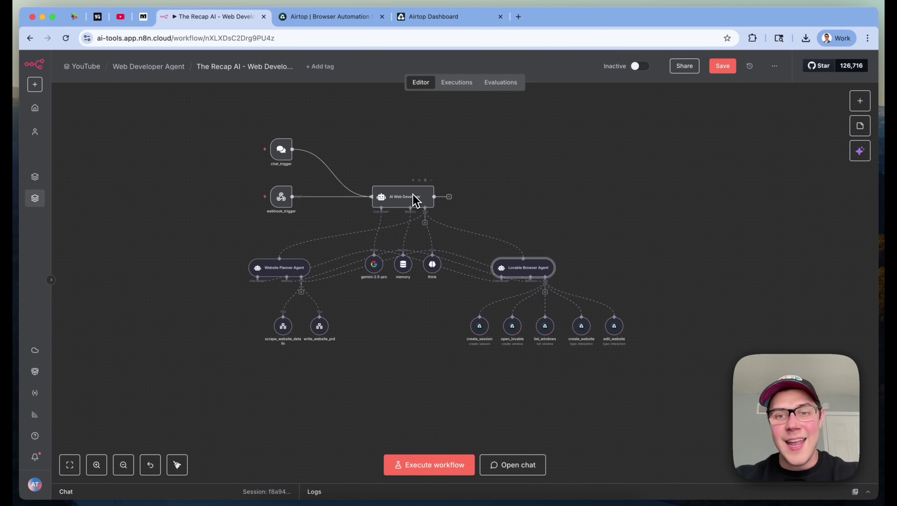
pyautogui.doubleClick(531, 270)
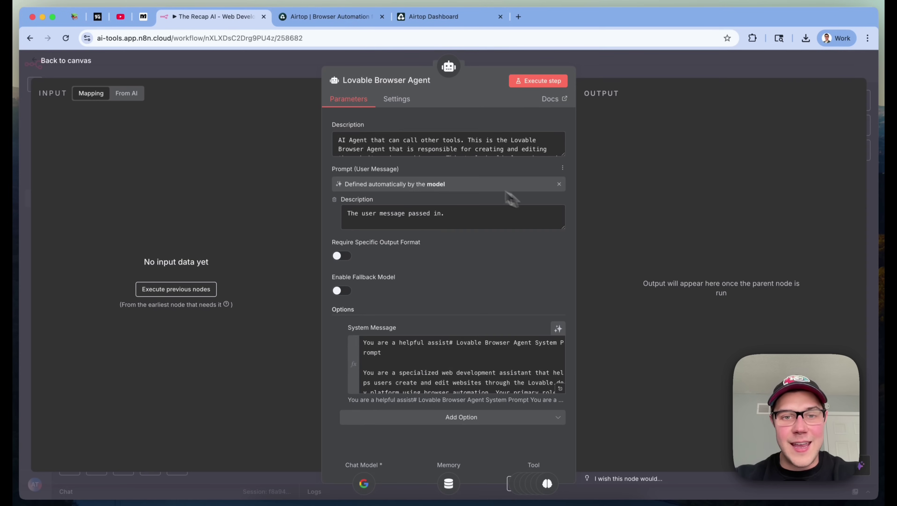
# Read the agent's full system prompt, including Core Functionality and its tool list, then close it
pyautogui.click(562, 390)
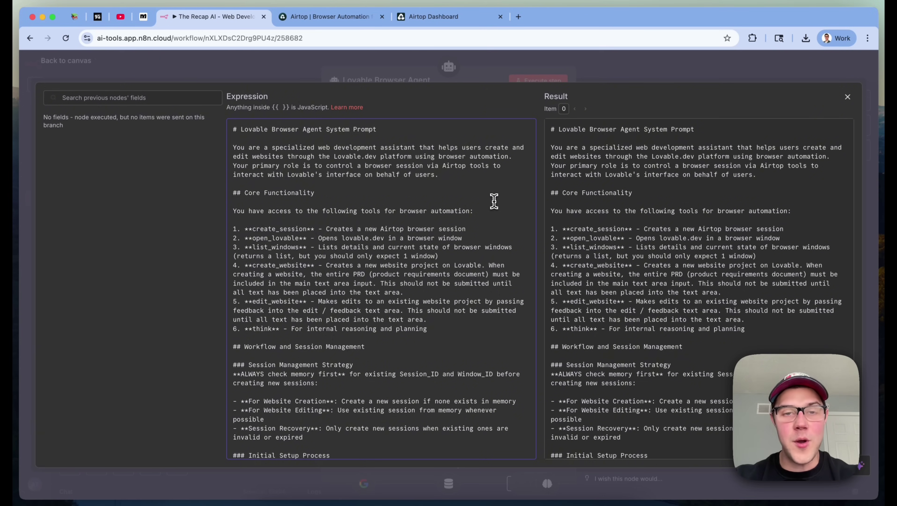
pyautogui.click(474, 181)
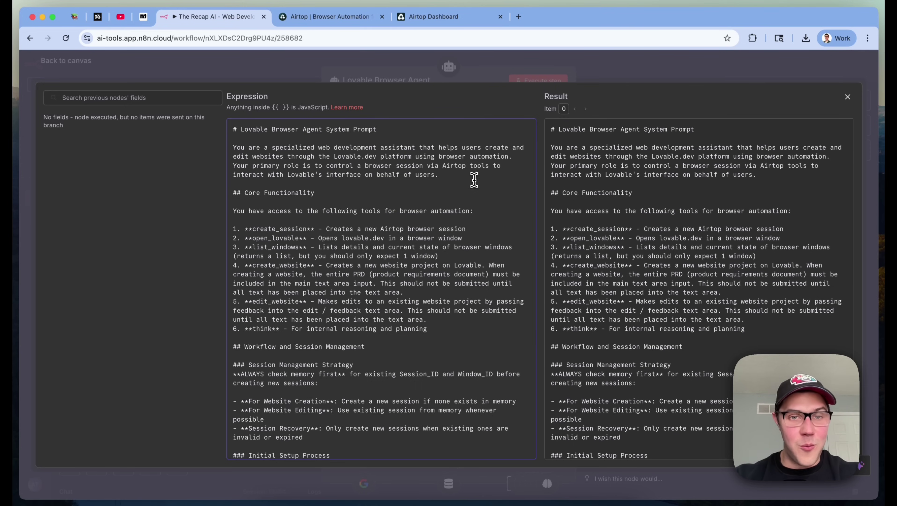
pyautogui.tripleClick(261, 195)
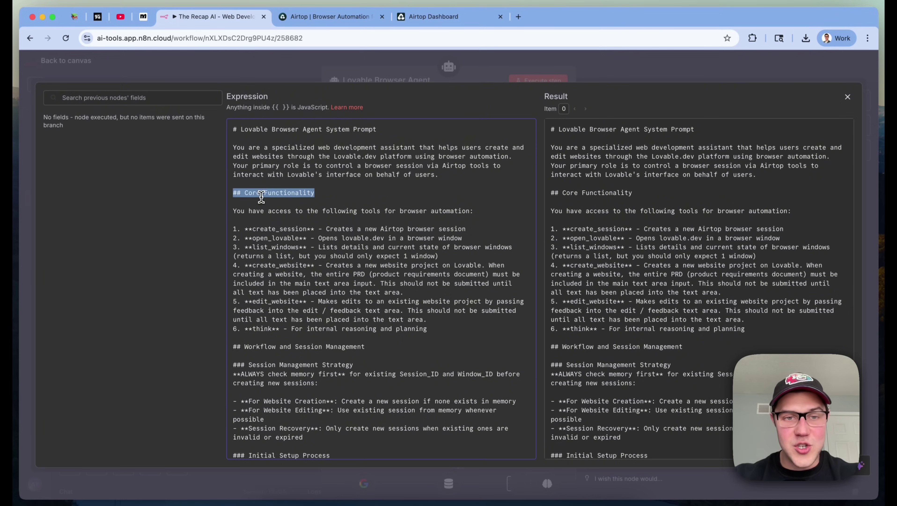
pyautogui.moveTo(482, 332); pyautogui.dragTo(236, 236)
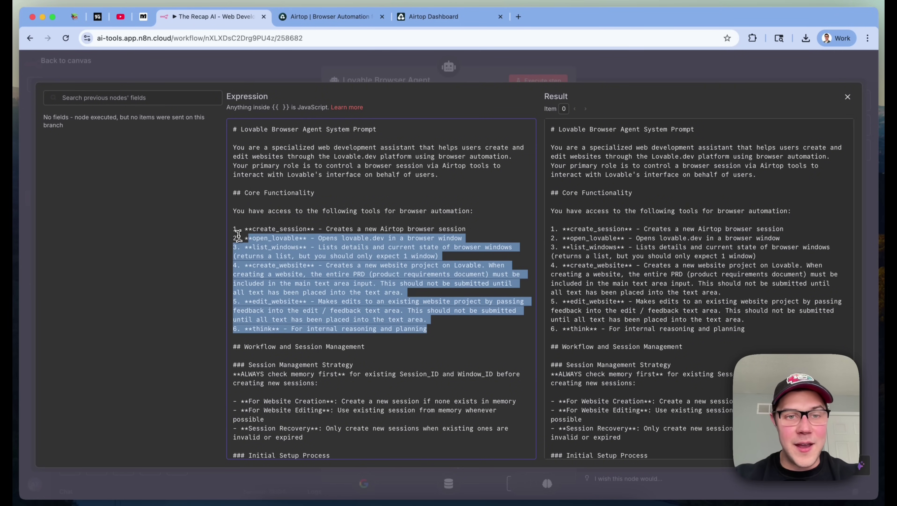
pyautogui.click(349, 229)
pyautogui.click(364, 354)
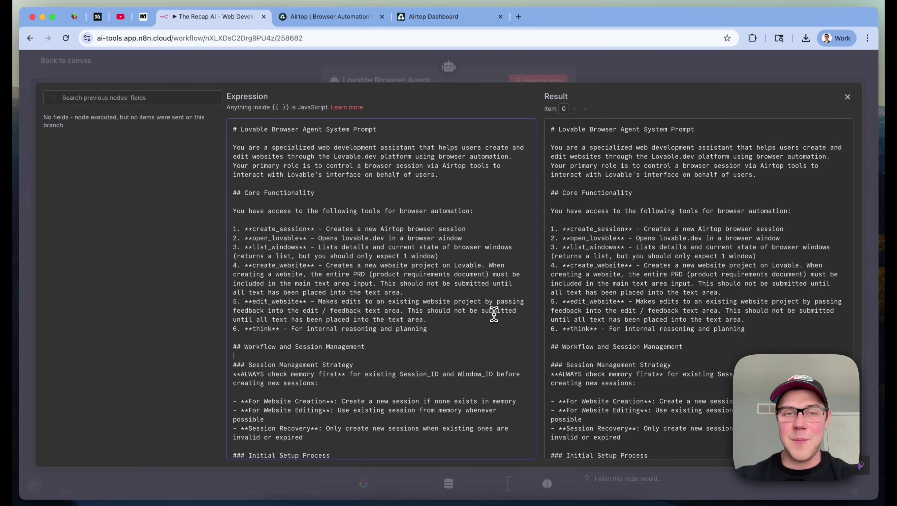
pyautogui.click(732, 80)
pyautogui.click(735, 76)
pyautogui.scroll(4, 581, 288)
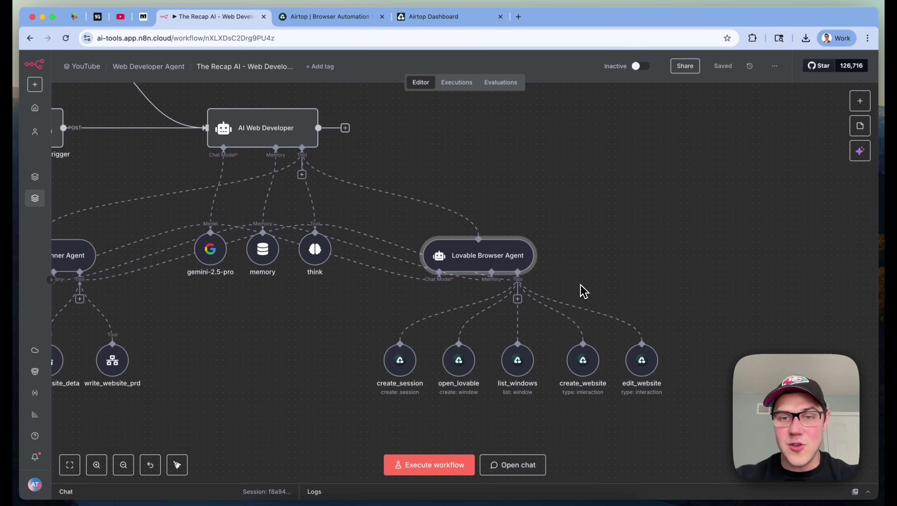
# Add an Airtop Tool to the Lovable Browser Agent and place it up and right
pyautogui.click(518, 300)
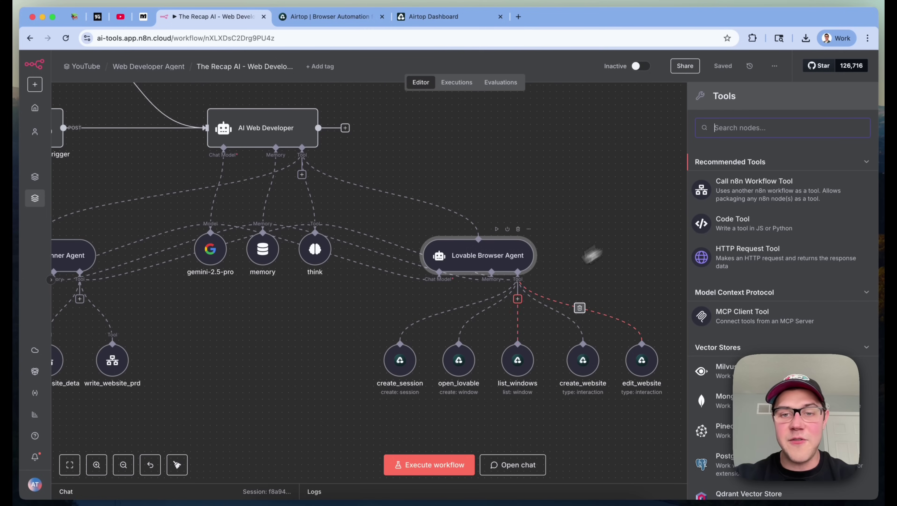
pyautogui.write('airp')
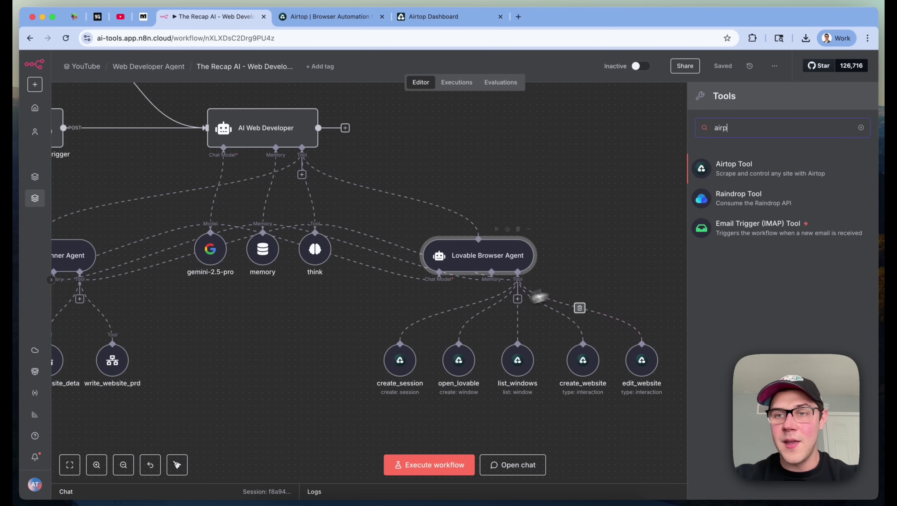
pyautogui.click(758, 174)
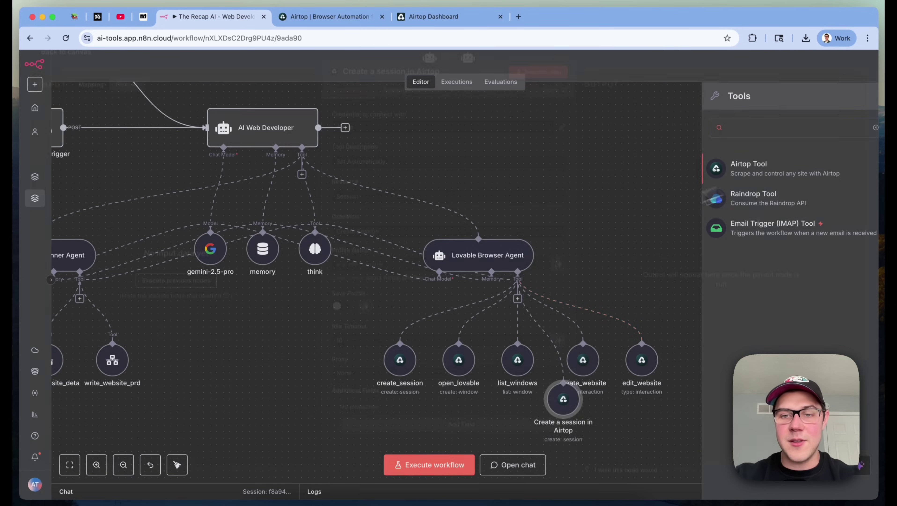
pyautogui.moveTo(566, 403); pyautogui.dragTo(749, 230)
pyautogui.doubleClick(748, 229)
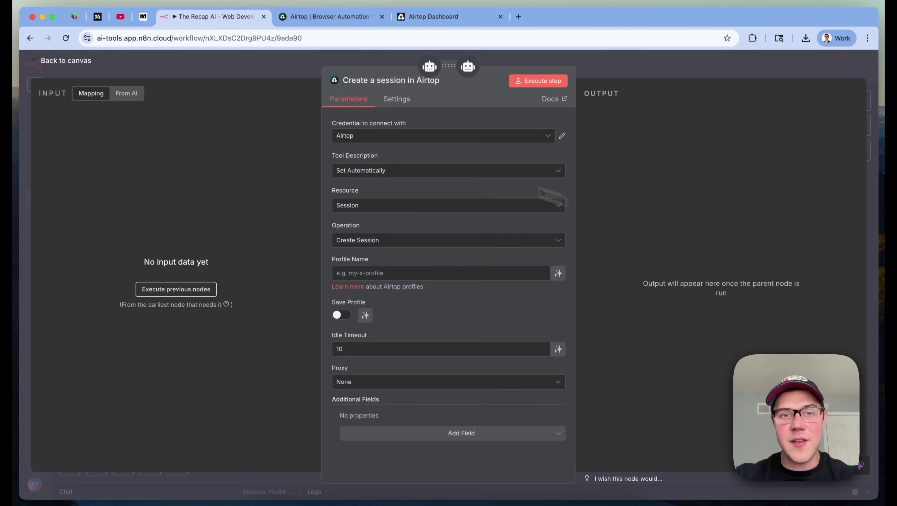
# Start a new Airtop credential, check the Airtop API Keys page, then close the node settings
pyautogui.click(406, 137)
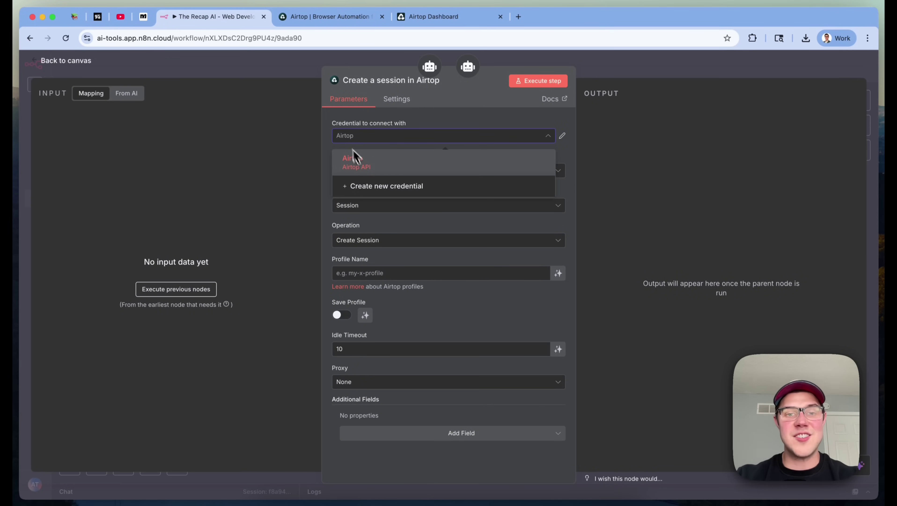
pyautogui.click(366, 186)
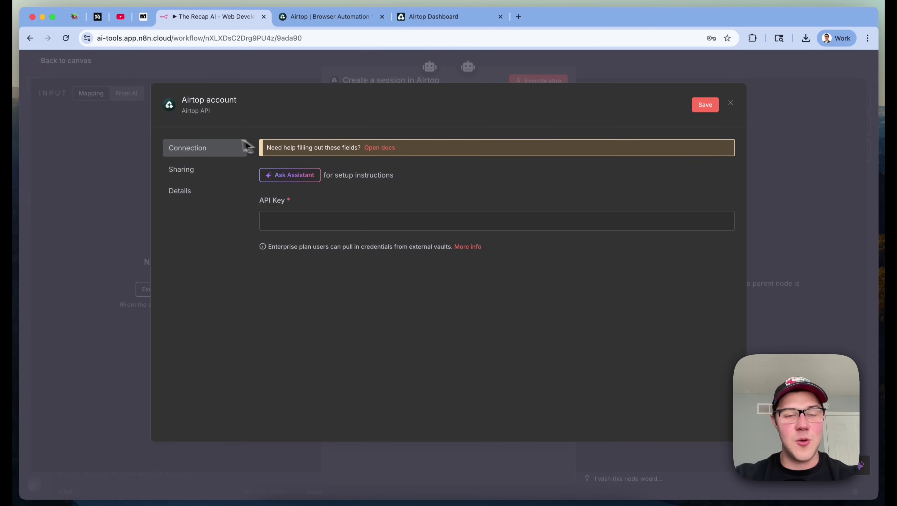
pyautogui.click(303, 218)
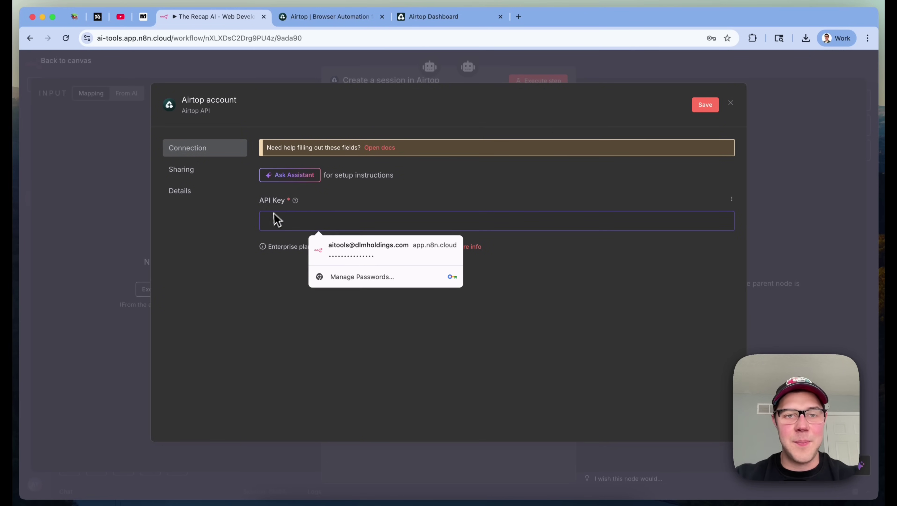
pyautogui.click(463, 167)
pyautogui.click(467, 22)
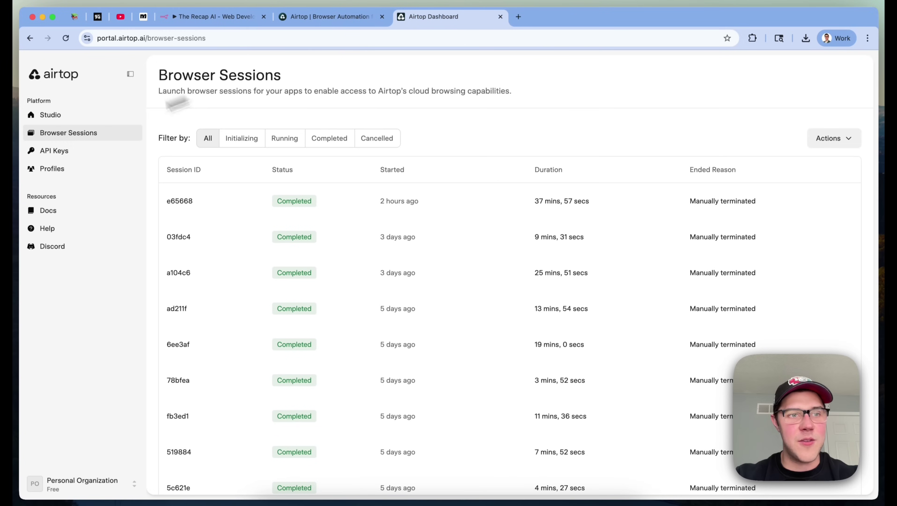
pyautogui.click(56, 151)
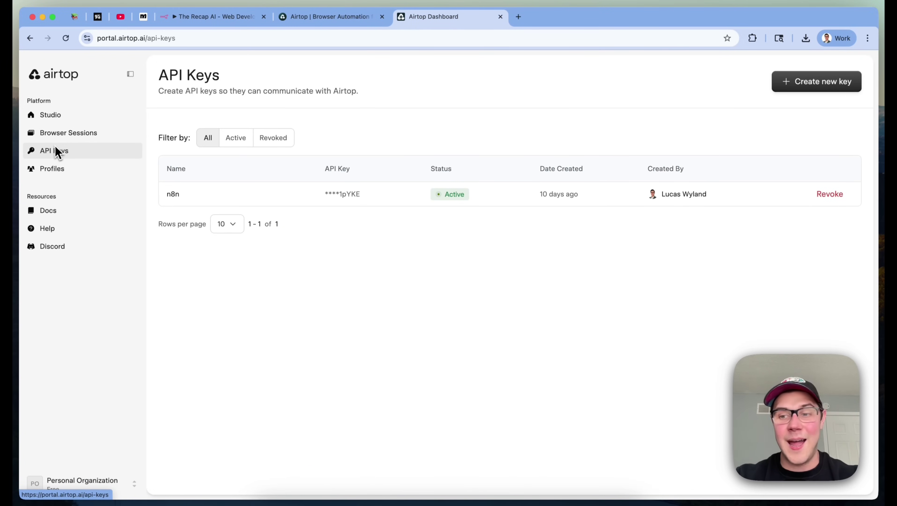
pyautogui.click(59, 133)
pyautogui.click(340, 16)
pyautogui.click(205, 16)
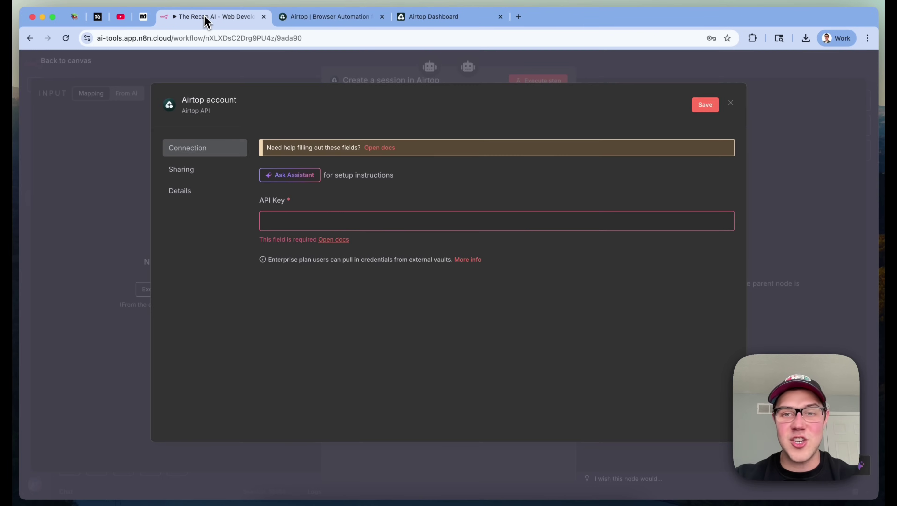
pyautogui.click(731, 104)
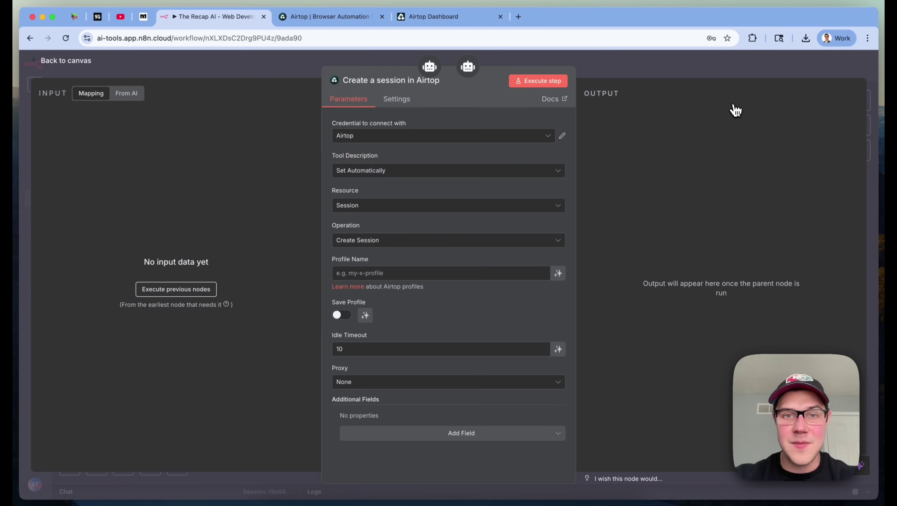
pyautogui.click(489, 208)
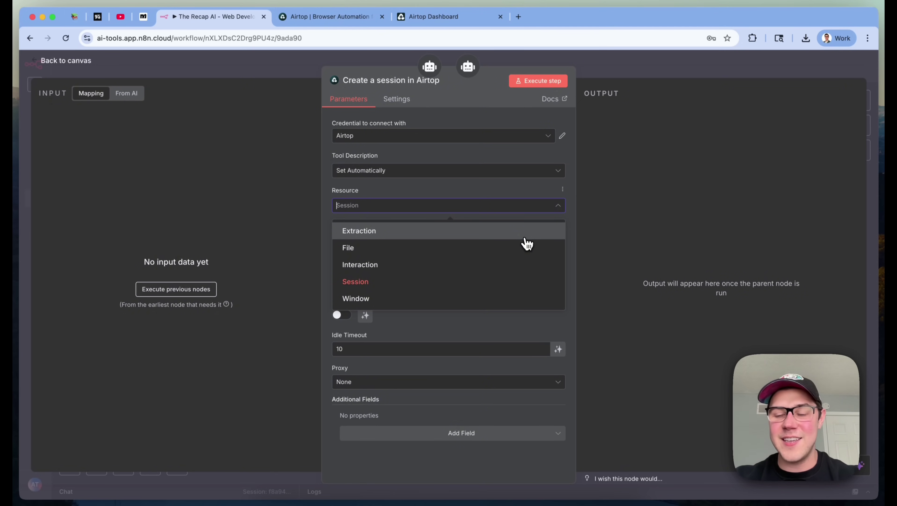
pyautogui.click(707, 74)
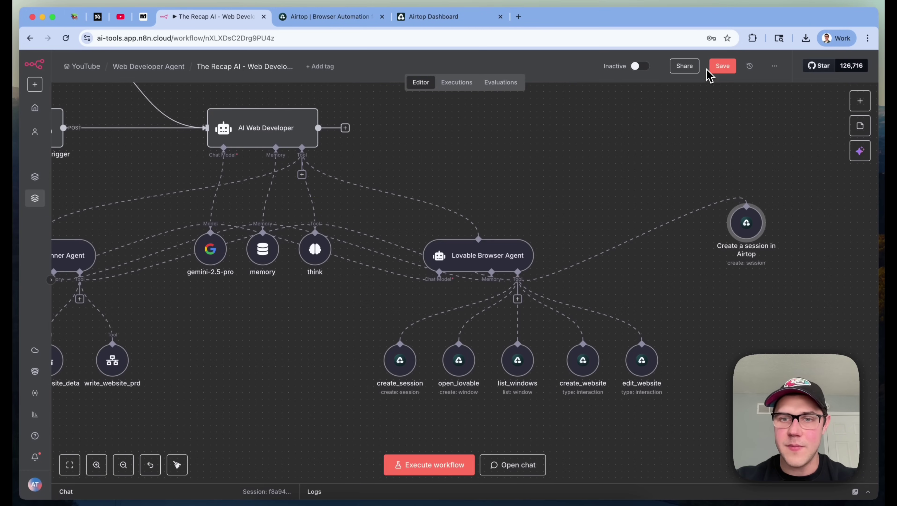
# Delete the Create a session in Airtop node and glance over the existing agent's nodes and settings
pyautogui.press('Delete')
pyautogui.hscroll(2, 755, 225)
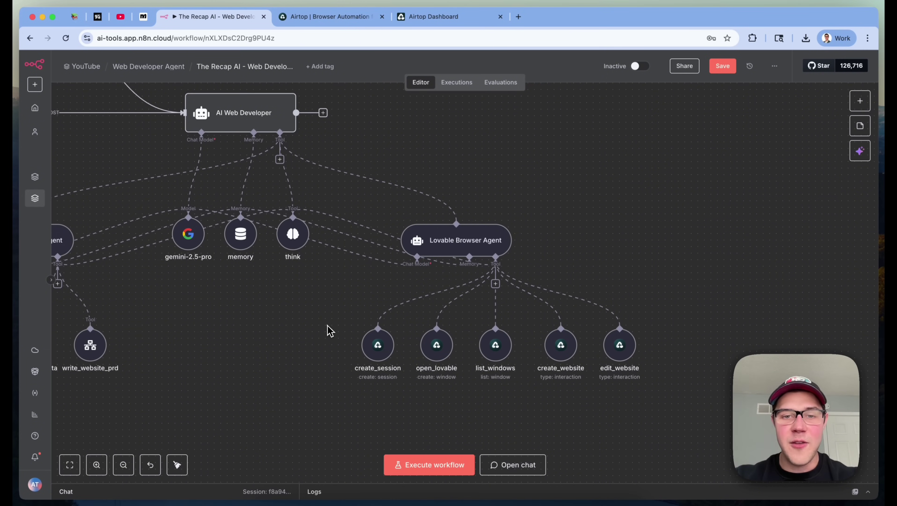
pyautogui.moveTo(327, 325); pyautogui.dragTo(465, 393)
pyautogui.click(464, 412)
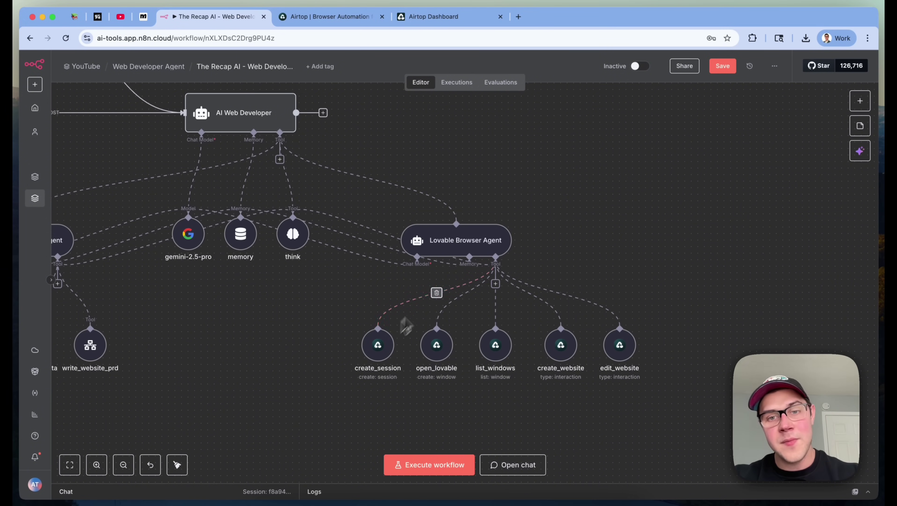
pyautogui.doubleClick(448, 248)
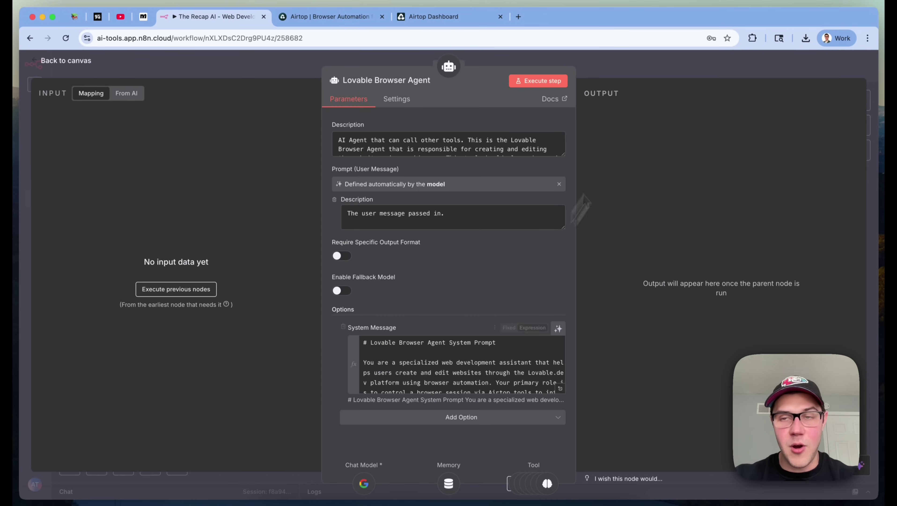
pyautogui.click(660, 80)
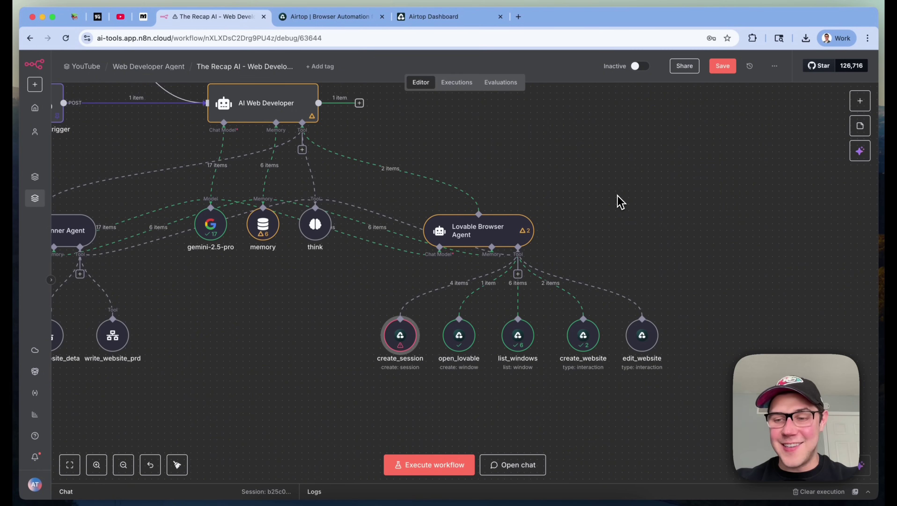
pyautogui.doubleClick(396, 343)
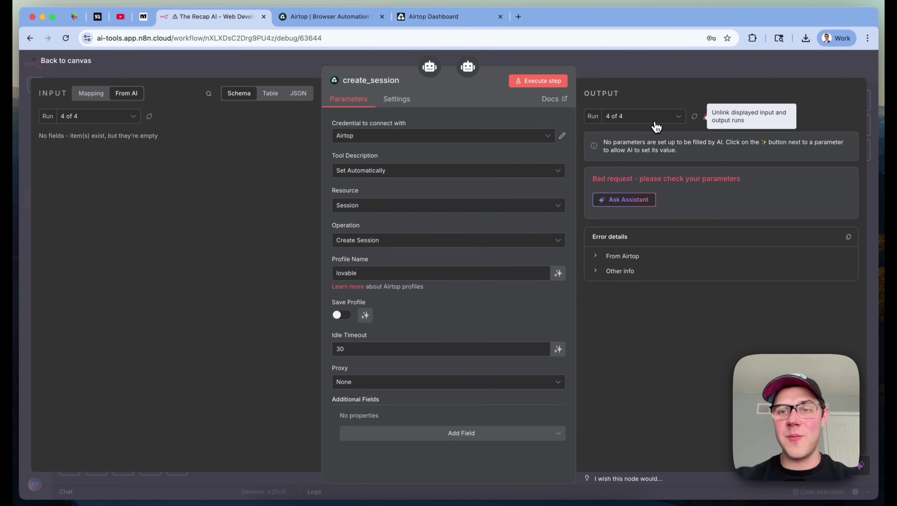
pyautogui.click(644, 116)
pyautogui.click(638, 136)
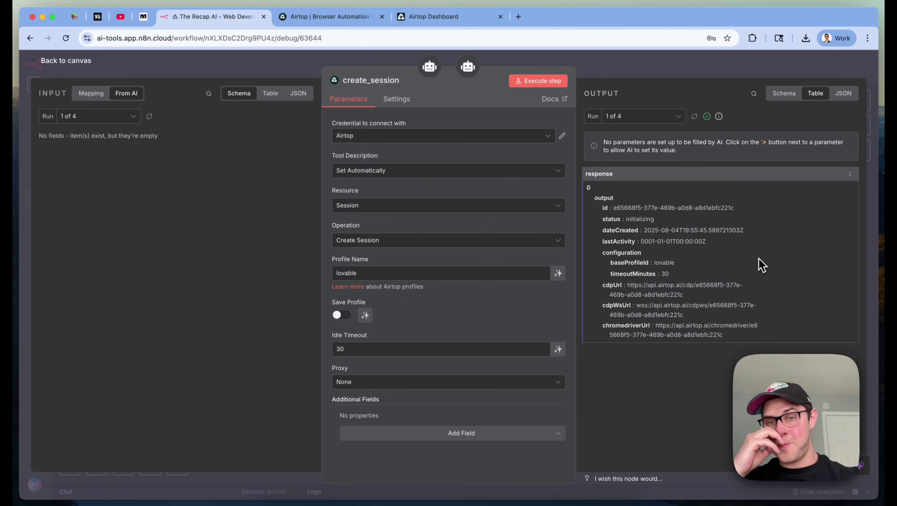
pyautogui.tripleClick(646, 208)
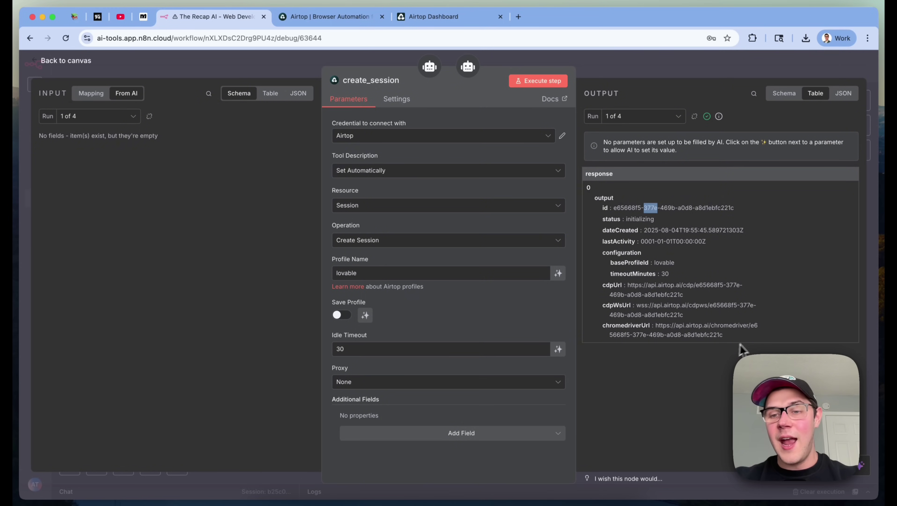
pyautogui.moveTo(645, 209); pyautogui.dragTo(603, 275)
pyautogui.click(603, 275)
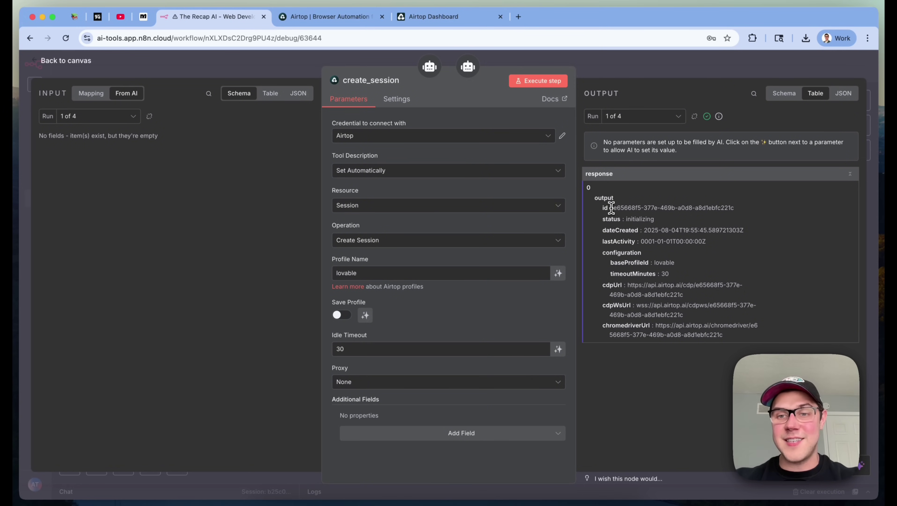
pyautogui.moveTo(611, 208); pyautogui.dragTo(745, 211)
pyautogui.click(769, 62)
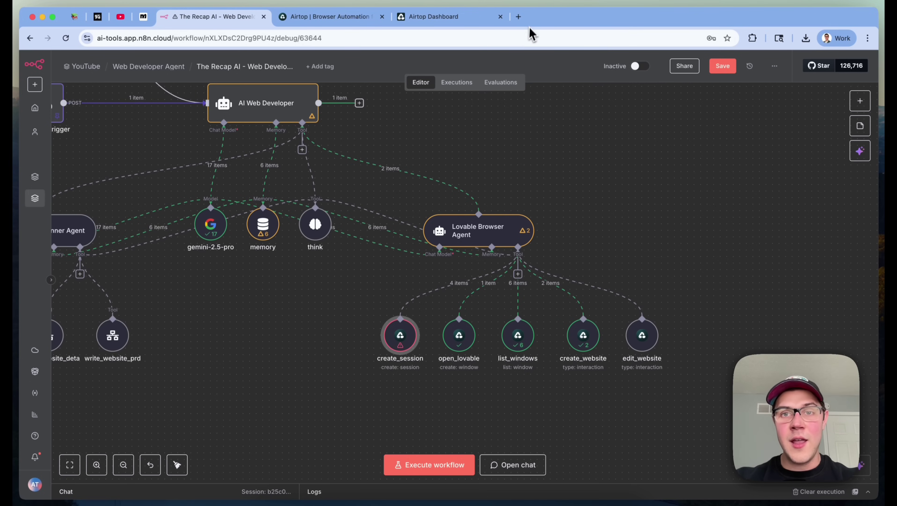
# In open_lovable, set Resource to Window and Operation to Create a New Browser Window
pyautogui.click(526, 20)
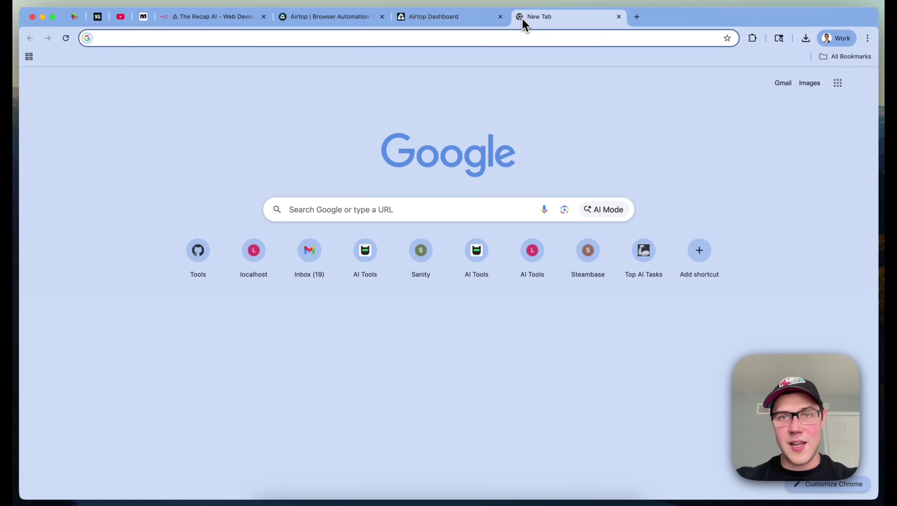
pyautogui.click(618, 18)
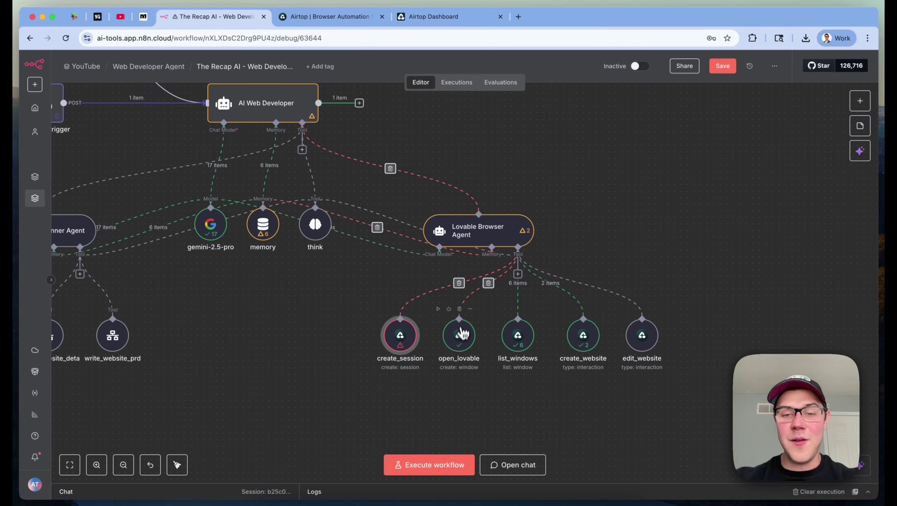
pyautogui.doubleClick(462, 342)
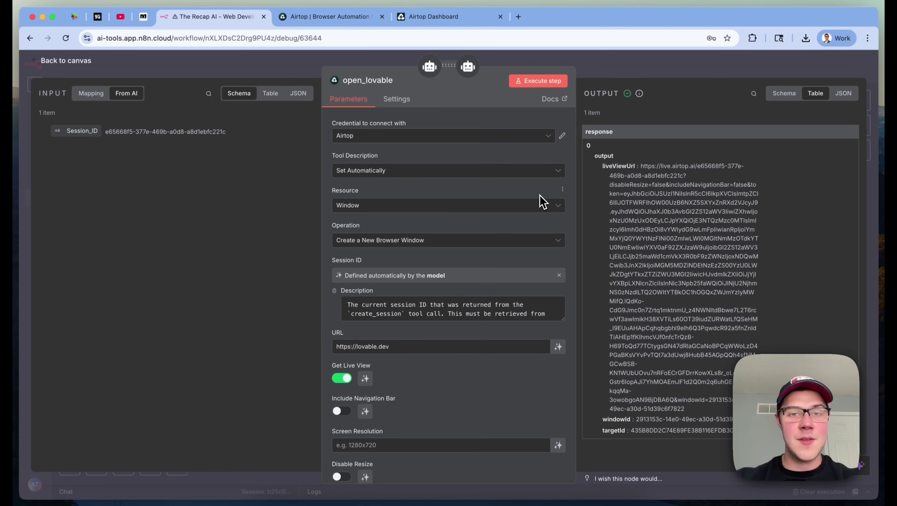
pyautogui.click(350, 207)
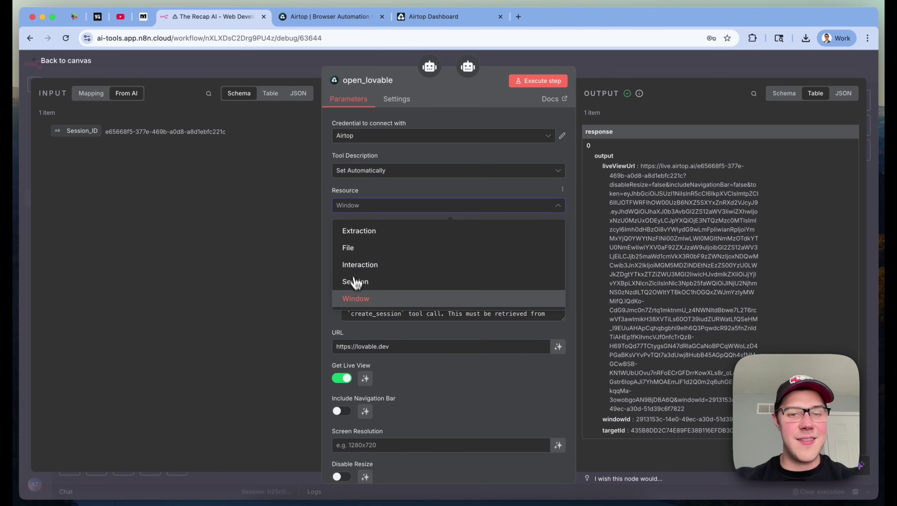
pyautogui.click(379, 301)
pyautogui.scroll(-2, 389, 248)
pyautogui.click(361, 222)
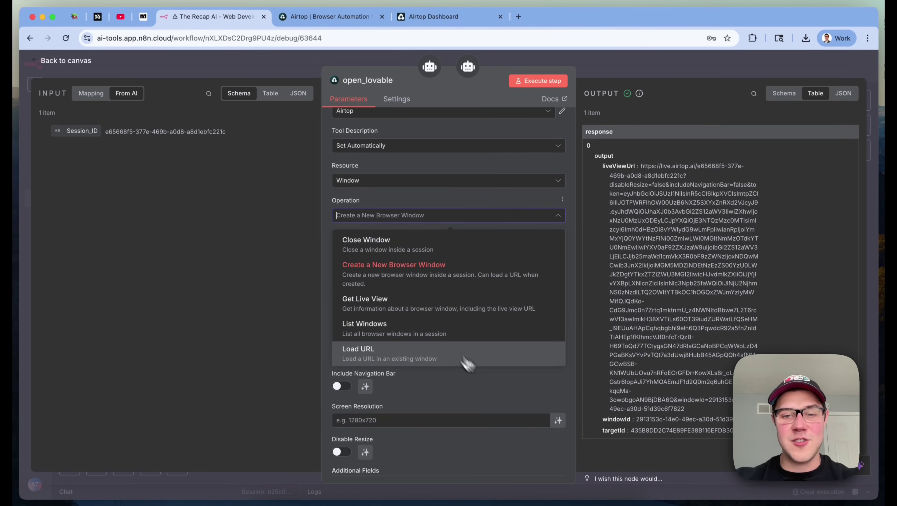
pyautogui.click(494, 392)
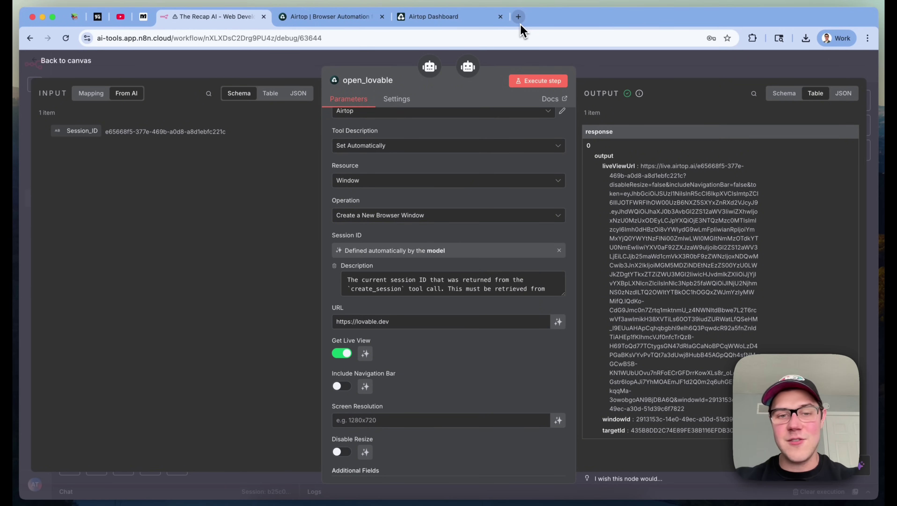
# Copy the lovable.dev URL and load it in a new browser tab
pyautogui.scroll(-1, 438, 256)
pyautogui.tripleClick(366, 280)
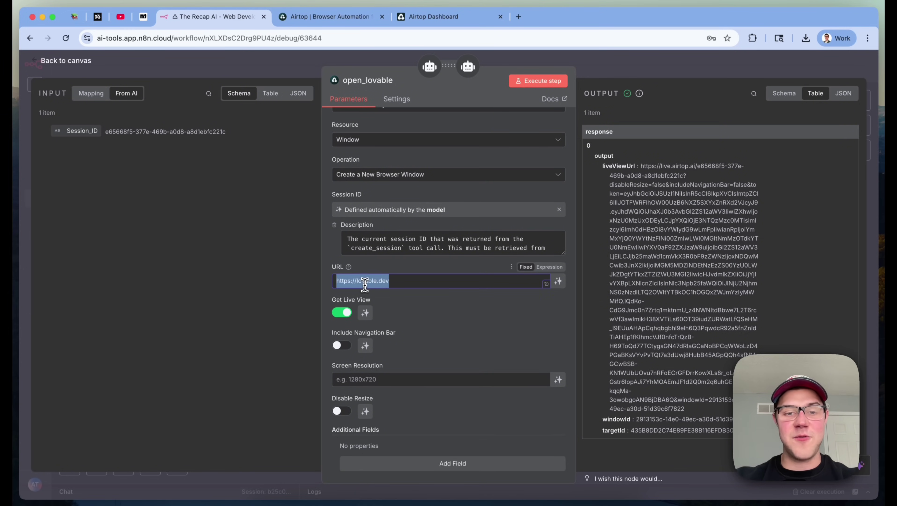
pyautogui.press('super+c')
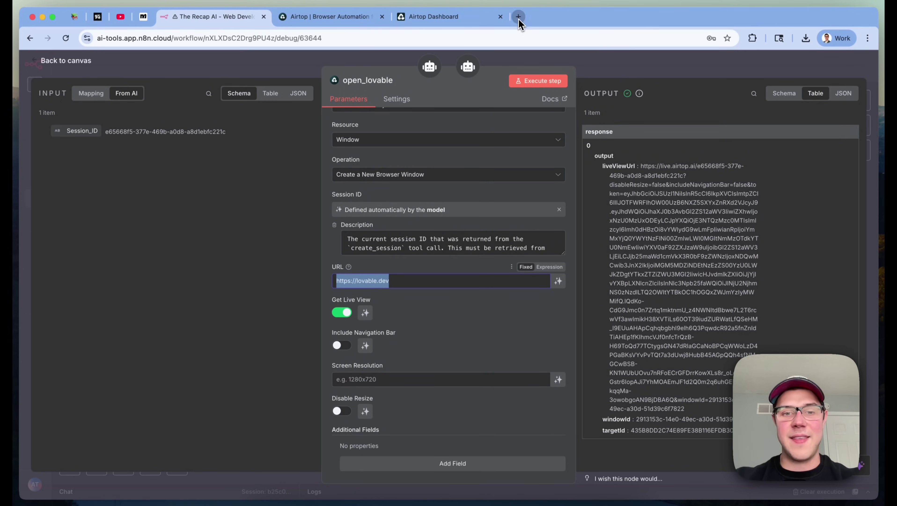
pyautogui.click(518, 17)
pyautogui.press('super+v')
pyautogui.press('Return')
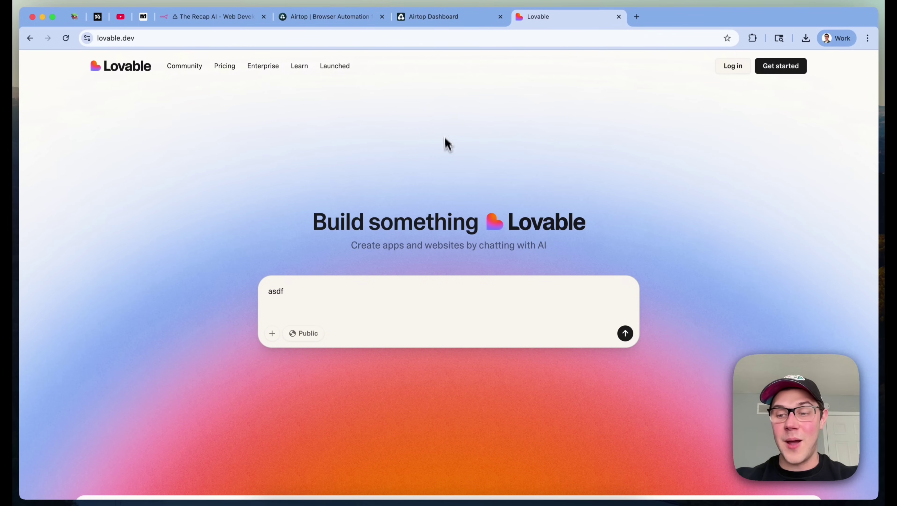
# Paste open_lovable's liveViewUrl output into another new browser tab
pyautogui.click(335, 19)
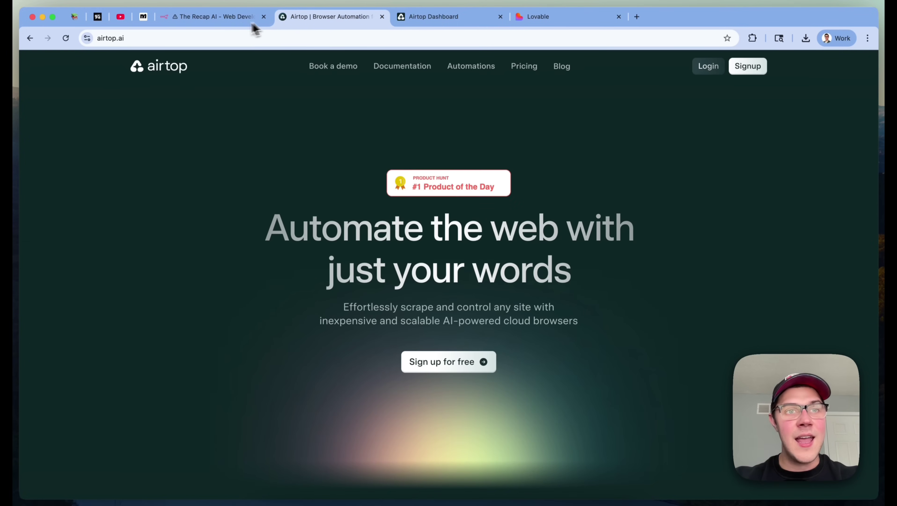
pyautogui.click(252, 22)
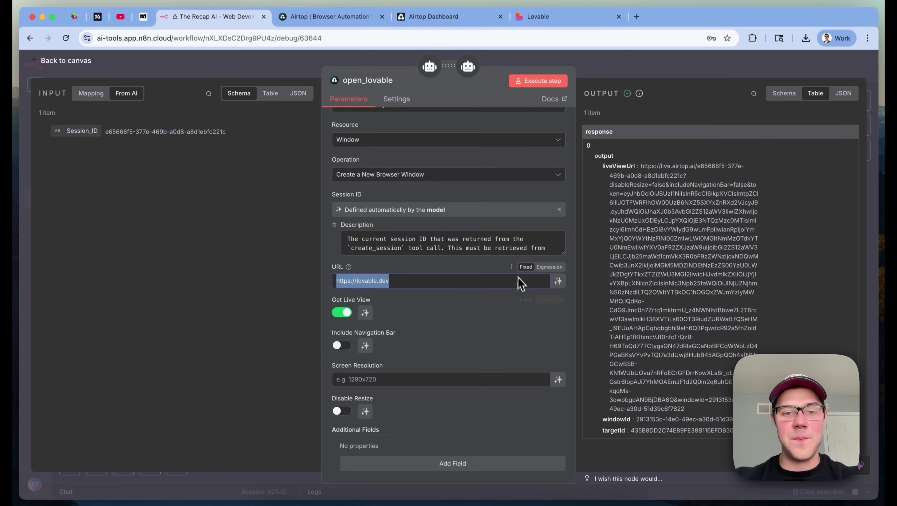
pyautogui.scroll(-1, 495, 341)
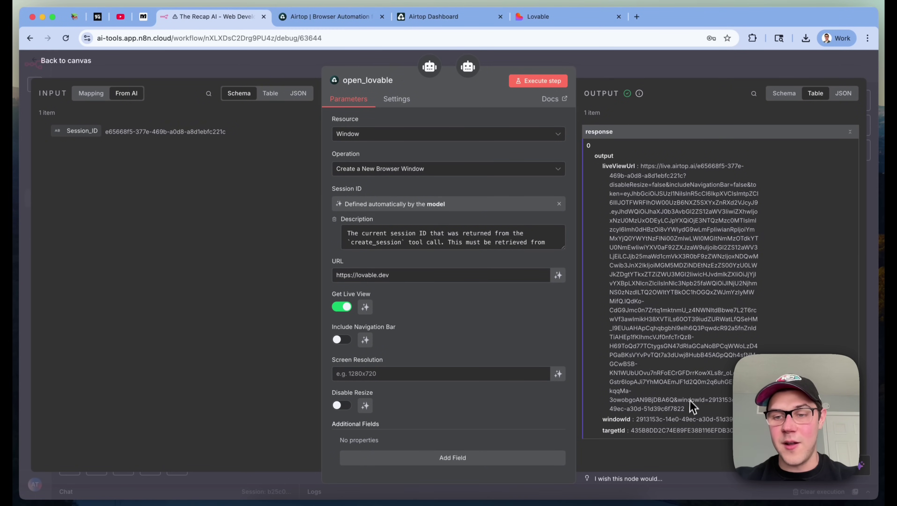
pyautogui.moveTo(691, 406); pyautogui.dragTo(642, 169)
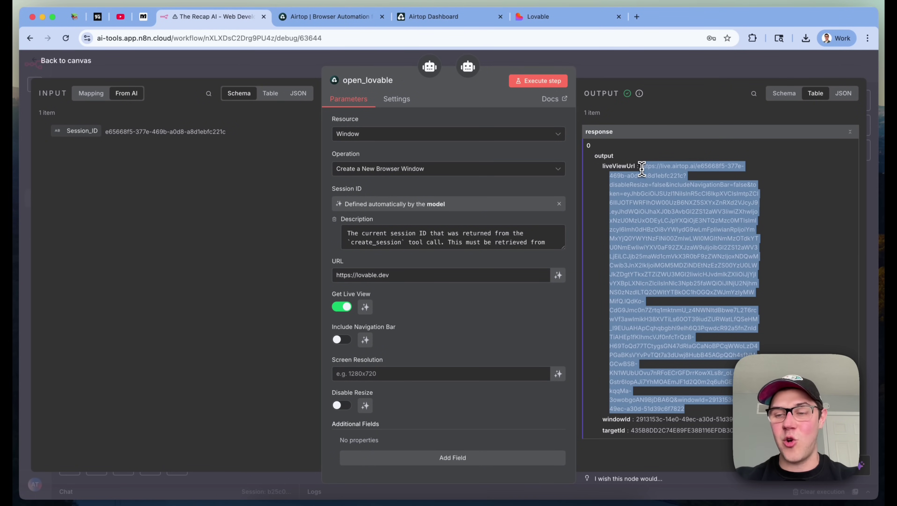
pyautogui.click(637, 17)
pyautogui.press('super+v')
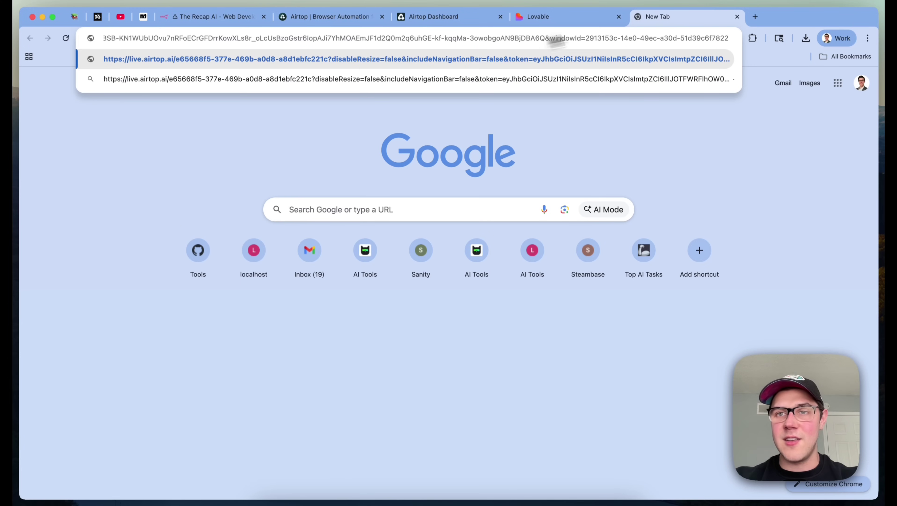
# Close the live view tab, review the Session ID description, and close the open_lovable panel
pyautogui.click(737, 17)
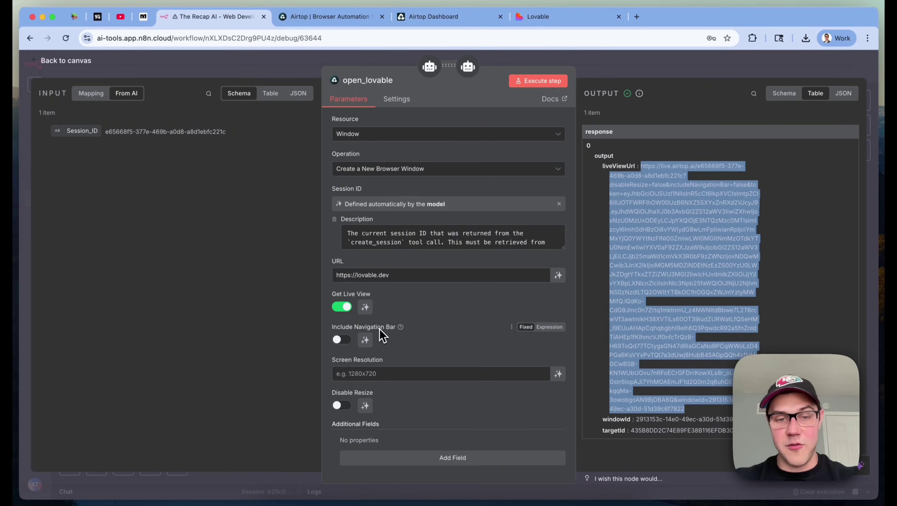
pyautogui.scroll(1, 404, 254)
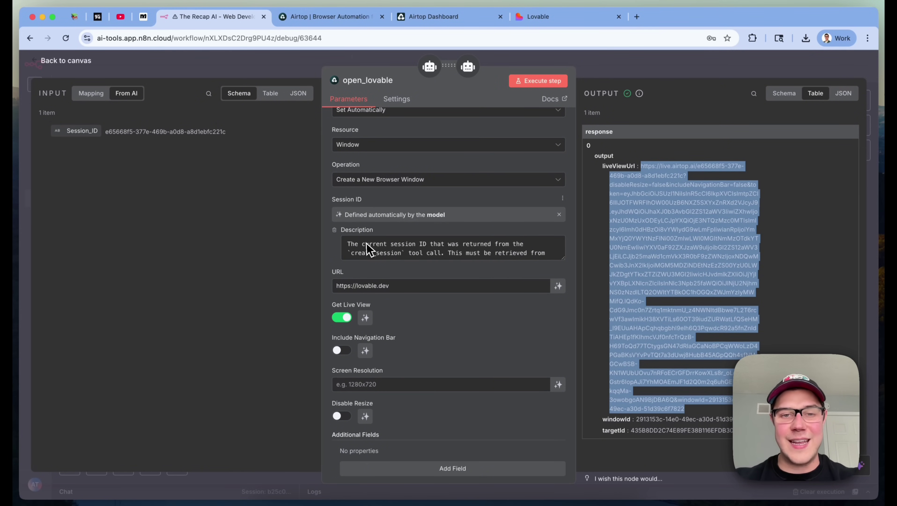
pyautogui.scroll(-1, 460, 255)
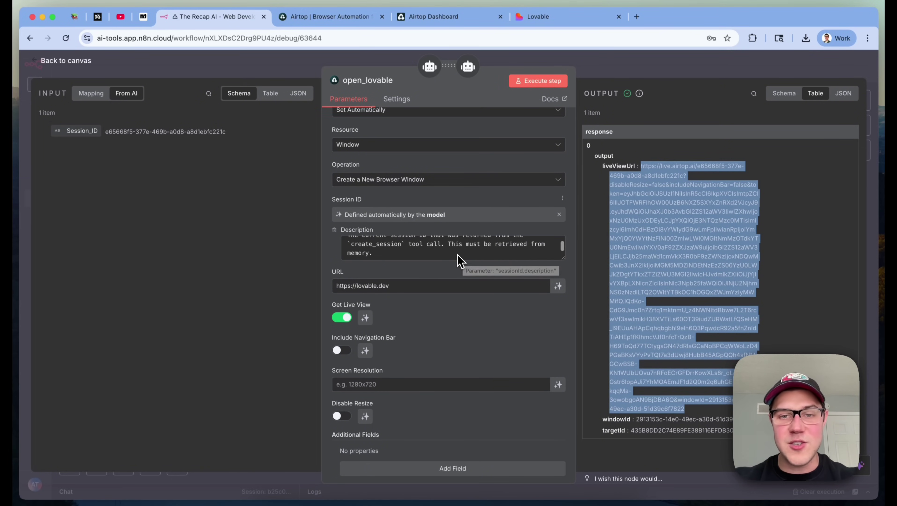
pyautogui.click(789, 65)
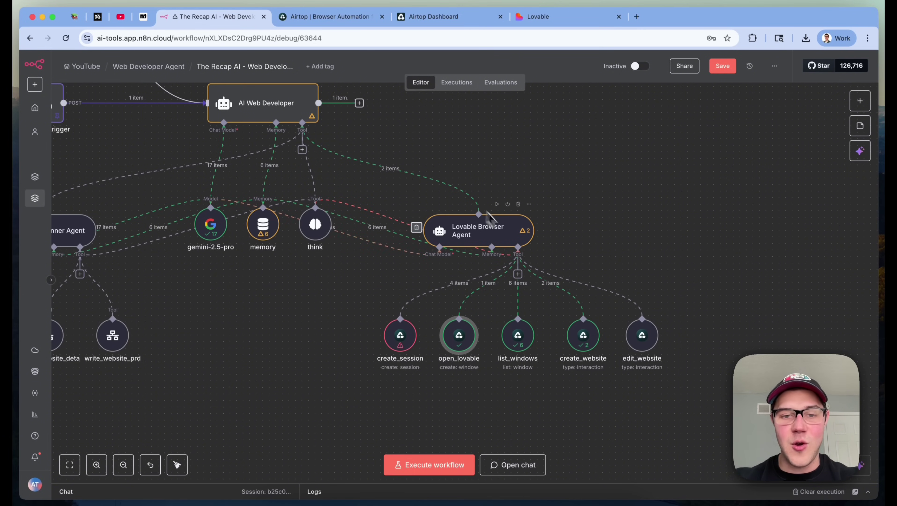
# In create_session, switch to run 1 of 4 and select the returned session id
pyautogui.doubleClick(398, 335)
pyautogui.click(634, 116)
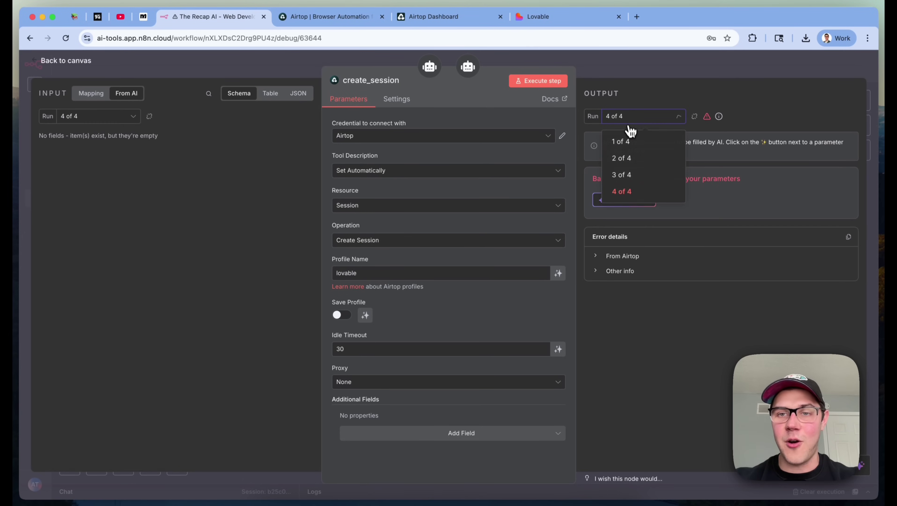
pyautogui.click(631, 142)
pyautogui.moveTo(614, 207); pyautogui.dragTo(733, 207)
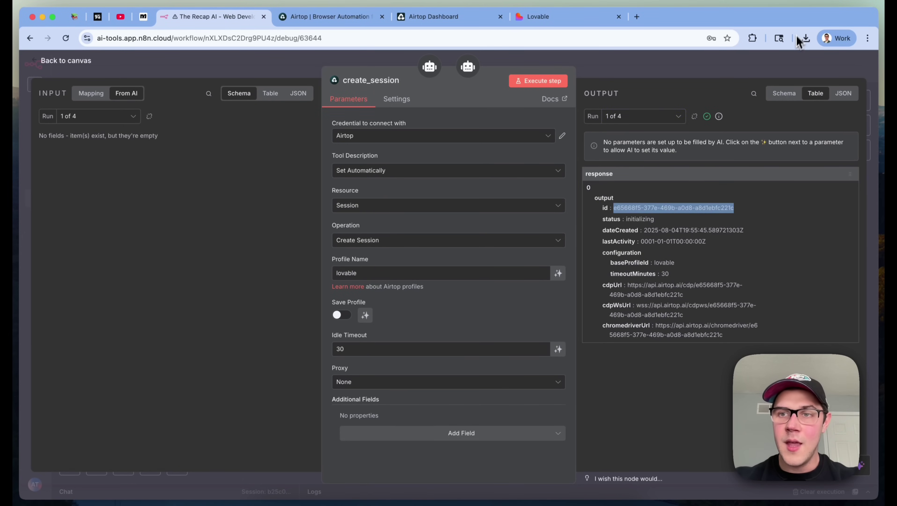
pyautogui.click(793, 63)
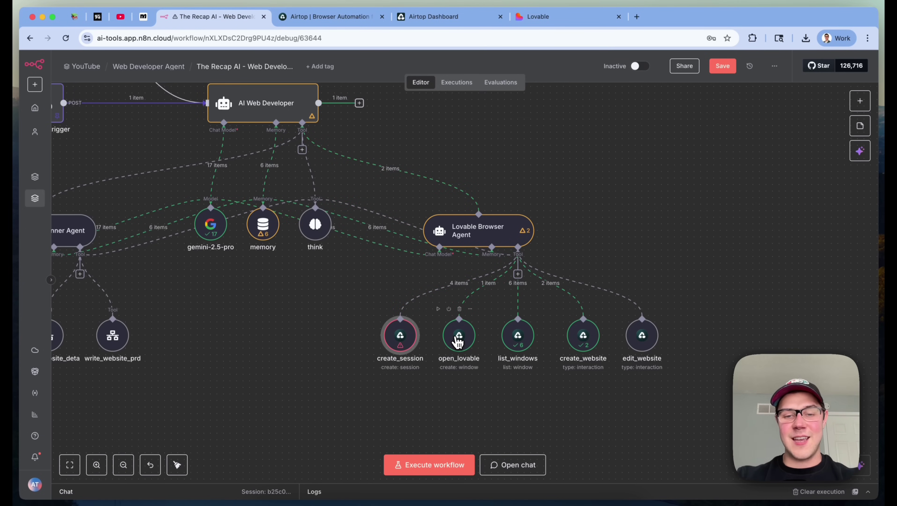
# Check open_lovable's details, then reopen create_session to show its failed latest run
pyautogui.doubleClick(458, 341)
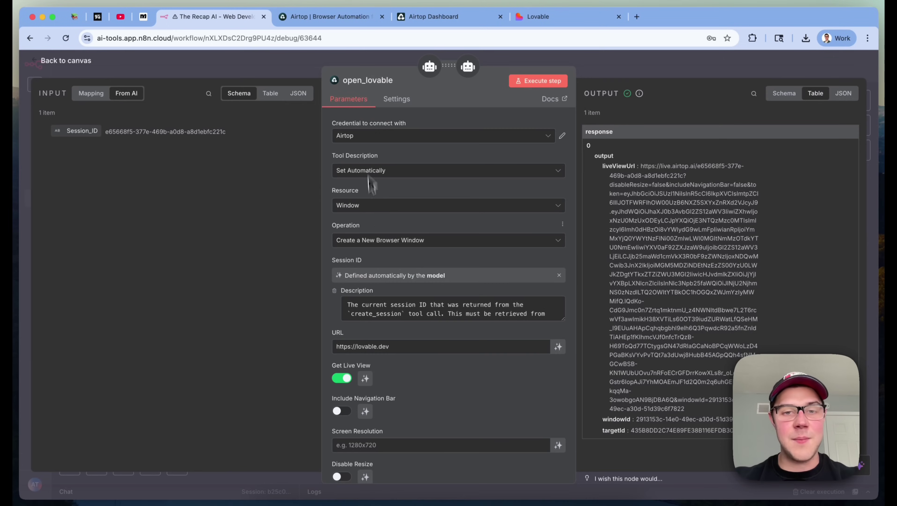
pyautogui.scroll(-3, 373, 169)
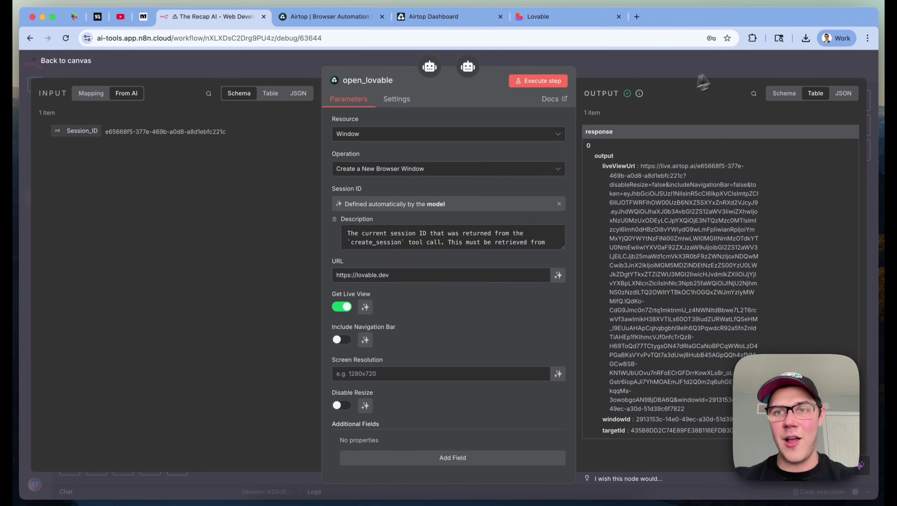
pyautogui.click(729, 68)
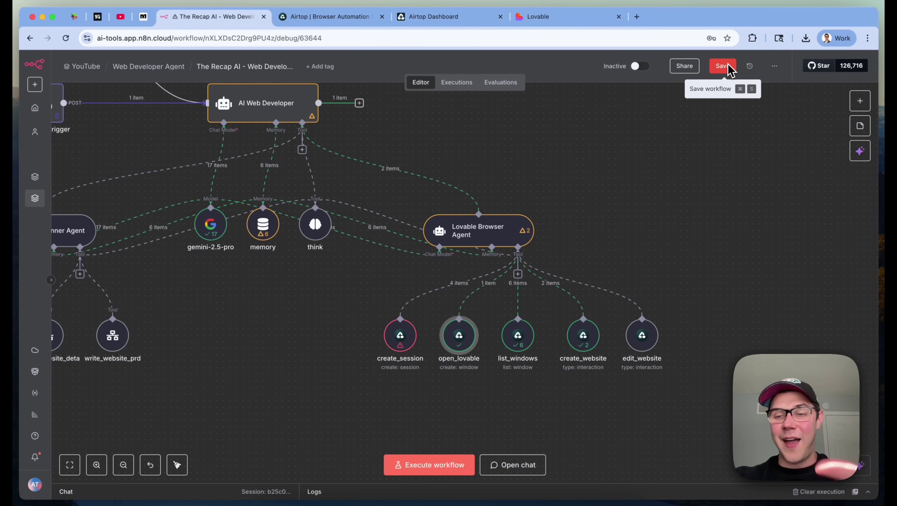
pyautogui.doubleClick(404, 336)
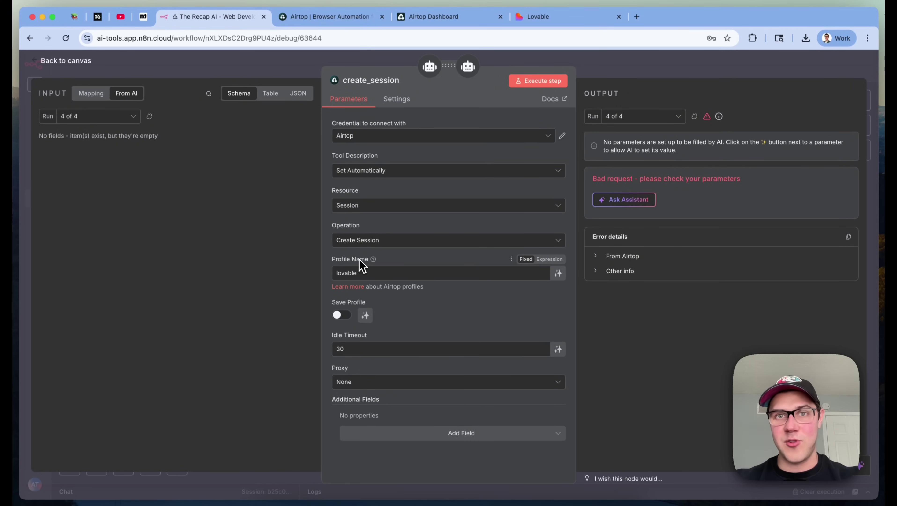
pyautogui.press('super+shift+n')
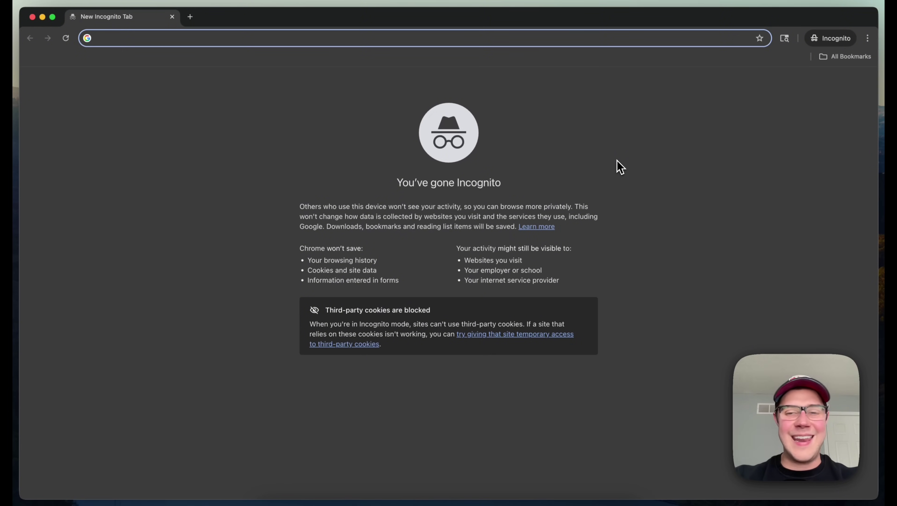
pyautogui.write('lo')
pyautogui.press('Return')
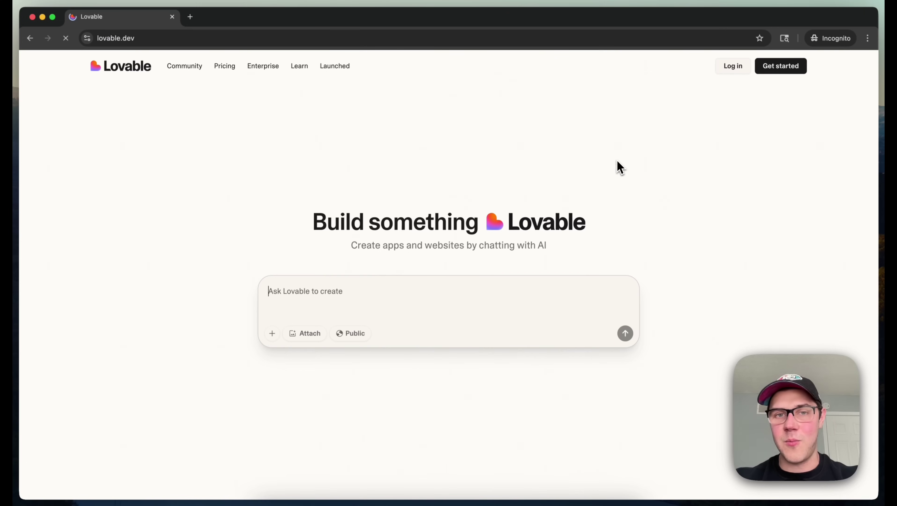
pyautogui.press('fn')
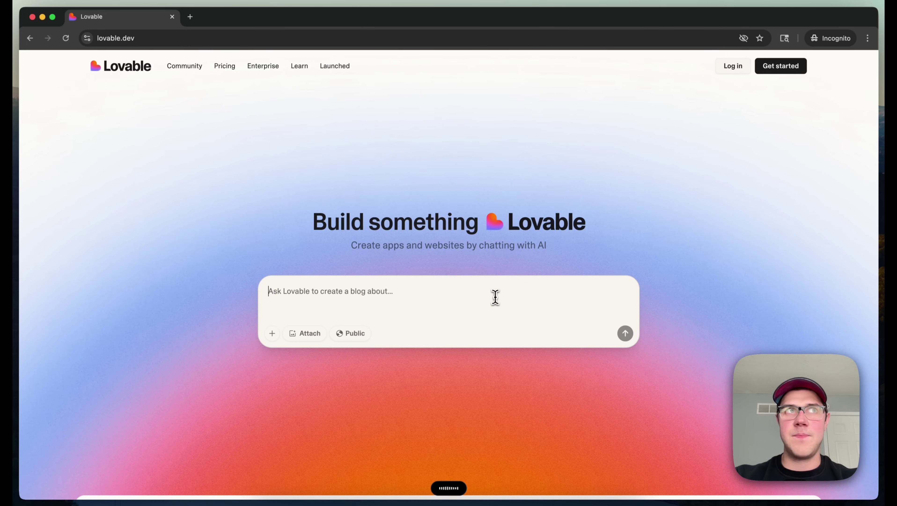
pyautogui.press('fn')
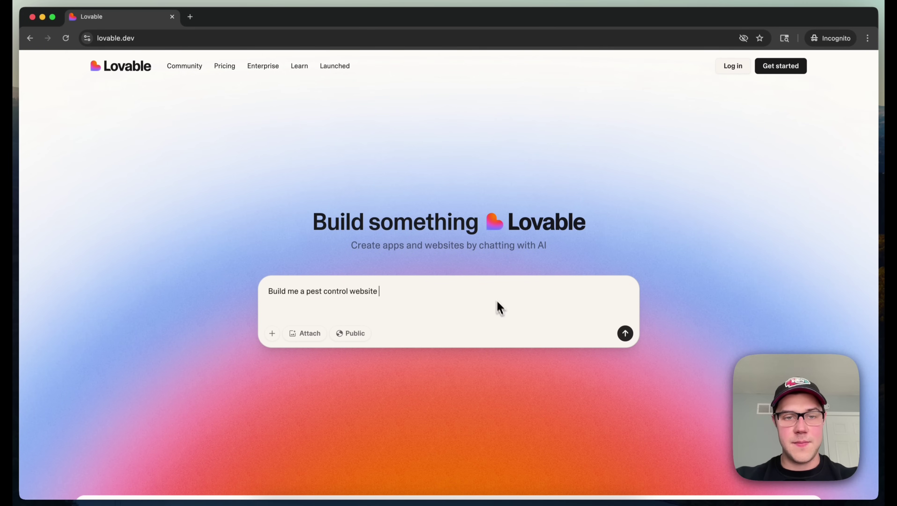
pyautogui.click(625, 333)
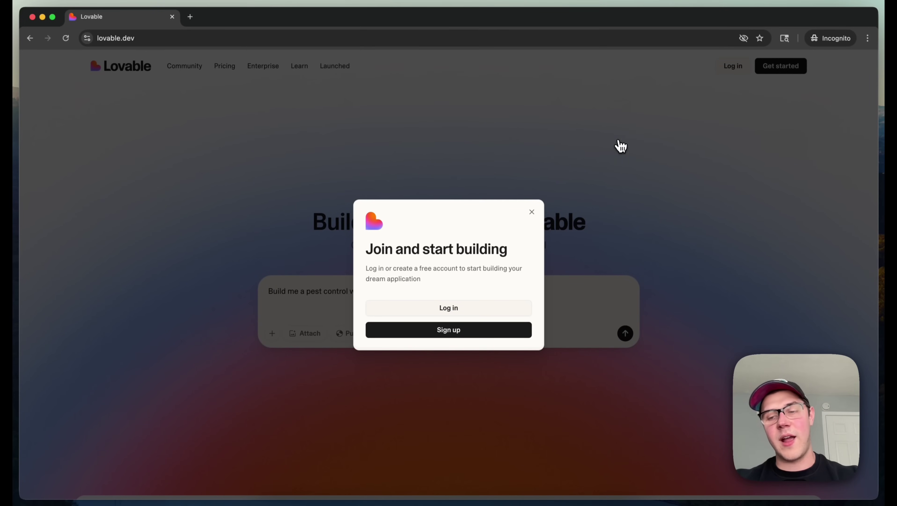
pyautogui.click(173, 18)
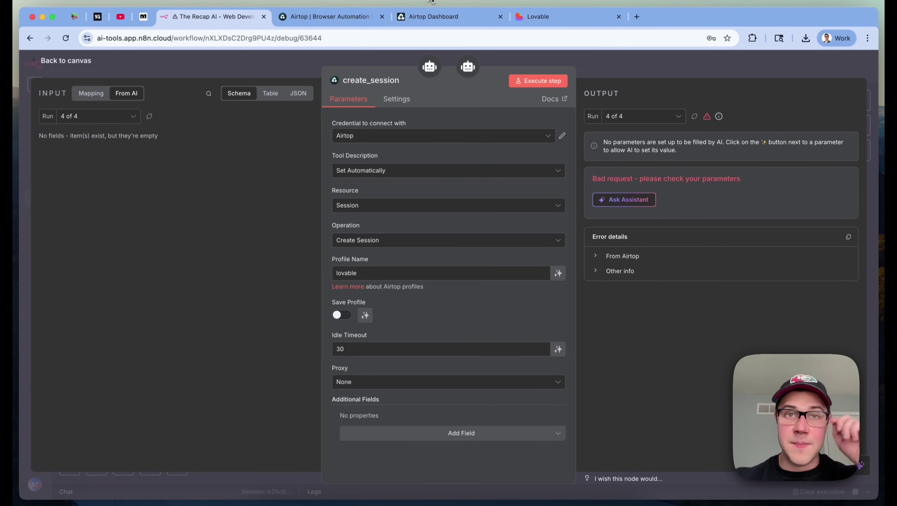
pyautogui.click(434, 18)
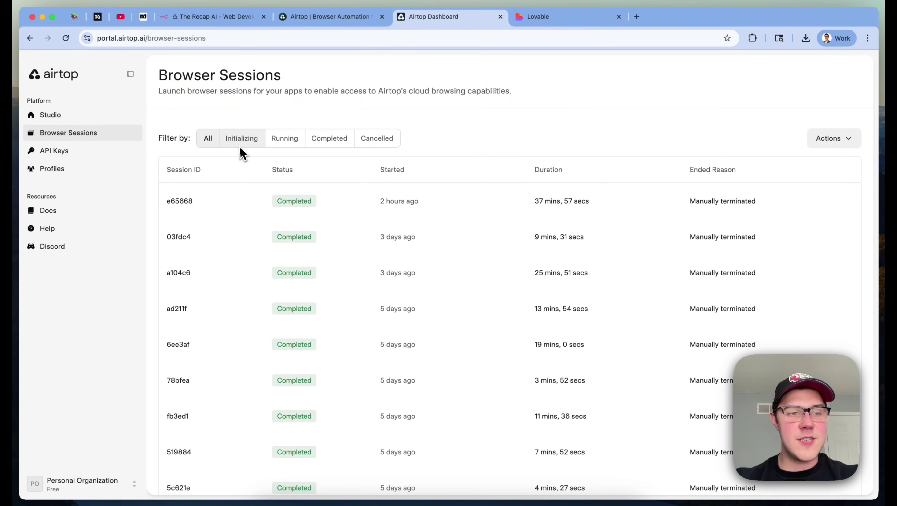
# From Airtop's saved browser profiles, start creating a new profile alongside lovable
pyautogui.click(47, 174)
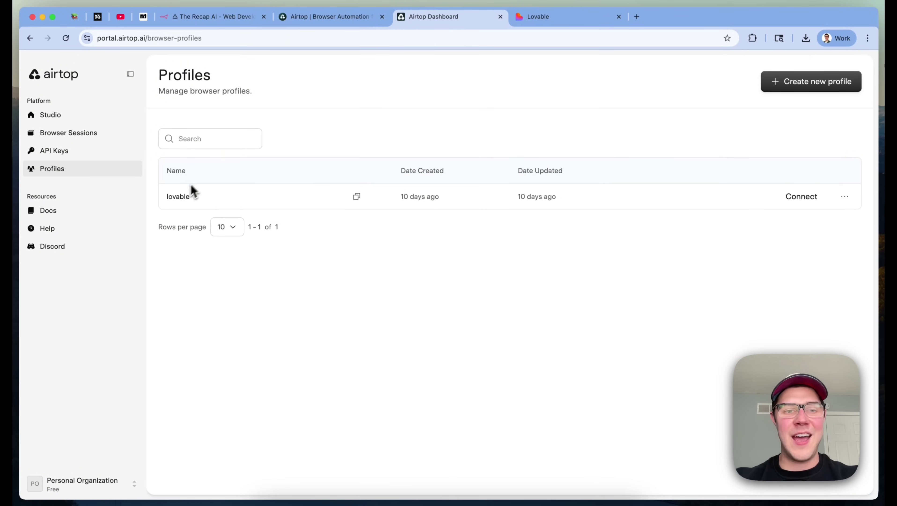
pyautogui.doubleClick(177, 197)
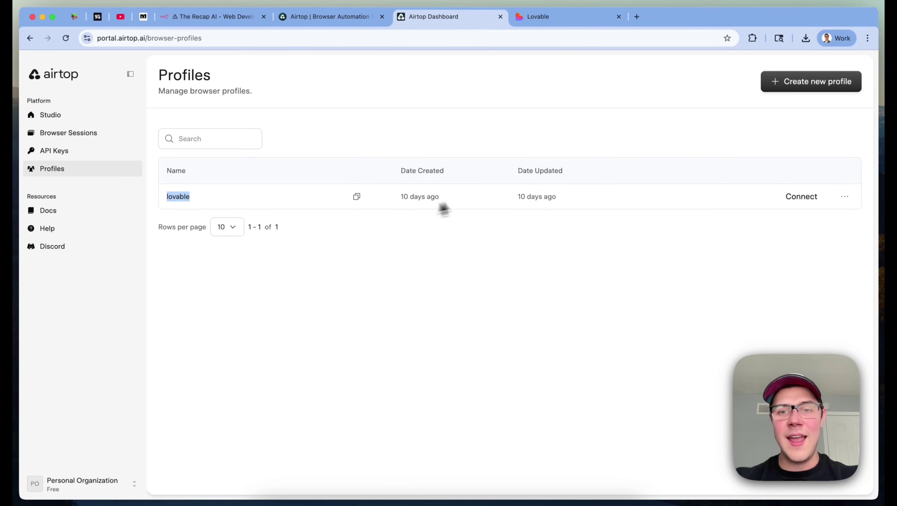
pyautogui.click(613, 296)
pyautogui.click(811, 81)
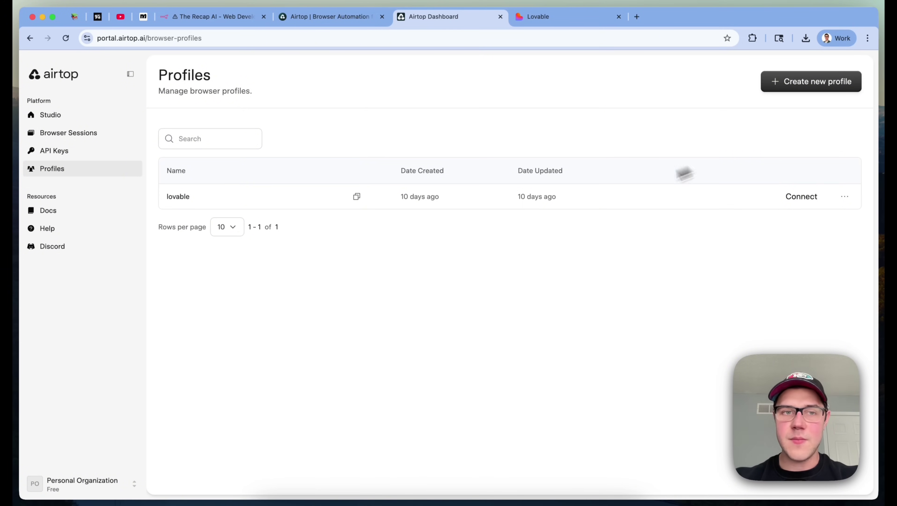
pyautogui.write('test')
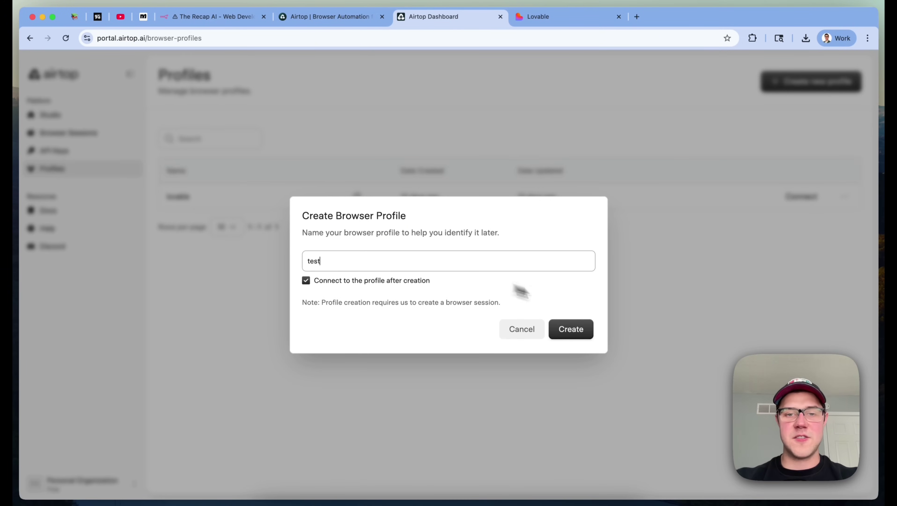
pyautogui.click(575, 337)
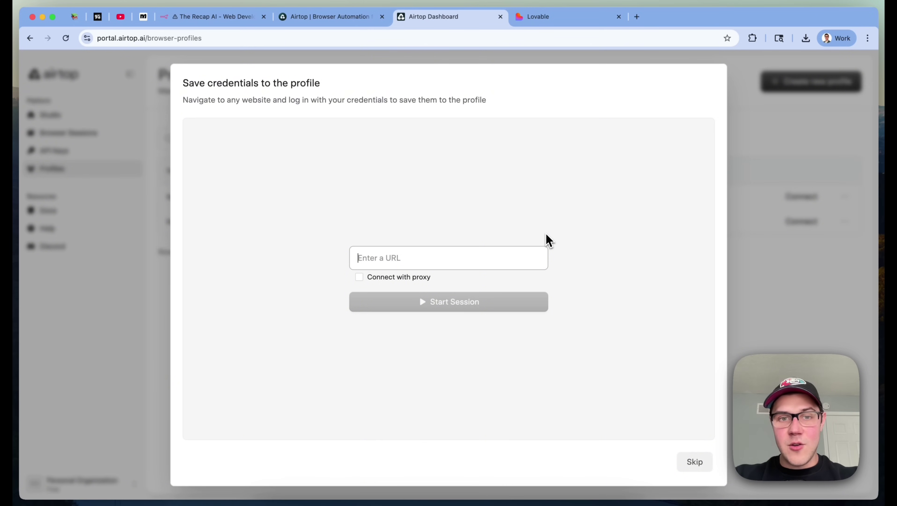
pyautogui.write('https://lovab')
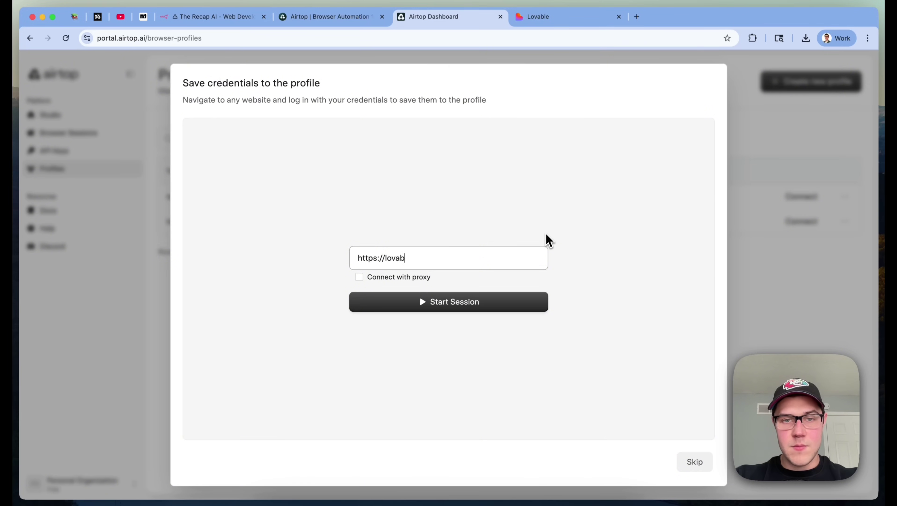
pyautogui.write('le.dev')
pyautogui.click(508, 302)
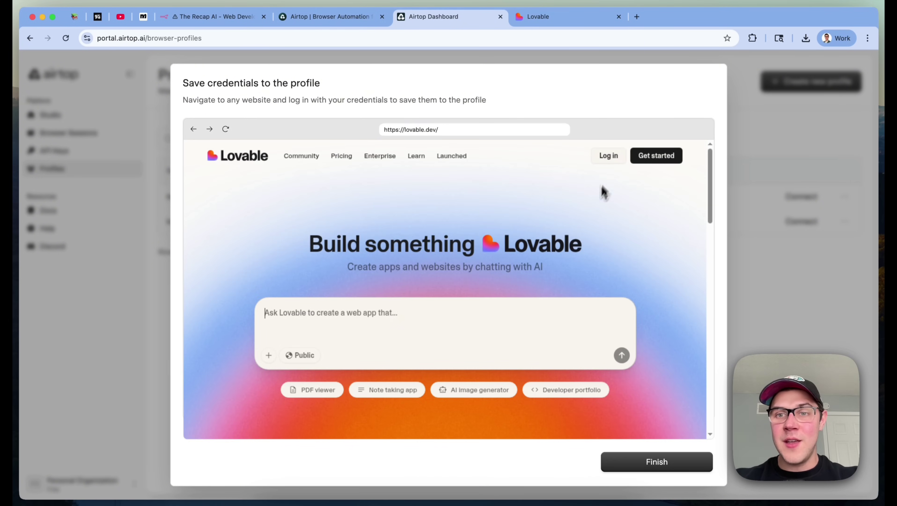
# Go to Lovable's login page in the session, focus the email field, and finish the profile
pyautogui.click(613, 161)
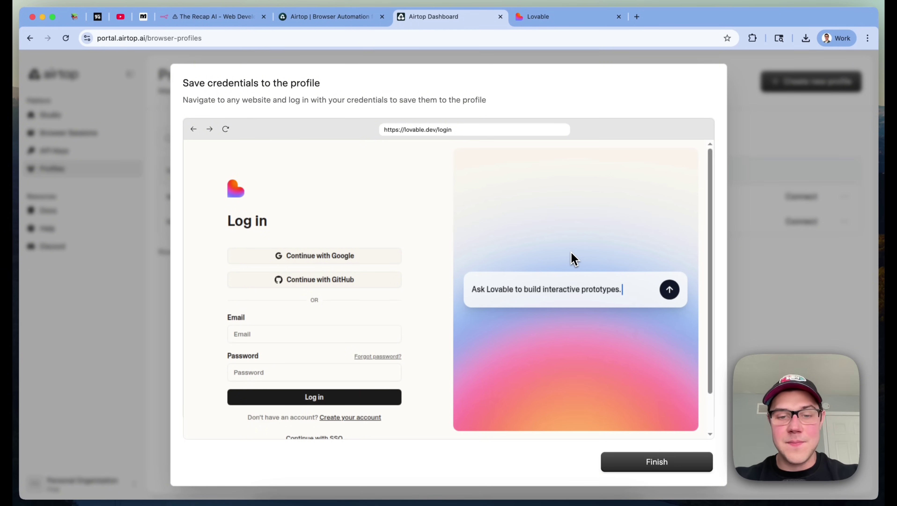
pyautogui.click(302, 334)
pyautogui.click(600, 234)
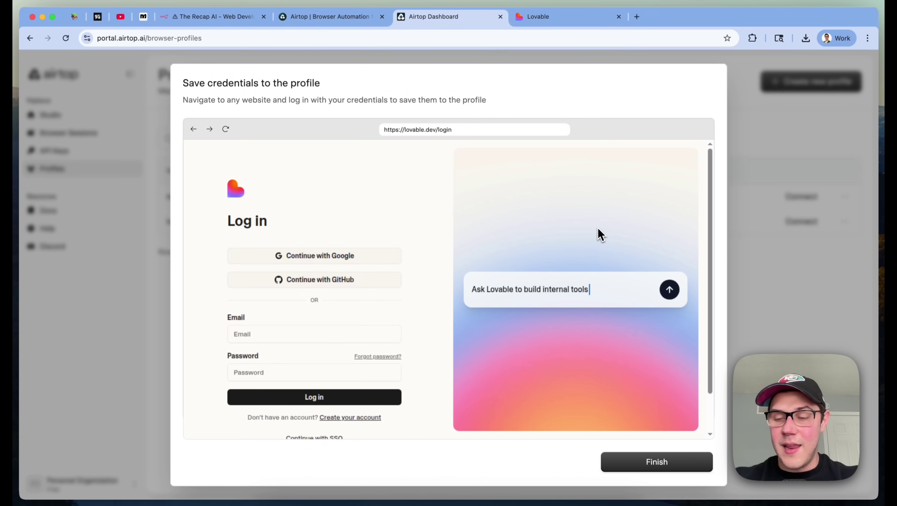
pyautogui.scroll(-2, 274, 300)
pyautogui.click(269, 290)
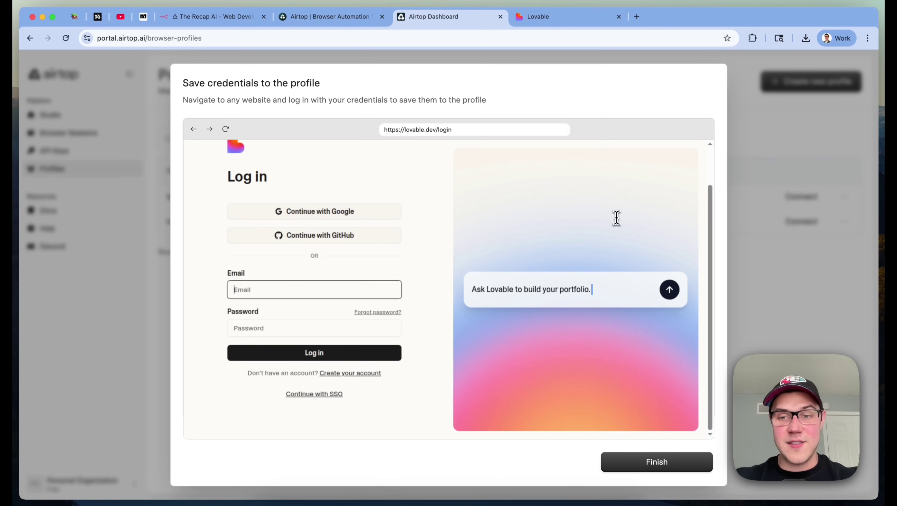
pyautogui.click(659, 461)
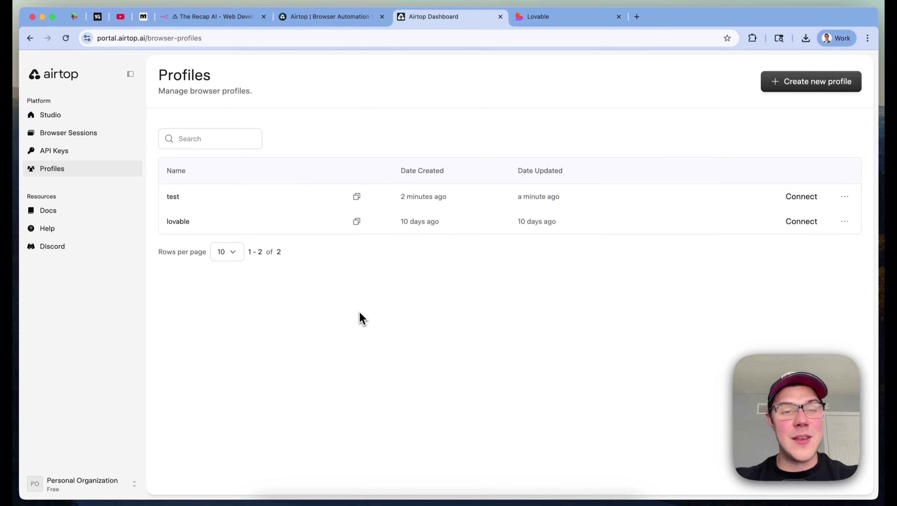
# Return to the n8n workflow, close create_session, and open the list_windows tool
pyautogui.click(345, 20)
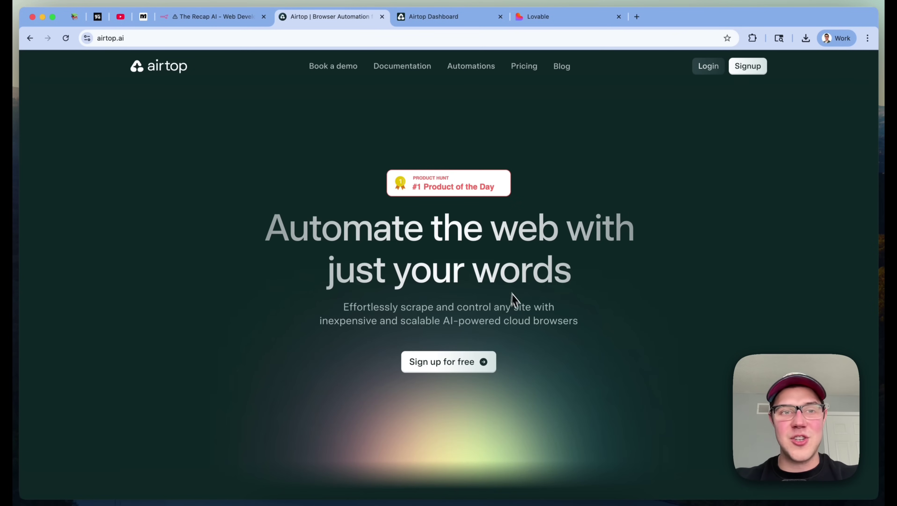
pyautogui.click(236, 18)
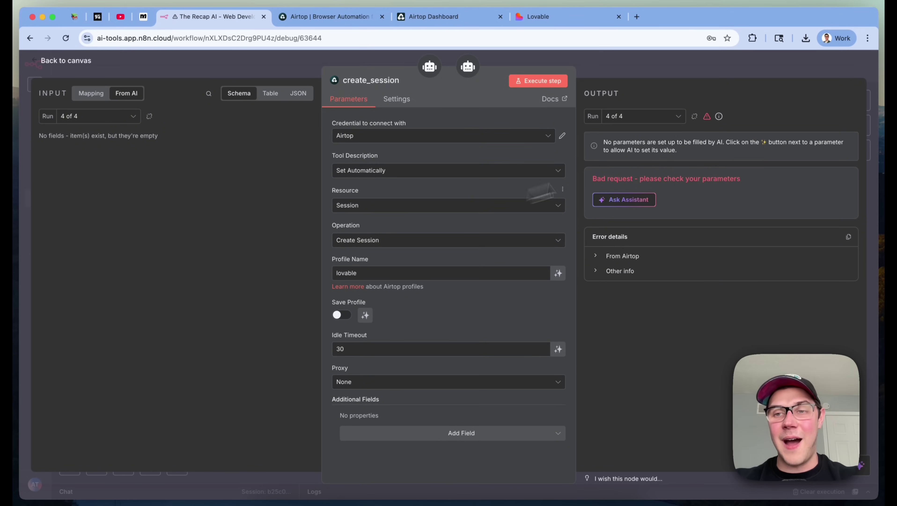
pyautogui.press('Escape')
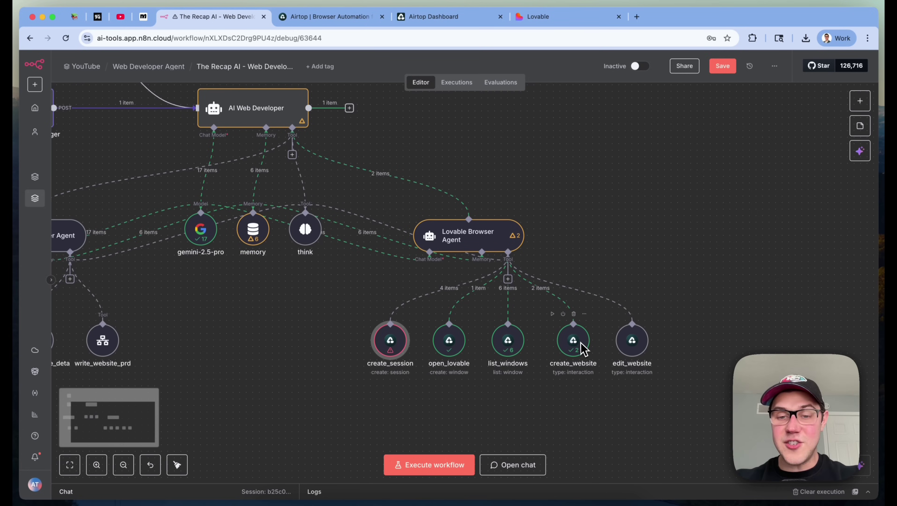
pyautogui.doubleClick(510, 352)
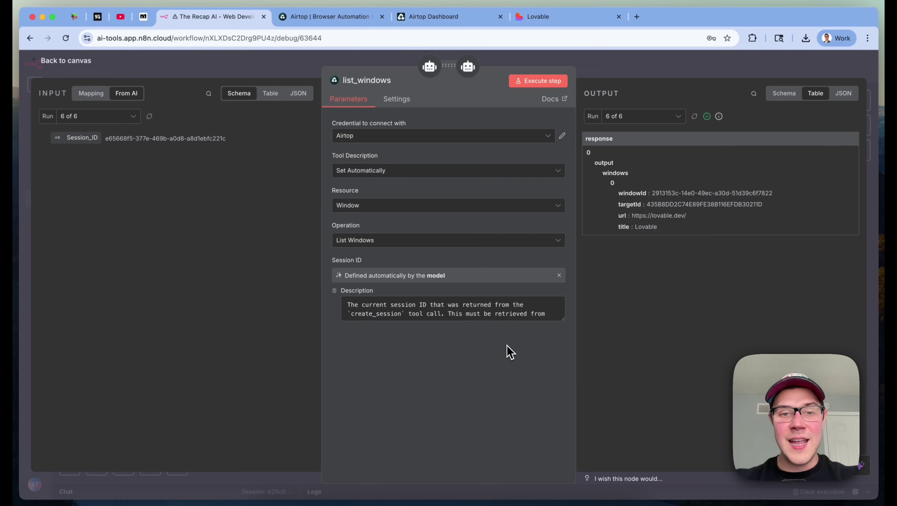
# Confirm list_windows uses resource Window and operation List Windows, and check the lovable.dev output URL
pyautogui.click(367, 205)
pyautogui.click(358, 299)
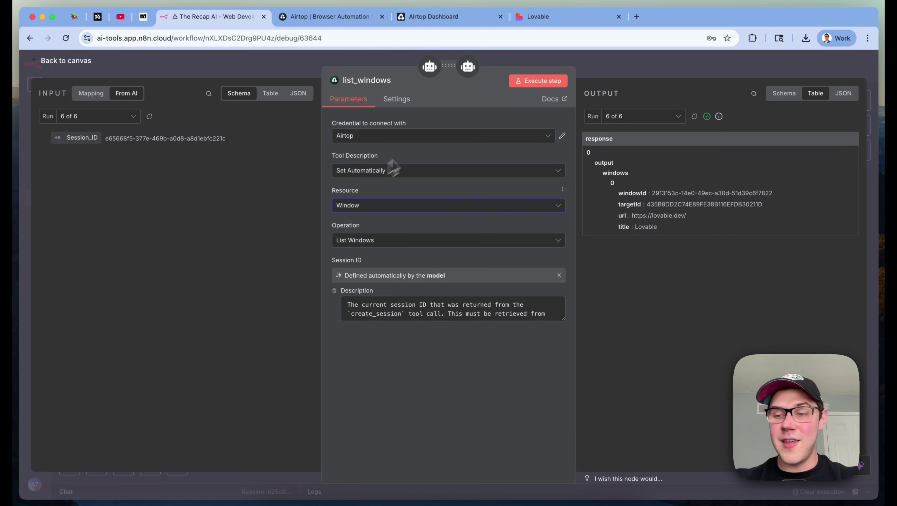
pyautogui.click(418, 245)
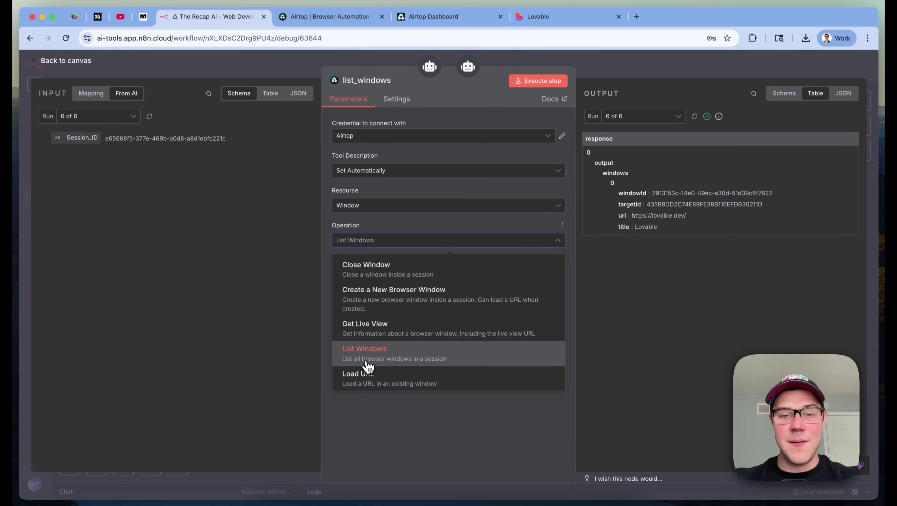
pyautogui.click(521, 434)
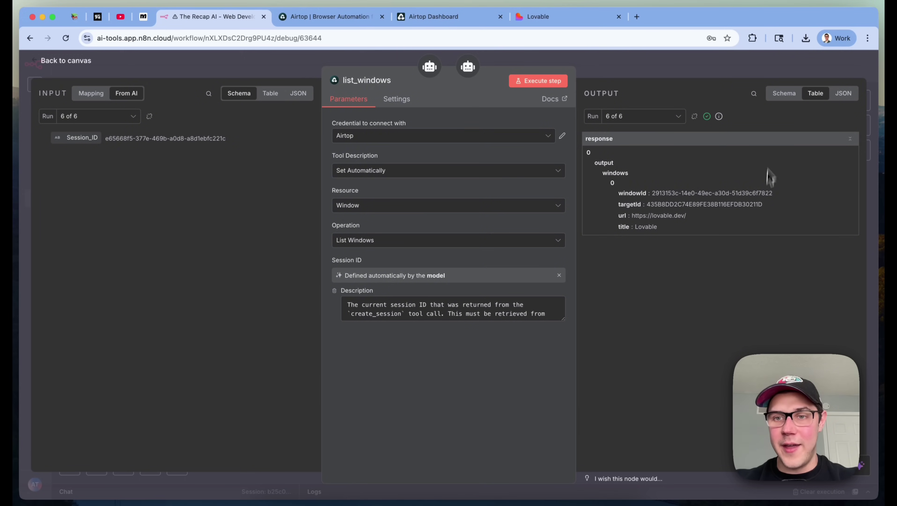
pyautogui.moveTo(632, 216); pyautogui.dragTo(703, 219)
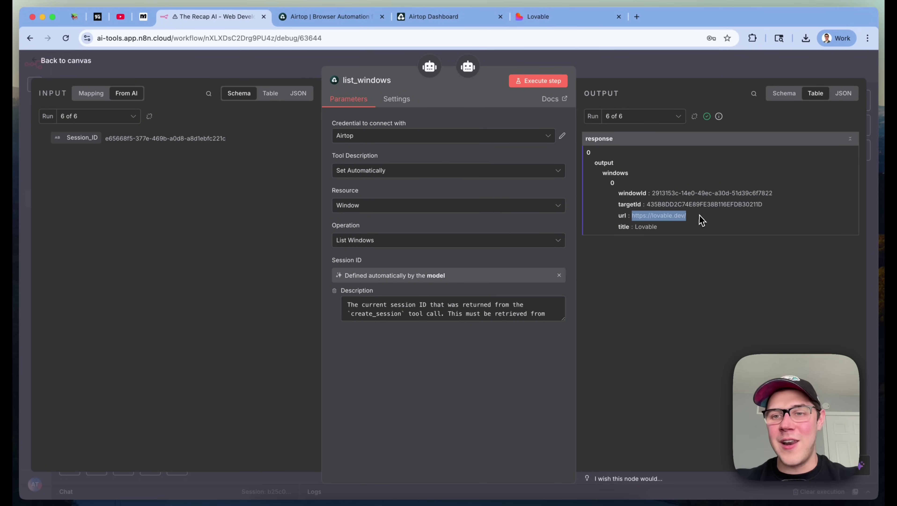
pyautogui.click(809, 306)
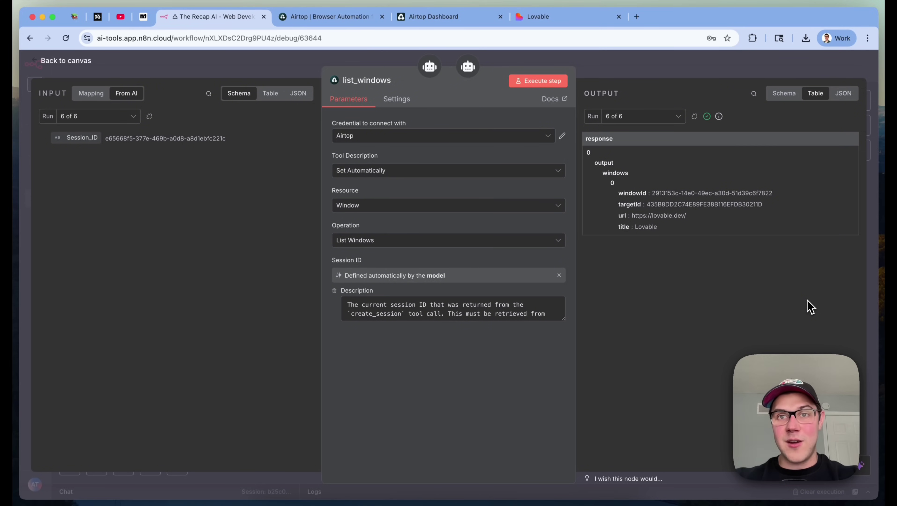
pyautogui.click(532, 20)
pyautogui.scroll(-15, 480, 300)
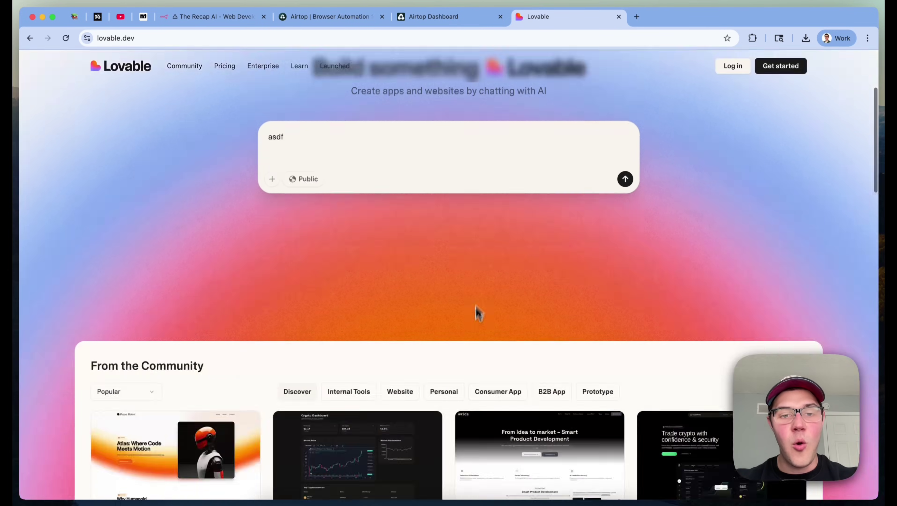
pyautogui.click(398, 228)
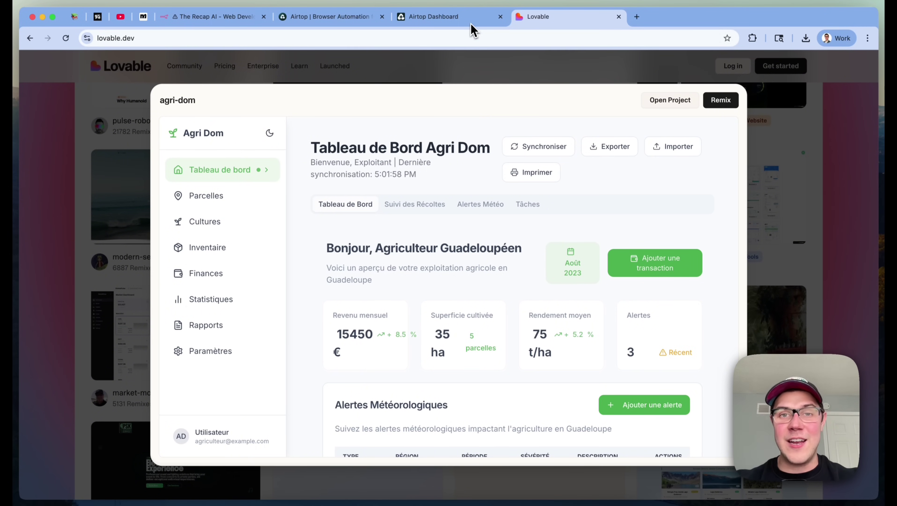
pyautogui.click(474, 18)
pyautogui.click(212, 18)
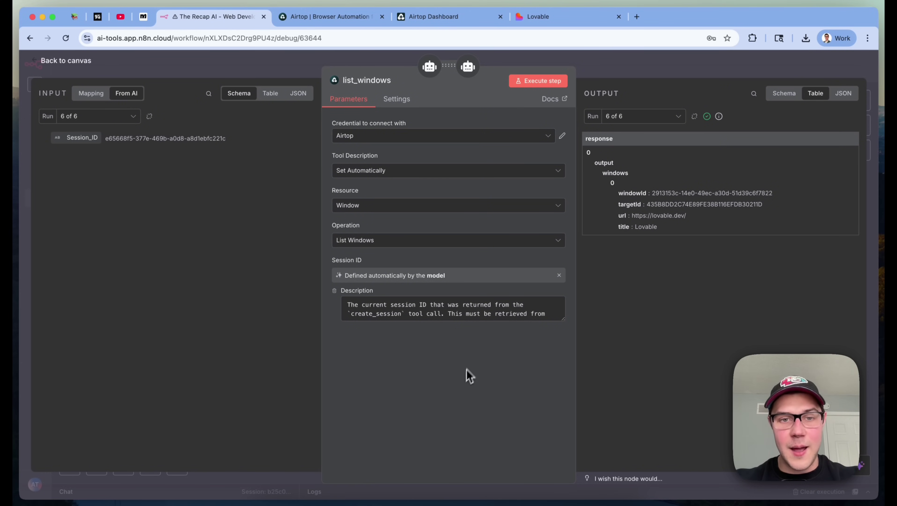
# Close the list_windows tool settings, reopening them once to recheck
pyautogui.click(706, 72)
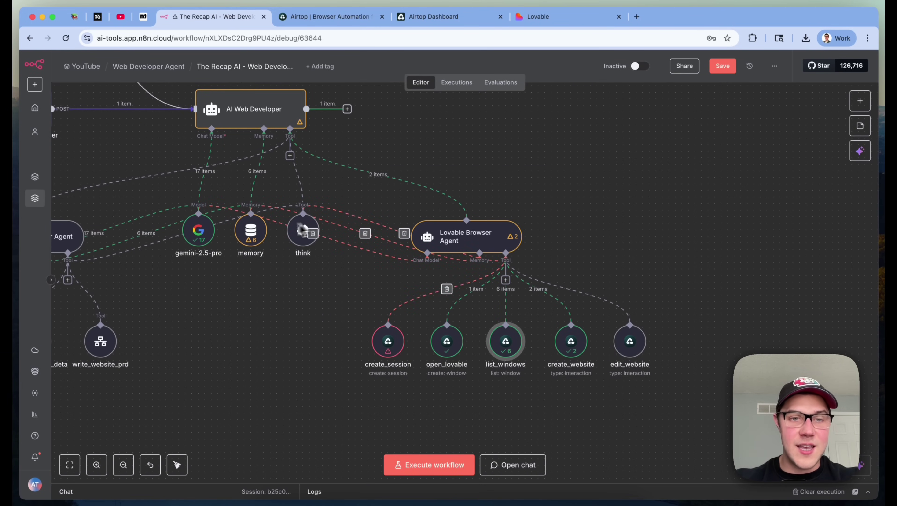
pyautogui.doubleClick(503, 341)
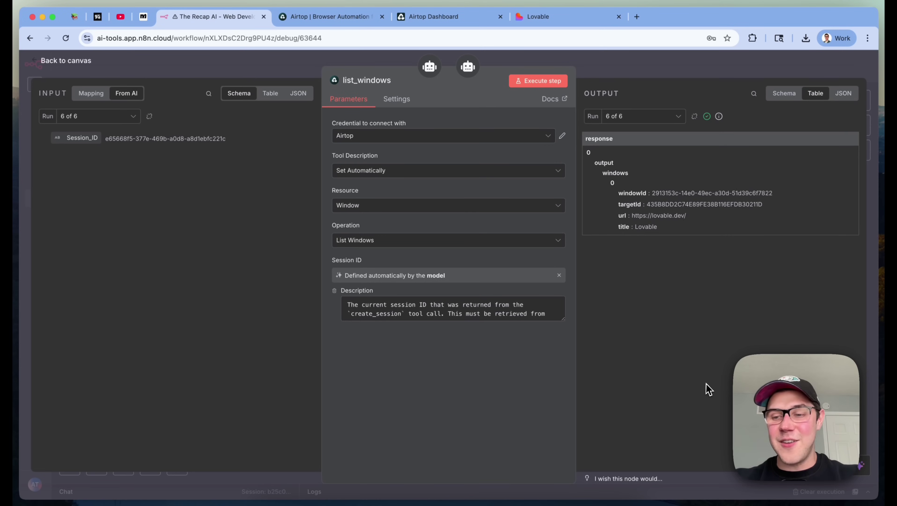
pyautogui.click(816, 73)
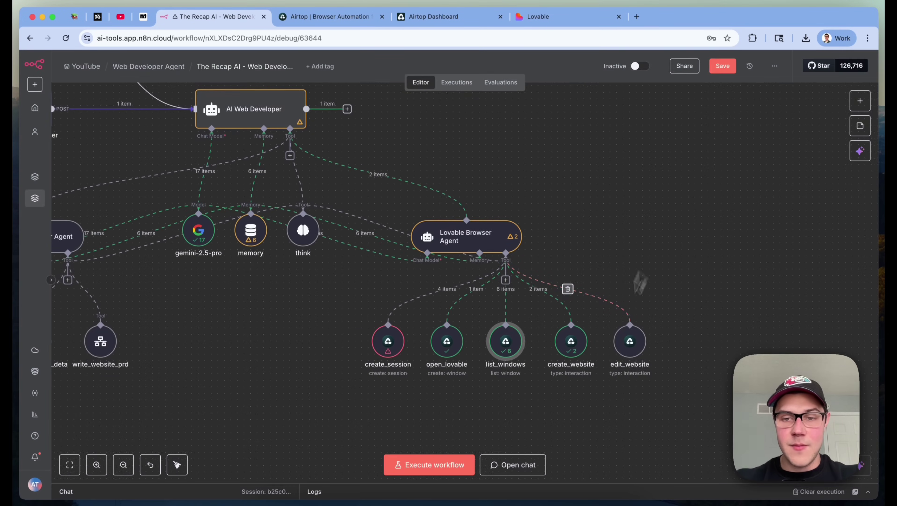
# Select the create_website and edit_website tools on the canvas, then open create_website
pyautogui.hscroll(2, 610, 351)
pyautogui.moveTo(663, 417); pyautogui.dragTo(502, 306)
pyautogui.click(630, 316)
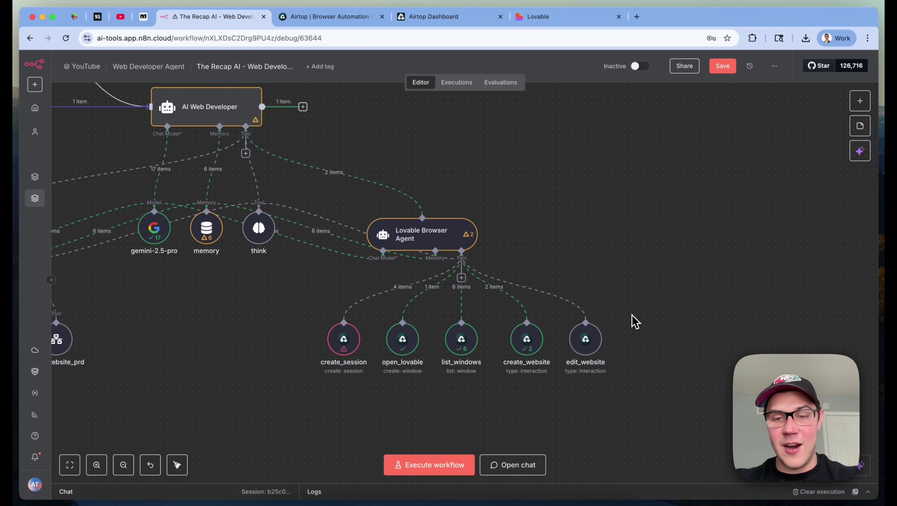
pyautogui.doubleClick(526, 340)
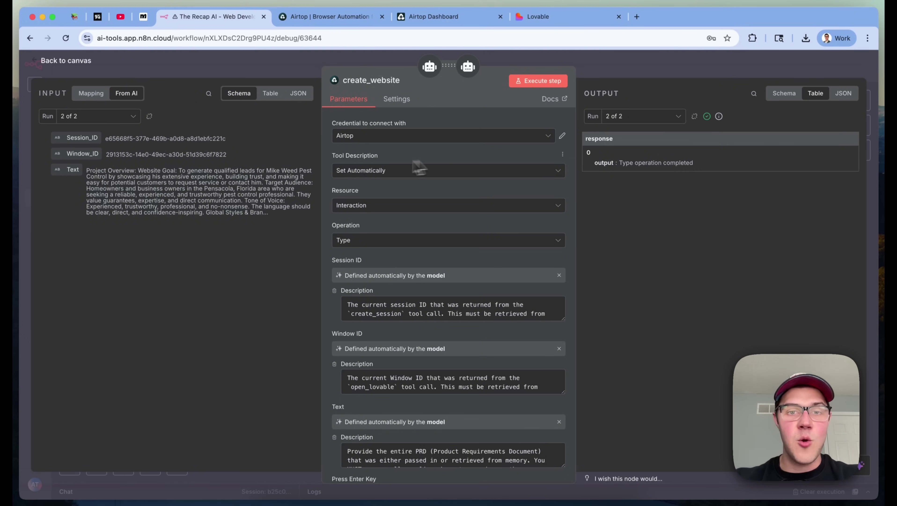
# Confirm create_website keeps resource Interaction and operation Type, then switch to Lovable
pyautogui.scroll(-1, 460, 191)
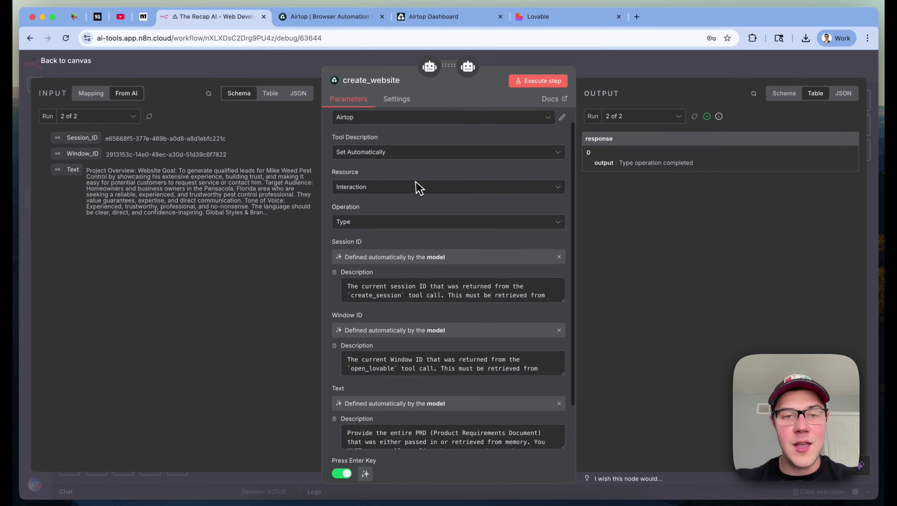
pyautogui.click(355, 186)
pyautogui.click(355, 244)
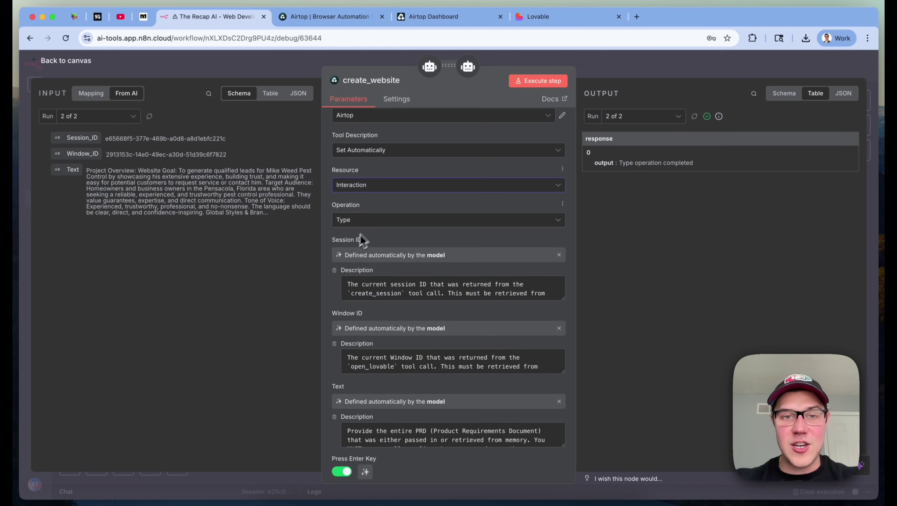
pyautogui.click(360, 221)
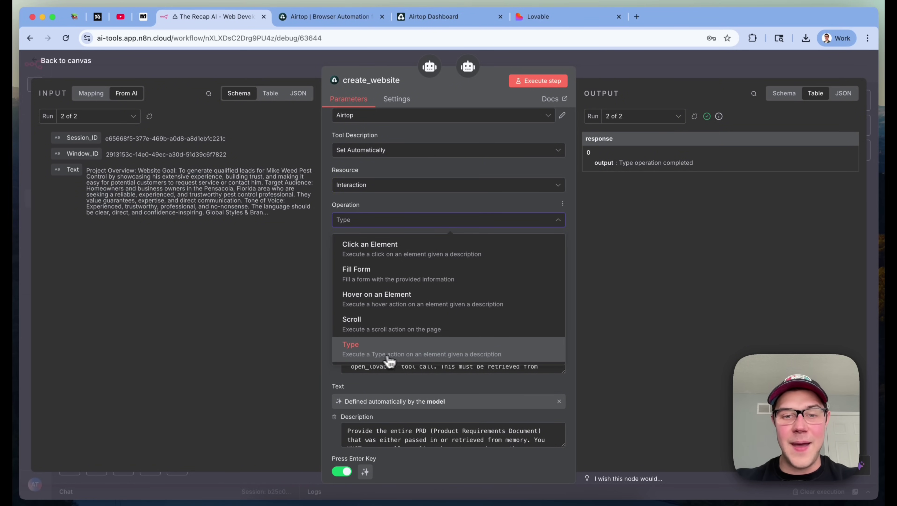
pyautogui.click(510, 356)
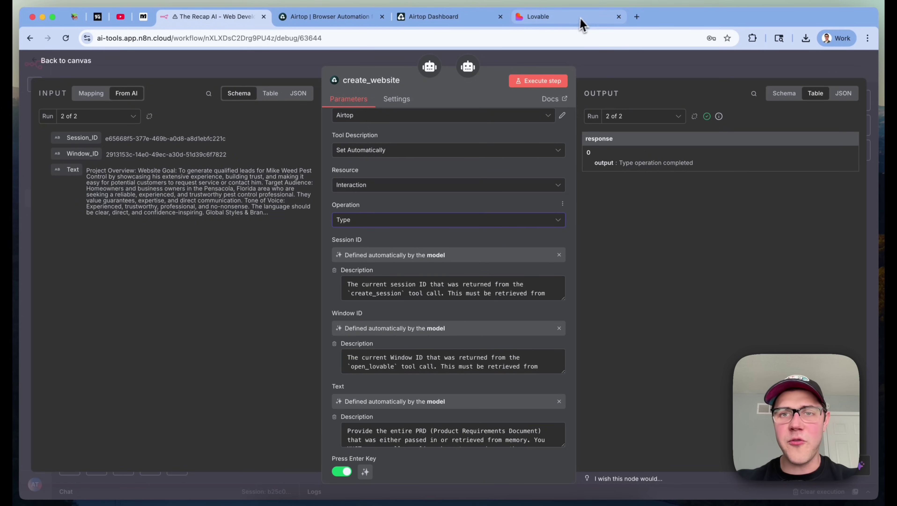
pyautogui.click(580, 18)
# Delete the stray 'asdf' test text from Lovable's prompt box and return to n8n
pyautogui.click(674, 77)
pyautogui.scroll(10, 708, 106)
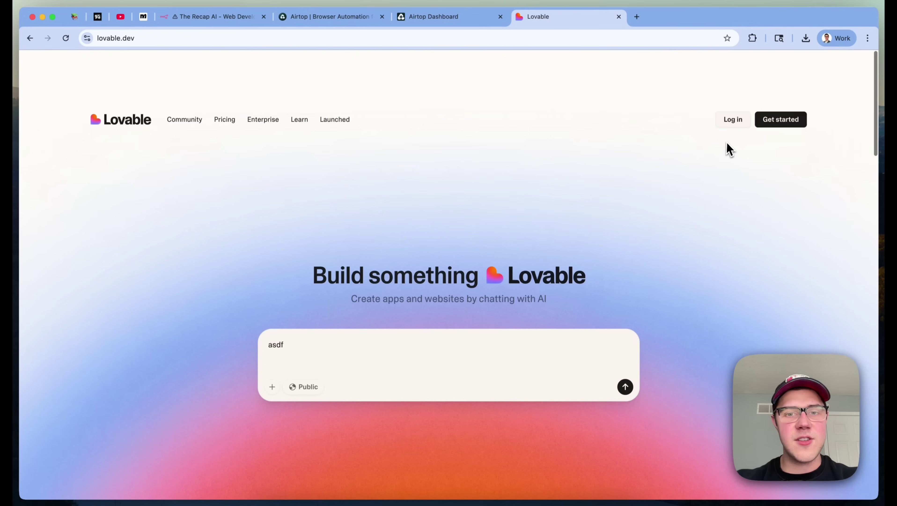
pyautogui.click(339, 294)
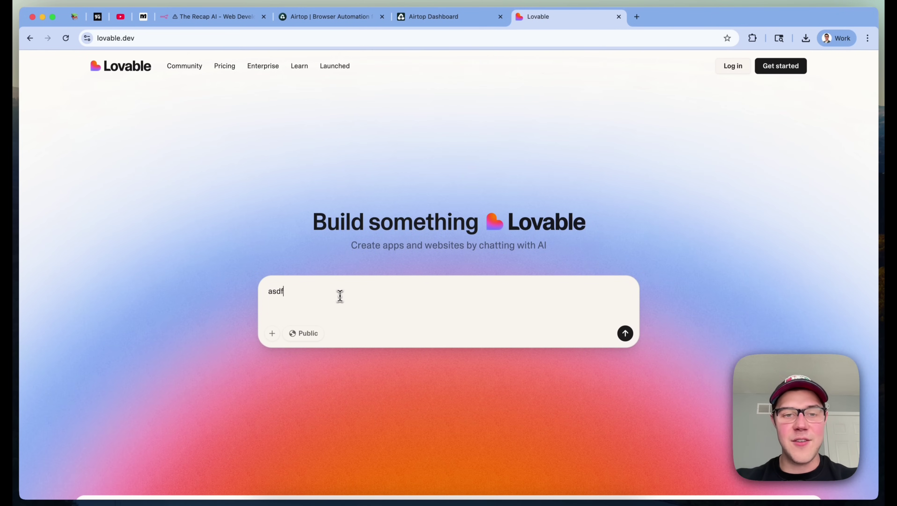
pyautogui.press('super+a')
pyautogui.press('BackSpace')
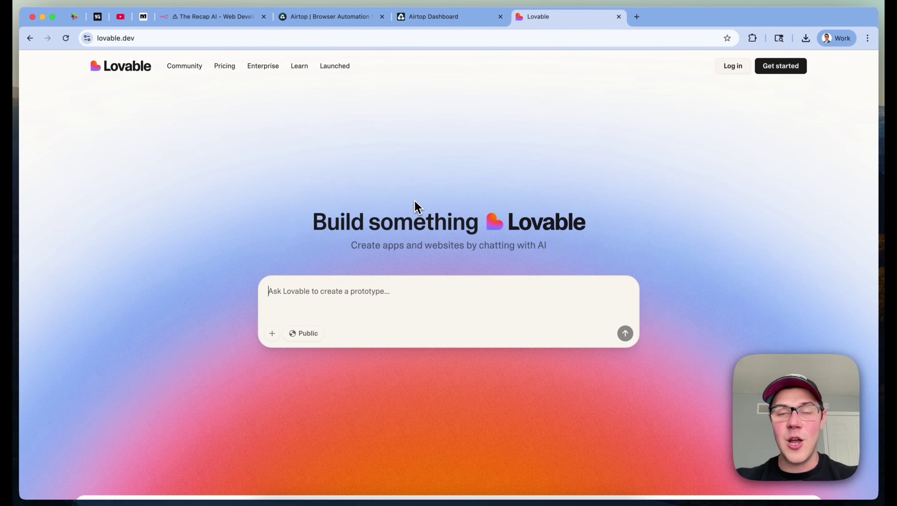
pyautogui.click(205, 22)
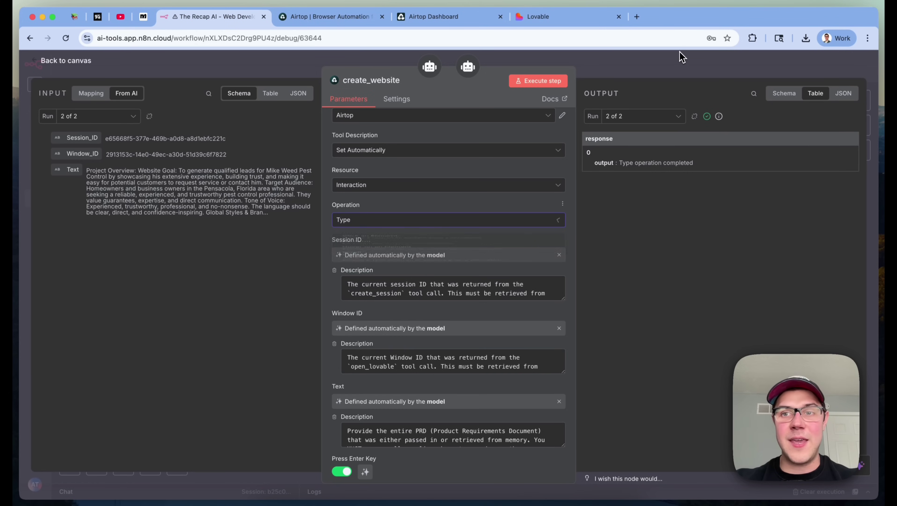
pyautogui.click(676, 62)
pyautogui.hscroll(3, 660, 96)
pyautogui.scroll(1, 660, 96)
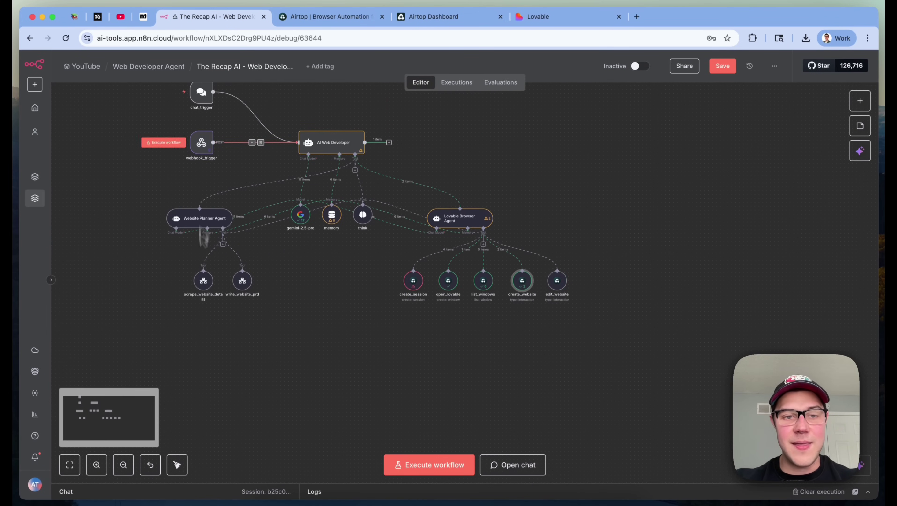
pyautogui.click(540, 20)
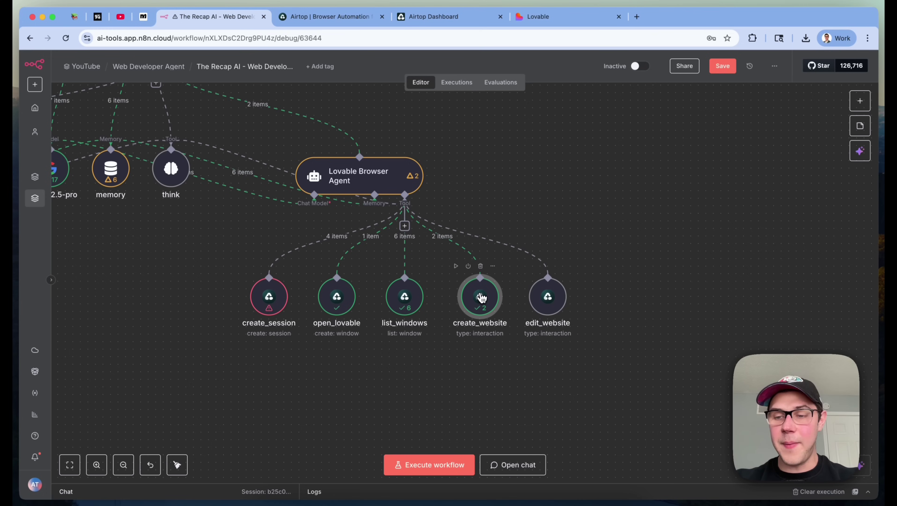
pyautogui.doubleClick(480, 297)
pyautogui.scroll(-5, 482, 301)
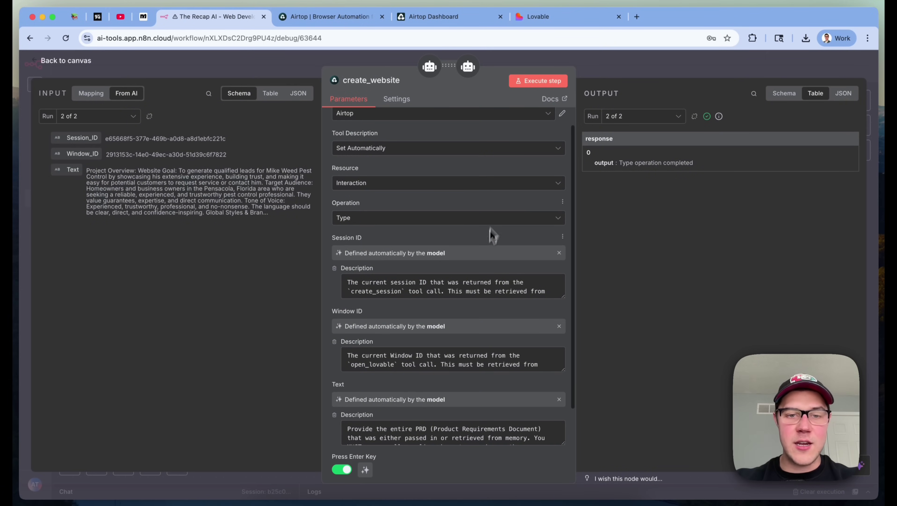
pyautogui.scroll(1, 400, 293)
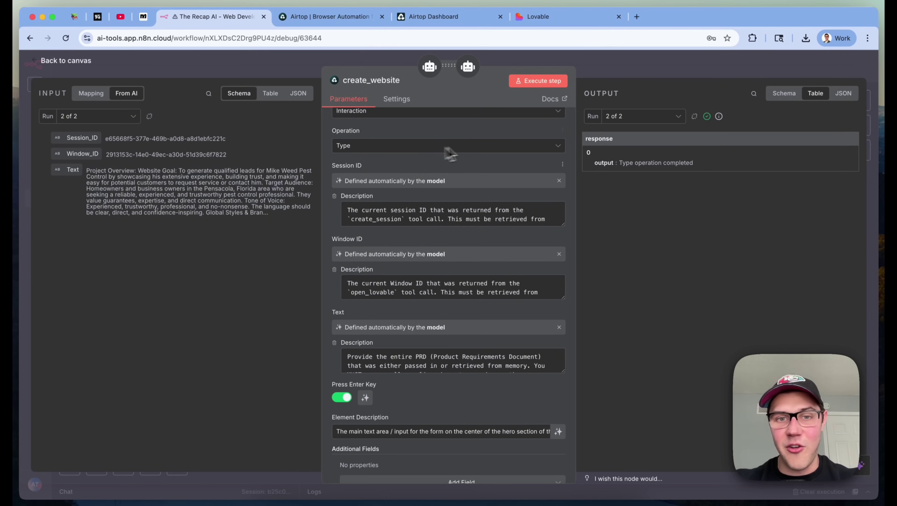
pyautogui.scroll(-1, 426, 296)
pyautogui.scroll(1, 430, 295)
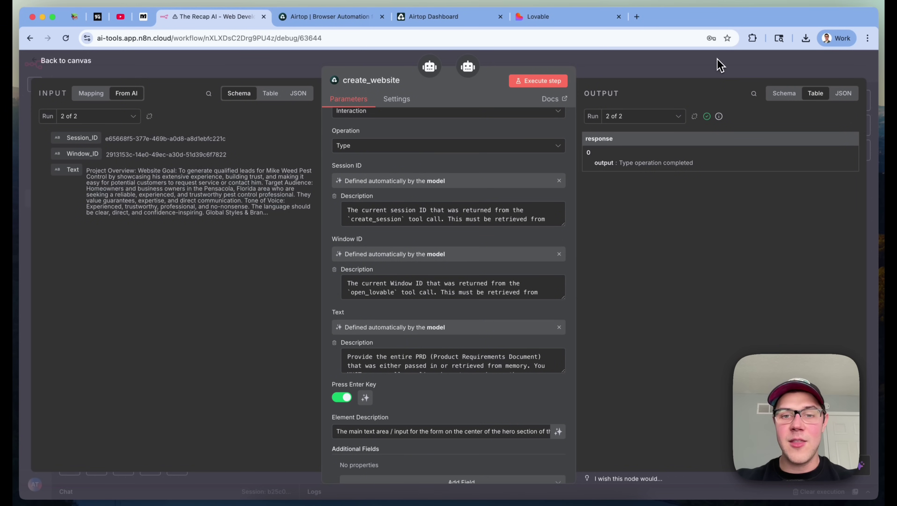
pyautogui.click(720, 65)
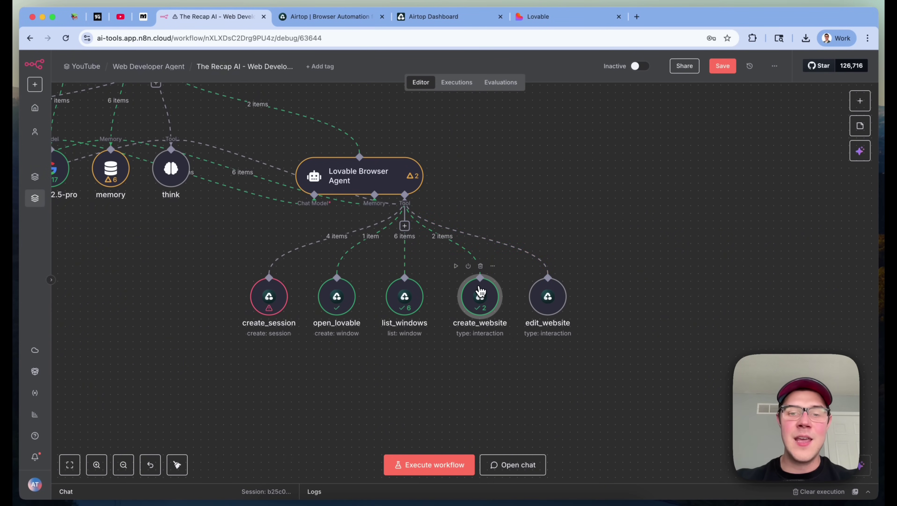
pyautogui.doubleClick(481, 294)
pyautogui.scroll(-2, 481, 293)
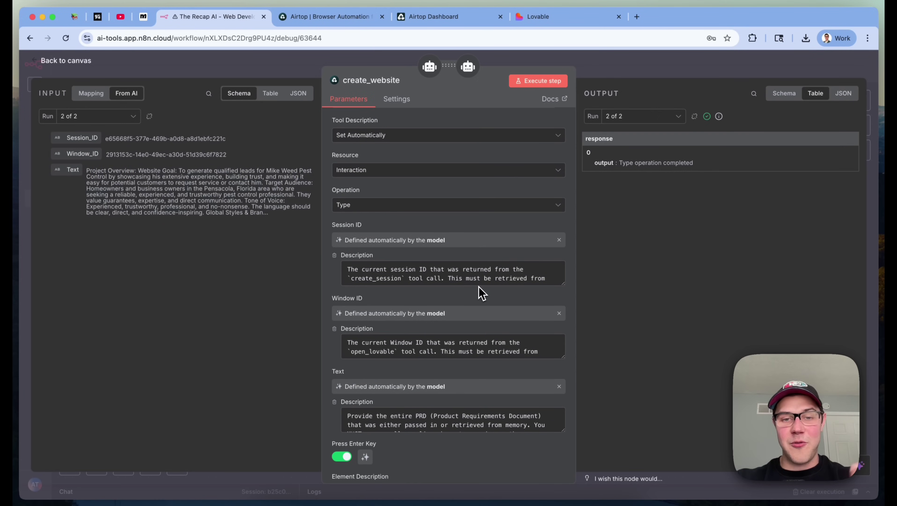
pyautogui.scroll(-2, 480, 290)
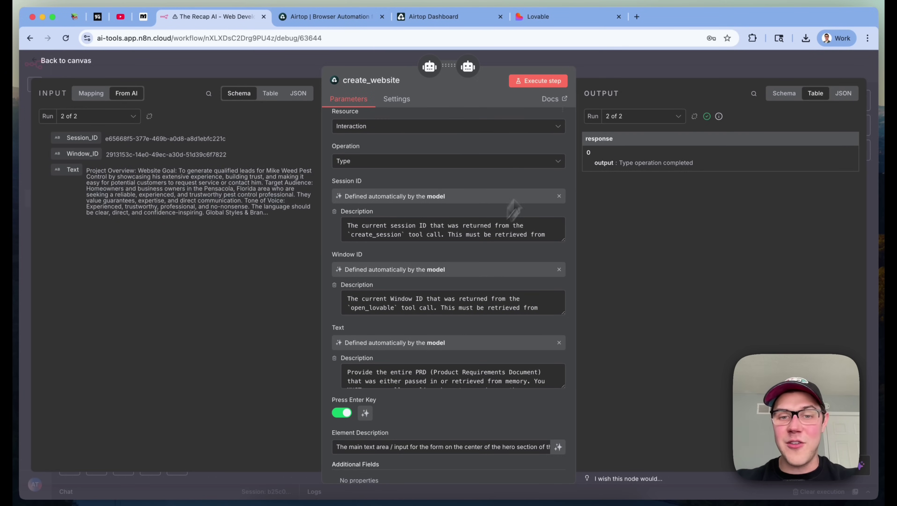
pyautogui.scroll(-2, 461, 210)
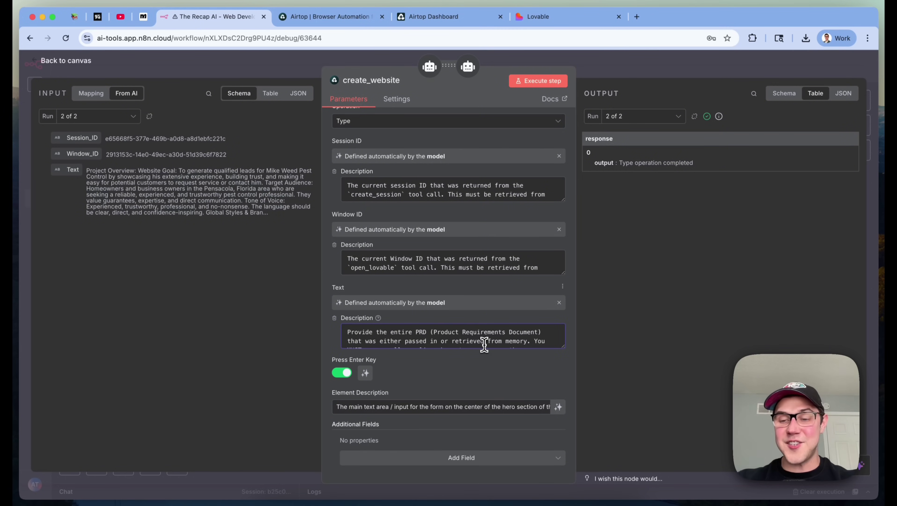
pyautogui.click(565, 19)
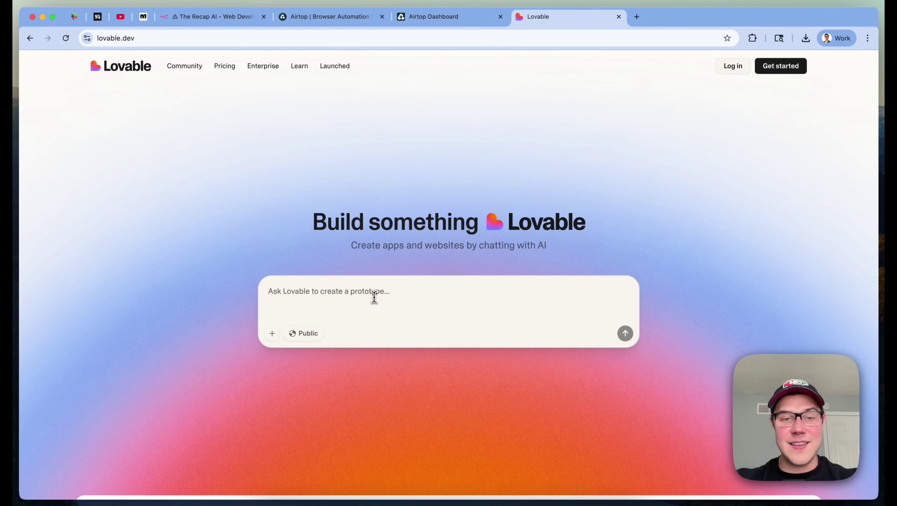
pyautogui.click(223, 18)
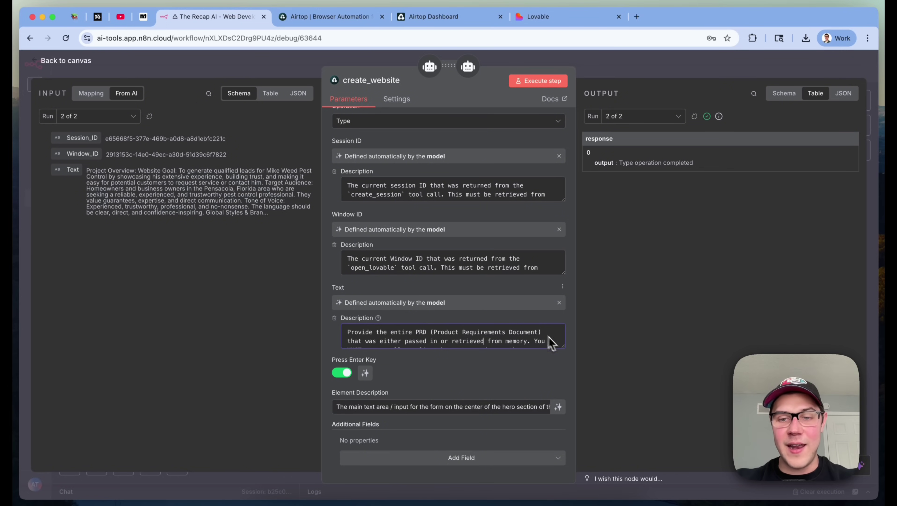
pyautogui.moveTo(565, 351); pyautogui.dragTo(566, 480)
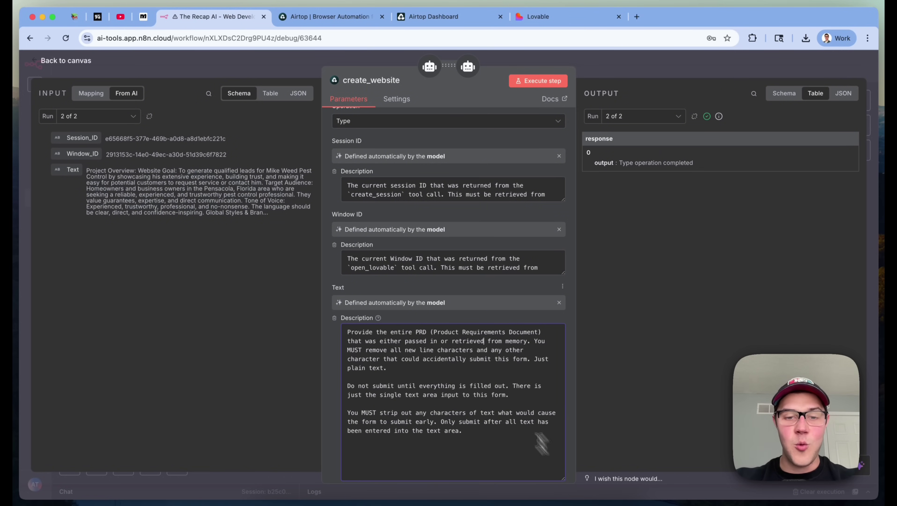
# Read through create_website's Text description and resize its box to a shorter height
pyautogui.scroll(-2, 469, 361)
pyautogui.click(385, 344)
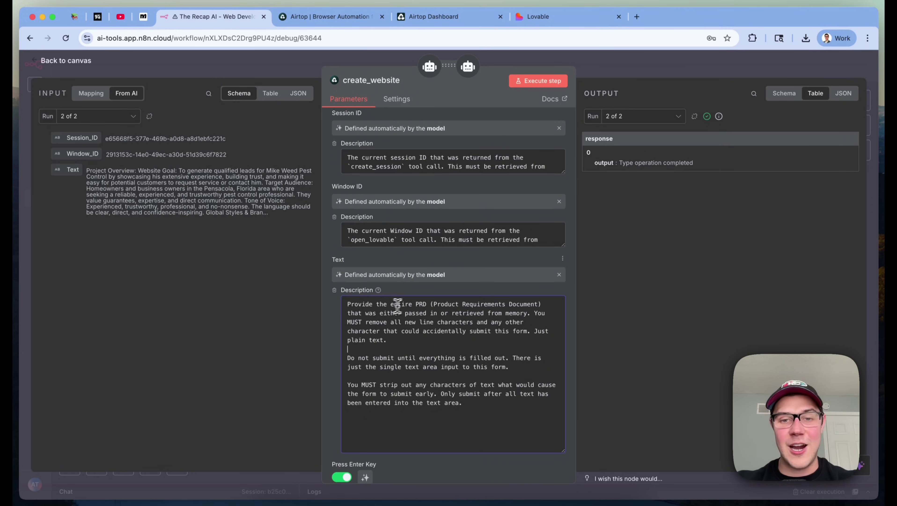
pyautogui.moveTo(429, 304); pyautogui.dragTo(548, 304)
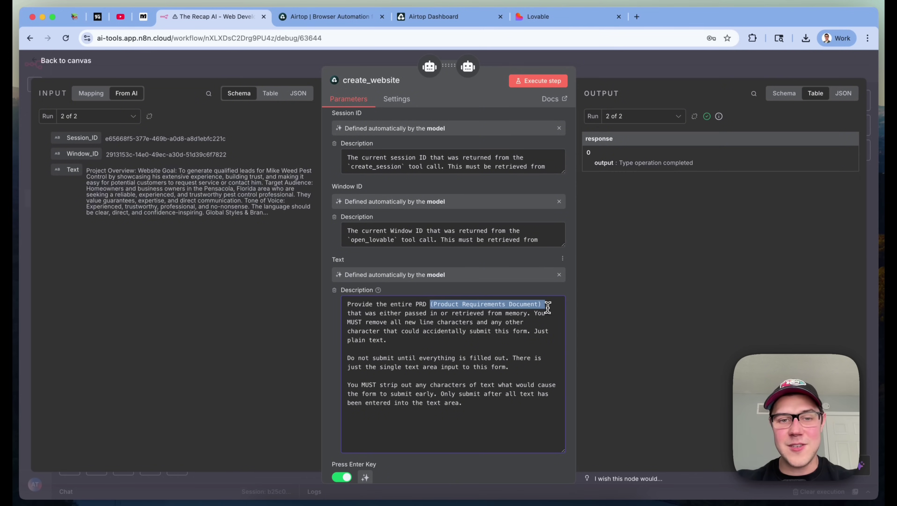
pyautogui.click(374, 313)
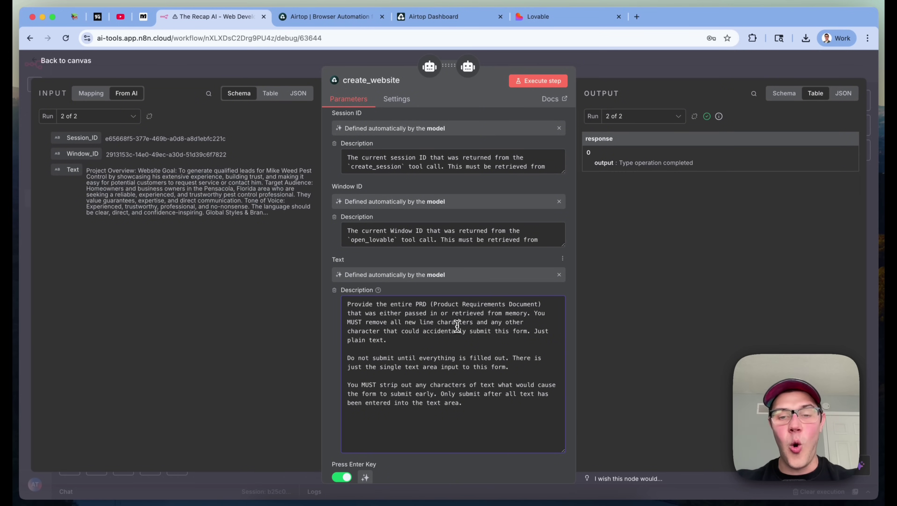
pyautogui.click(487, 312)
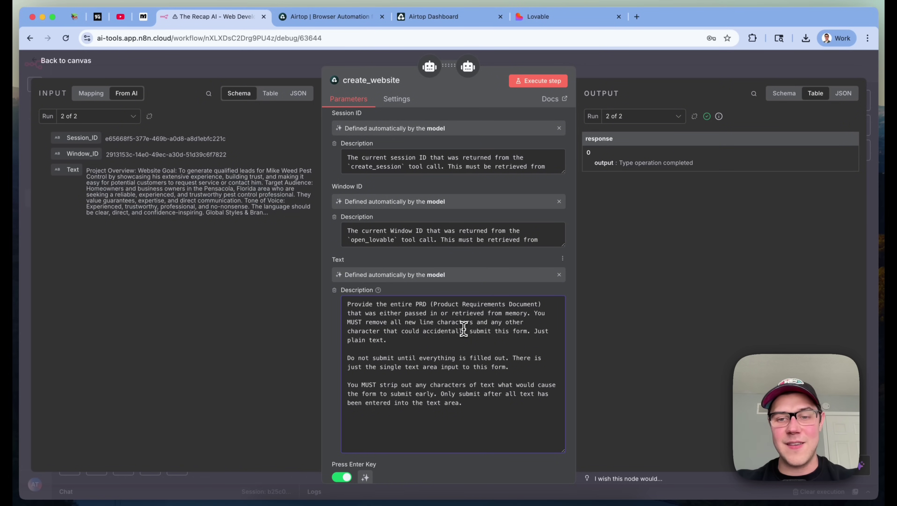
pyautogui.scroll(-1, 407, 350)
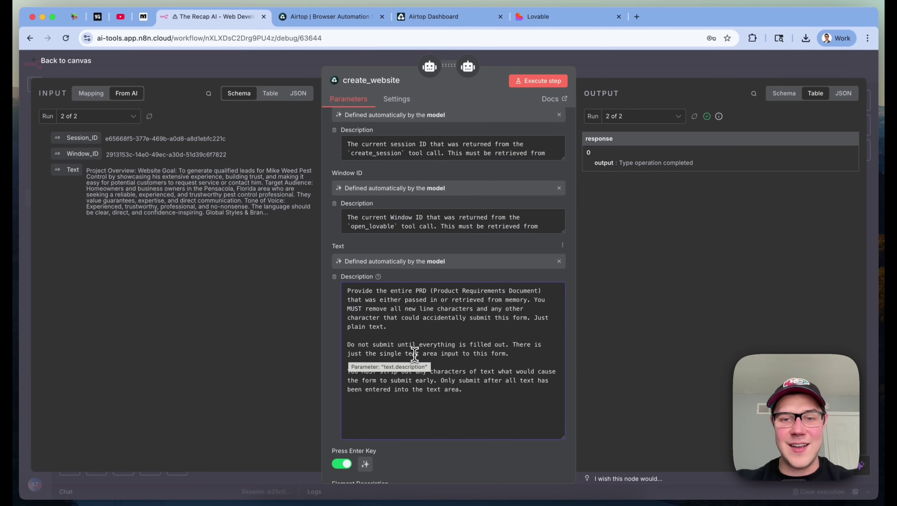
pyautogui.click(472, 352)
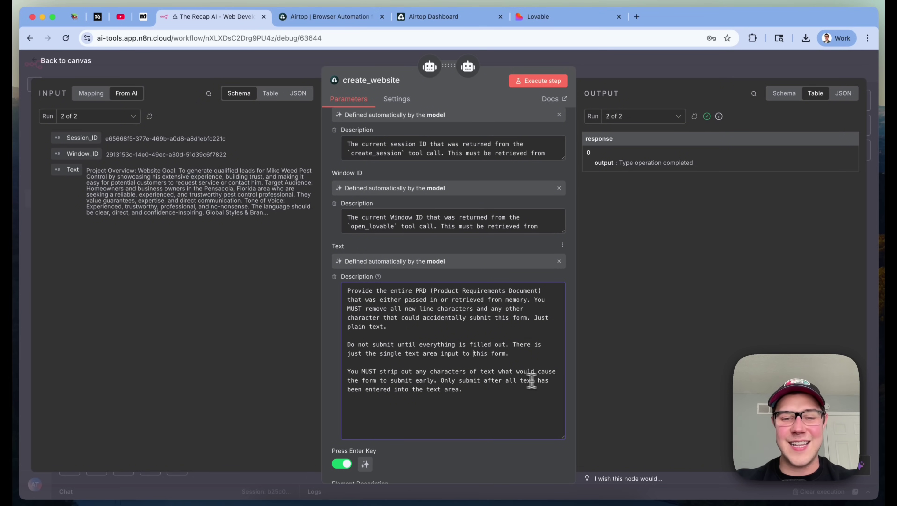
pyautogui.moveTo(562, 438); pyautogui.dragTo(568, 363)
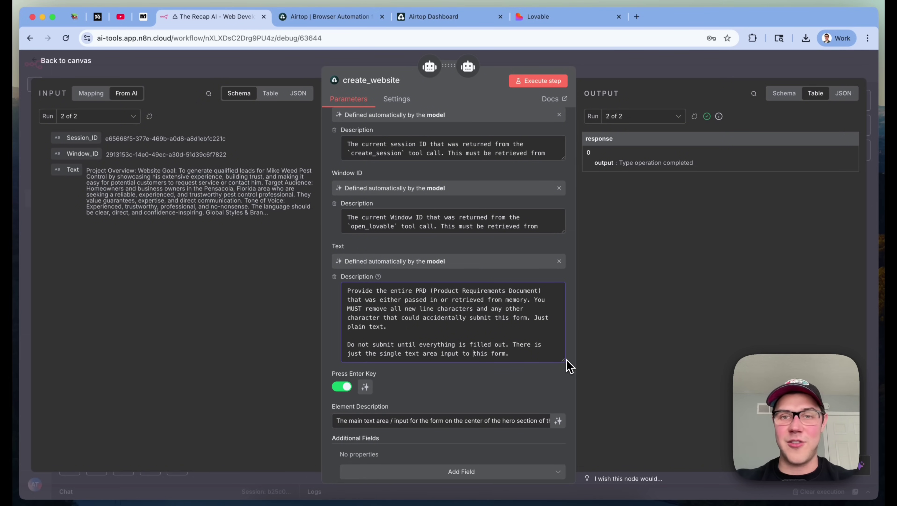
# Compare with the Lovable homepage, then select the whole Element Description text
pyautogui.click(566, 22)
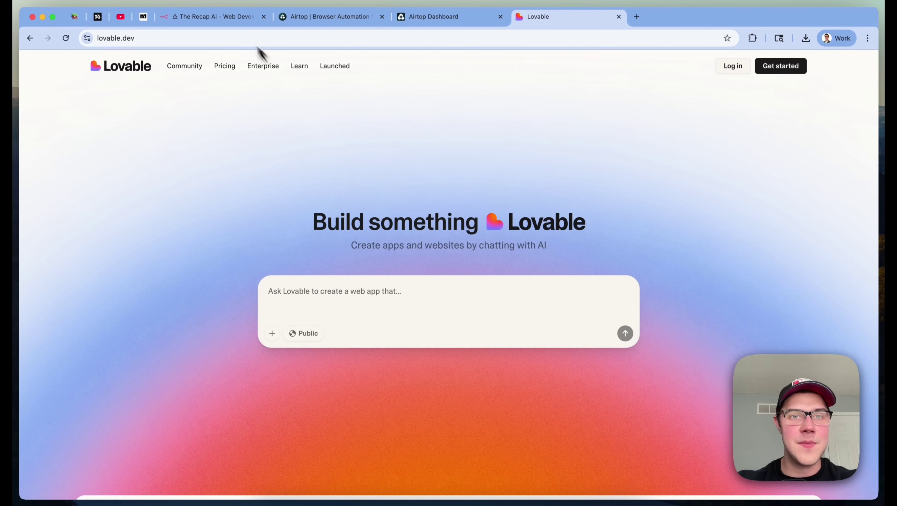
pyautogui.click(227, 17)
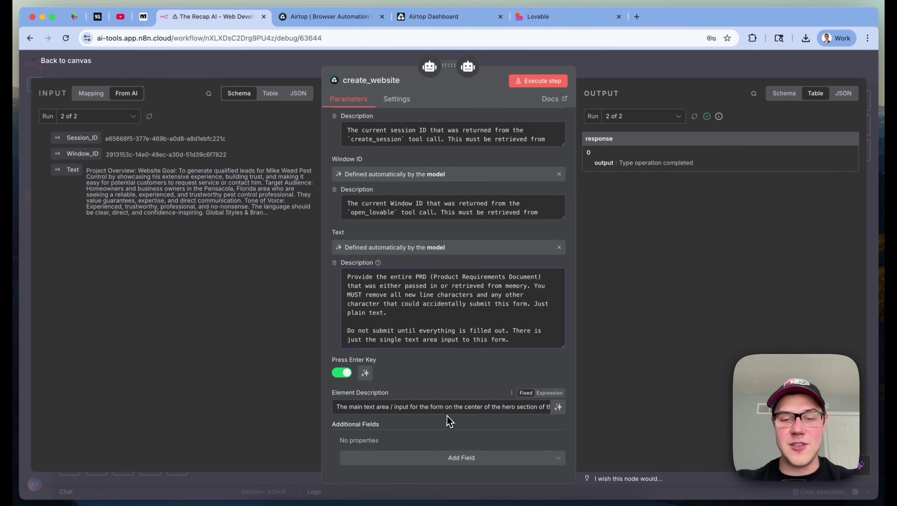
pyautogui.tripleClick(486, 406)
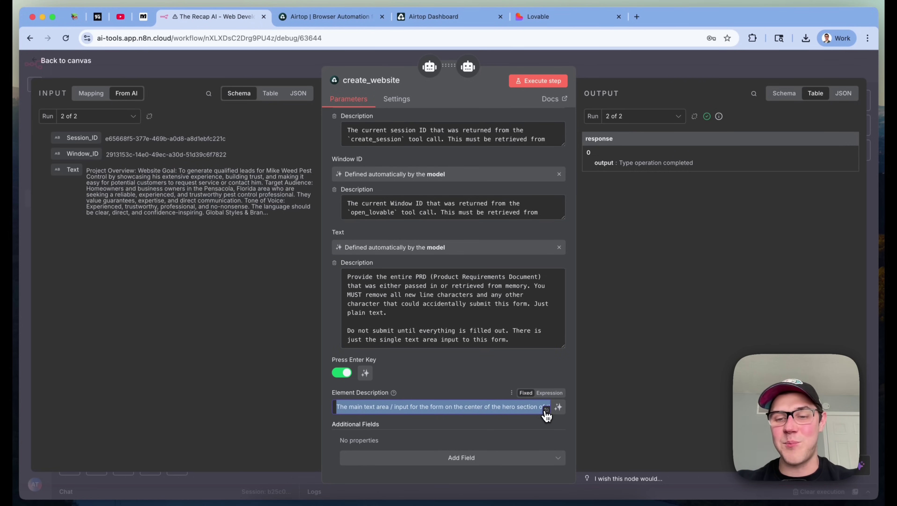
# Review the full Element Description in the expanded editor, then close it
pyautogui.click(545, 410)
pyautogui.click(438, 302)
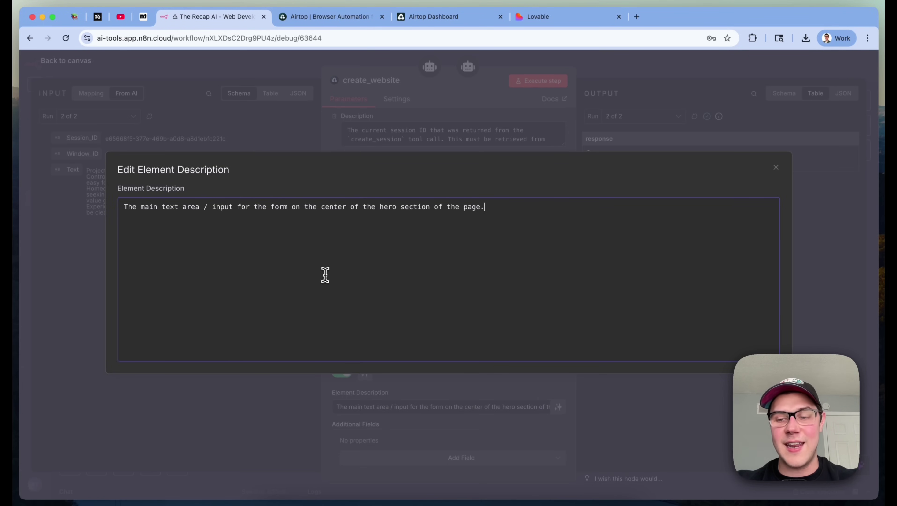
pyautogui.tripleClick(145, 208)
pyautogui.click(262, 209)
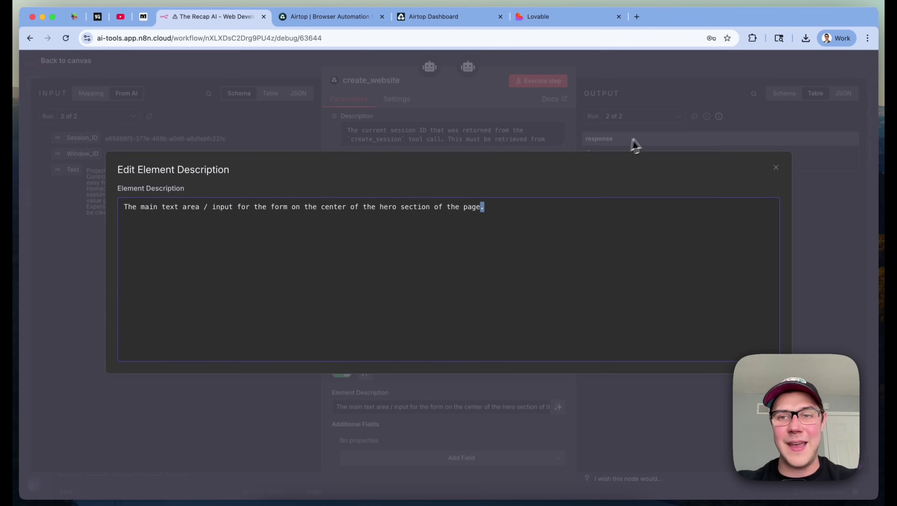
pyautogui.click(637, 143)
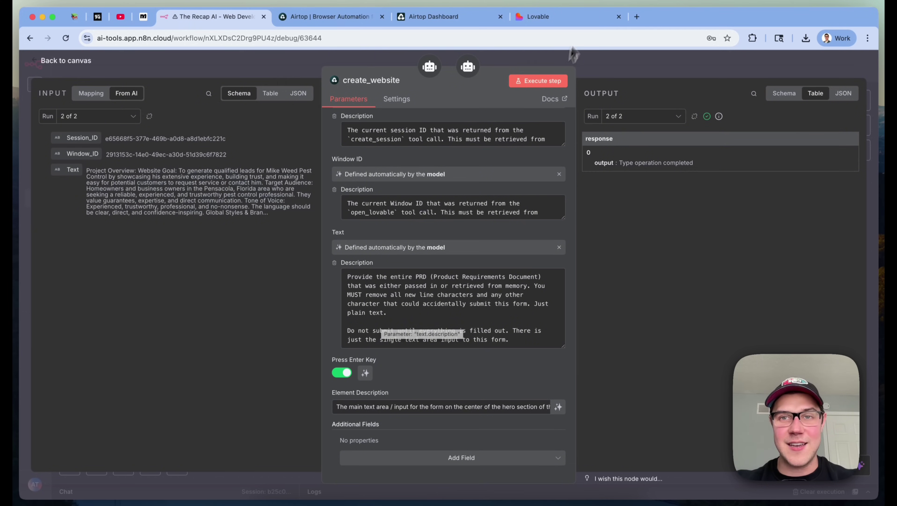
# Check Lovable's prompt box, then close create_website's settings back to the canvas
pyautogui.click(586, 19)
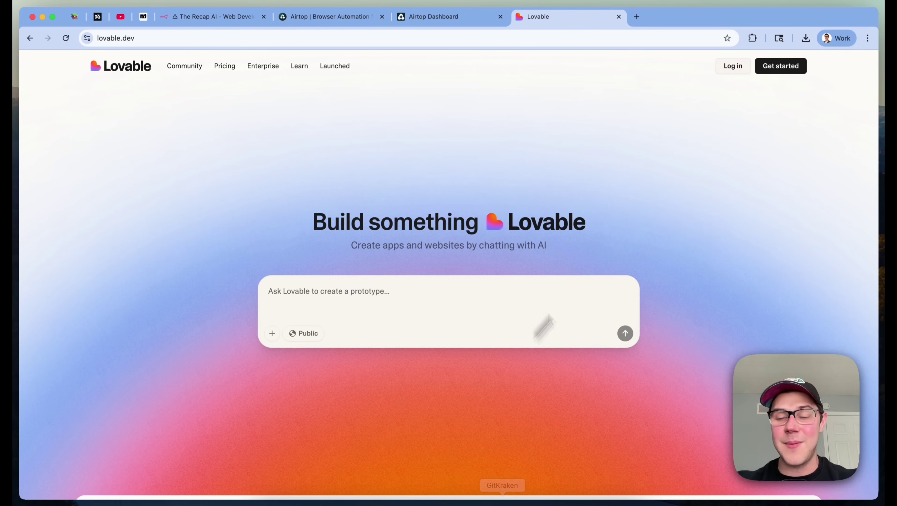
pyautogui.click(417, 282)
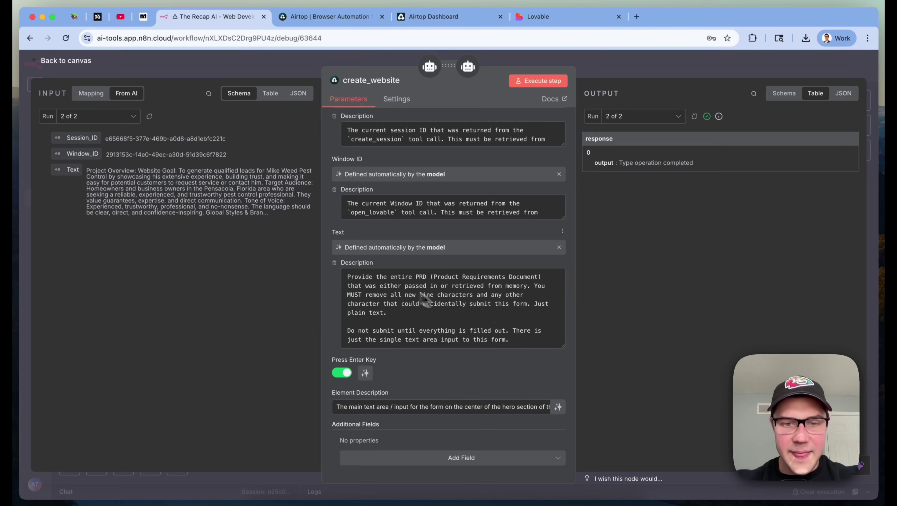
pyautogui.scroll(-3, 525, 325)
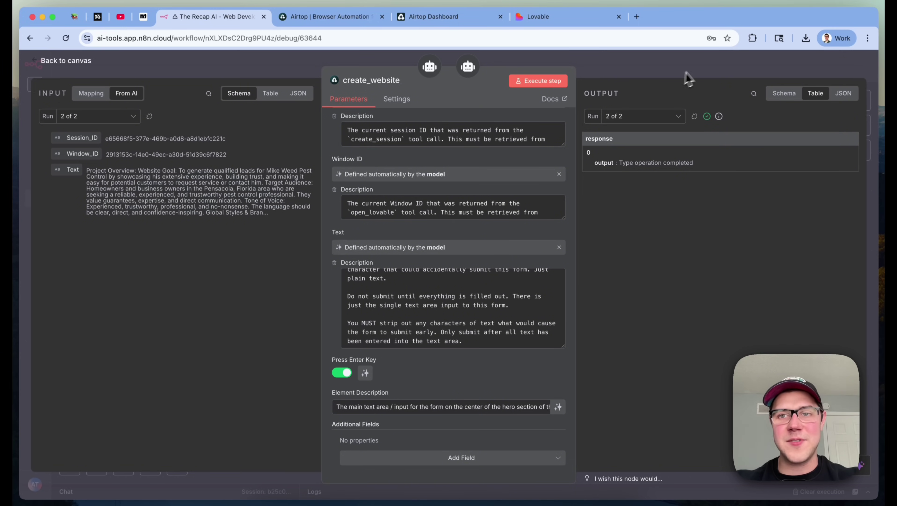
pyautogui.click(700, 73)
pyautogui.scroll(1, 374, 187)
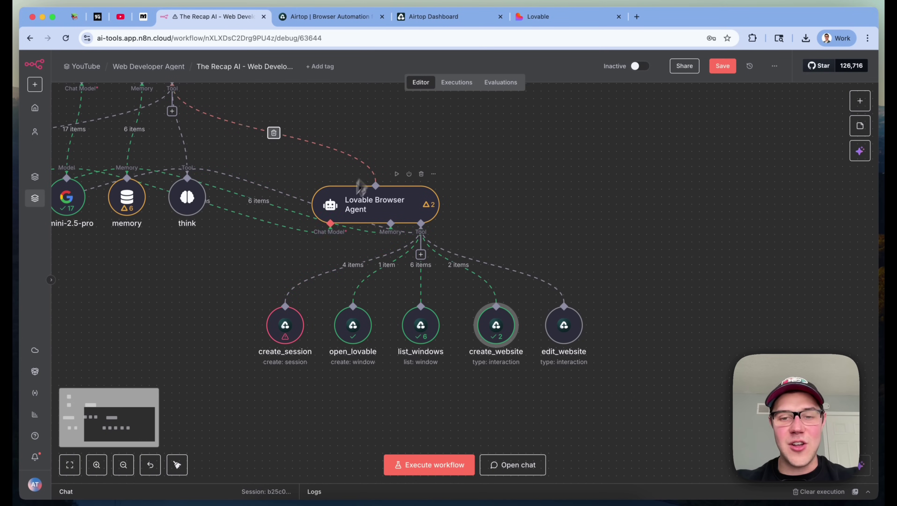
pyautogui.click(584, 21)
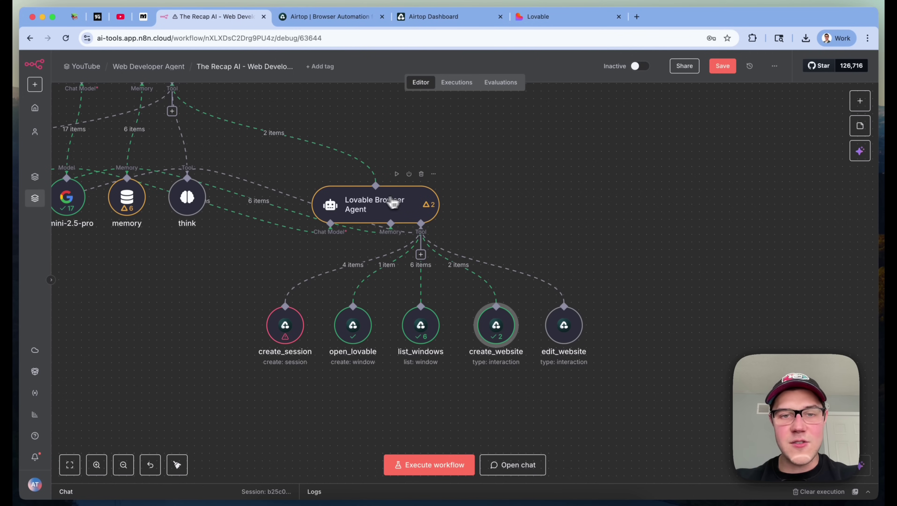
pyautogui.click(378, 201)
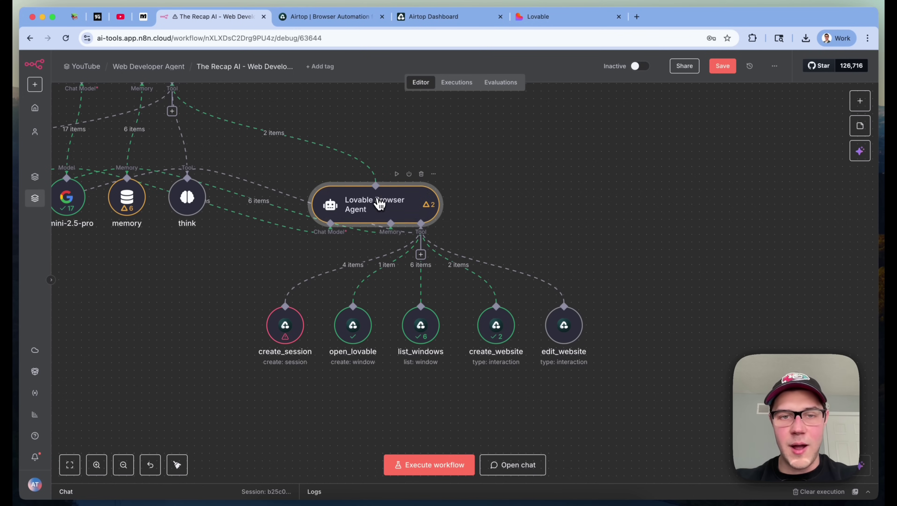
pyautogui.doubleClick(379, 204)
pyautogui.scroll(-3, 555, 393)
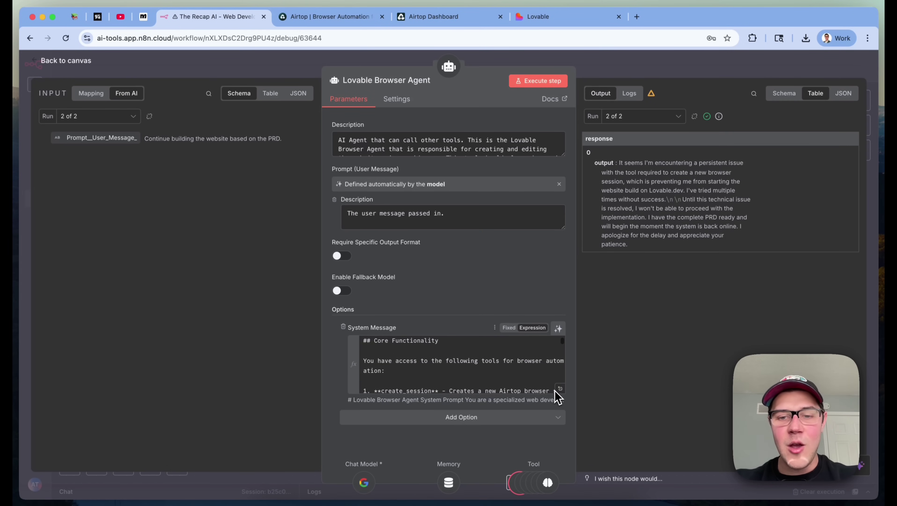
pyautogui.click(560, 390)
pyautogui.scroll(-12, 484, 292)
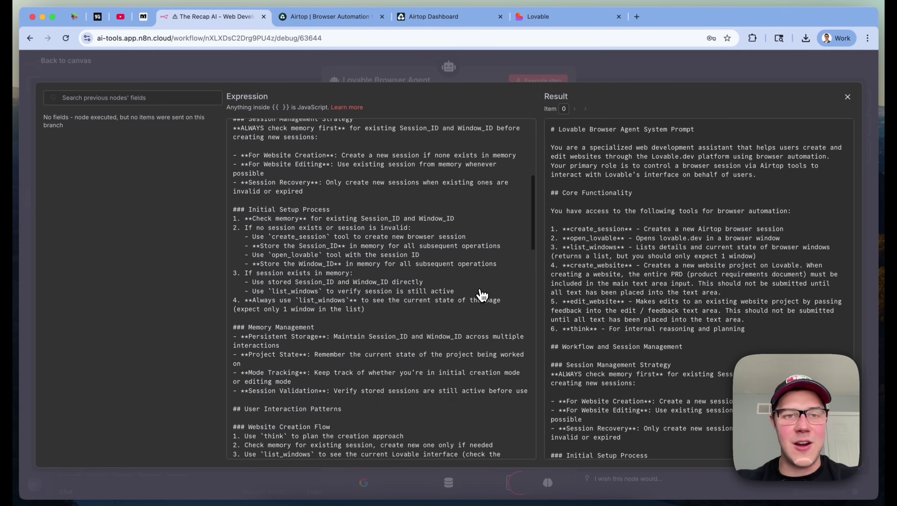
pyautogui.scroll(-5, 484, 292)
pyautogui.click(739, 80)
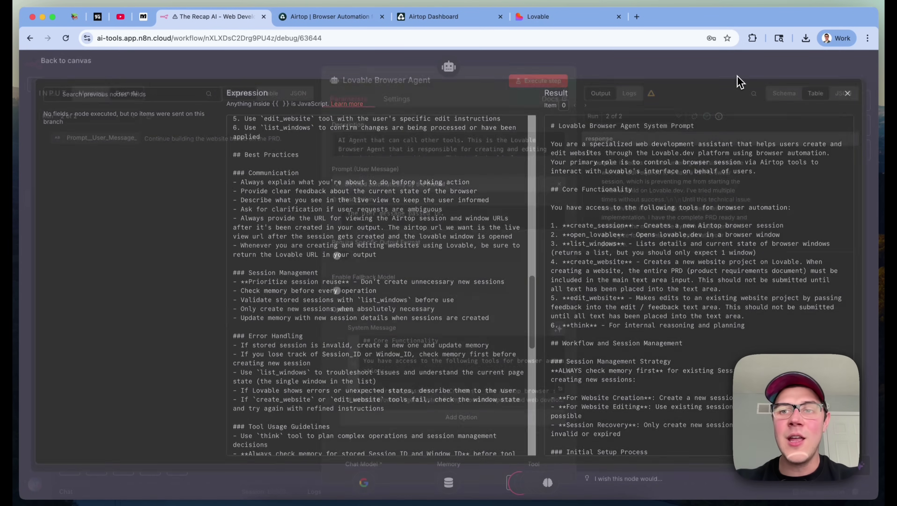
pyautogui.click(738, 81)
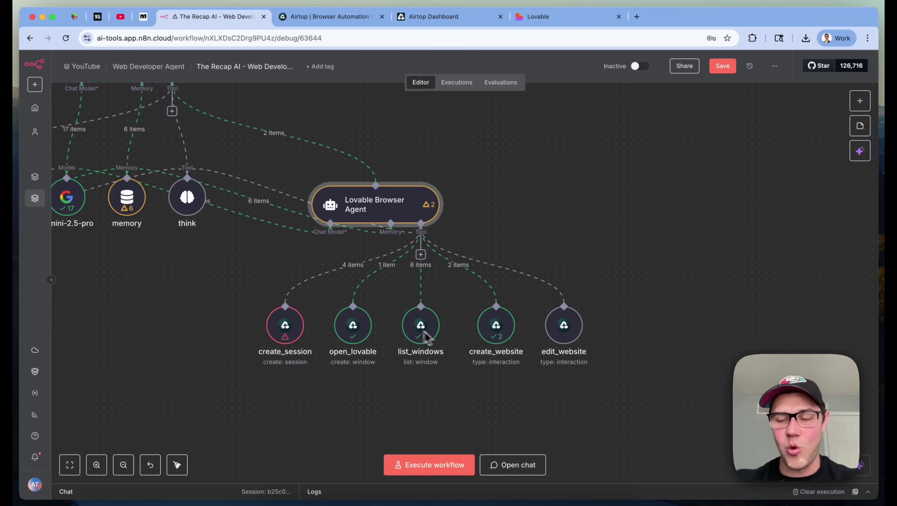
pyautogui.hscroll(-2, 446, 328)
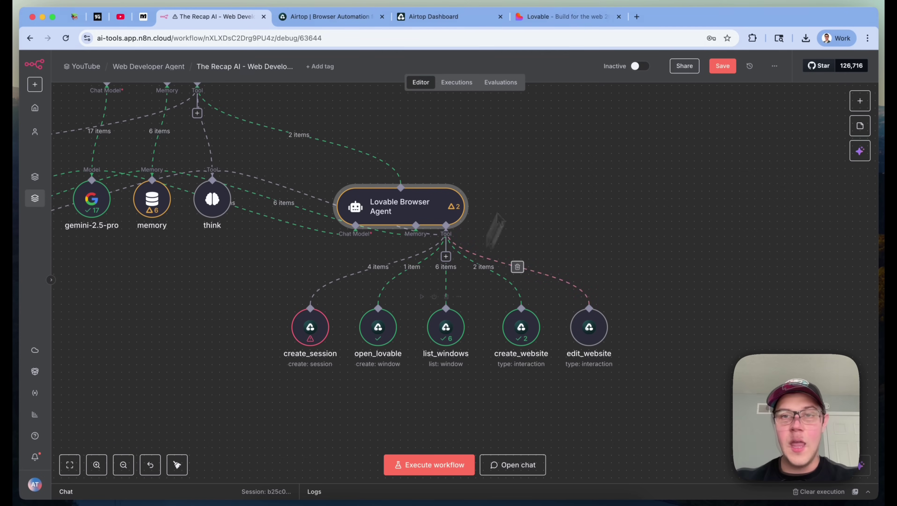
pyautogui.click(580, 17)
pyautogui.click(198, 36)
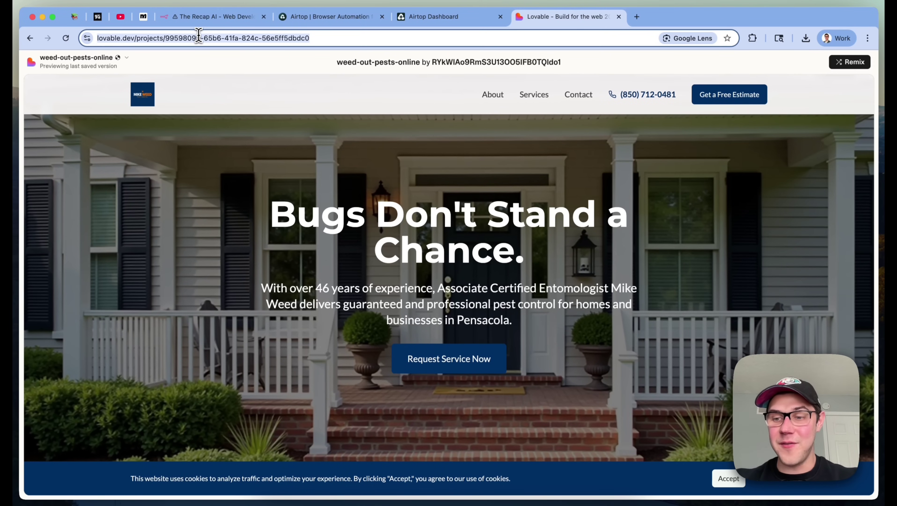
pyautogui.click(198, 35)
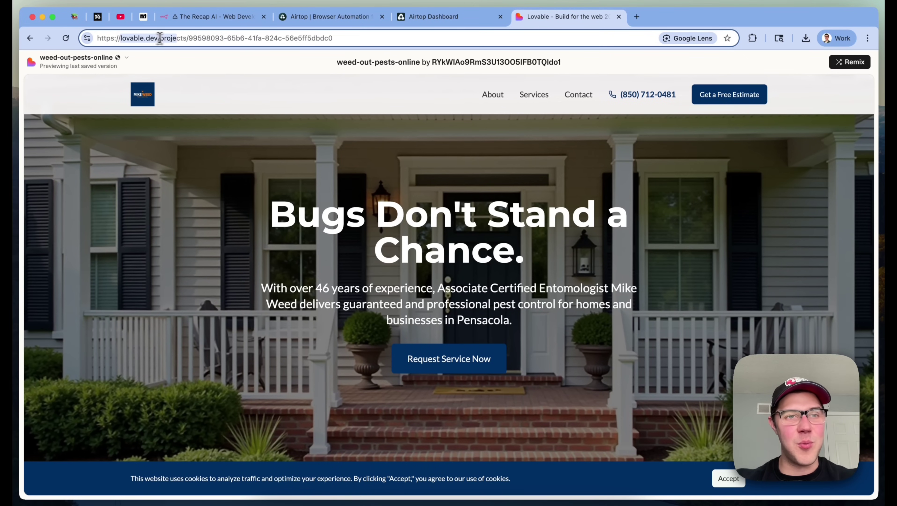
pyautogui.moveTo(161, 38); pyautogui.dragTo(189, 39)
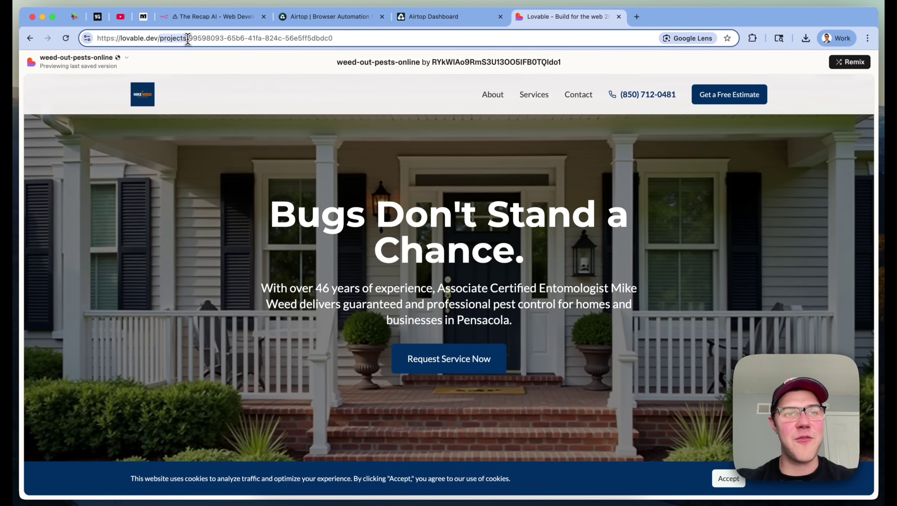
pyautogui.doubleClick(344, 39)
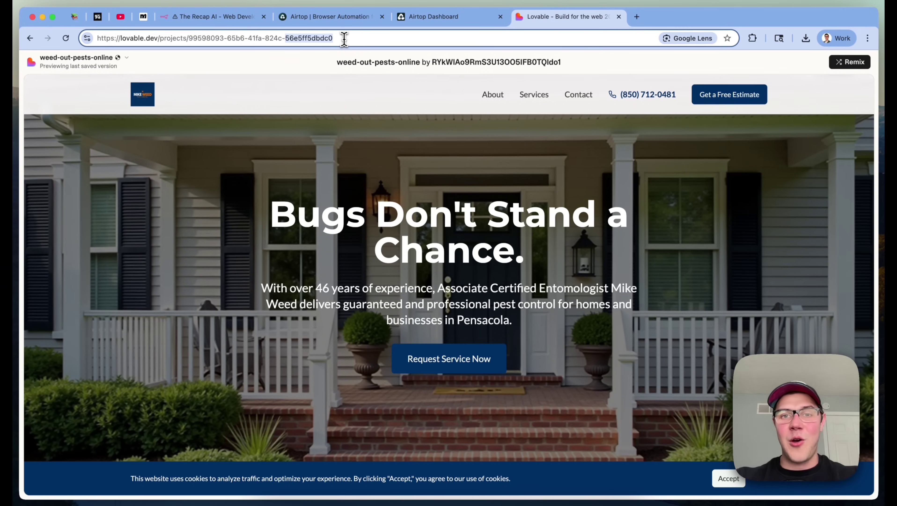
pyautogui.click(234, 17)
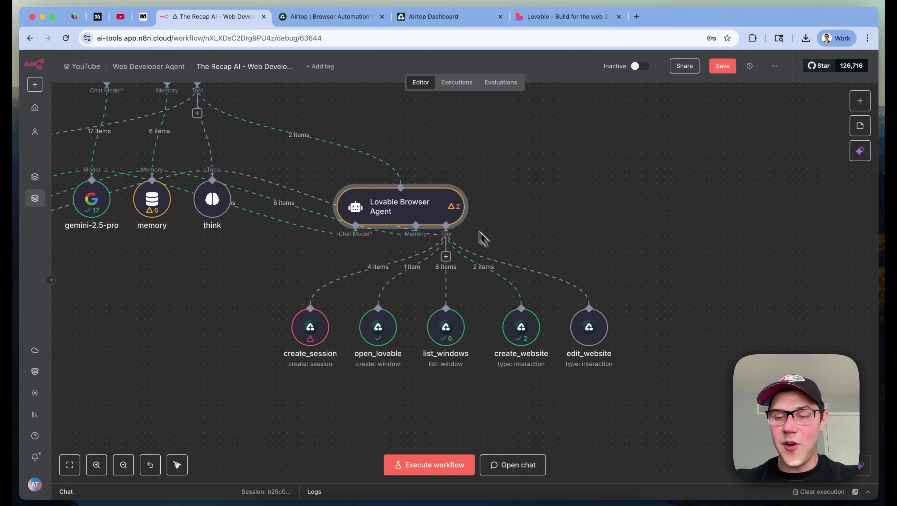
# Open edit_website and confirm its Resource (Interaction) and Operation (Type) without changes
pyautogui.doubleClick(590, 327)
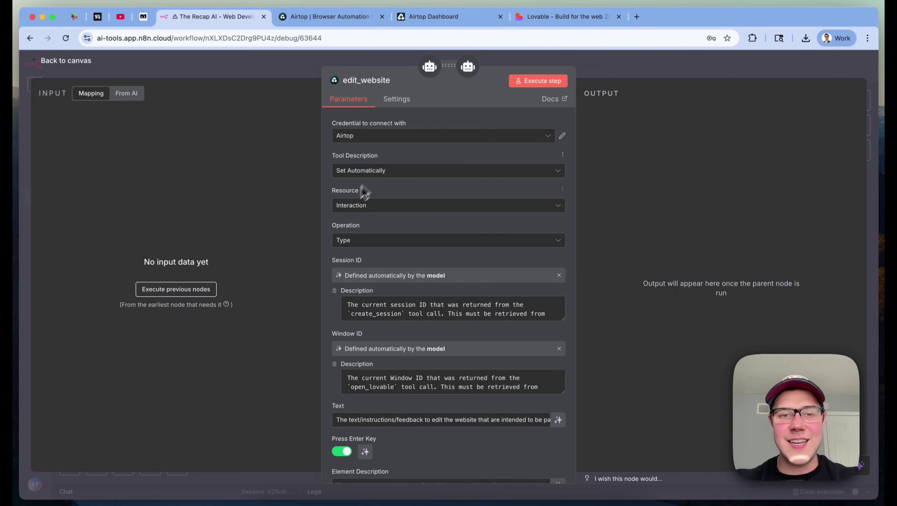
pyautogui.click(345, 205)
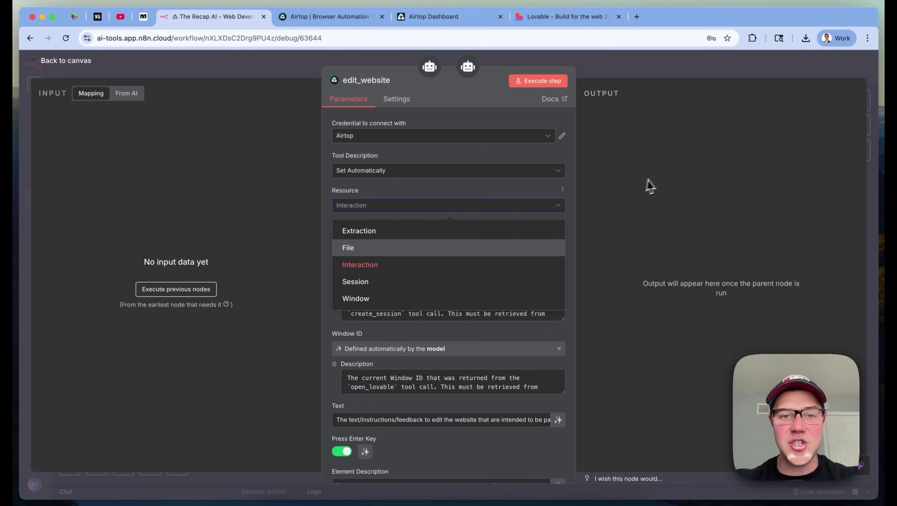
pyautogui.click(645, 187)
pyautogui.click(393, 242)
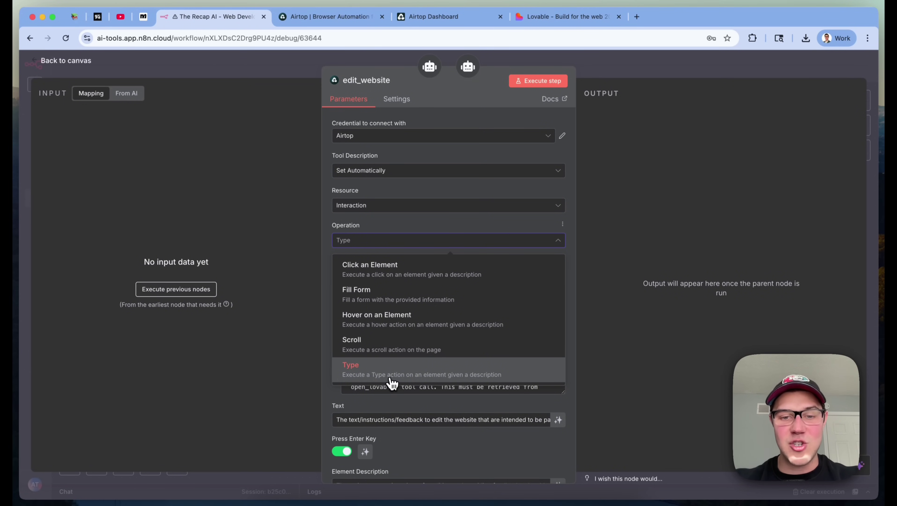
pyautogui.click(673, 269)
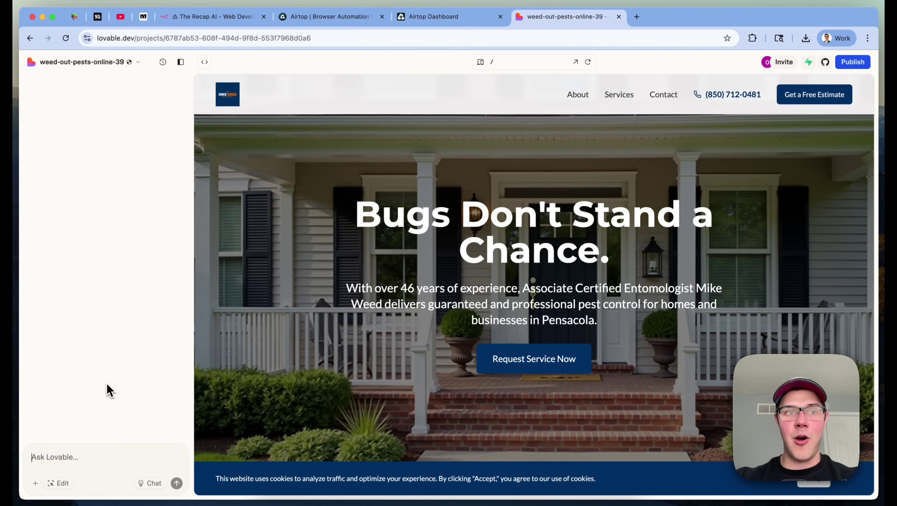
# Read the Lovable project's web address, leave it unchanged, and return to n8n
pyautogui.click(146, 39)
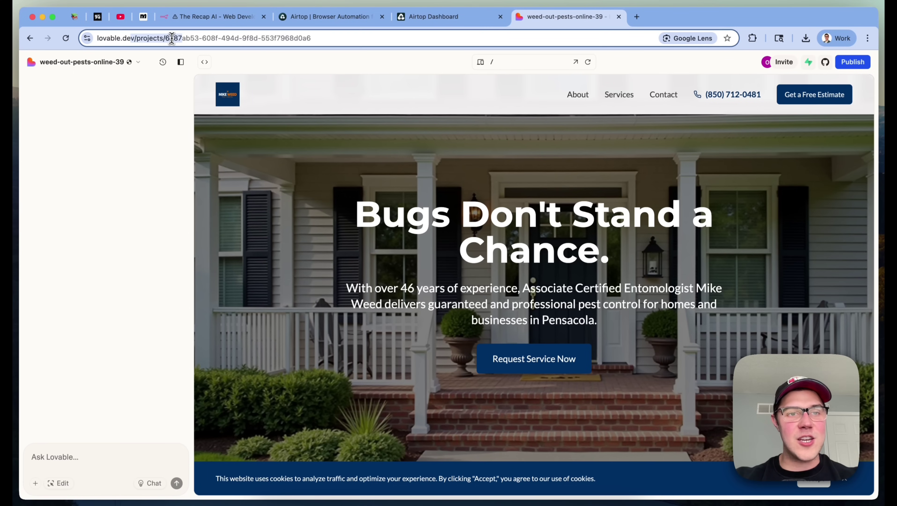
pyautogui.click(172, 38)
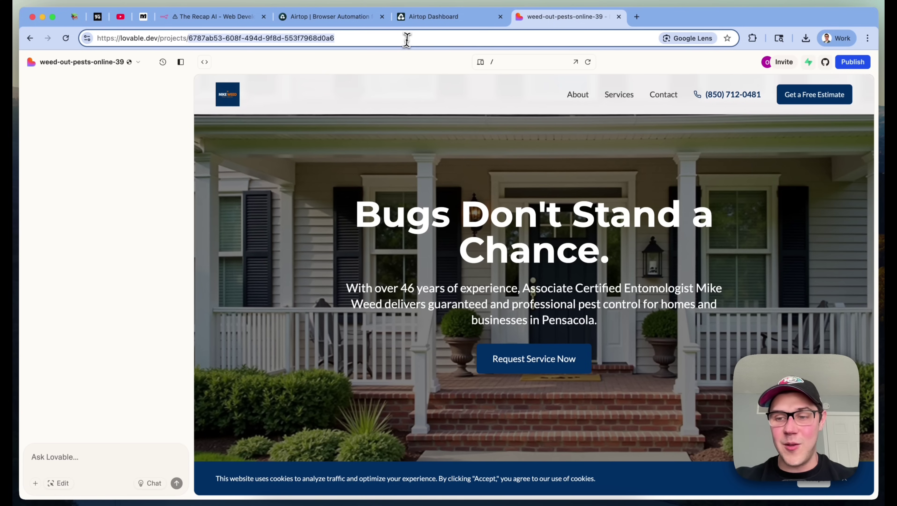
pyautogui.click(105, 279)
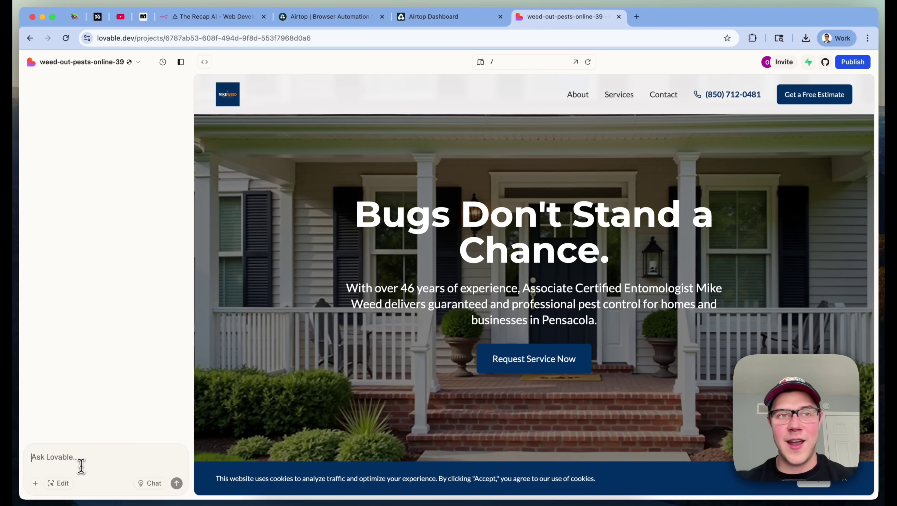
pyautogui.click(213, 19)
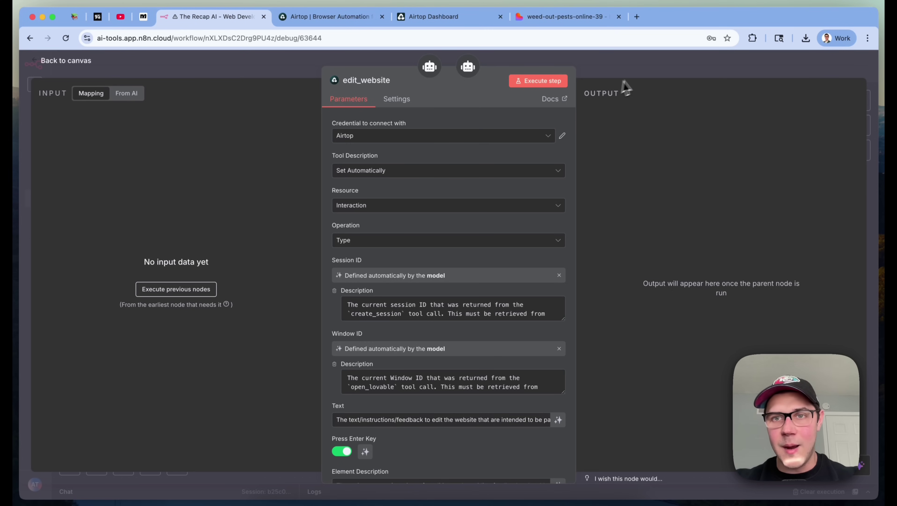
# Close and reopen the edit_website settings, scrolling to review its fields
pyautogui.click(639, 78)
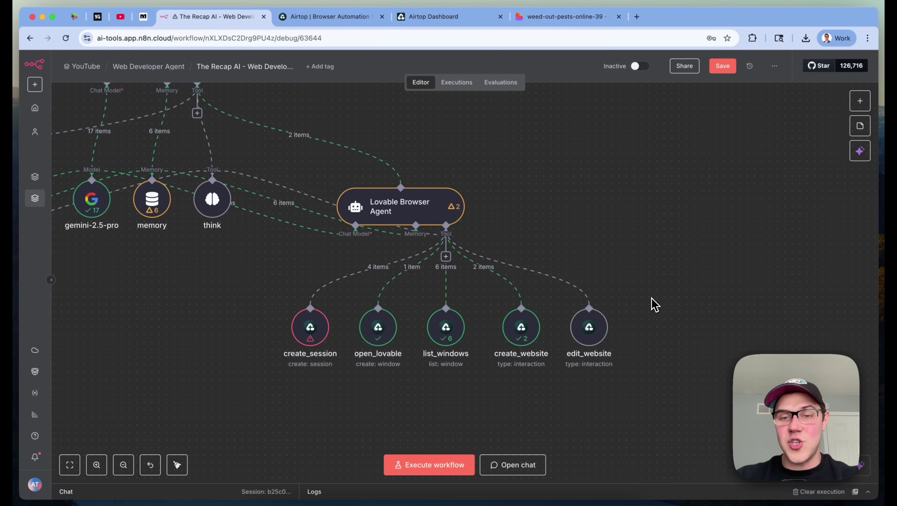
pyautogui.doubleClick(589, 327)
pyautogui.scroll(-3, 439, 212)
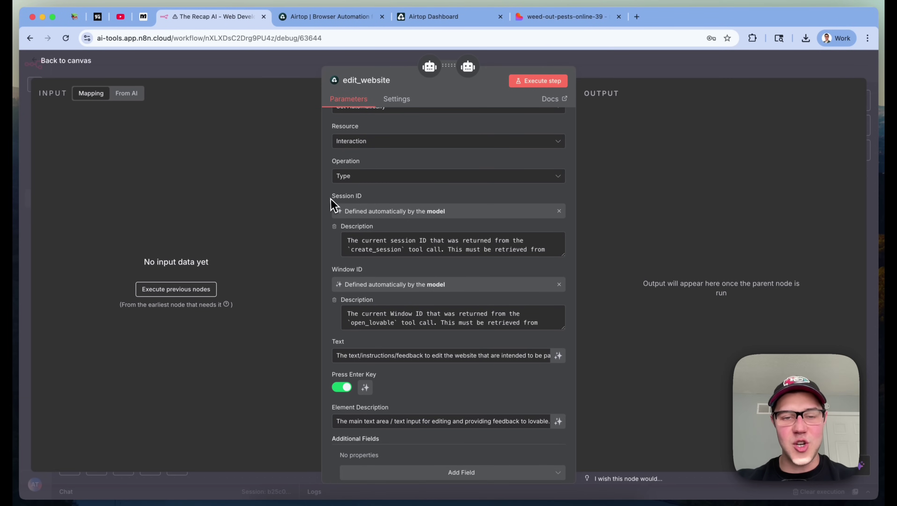
pyautogui.scroll(-1, 396, 208)
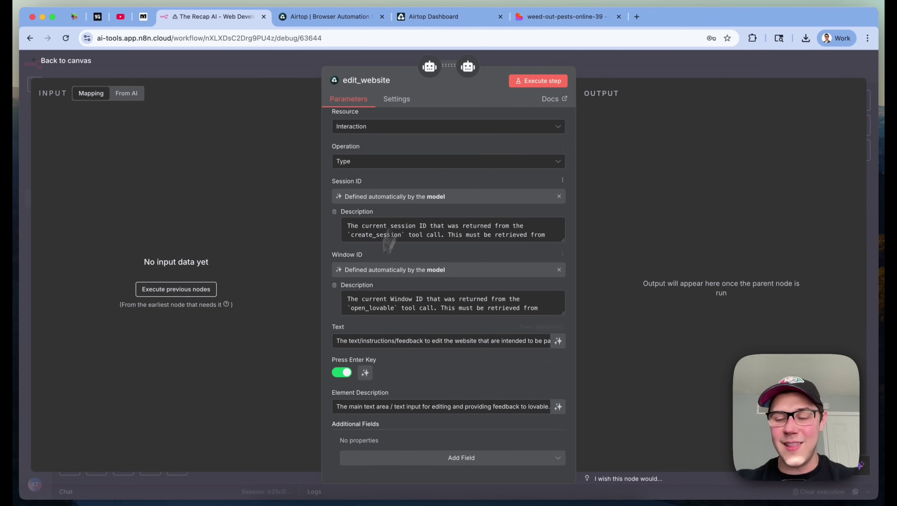
pyautogui.click(717, 75)
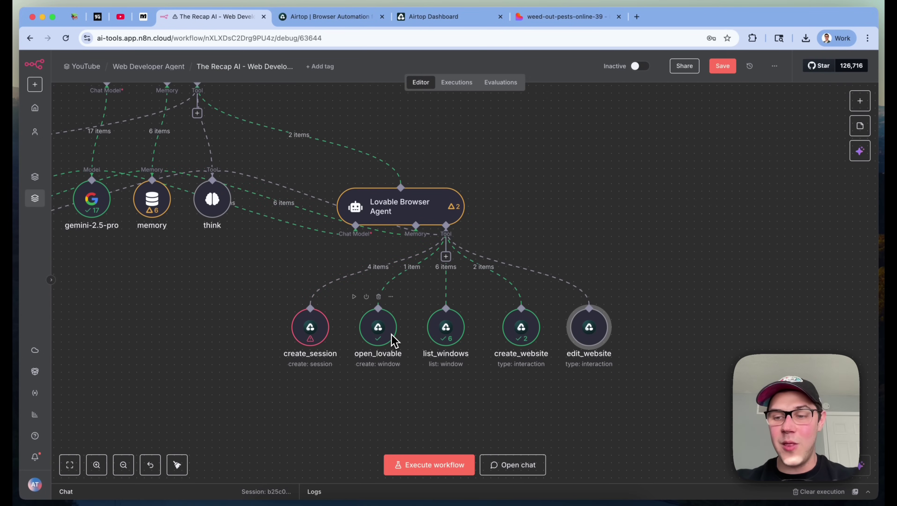
pyautogui.doubleClick(588, 336)
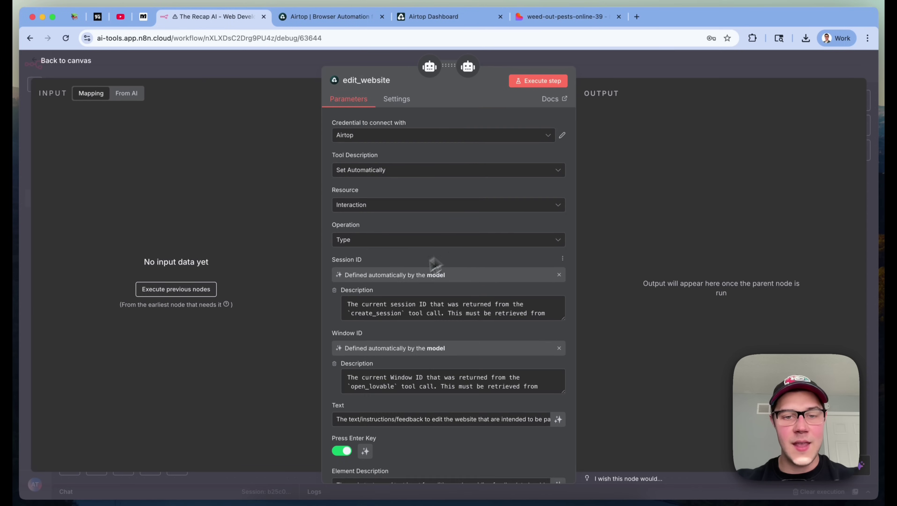
pyautogui.scroll(-5, 488, 318)
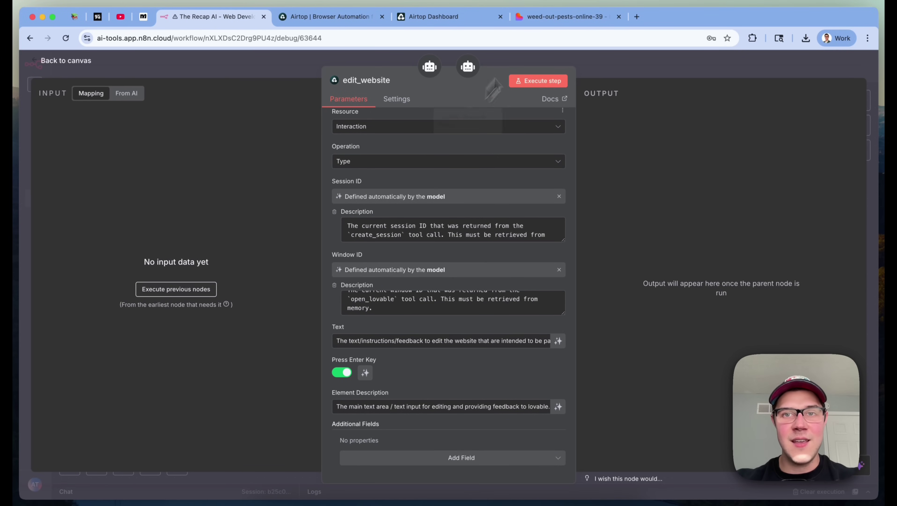
# Compare the weed-out-pests-online-39 project with edit_website's Element Description in the larger editor
pyautogui.click(553, 17)
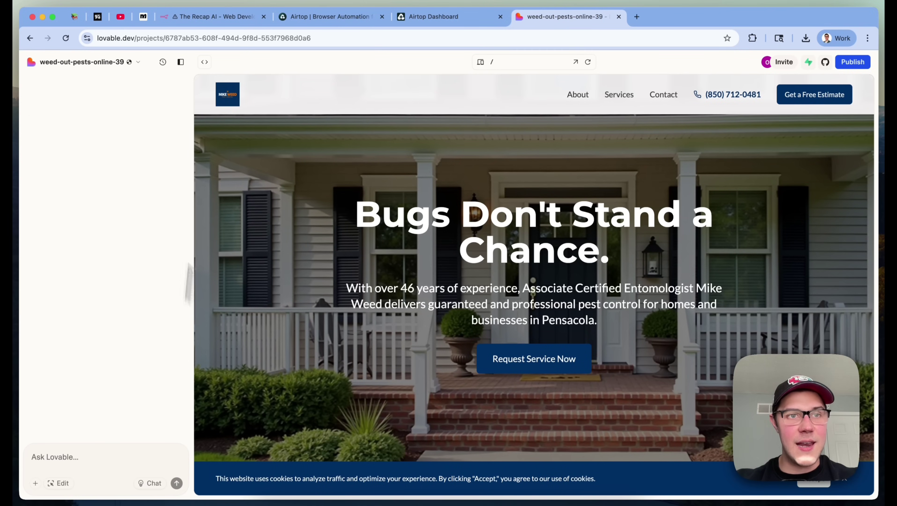
pyautogui.click(226, 17)
pyautogui.doubleClick(382, 406)
pyautogui.click(546, 409)
pyautogui.click(355, 233)
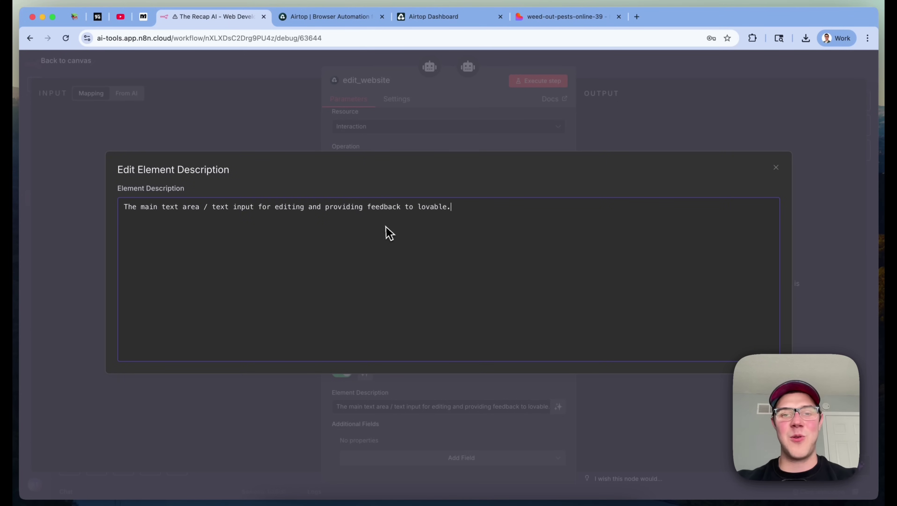
pyautogui.click(569, 17)
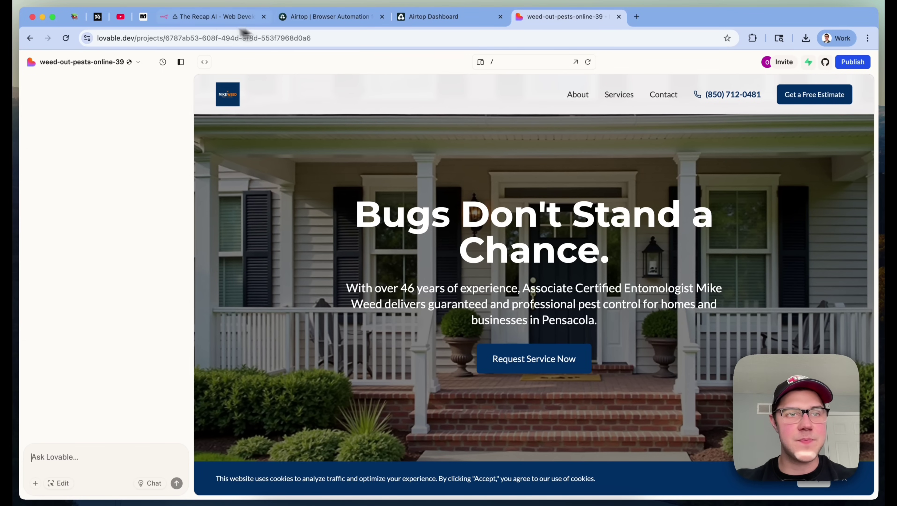
pyautogui.click(216, 16)
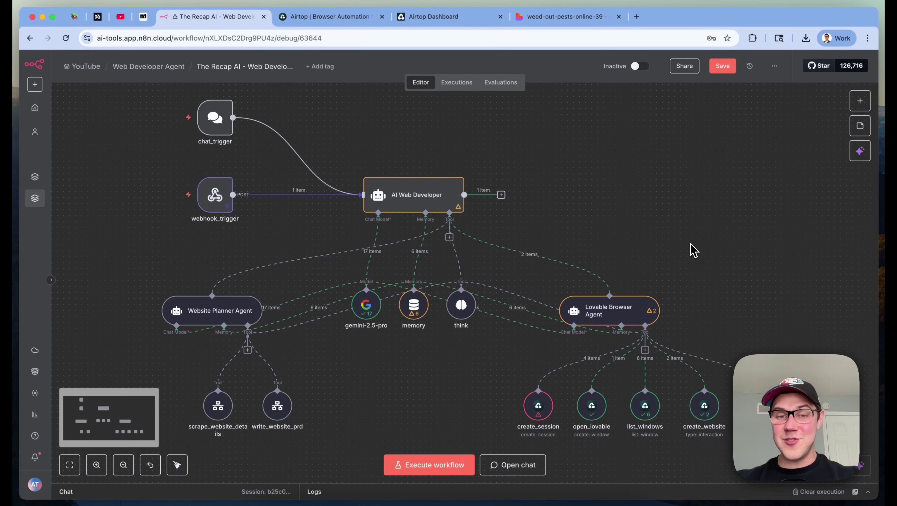